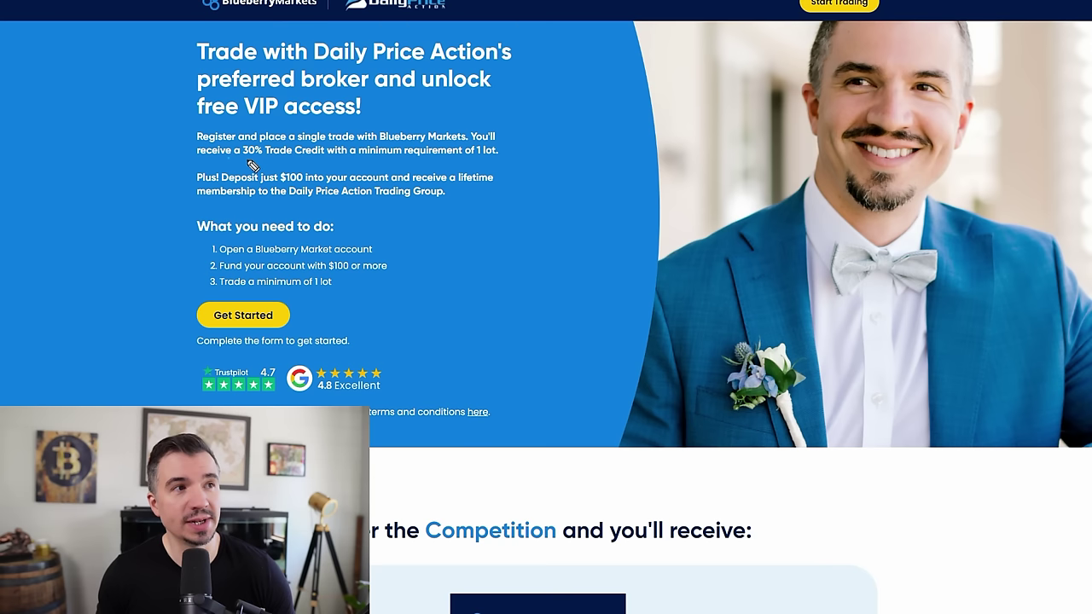
pyautogui.moveTo(248, 161)
pyautogui.mouseDown()
pyautogui.moveTo(314, 142)
pyautogui.moveTo(233, 157)
pyautogui.mouseUp()
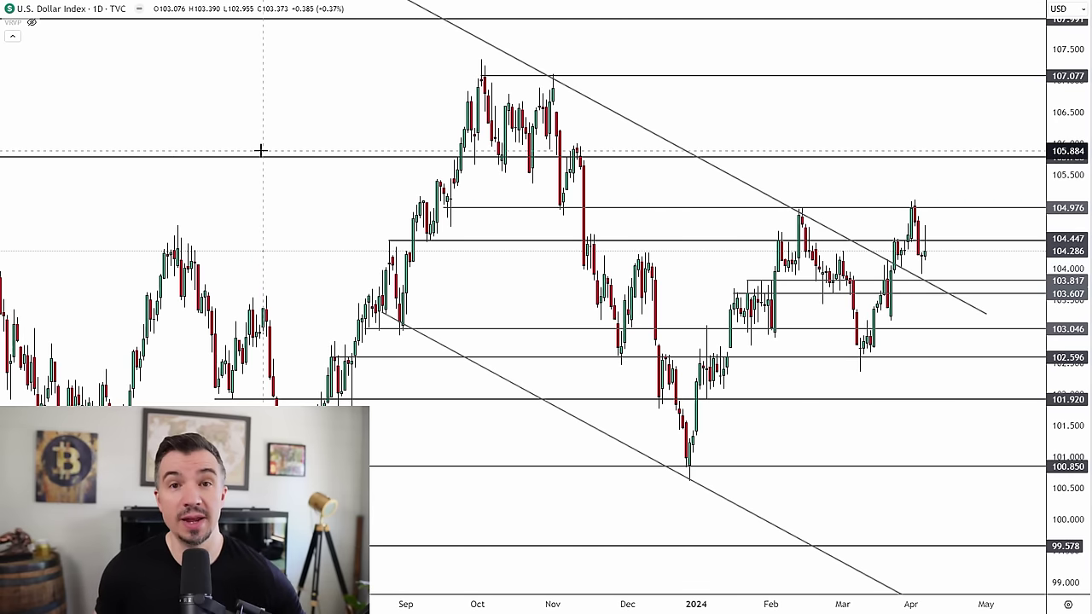
# Circle the descending channel's two lower and two upper touch points and sketch a bounce off its lower line after the first low.
pyautogui.moveTo(350, 108); pyautogui.dragTo(353, 108)
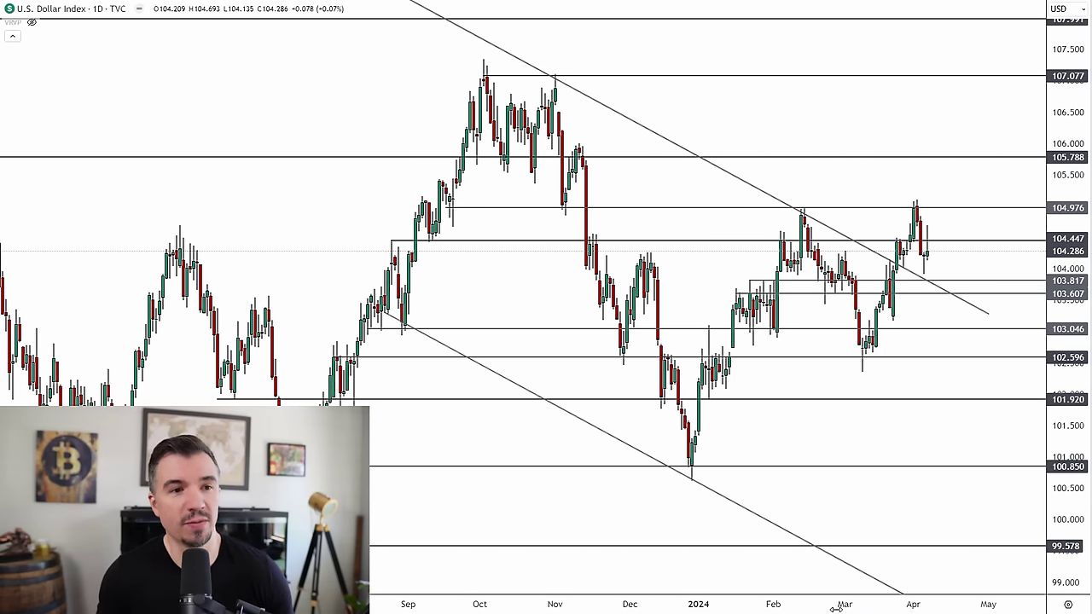
pyautogui.moveTo(836, 609); pyautogui.dragTo(770, 607)
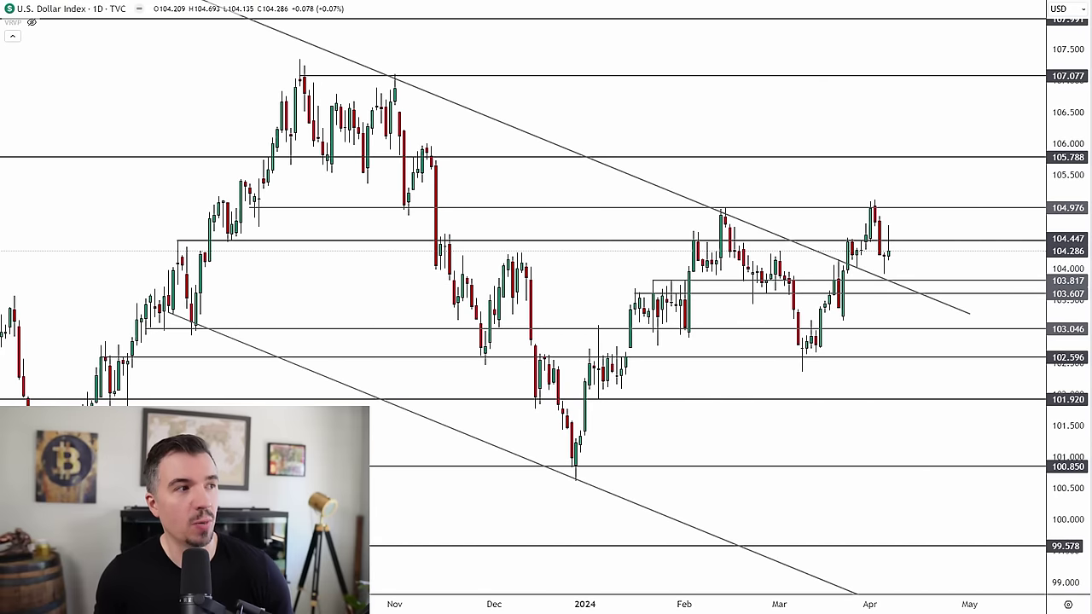
pyautogui.moveTo(391, 610); pyautogui.dragTo(482, 583)
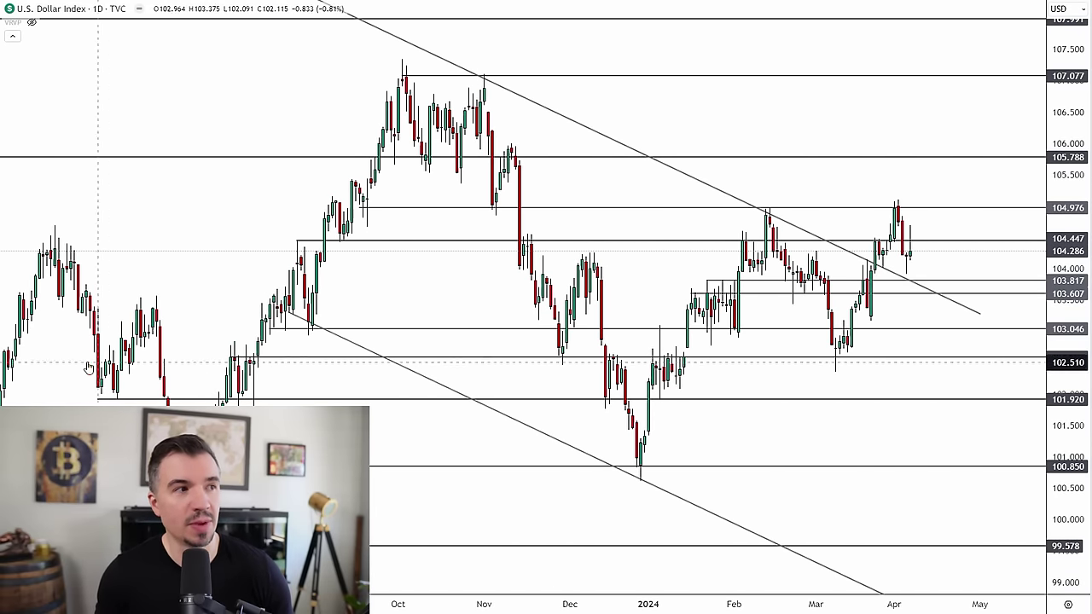
pyautogui.moveTo(310, 326)
pyautogui.mouseDown()
pyautogui.moveTo(314, 308)
pyautogui.moveTo(311, 326)
pyautogui.mouseUp()
pyautogui.moveTo(639, 466)
pyautogui.mouseDown()
pyautogui.moveTo(626, 485)
pyautogui.moveTo(631, 466)
pyautogui.mouseUp()
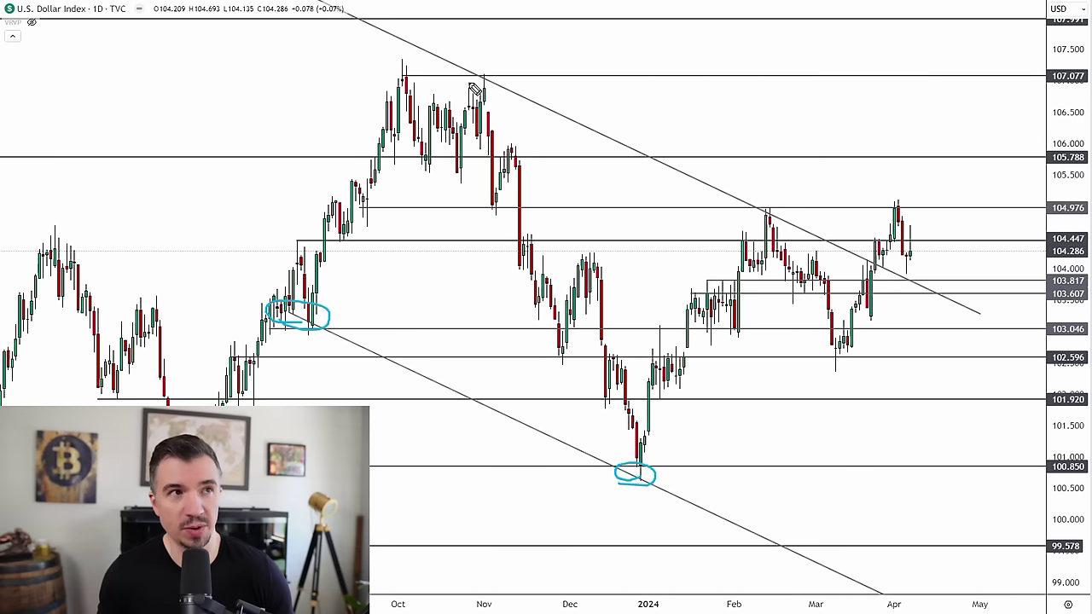
pyautogui.moveTo(470, 83); pyautogui.dragTo(467, 79)
pyautogui.moveTo(755, 221); pyautogui.dragTo(750, 217)
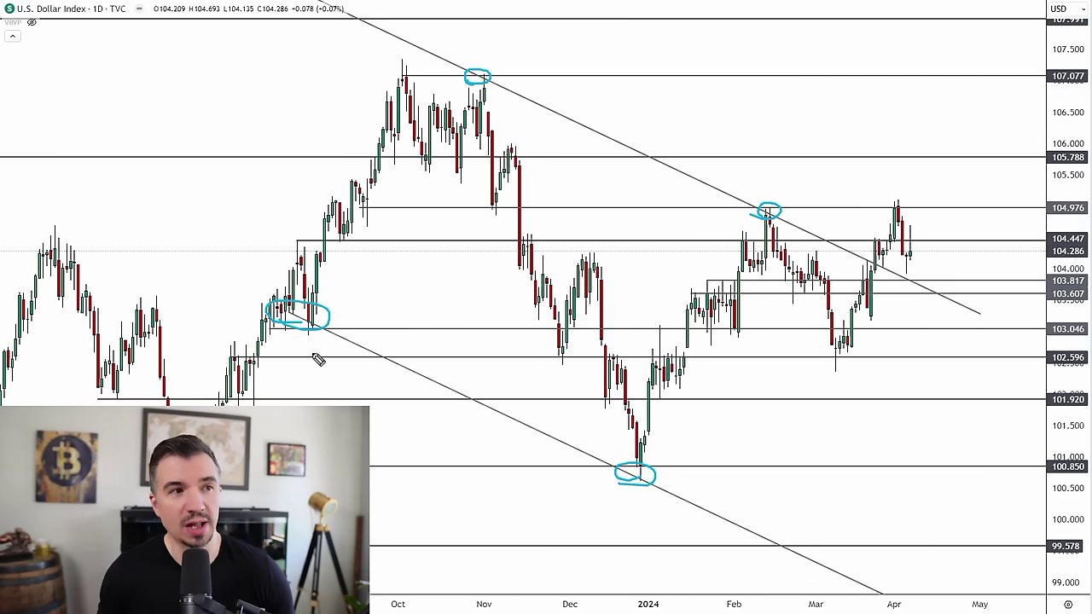
pyautogui.moveTo(327, 256)
pyautogui.mouseDown()
pyautogui.moveTo(388, 322)
pyautogui.moveTo(404, 305)
pyautogui.mouseUp()
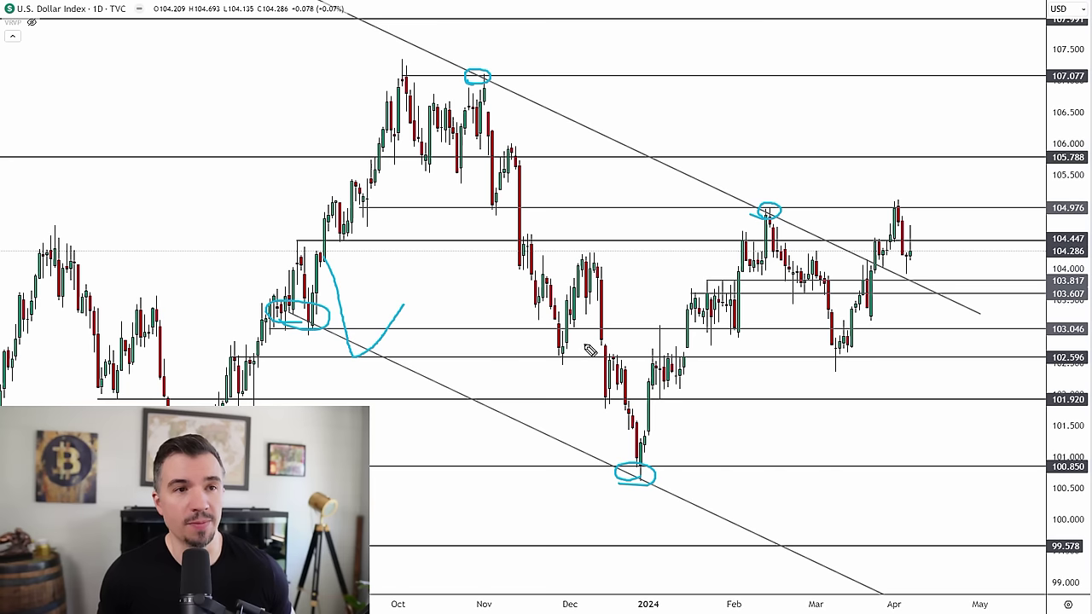
# Undo all freehand circles and the bounce sketch on the descending channel.
pyautogui.hotkey('ctrl', 'z')
pyautogui.hotkey('ctrl', 'z')
pyautogui.hotkey('ctrl', 'z')
pyautogui.hotkey('ctrl', 'z')
pyautogui.hotkey('ctrl', 'z')
pyautogui.hotkey('ctrl', 'z')
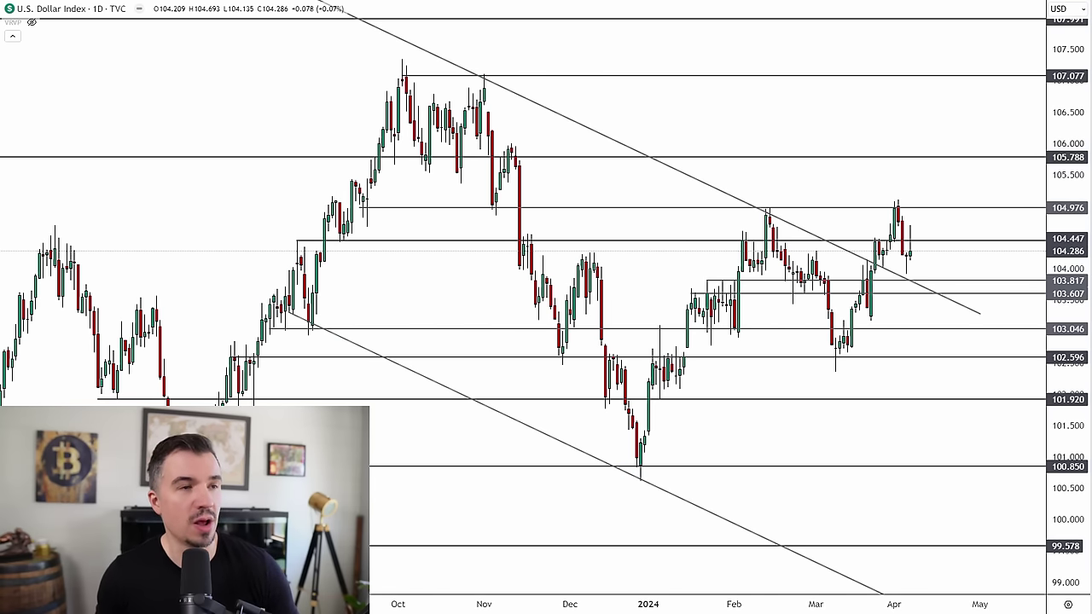
# Circle the March rejection and the retest at the channel's upper line, and underline the red March candle's close and the early-April low.
pyautogui.scroll(5, 774, 588)
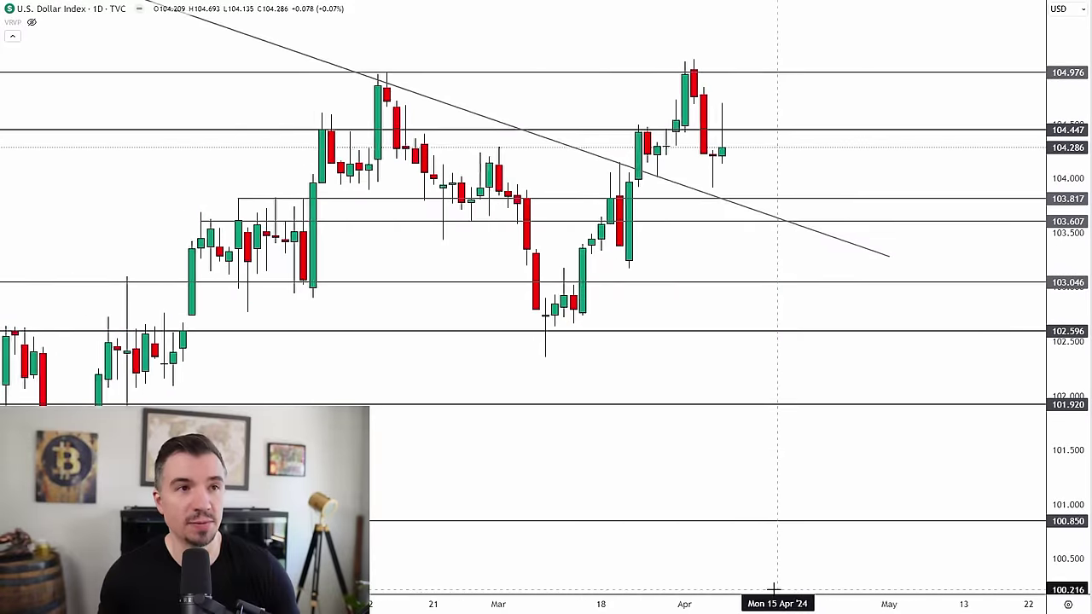
pyautogui.scroll(2, 774, 588)
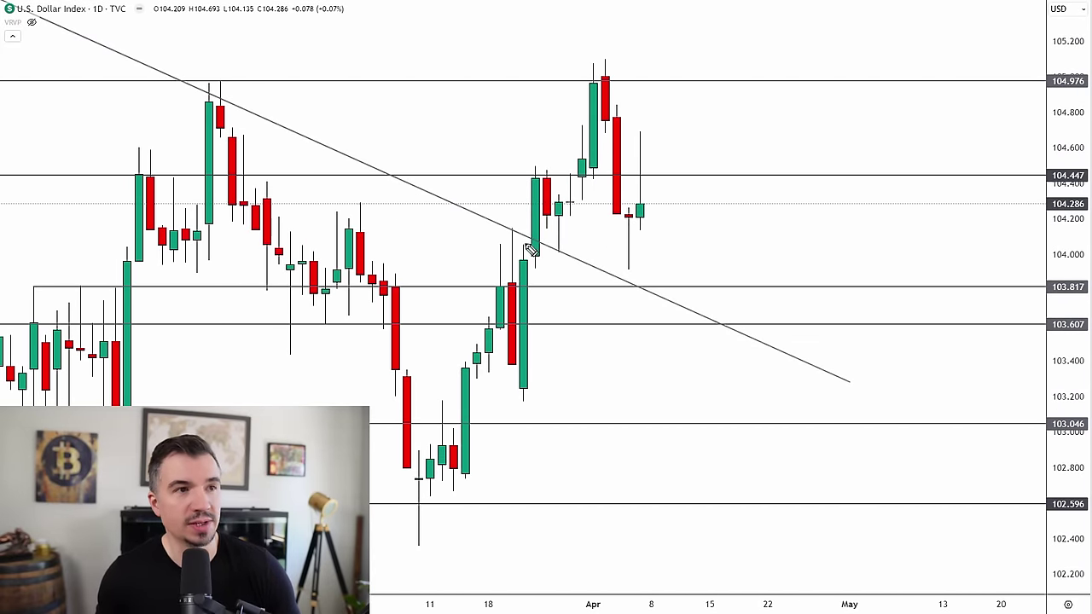
pyautogui.moveTo(500, 232)
pyautogui.mouseDown()
pyautogui.moveTo(536, 235)
pyautogui.moveTo(504, 241)
pyautogui.mouseUp()
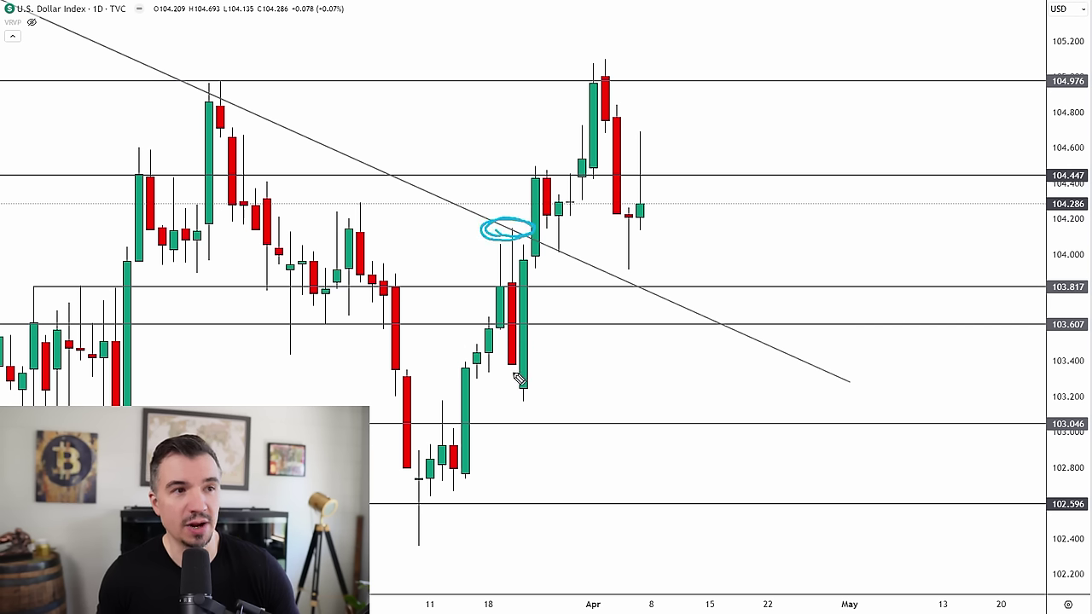
pyautogui.moveTo(502, 365); pyautogui.dragTo(526, 365)
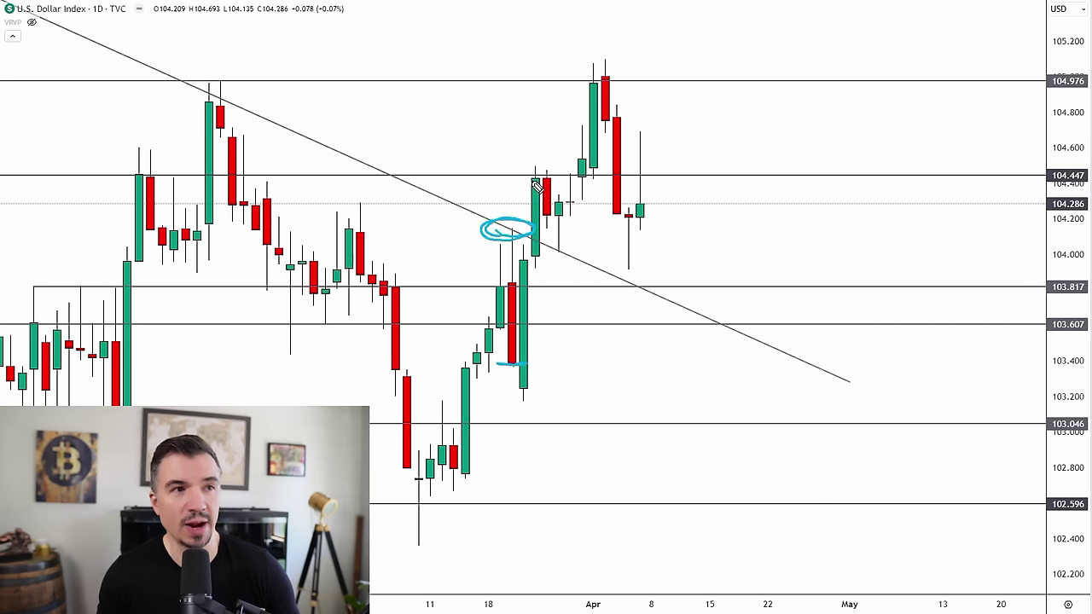
pyautogui.moveTo(555, 258)
pyautogui.mouseDown()
pyautogui.moveTo(546, 252)
pyautogui.moveTo(573, 254)
pyautogui.mouseUp()
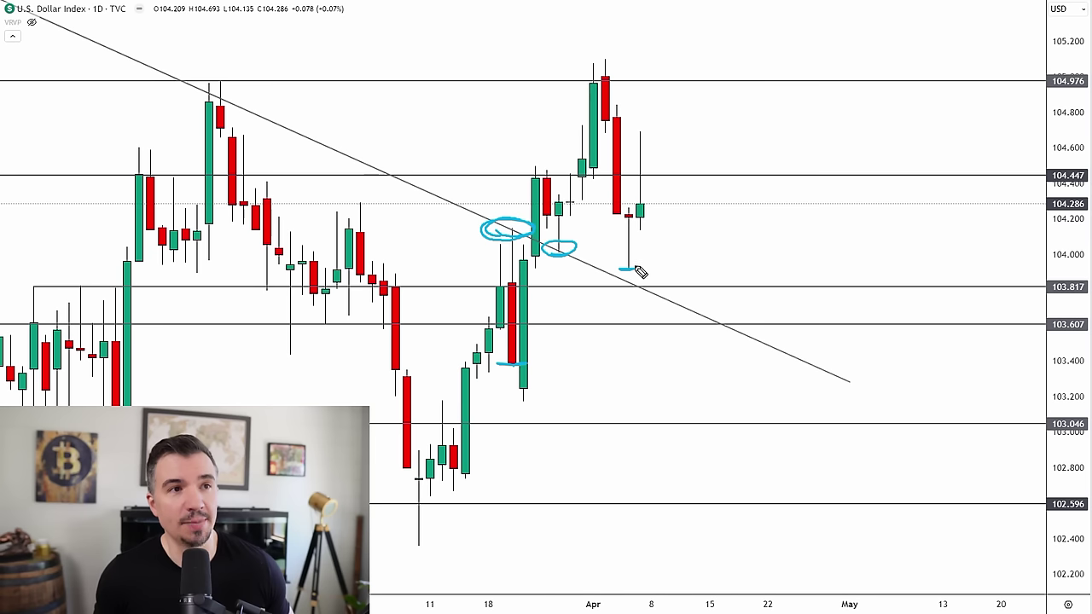
# Undo the freehand marks around the March breakout and its retests.
pyautogui.hotkey('ctrl', 'z')
pyautogui.hotkey('ctrl', 'z')
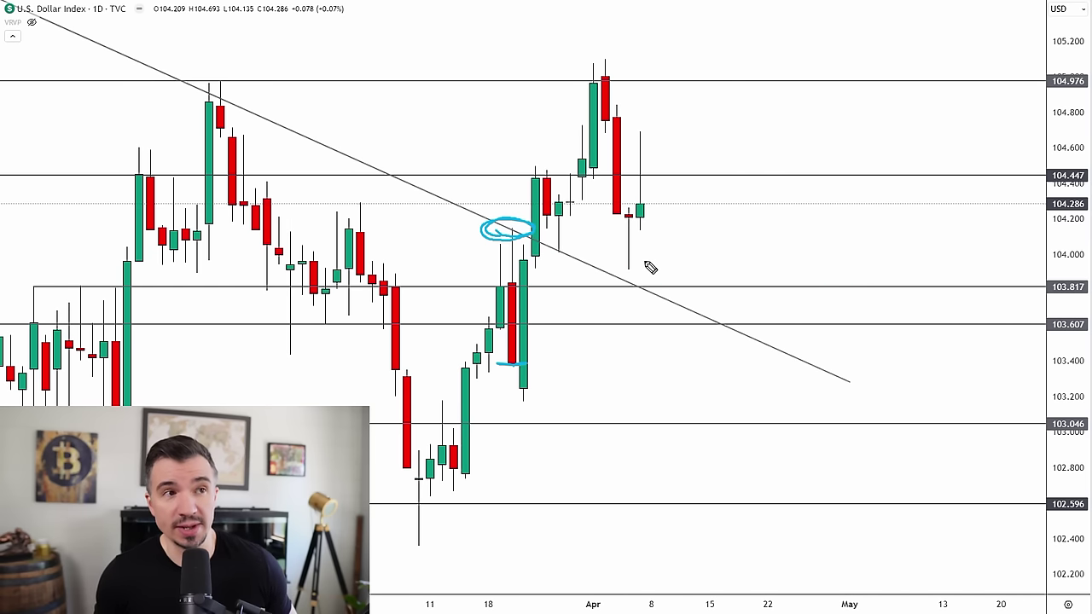
pyautogui.hotkey('ctrl', 'z')
pyautogui.hotkey('ctrl', 'z')
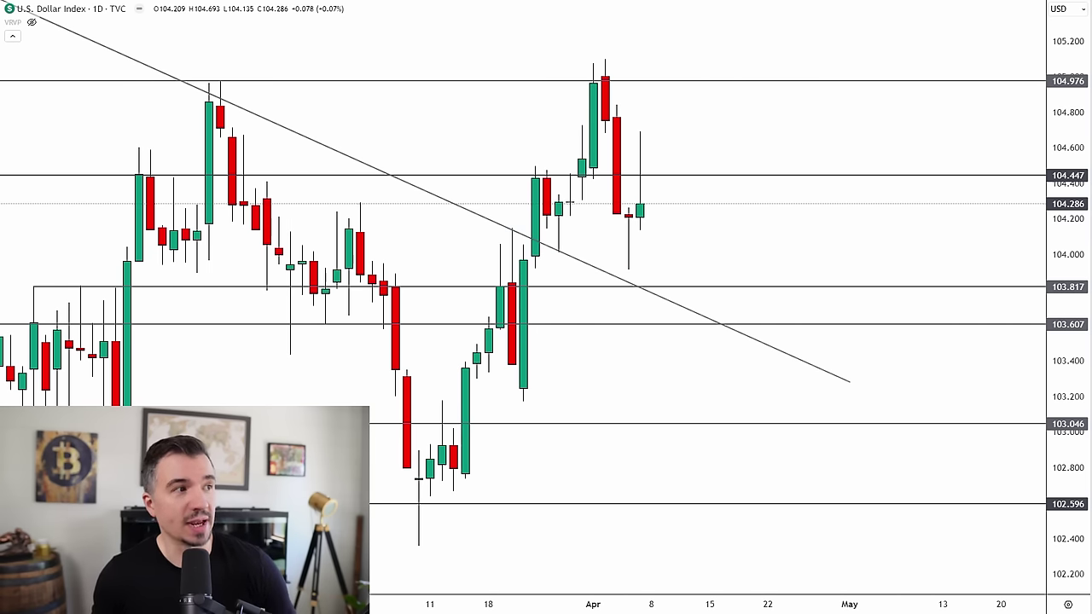
# Circle the four price reactions along the 104.447 level, from November through late March.
pyautogui.moveTo(468, 119); pyautogui.dragTo(724, 163)
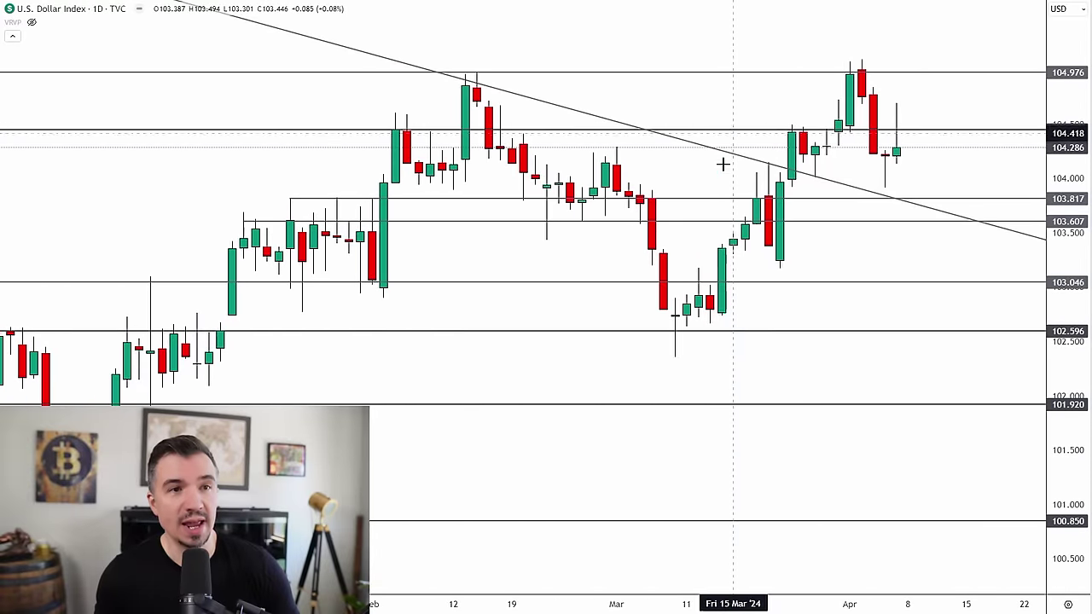
pyautogui.moveTo(844, 604); pyautogui.dragTo(902, 604)
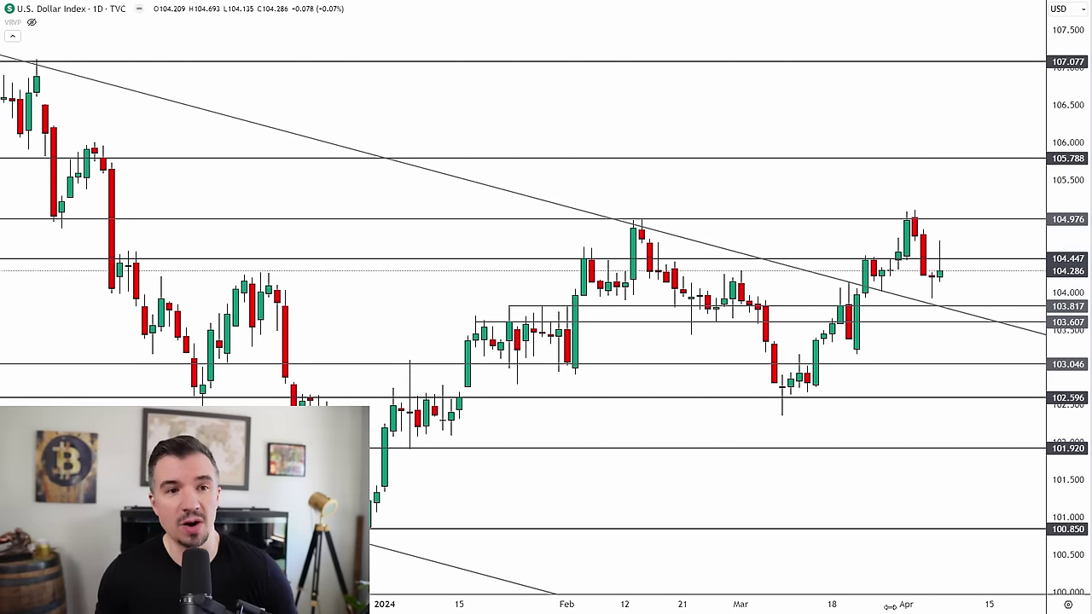
pyautogui.moveTo(913, 607); pyautogui.dragTo(947, 606)
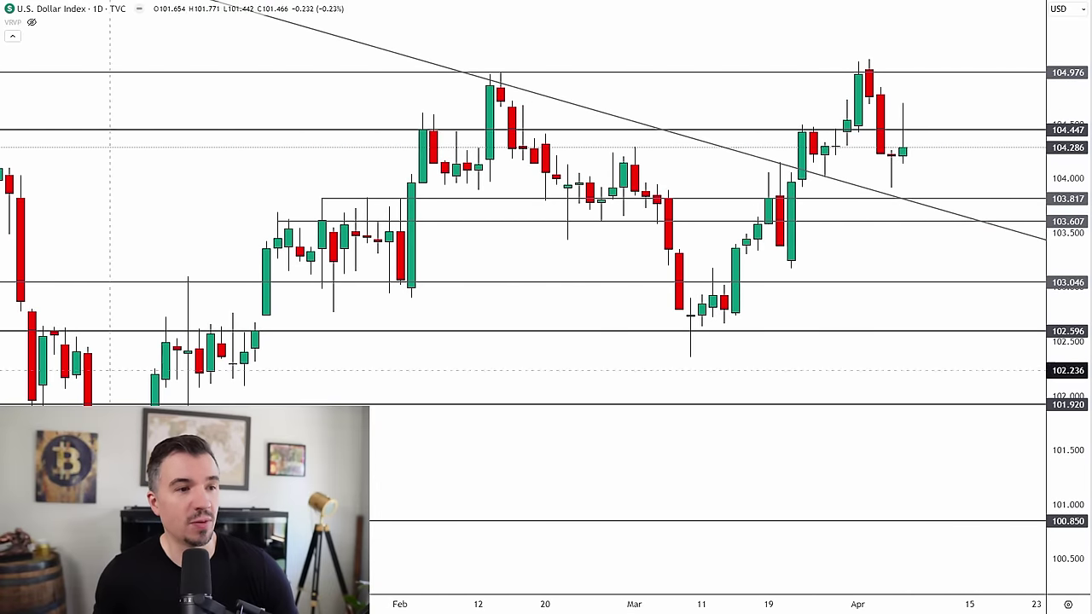
pyautogui.moveTo(556, 604); pyautogui.dragTo(682, 605)
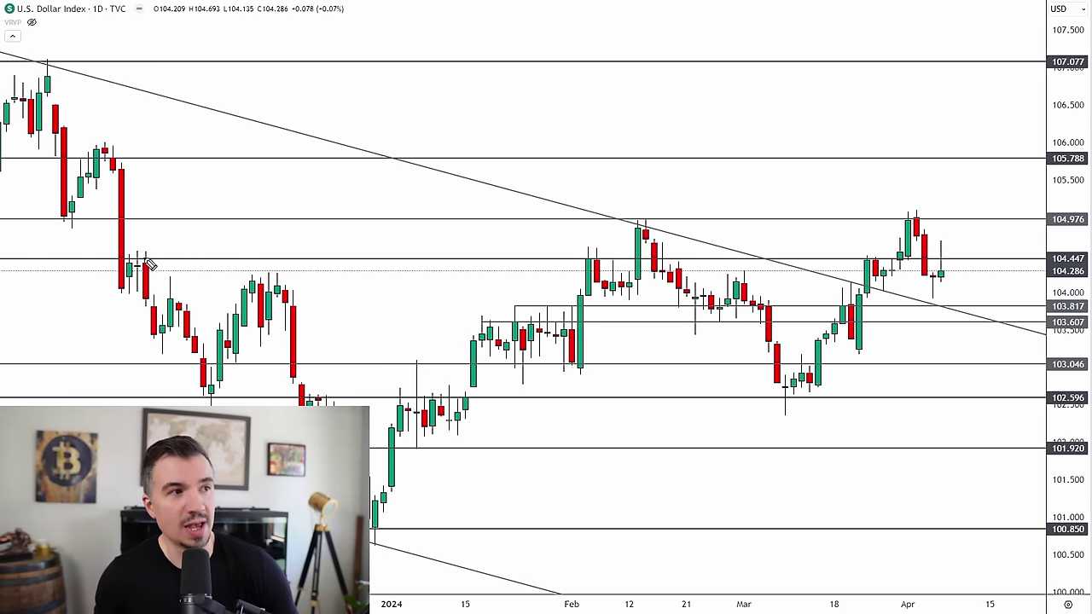
pyautogui.moveTo(153, 251); pyautogui.dragTo(162, 254)
pyautogui.moveTo(599, 253); pyautogui.dragTo(597, 257)
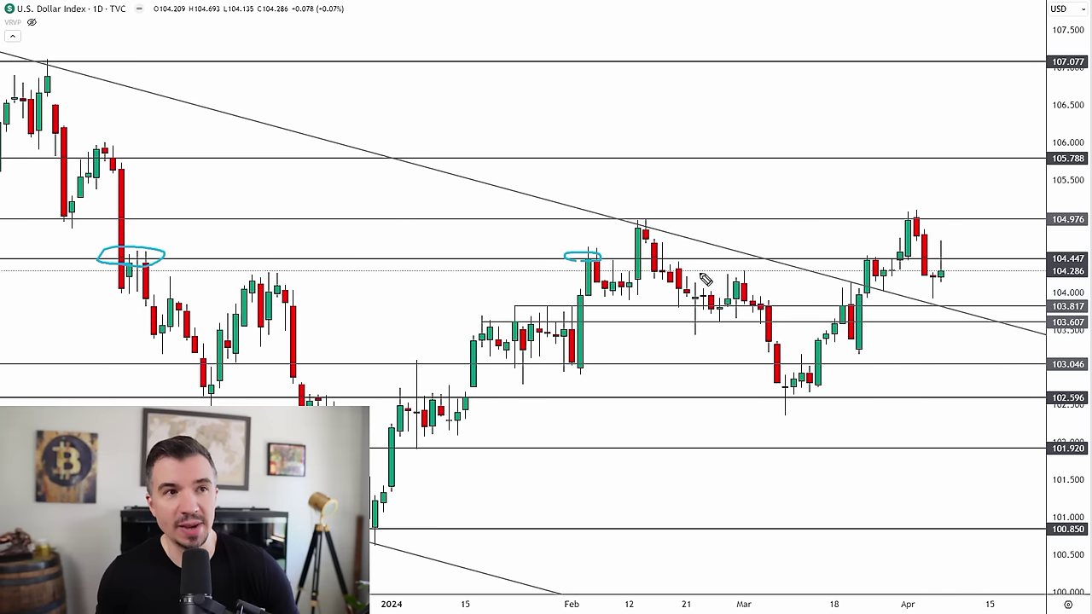
pyautogui.moveTo(666, 263); pyautogui.dragTo(674, 256)
pyautogui.moveTo(888, 268); pyautogui.dragTo(887, 258)
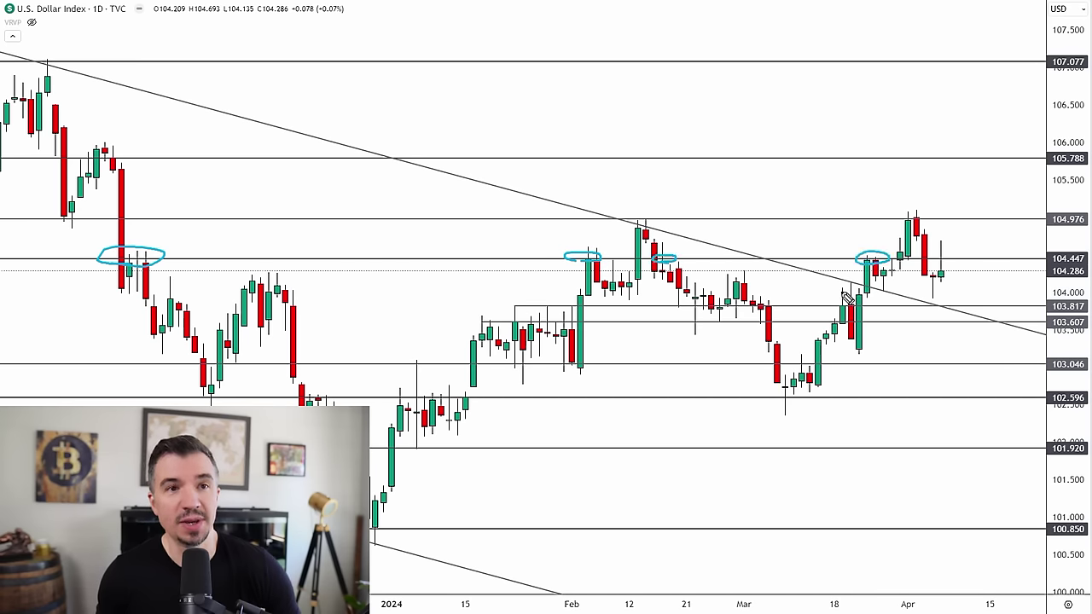
# Box the February peak above 104.447, sketch an arrow down to the March low, and mark the April high near 104.976.
pyautogui.moveTo(631, 232)
pyautogui.mouseDown()
pyautogui.moveTo(621, 260)
pyautogui.moveTo(673, 225)
pyautogui.moveTo(630, 220)
pyautogui.mouseUp()
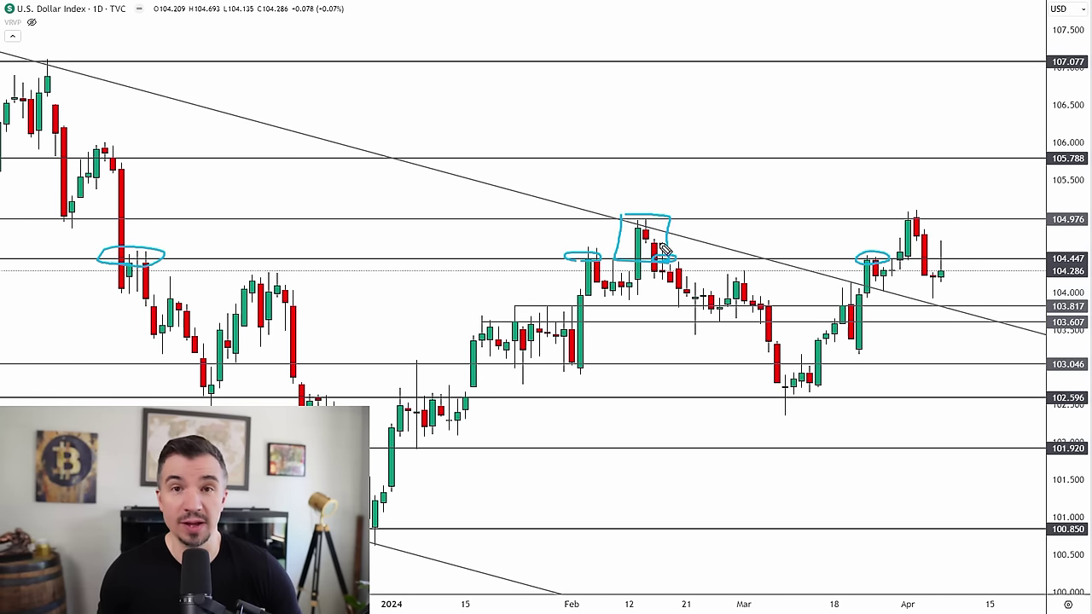
pyautogui.moveTo(674, 263)
pyautogui.mouseDown()
pyautogui.moveTo(795, 375)
pyautogui.moveTo(810, 353)
pyautogui.mouseUp()
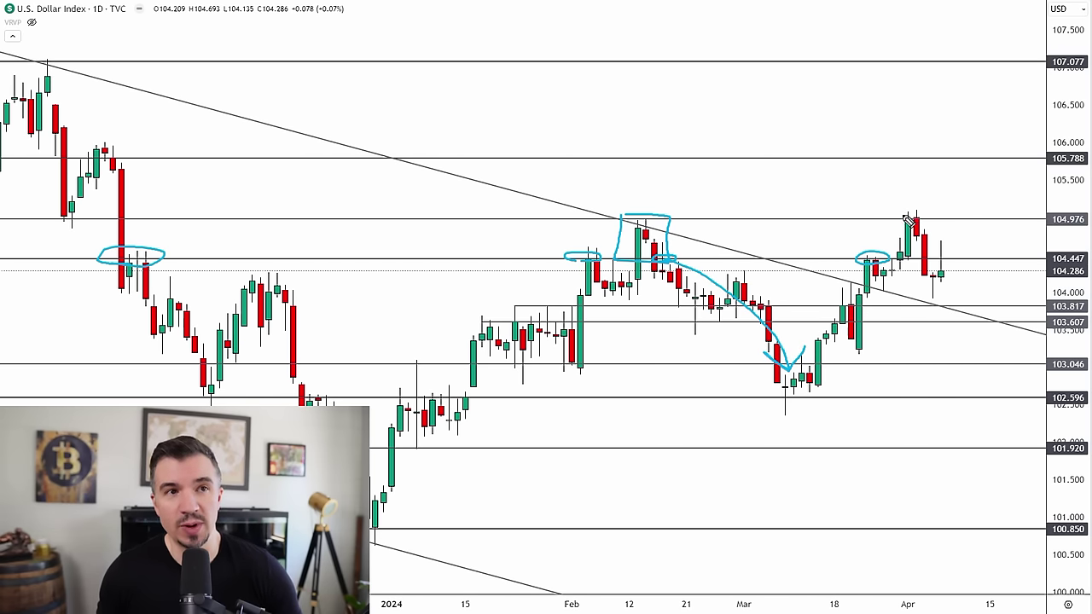
pyautogui.moveTo(893, 222)
pyautogui.mouseDown()
pyautogui.moveTo(893, 256)
pyautogui.moveTo(934, 258)
pyautogui.moveTo(928, 224)
pyautogui.moveTo(894, 218)
pyautogui.mouseUp()
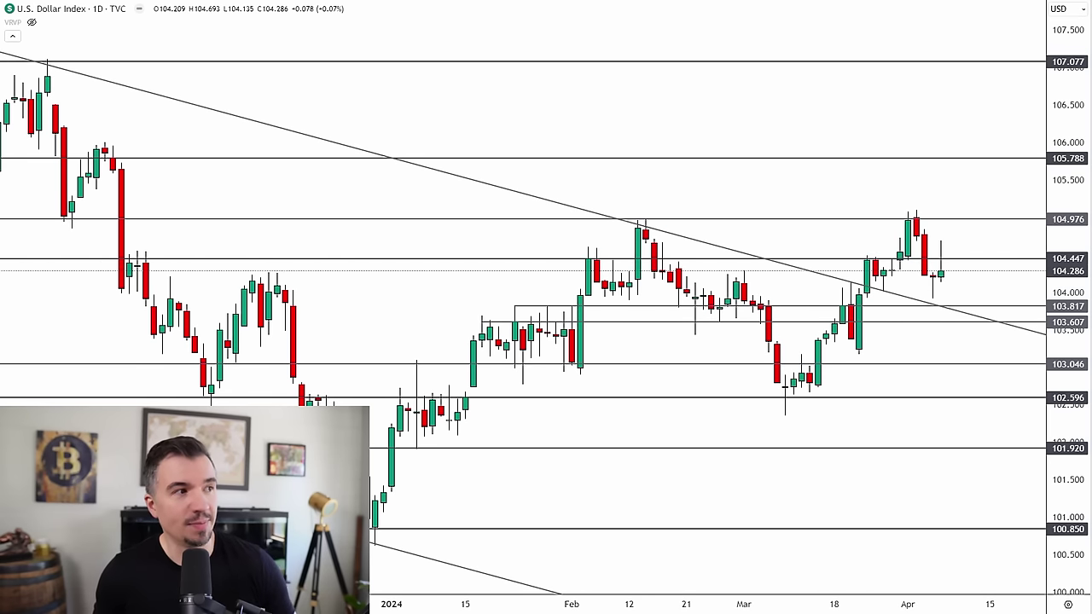
# Draw a rectangle around the late-March to April price action, from 105.093 to 103.941, and place a copy over the February peak.
pyautogui.moveTo(860, 604); pyautogui.dragTo(802, 604)
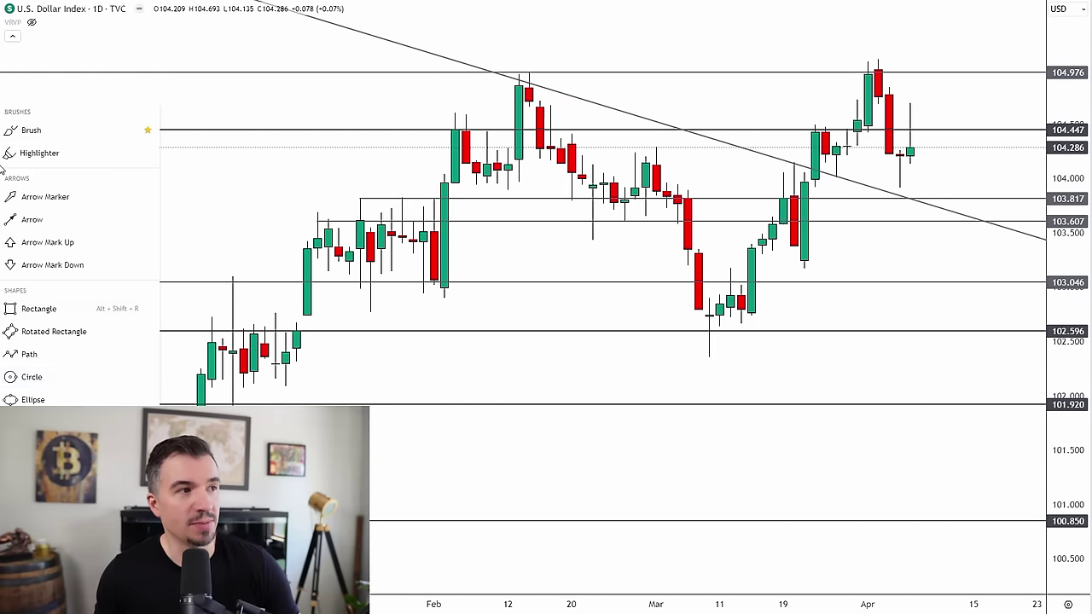
pyautogui.click(137, 331)
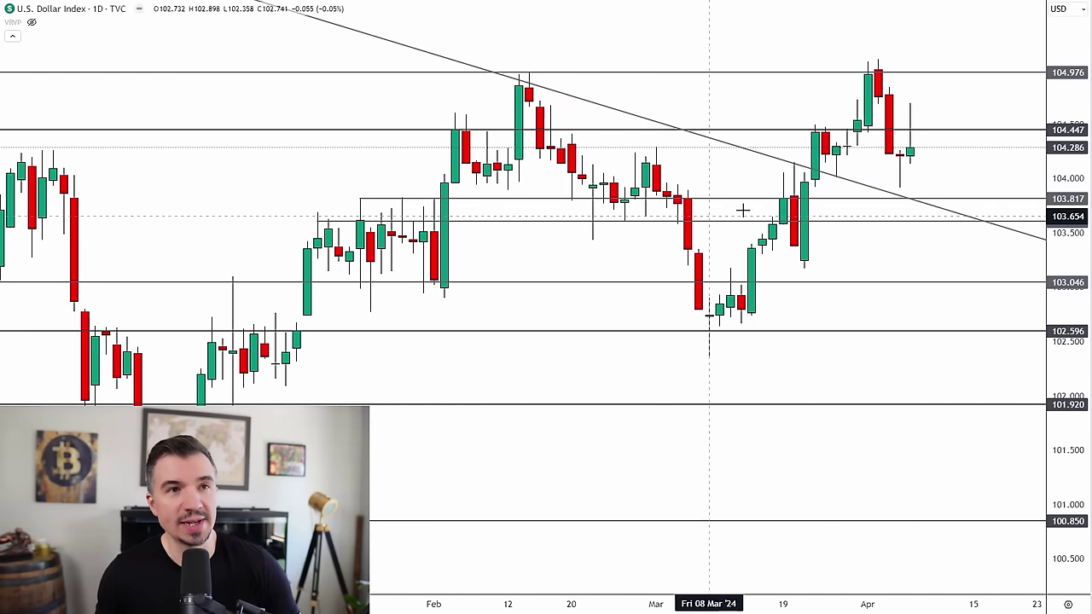
pyautogui.click(793, 60)
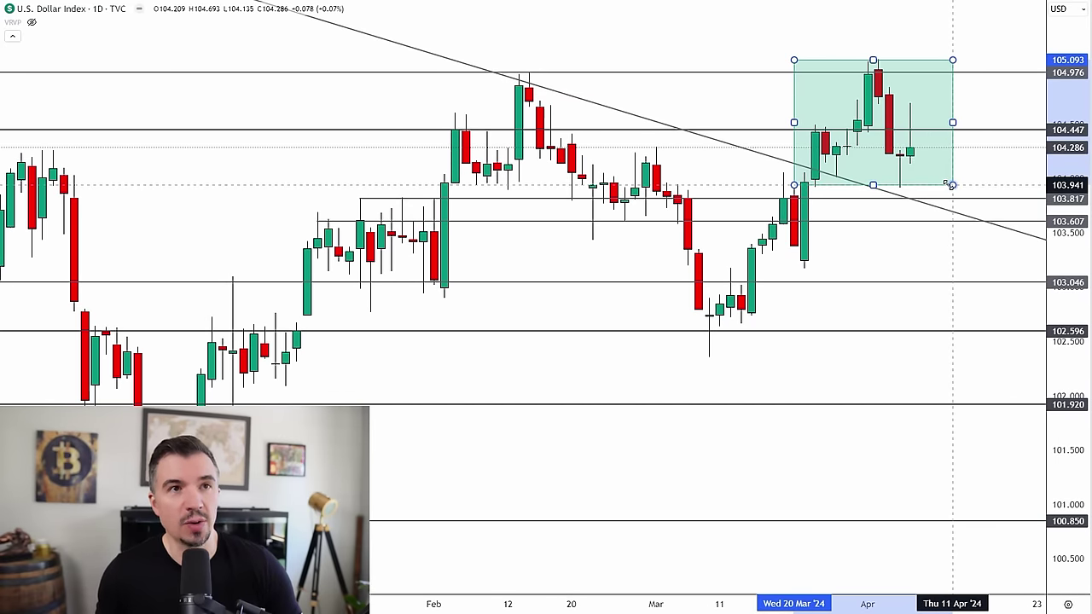
pyautogui.click(948, 184)
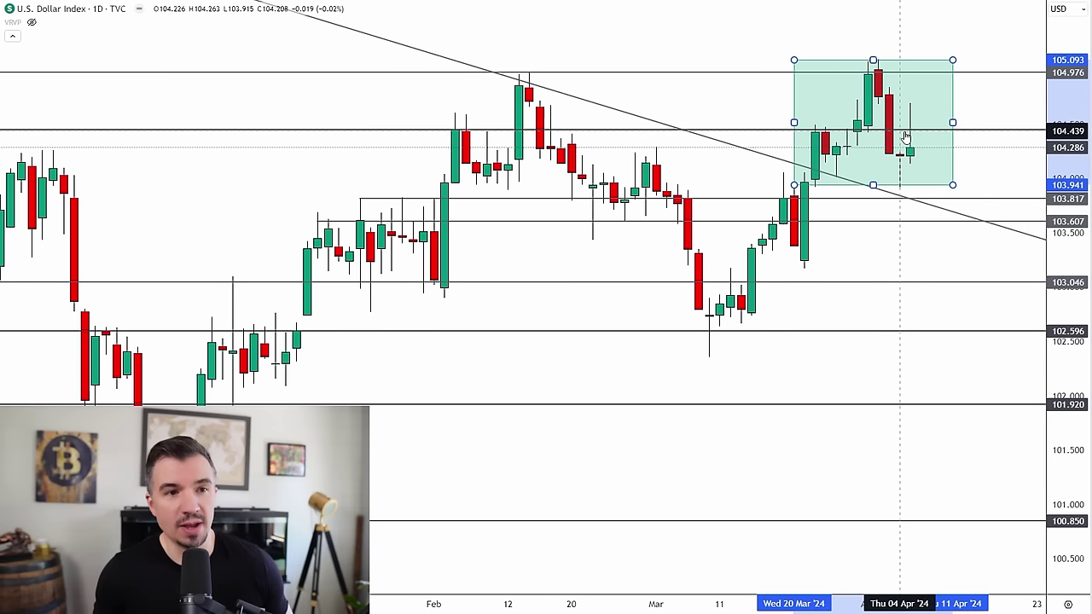
pyautogui.moveTo(914, 61)
pyautogui.mouseDown()
pyautogui.moveTo(914, 38)
pyautogui.moveTo(553, 70)
pyautogui.mouseUp()
pyautogui.click(587, 37)
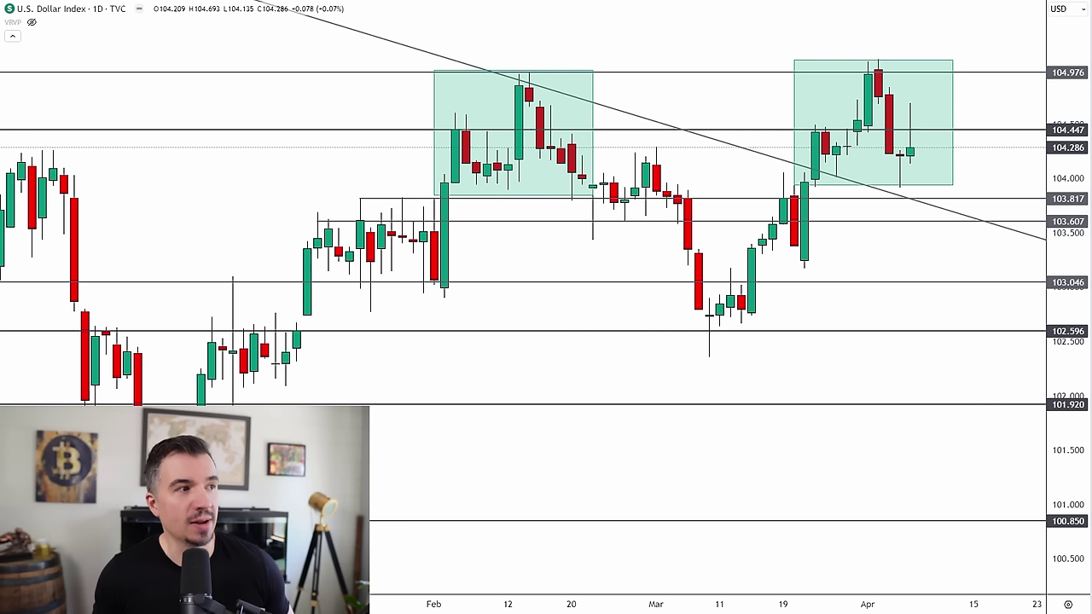
# Circle the two highs in each rectangle and trace the pullback after each one with the brush.
pyautogui.moveTo(474, 141)
pyautogui.mouseDown()
pyautogui.moveTo(487, 133)
pyautogui.moveTo(464, 145)
pyautogui.moveTo(499, 171)
pyautogui.moveTo(516, 162)
pyautogui.mouseUp()
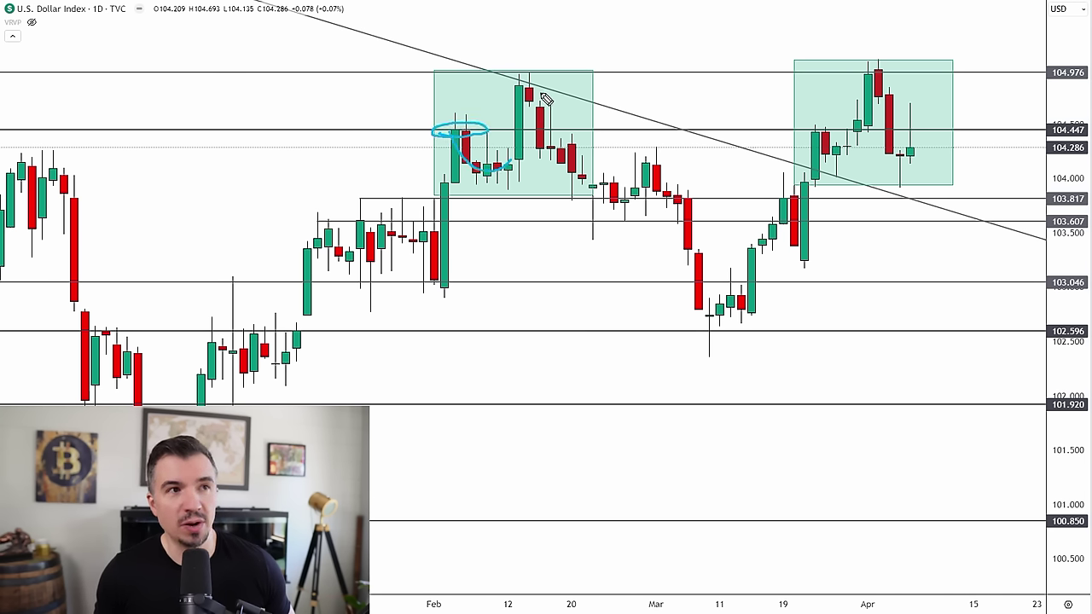
pyautogui.moveTo(509, 83)
pyautogui.mouseDown()
pyautogui.moveTo(545, 109)
pyautogui.moveTo(559, 162)
pyautogui.mouseUp()
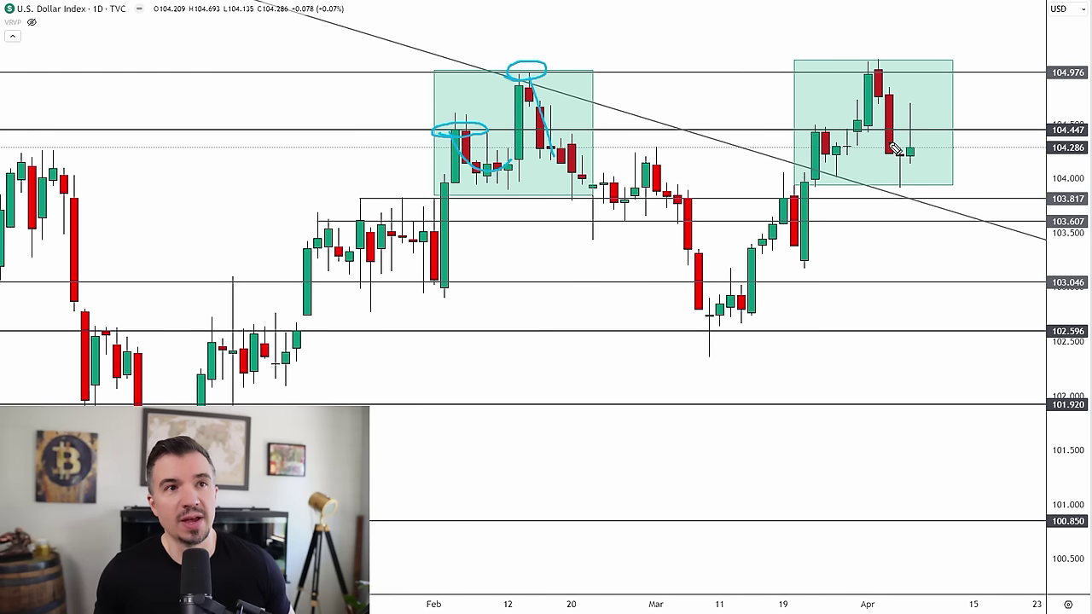
pyautogui.moveTo(806, 130); pyautogui.dragTo(863, 144)
pyautogui.moveTo(909, 53)
pyautogui.mouseDown()
pyautogui.moveTo(878, 81)
pyautogui.moveTo(857, 70)
pyautogui.moveTo(913, 161)
pyautogui.mouseUp()
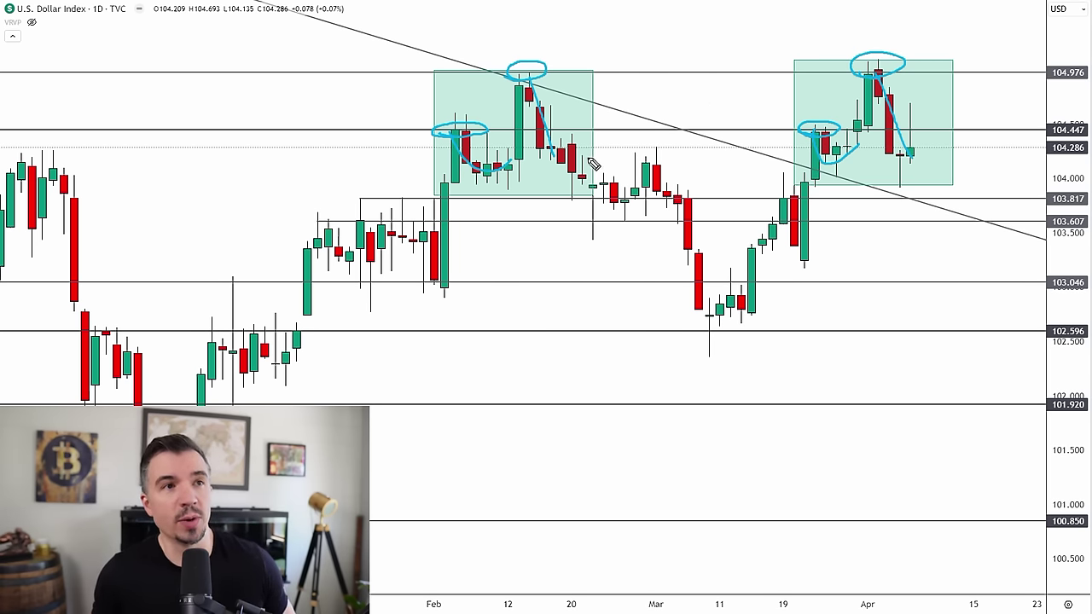
# Undo all brush marks inside the two rectangles, keeping the rectangles.
pyautogui.hotkey('ctrl', 'z')
pyautogui.hotkey('ctrl', 'z')
pyautogui.hotkey('ctrl', 'z')
pyautogui.hotkey('ctrl', 'z')
pyautogui.hotkey('ctrl', 'z')
pyautogui.hotkey('ctrl', 'z')
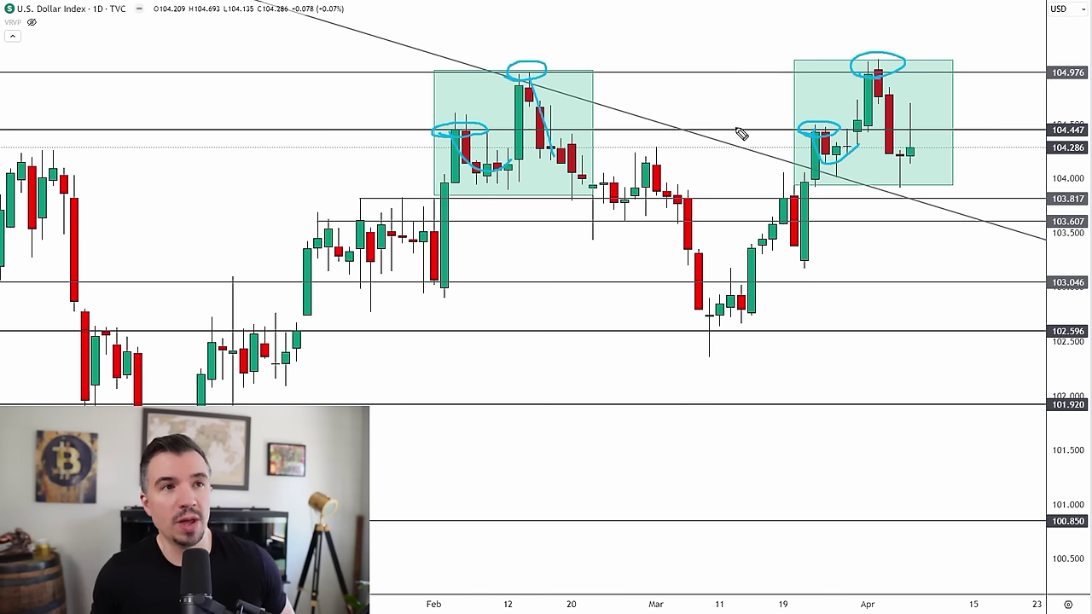
pyautogui.hotkey('ctrl', 'z')
pyautogui.hotkey('ctrl', 'z')
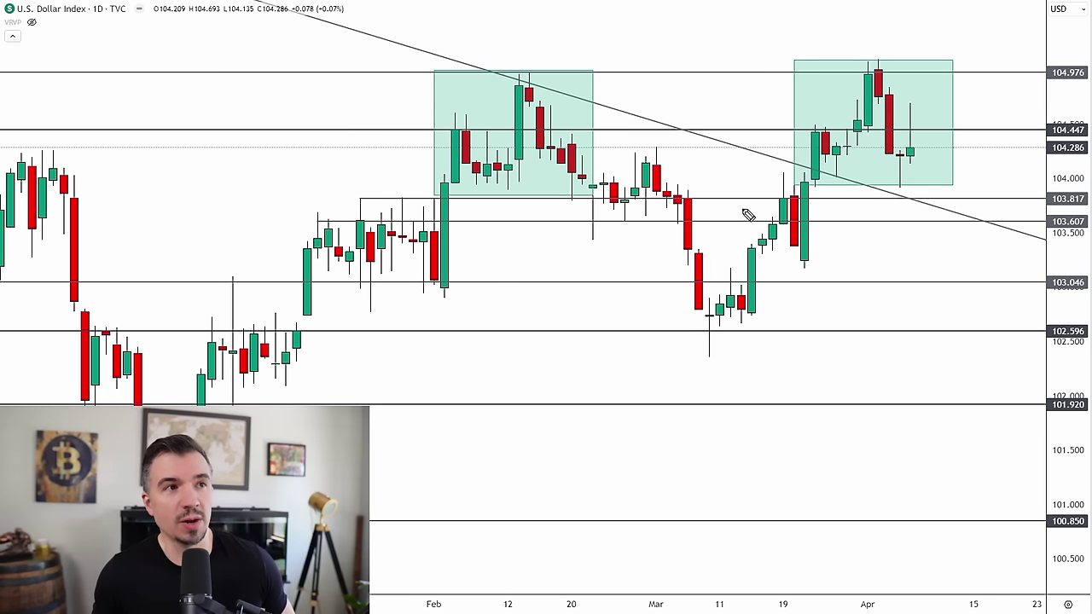
# Trace a freehand line along the descending trendline, from the February peak past the April candles.
pyautogui.moveTo(499, 71)
pyautogui.mouseDown()
pyautogui.moveTo(739, 142)
pyautogui.moveTo(1044, 255)
pyautogui.mouseUp()
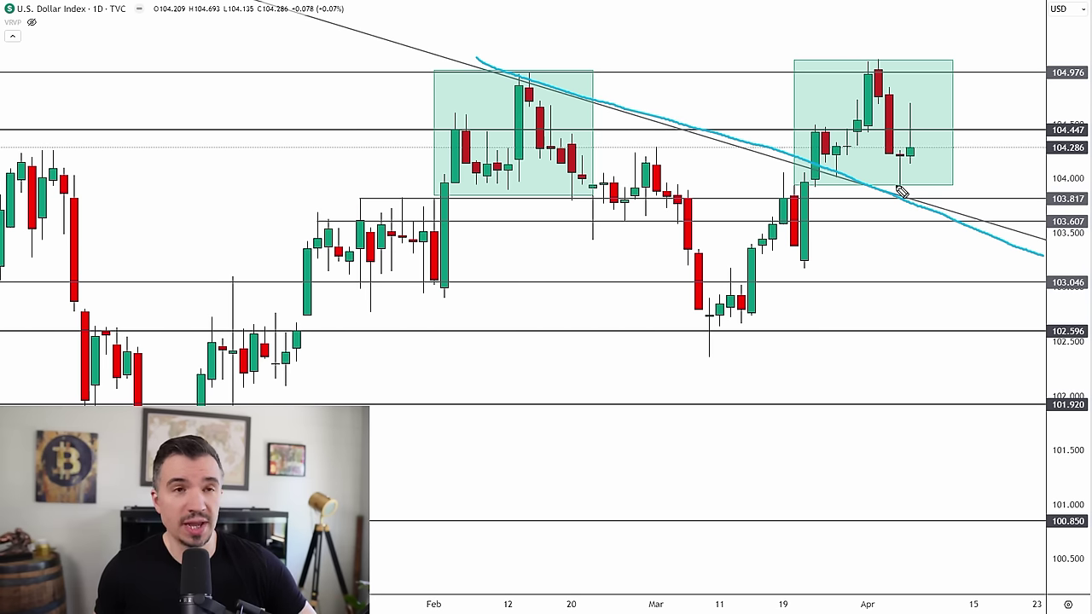
# Undo the freehand trace along the descending trendline and delete the rectangles over the February and April price action.
pyautogui.hotkey('ctrl', 'z')
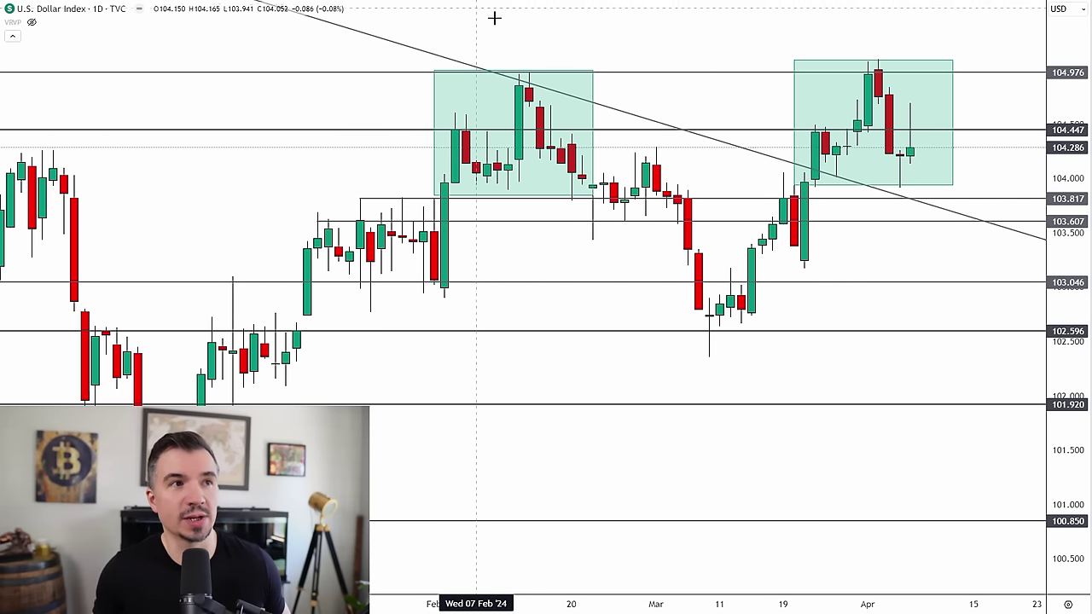
pyautogui.click(434, 91)
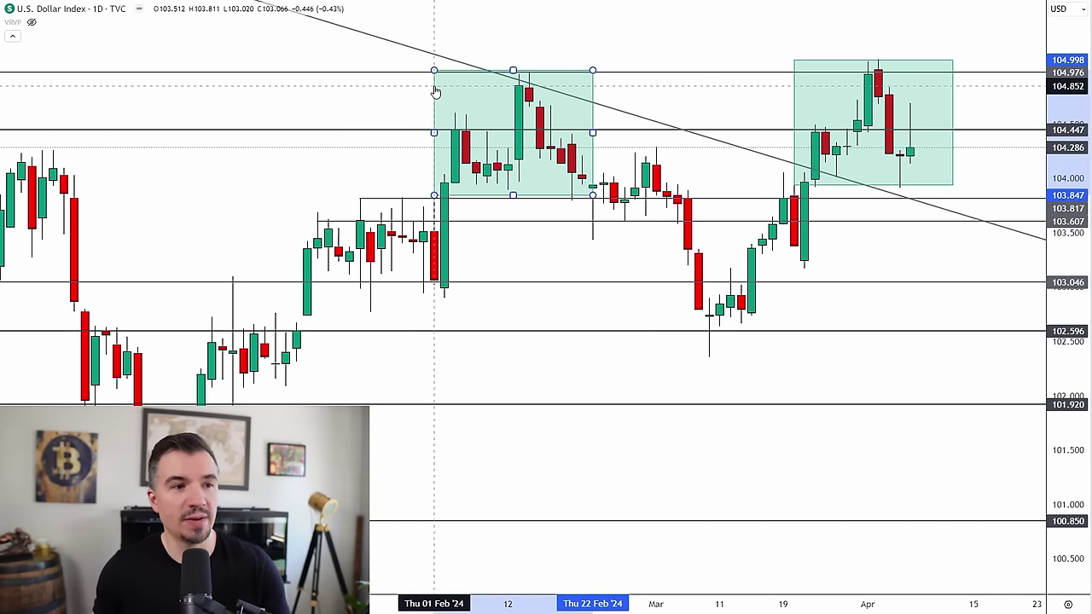
pyautogui.press('Delete')
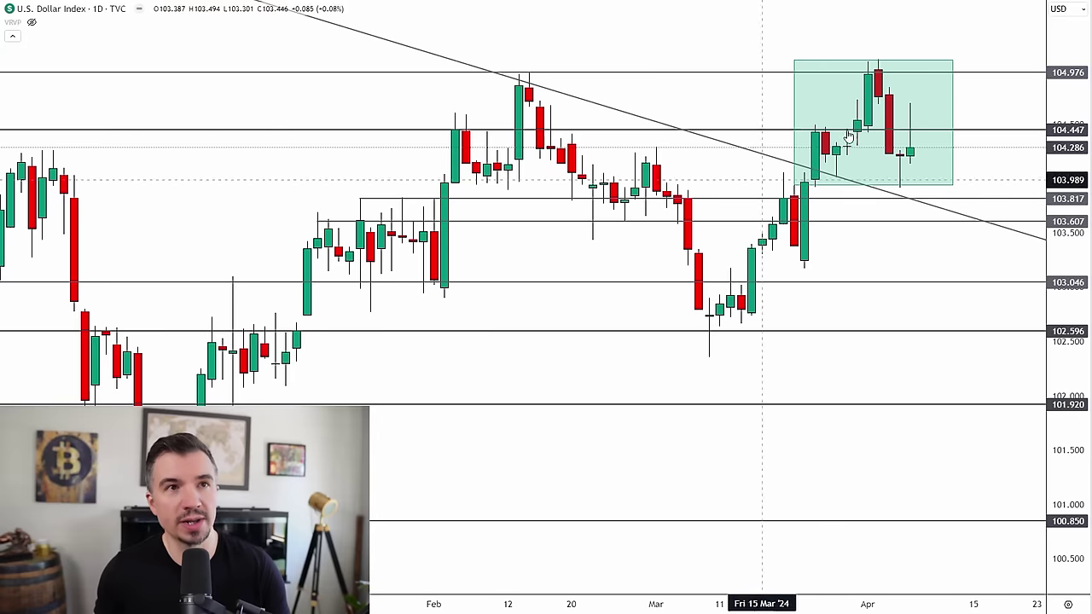
pyautogui.click(796, 91)
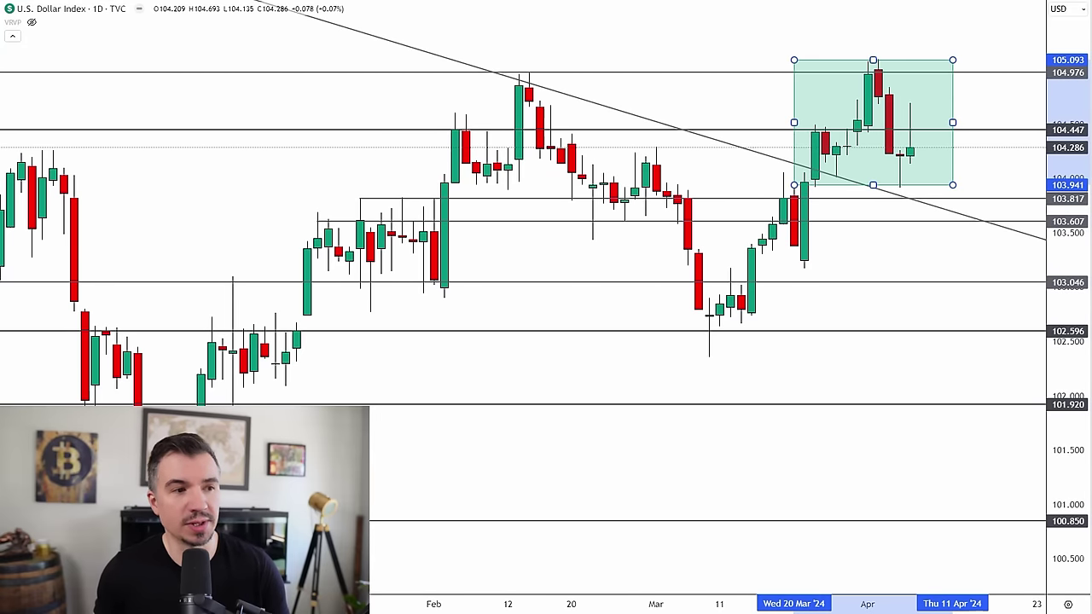
pyautogui.press('Delete')
# Brush a box around the February and April peaks between 104.447 and 104.976, with an arrow down the decline following the February peak.
pyautogui.hscroll(3, 557, 336)
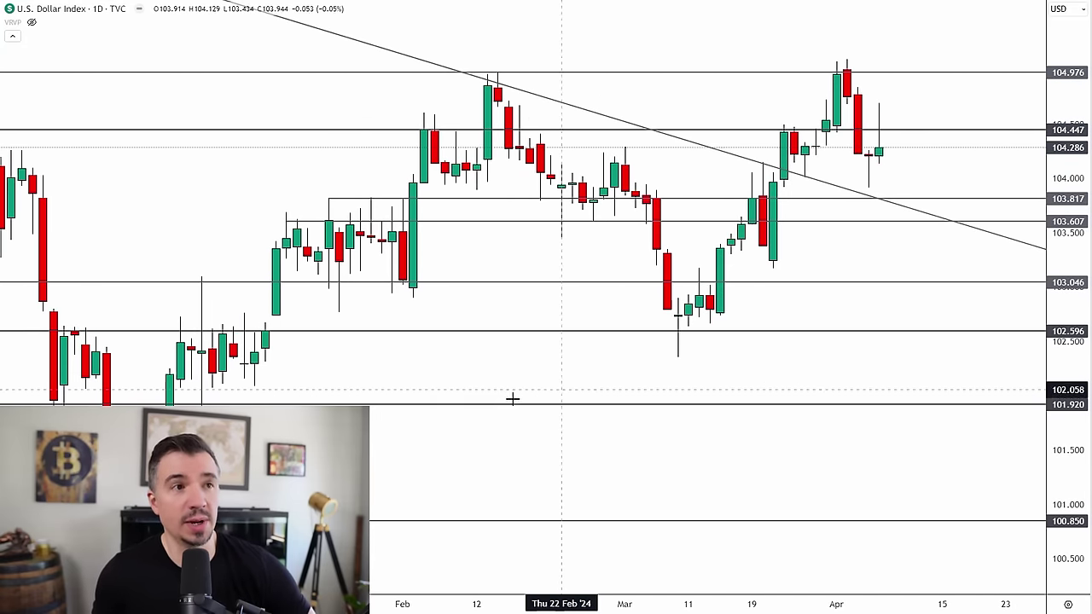
pyautogui.scroll(-5, 511, 399)
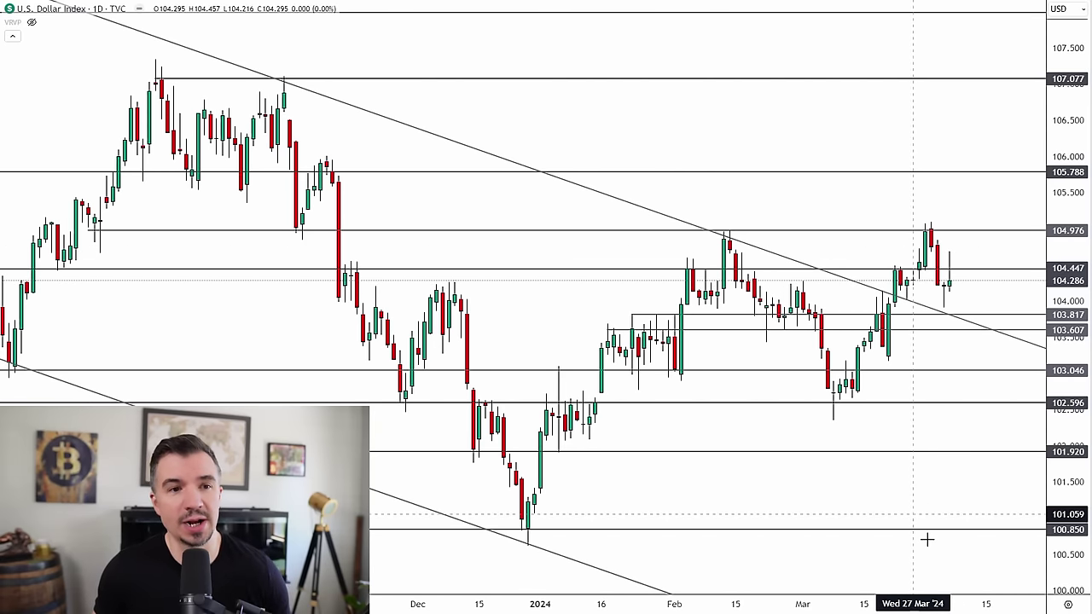
pyautogui.scroll(3, 893, 590)
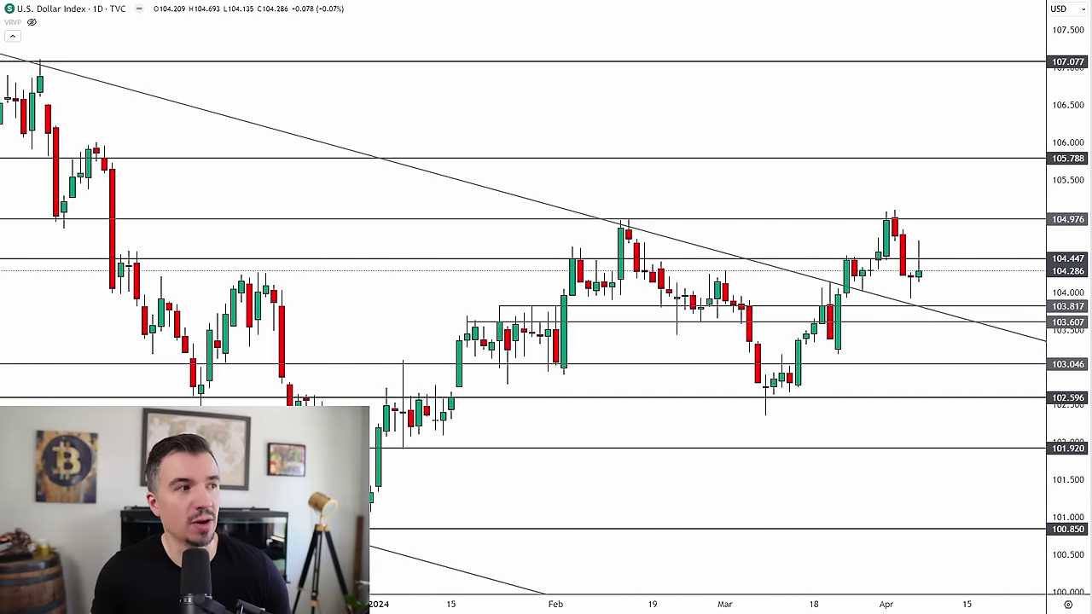
pyautogui.moveTo(608, 220)
pyautogui.mouseDown()
pyautogui.moveTo(590, 256)
pyautogui.moveTo(666, 235)
pyautogui.moveTo(600, 217)
pyautogui.mouseUp()
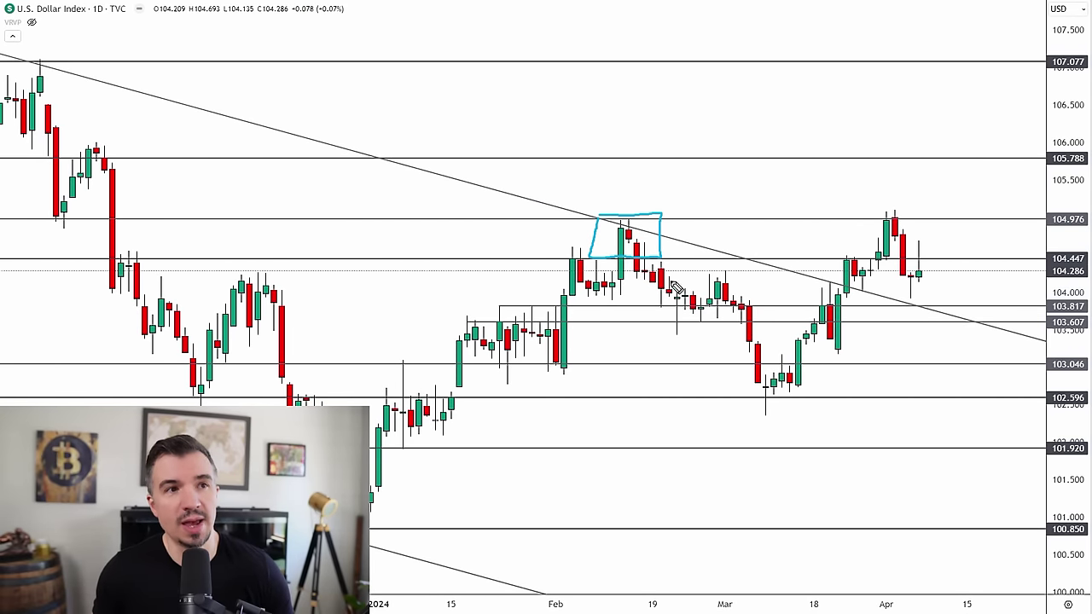
pyautogui.moveTo(641, 256); pyautogui.dragTo(754, 368)
pyautogui.moveTo(713, 352); pyautogui.dragTo(757, 373)
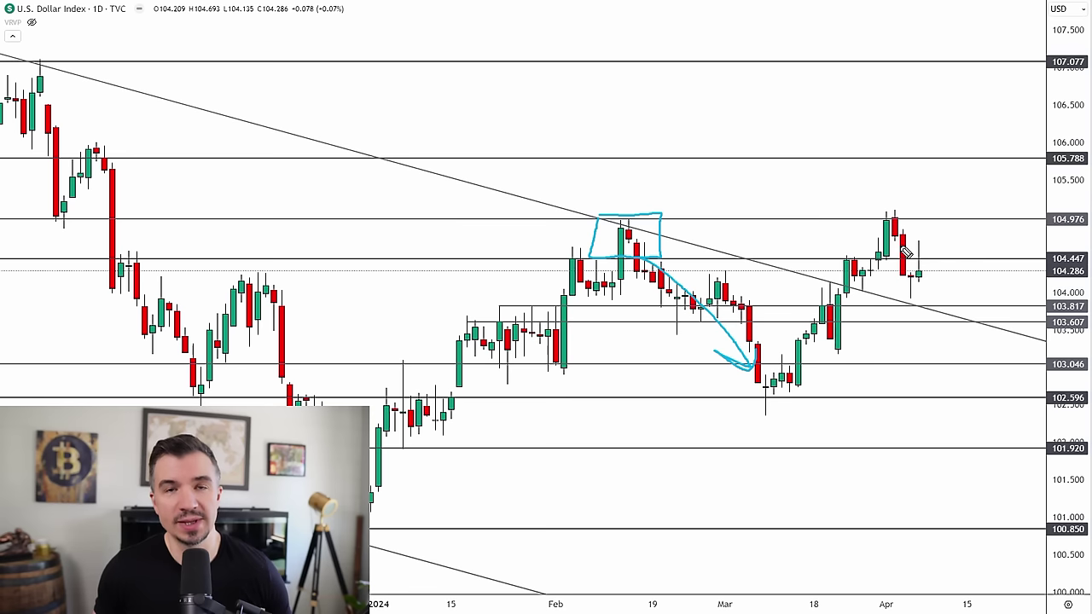
pyautogui.moveTo(870, 238)
pyautogui.mouseDown()
pyautogui.moveTo(870, 249)
pyautogui.moveTo(921, 262)
pyautogui.moveTo(943, 220)
pyautogui.moveTo(881, 220)
pyautogui.mouseUp()
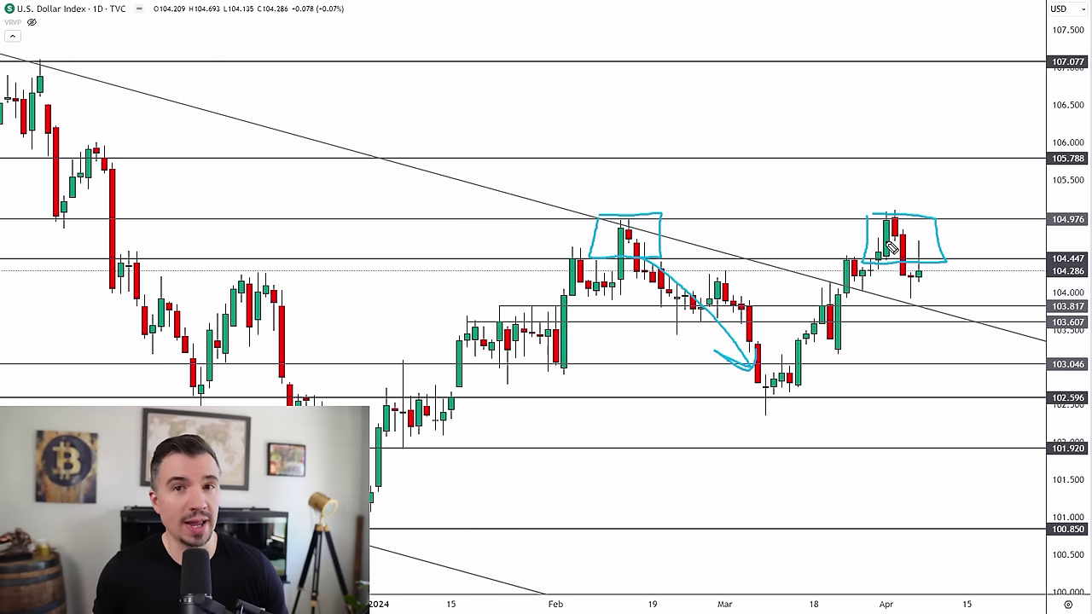
# Brush a downward arrow above the February peak and sketch marks and a box above the April peak.
pyautogui.moveTo(639, 177); pyautogui.dragTo(621, 200)
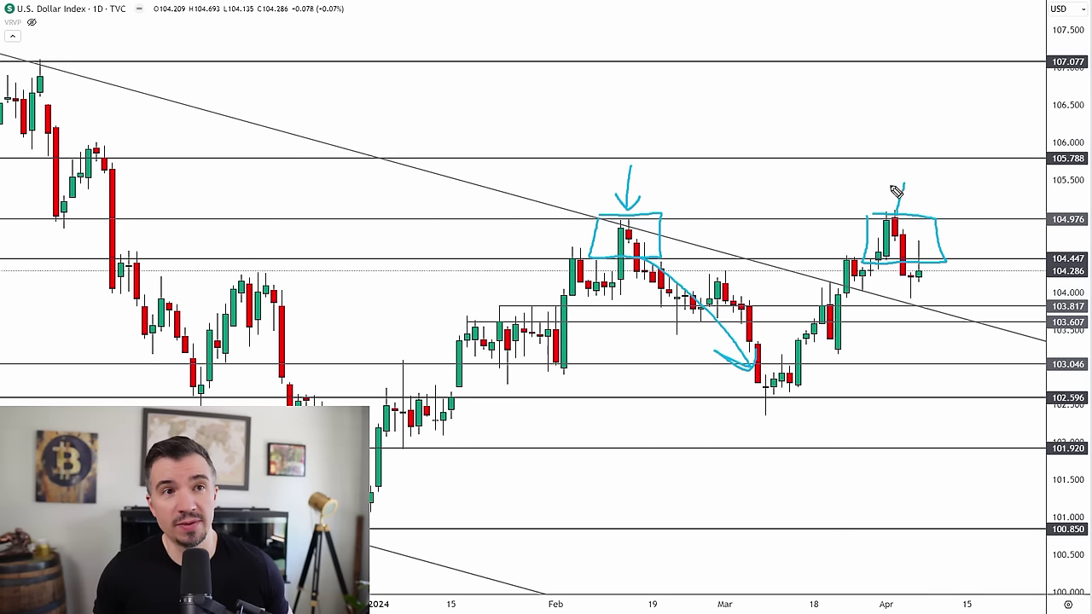
pyautogui.moveTo(919, 189); pyautogui.dragTo(933, 241)
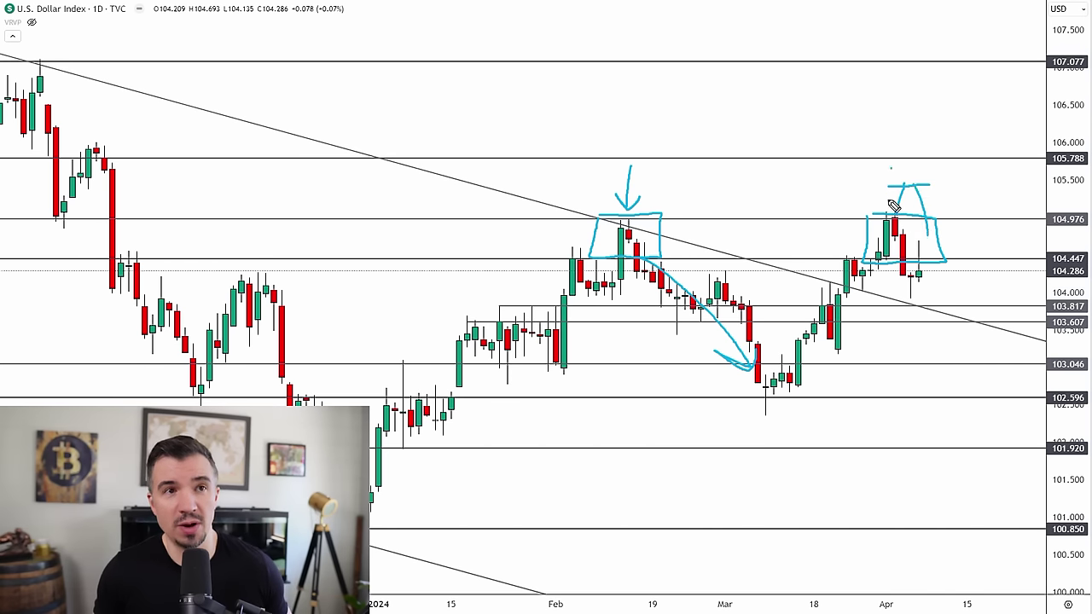
pyautogui.moveTo(892, 207)
pyautogui.mouseDown()
pyautogui.moveTo(939, 176)
pyautogui.moveTo(880, 171)
pyautogui.mouseUp()
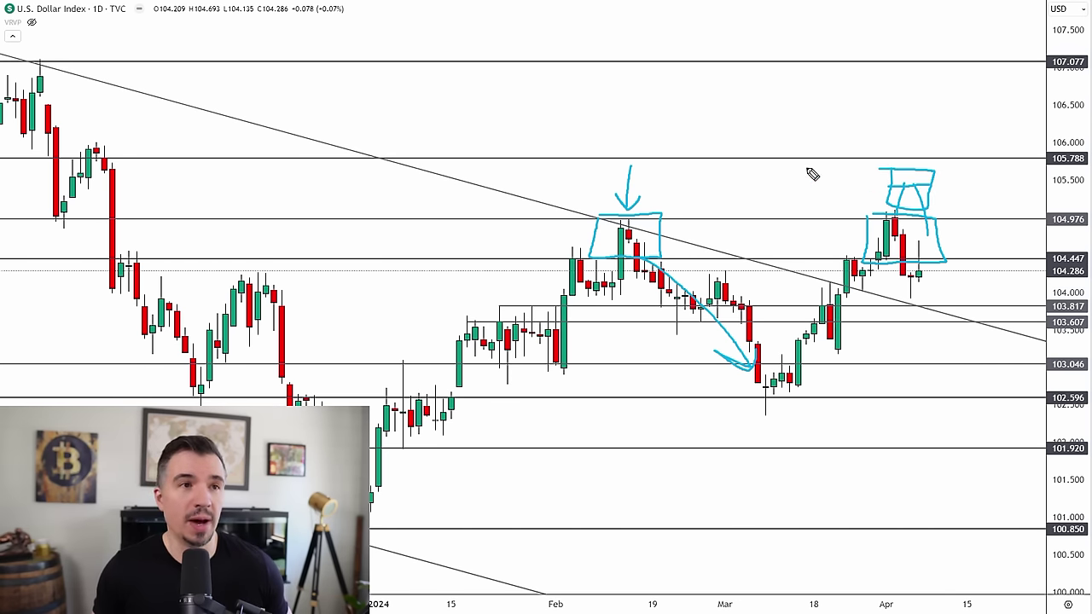
# Undo all the brush boxes and arrows around the February and April peaks.
pyautogui.hotkey('ctrl', 'z')
pyautogui.hotkey('ctrl', 'z')
pyautogui.hotkey('ctrl', 'z')
pyautogui.hotkey('ctrl', 'z')
pyautogui.hotkey('ctrl', 'z')
pyautogui.hotkey('ctrl', 'z')
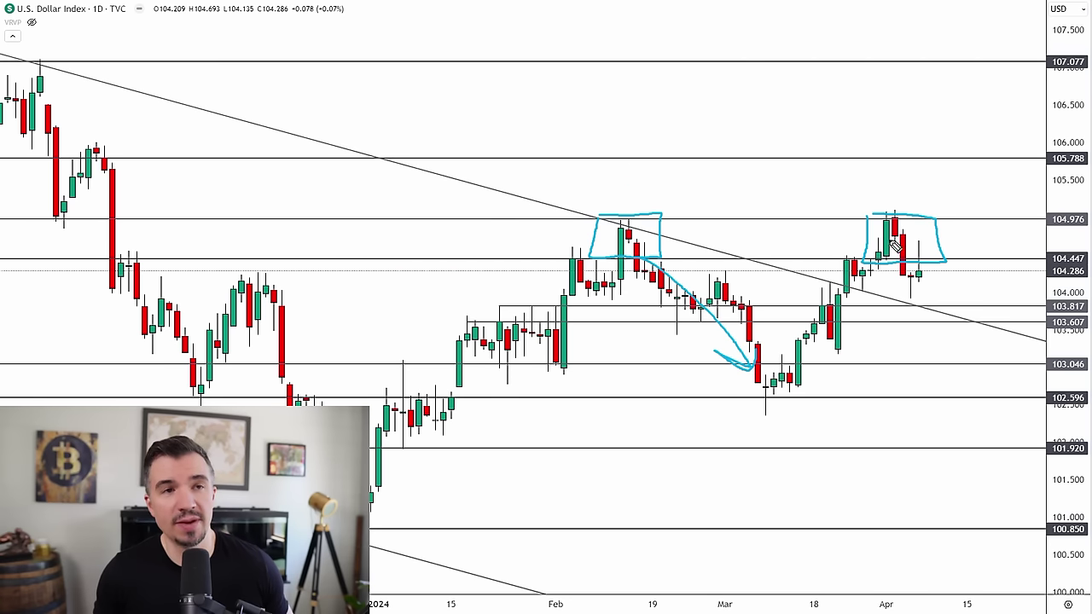
pyautogui.hotkey('ctrl', 'z')
pyautogui.hotkey('ctrl', 'z')
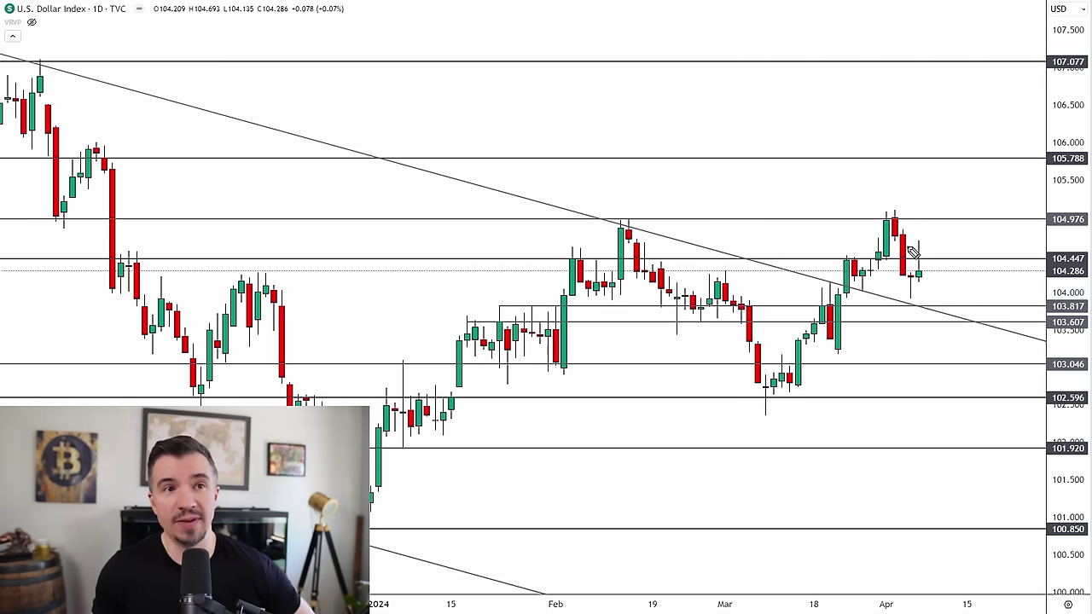
# Circle the February and April highs at the 104.976 level with the brush, and undo both circles.
pyautogui.moveTo(610, 224)
pyautogui.mouseDown()
pyautogui.moveTo(638, 220)
pyautogui.moveTo(616, 227)
pyautogui.mouseUp()
pyautogui.moveTo(921, 222); pyautogui.dragTo(902, 233)
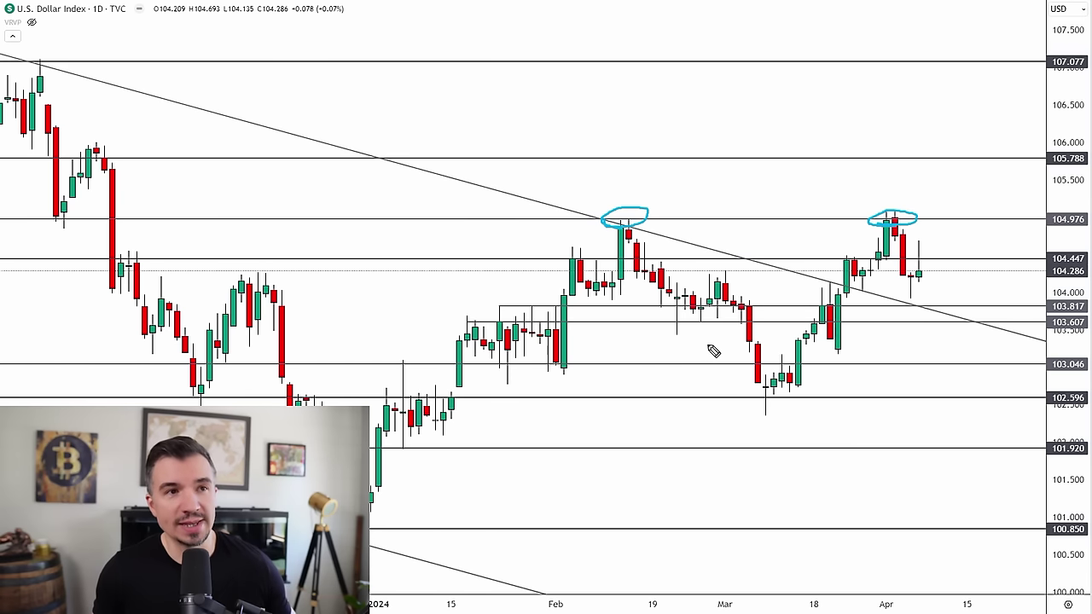
pyautogui.hotkey('ctrl', 'z')
pyautogui.hotkey('ctrl', 'z')
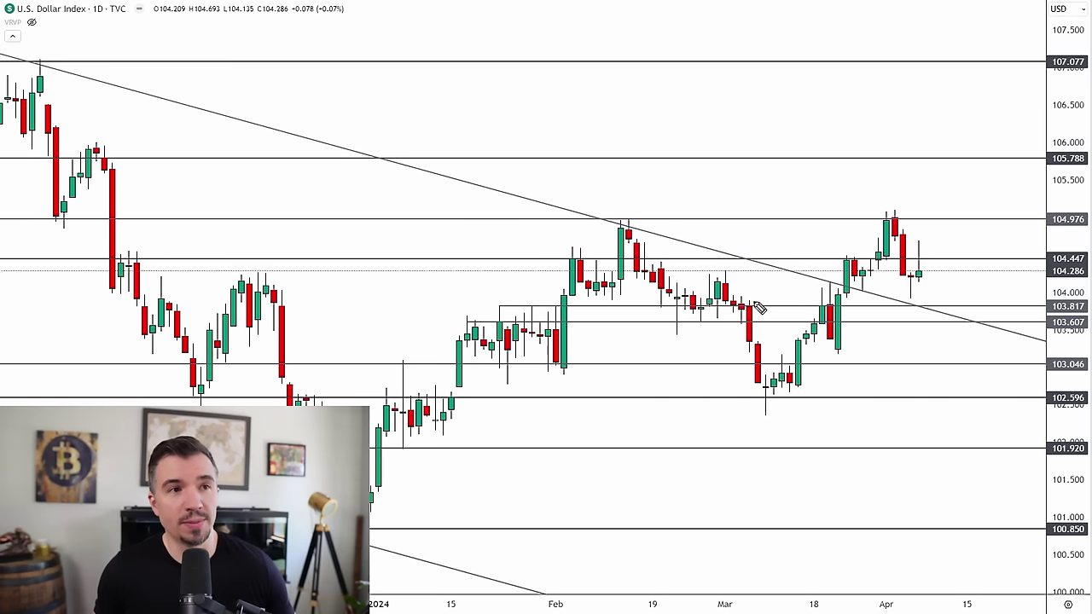
# Brush an arrow from the February peak down to the March low and a box around the April peak, and undo these marks.
pyautogui.moveTo(633, 259)
pyautogui.mouseDown()
pyautogui.moveTo(769, 380)
pyautogui.moveTo(786, 357)
pyautogui.mouseUp()
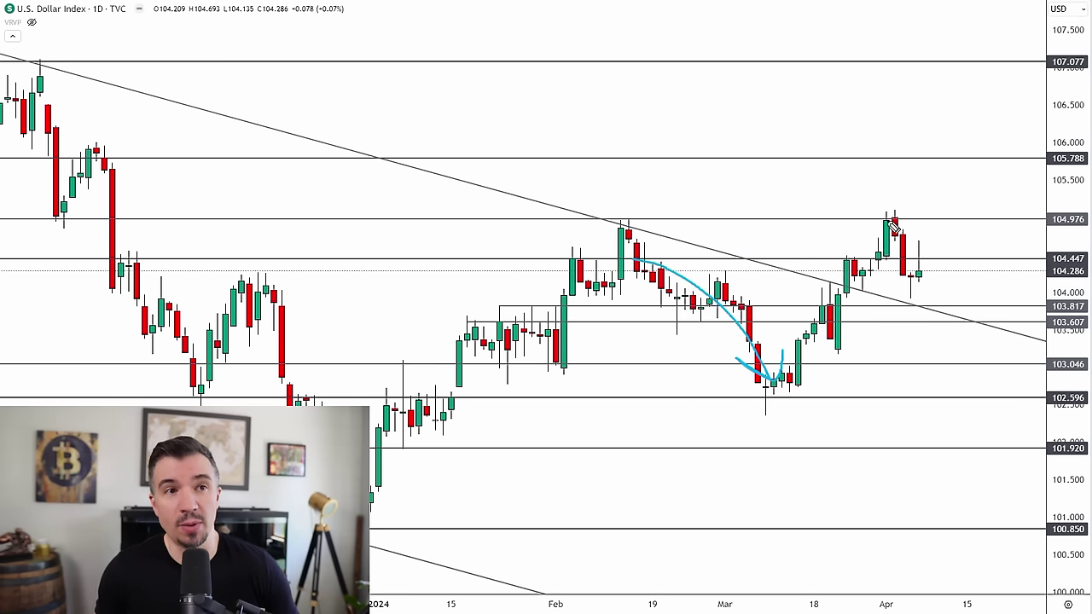
pyautogui.moveTo(870, 216)
pyautogui.mouseDown()
pyautogui.moveTo(931, 264)
pyautogui.moveTo(931, 224)
pyautogui.moveTo(867, 207)
pyautogui.mouseUp()
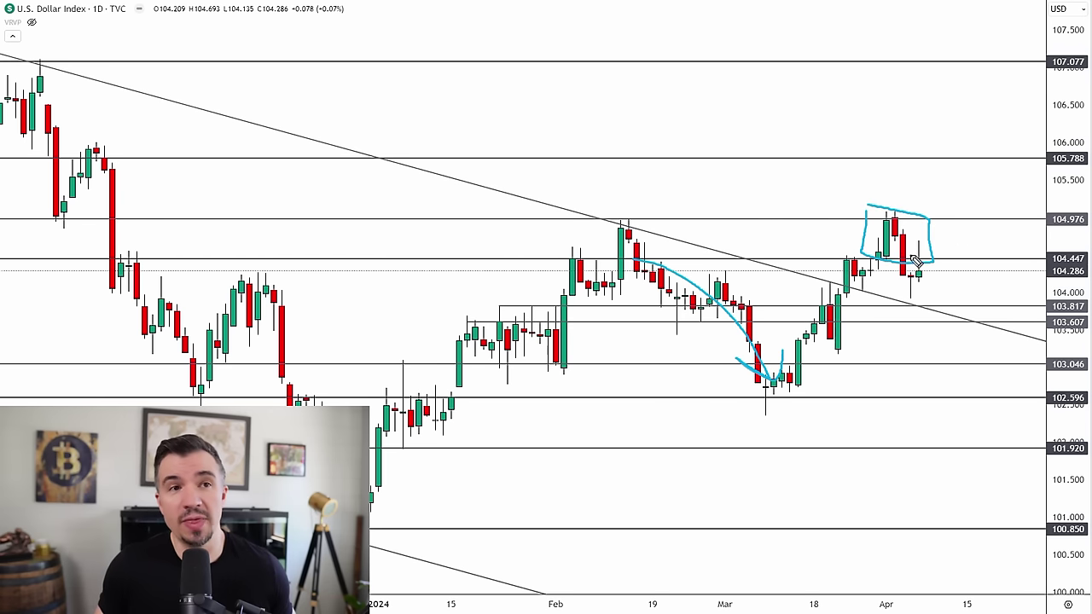
pyautogui.hotkey('ctrl', 'z')
pyautogui.hotkey('ctrl', 'z')
pyautogui.hotkey('ctrl', 'z')
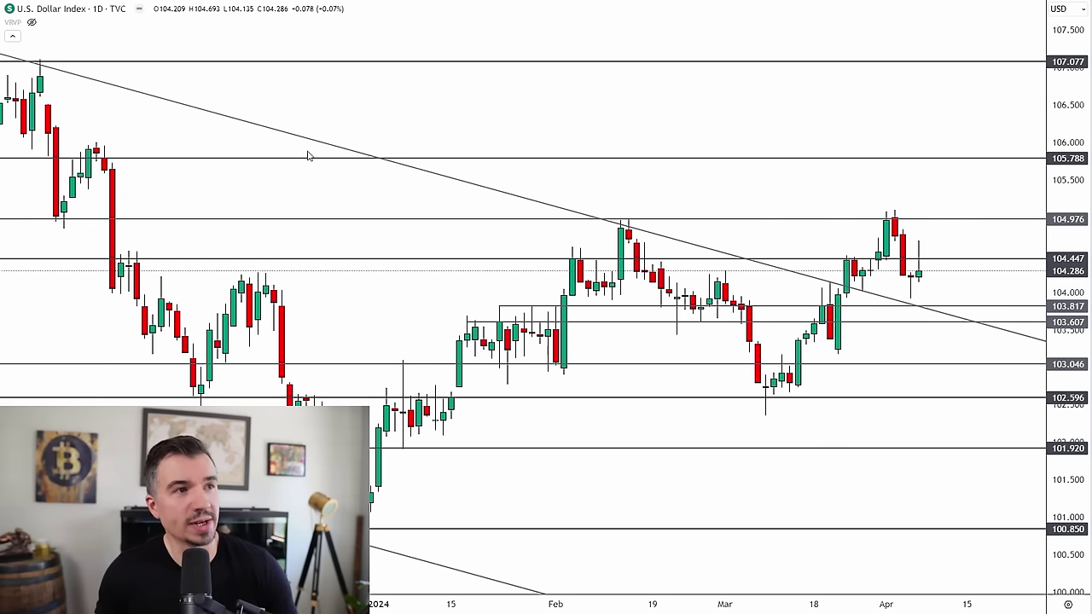
# Brush marks under the low of the second-to-last April candle, below the latest candle, and at the latest candle's high.
pyautogui.moveTo(507, 99); pyautogui.dragTo(538, 97)
pyautogui.moveTo(929, 604); pyautogui.dragTo(903, 590)
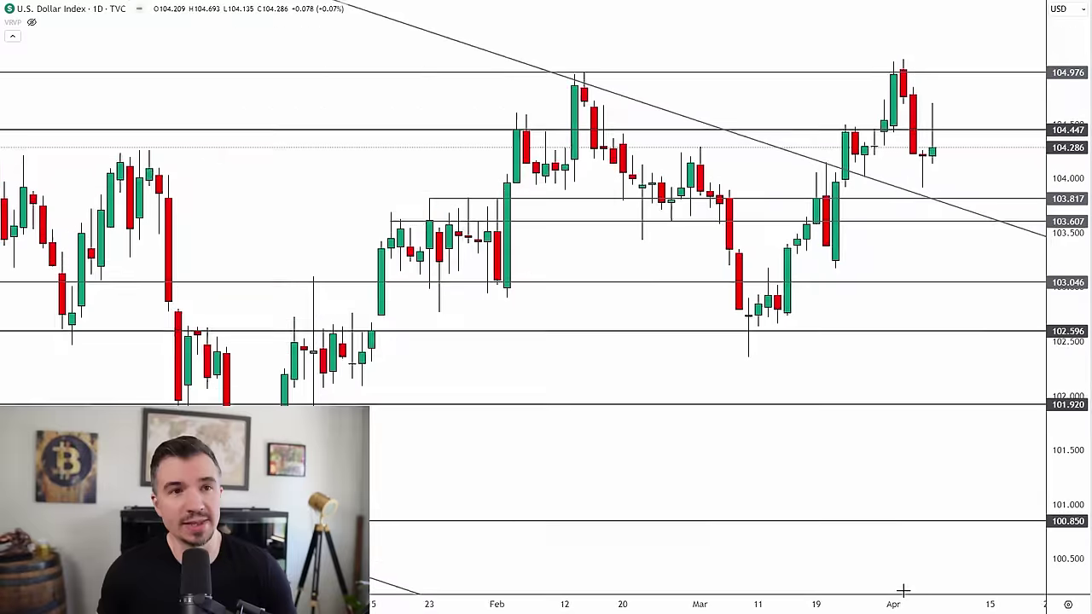
pyautogui.scroll(2, 903, 590)
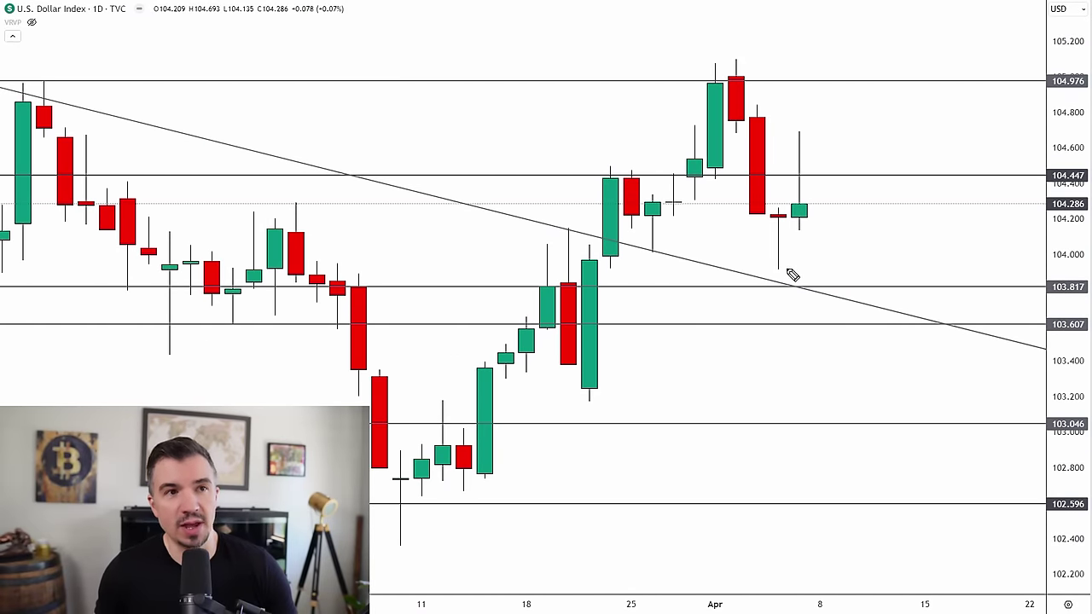
pyautogui.moveTo(770, 267); pyautogui.dragTo(800, 268)
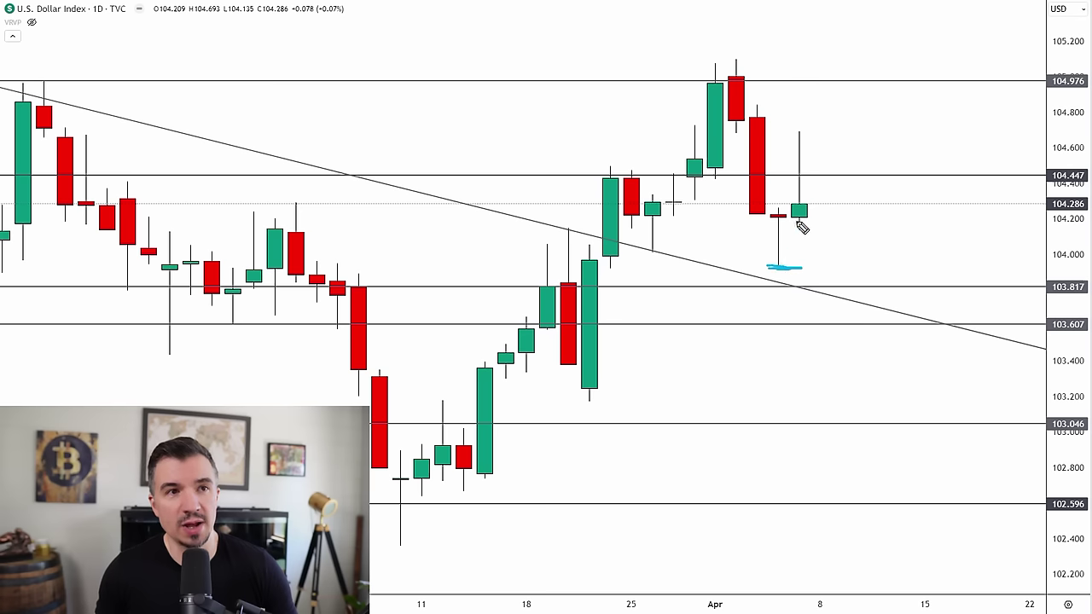
pyautogui.moveTo(787, 221); pyautogui.dragTo(811, 227)
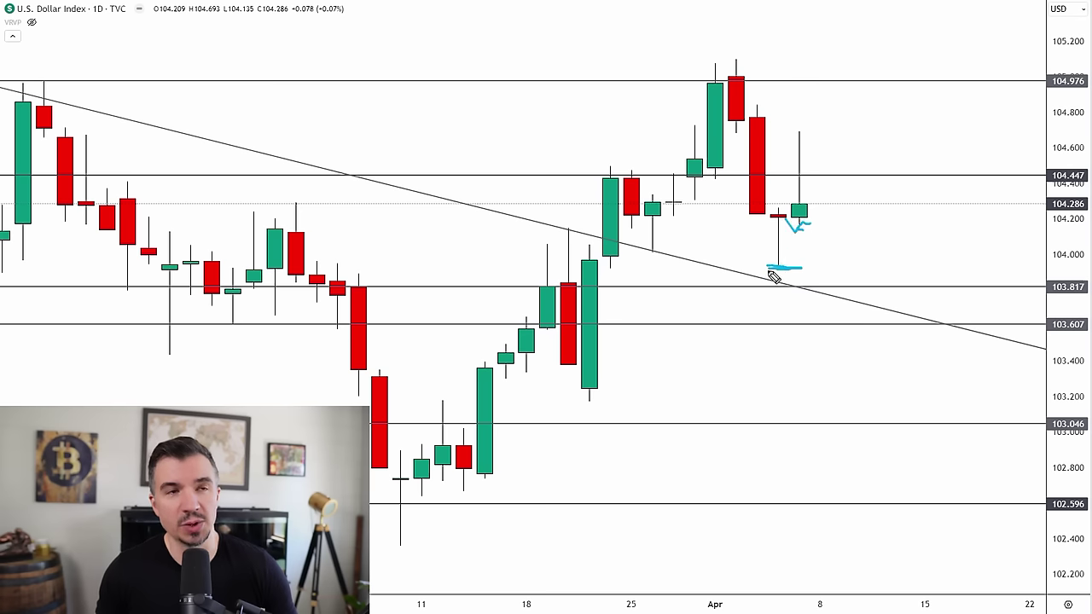
pyautogui.moveTo(793, 132); pyautogui.dragTo(826, 131)
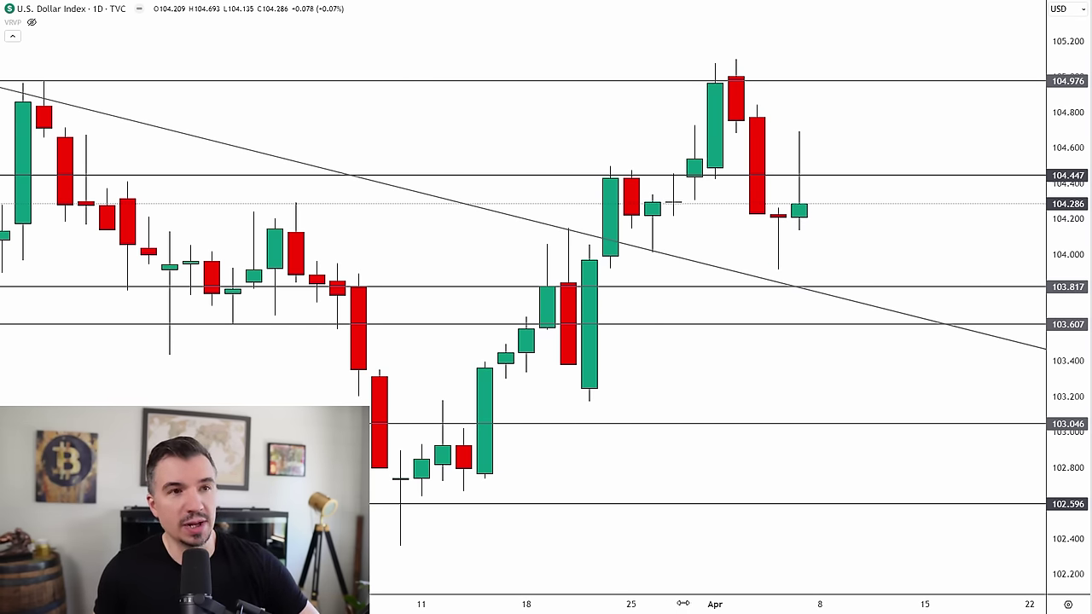
# Draw one thin rectangle over the 104.447 level beside the latest candles and another just above 104.000.
pyautogui.scroll(-3, 780, 580)
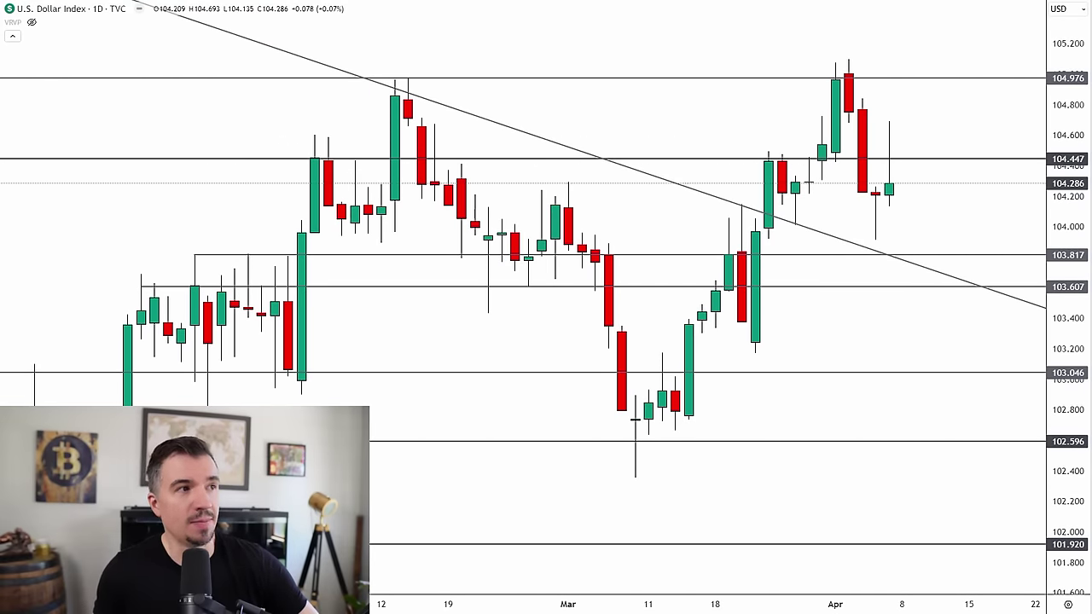
pyautogui.moveTo(876, 147); pyautogui.dragTo(969, 161)
pyautogui.click(975, 125)
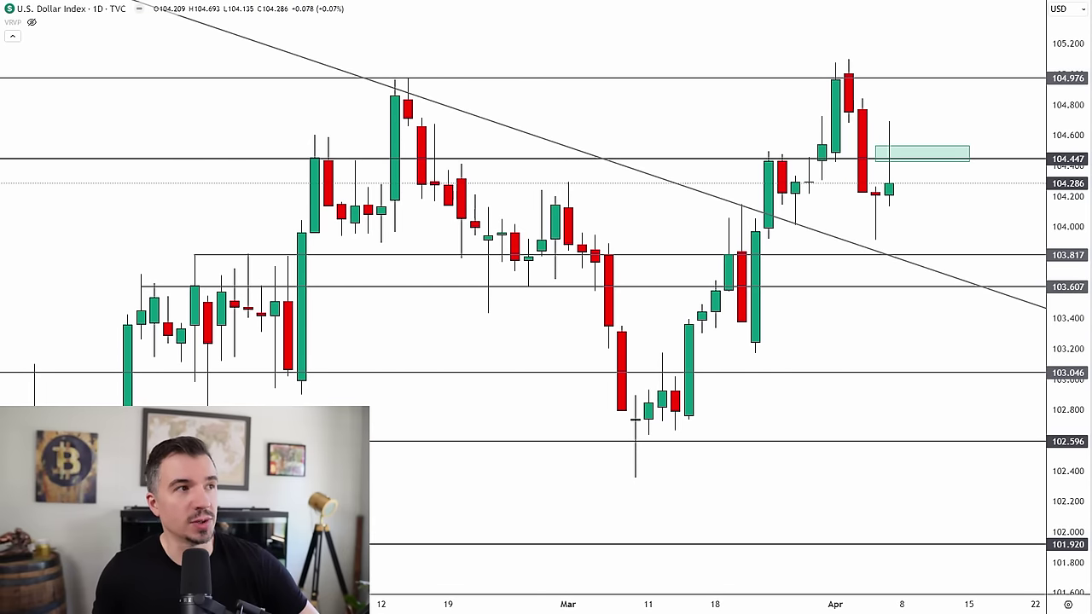
pyautogui.moveTo(861, 217); pyautogui.dragTo(968, 224)
pyautogui.click(969, 208)
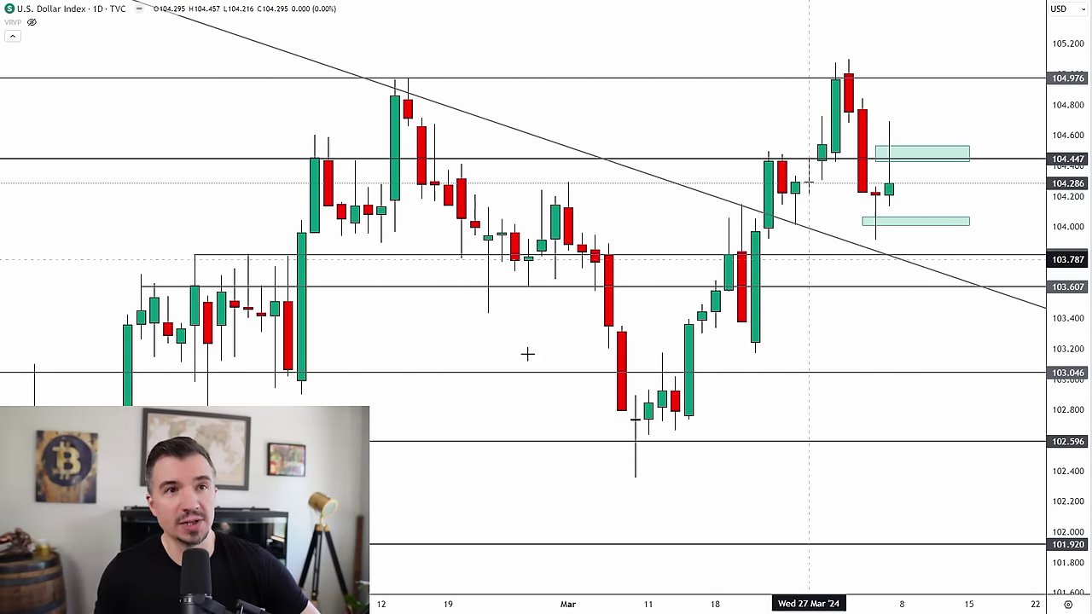
# Draw a projected path from 104.286 up to about 104.476 on 9 April and down to about 103.903 on 11 April.
pyautogui.click(2, 127)
pyautogui.click(22, 354)
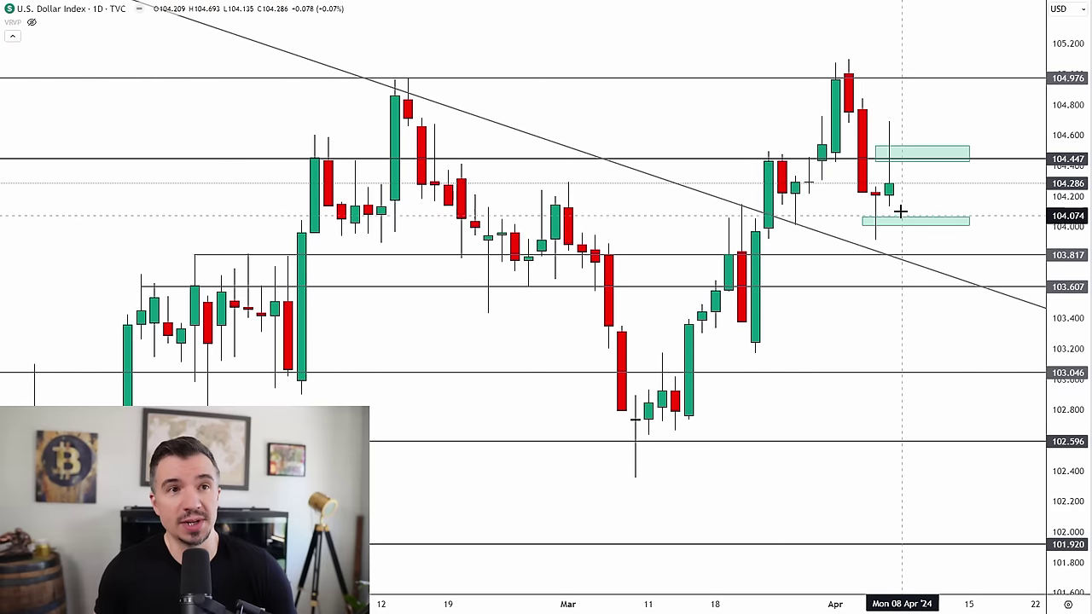
pyautogui.click(901, 182)
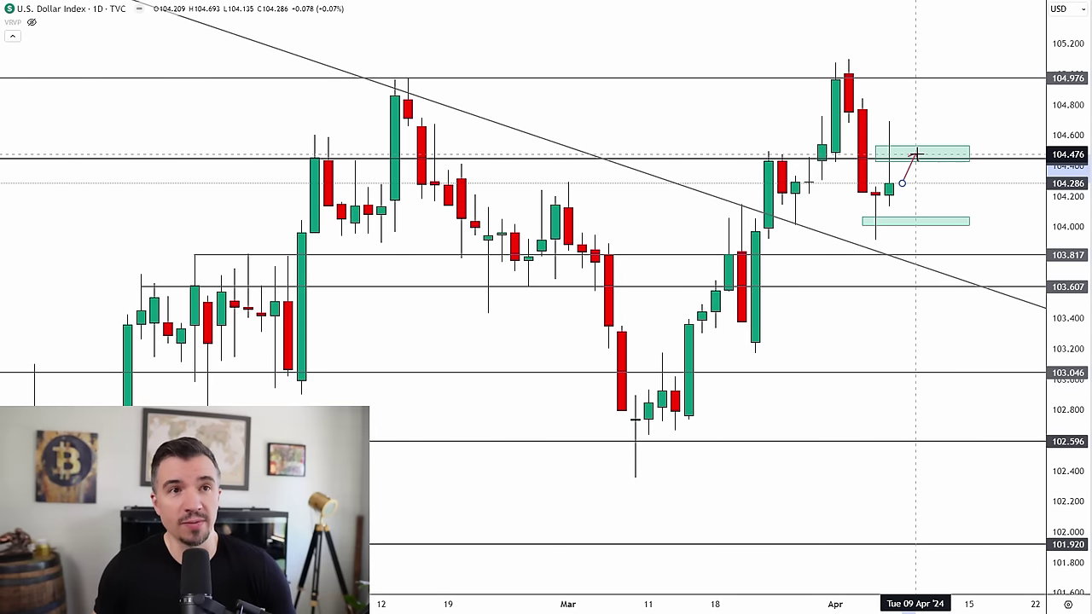
pyautogui.click(917, 155)
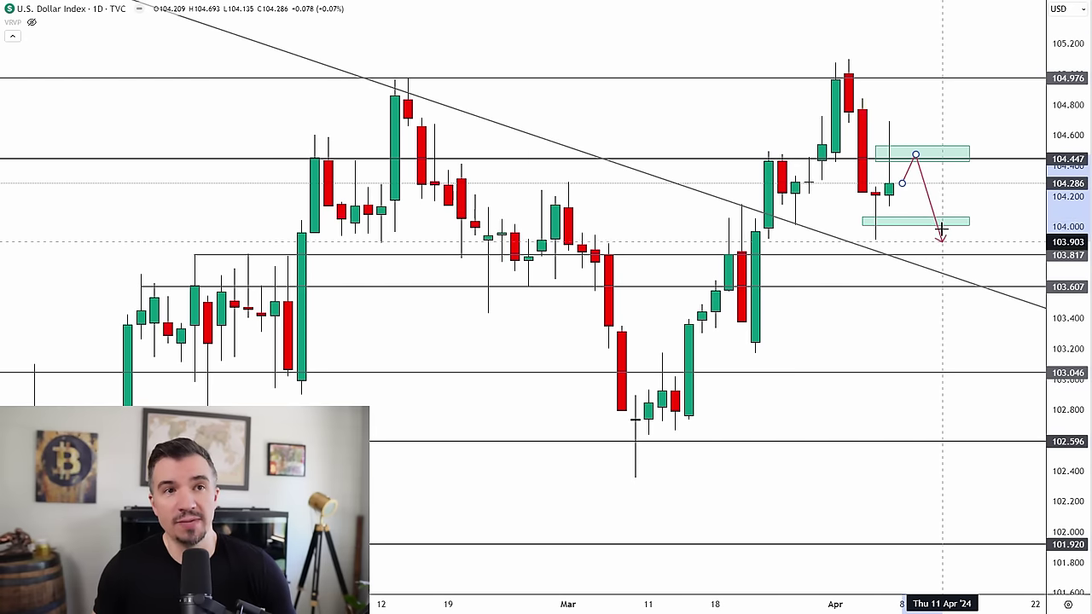
pyautogui.doubleClick(941, 239)
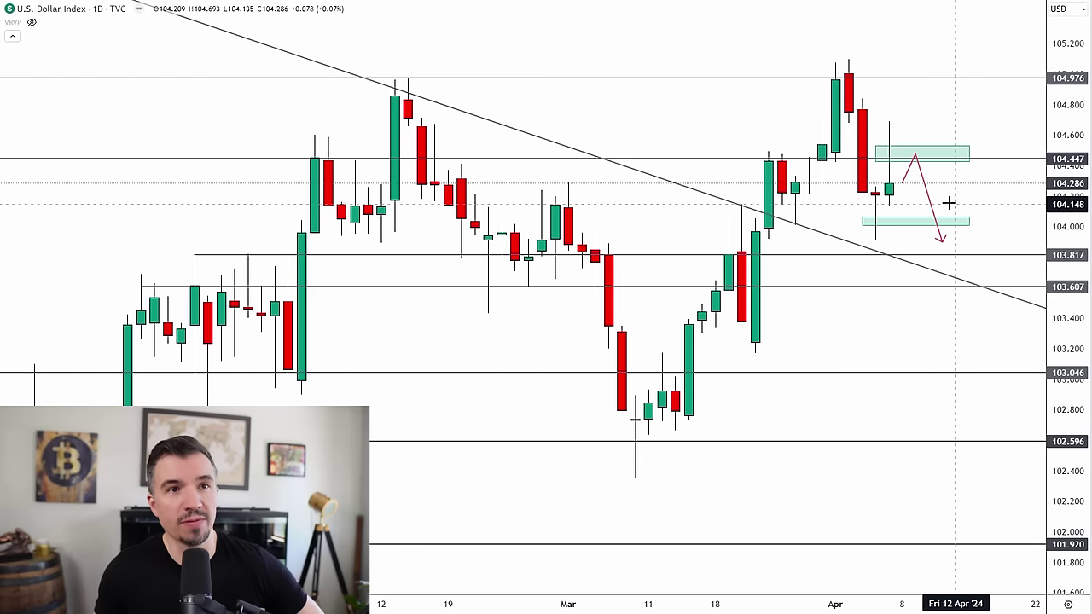
# Draw a second path from the latest candle down to about 103.914 on 9 April, up to 104.484 on 11 April, and down again by 15 April.
pyautogui.moveTo(888, 188); pyautogui.dragTo(920, 247)
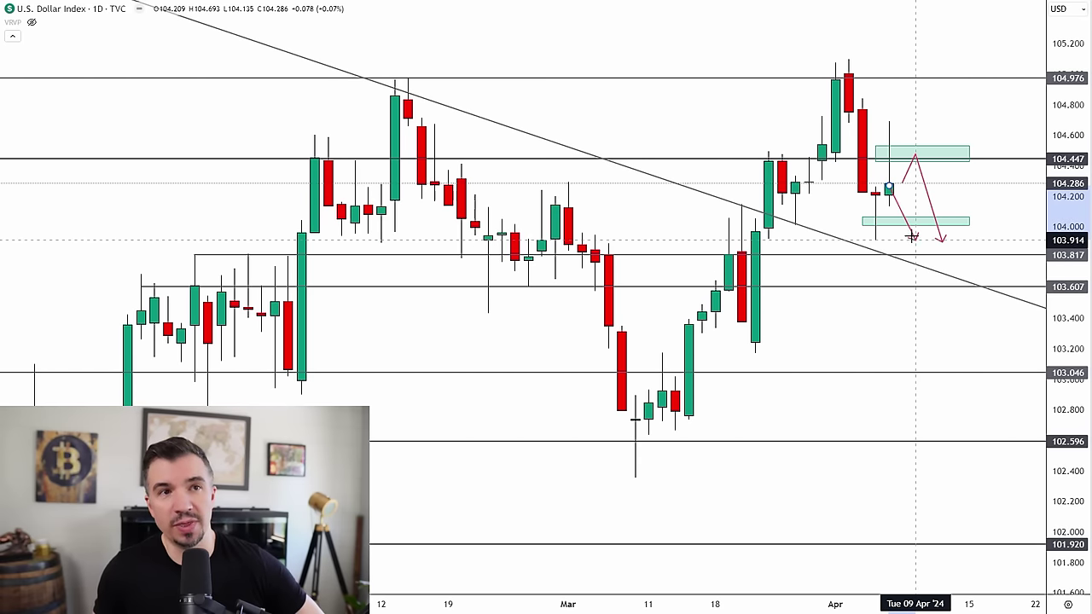
pyautogui.click(916, 238)
pyautogui.click(941, 153)
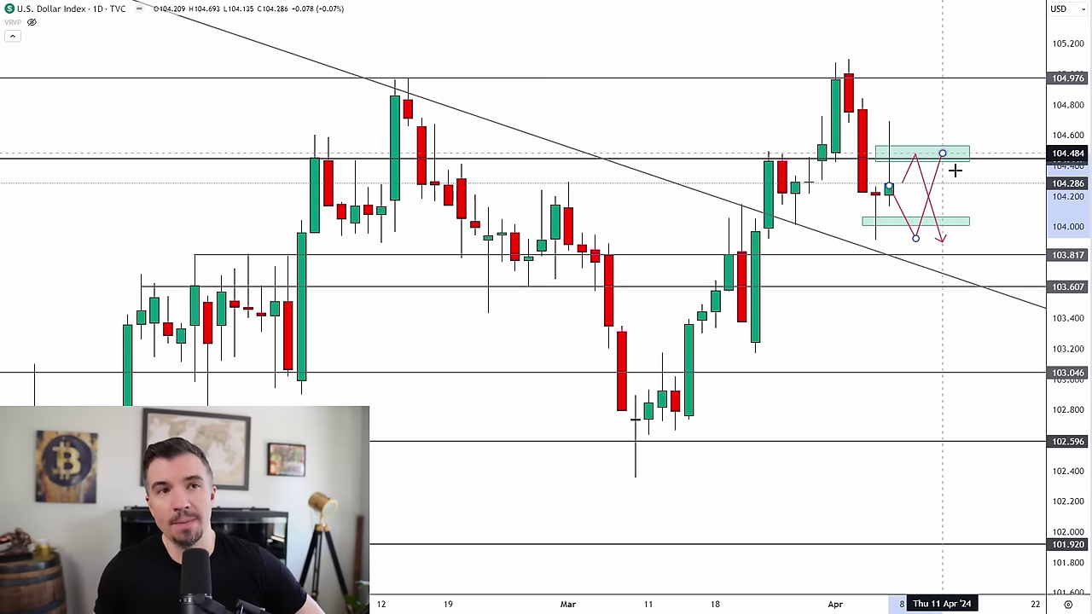
pyautogui.doubleClick(970, 200)
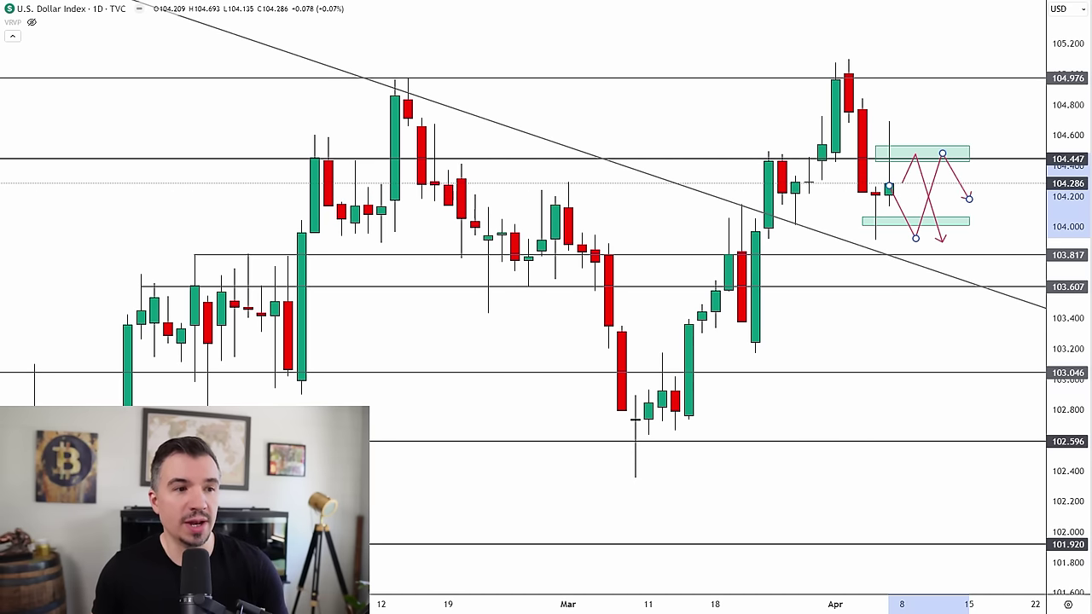
# Delete both projected price paths beside the latest candles.
pyautogui.press('Delete')
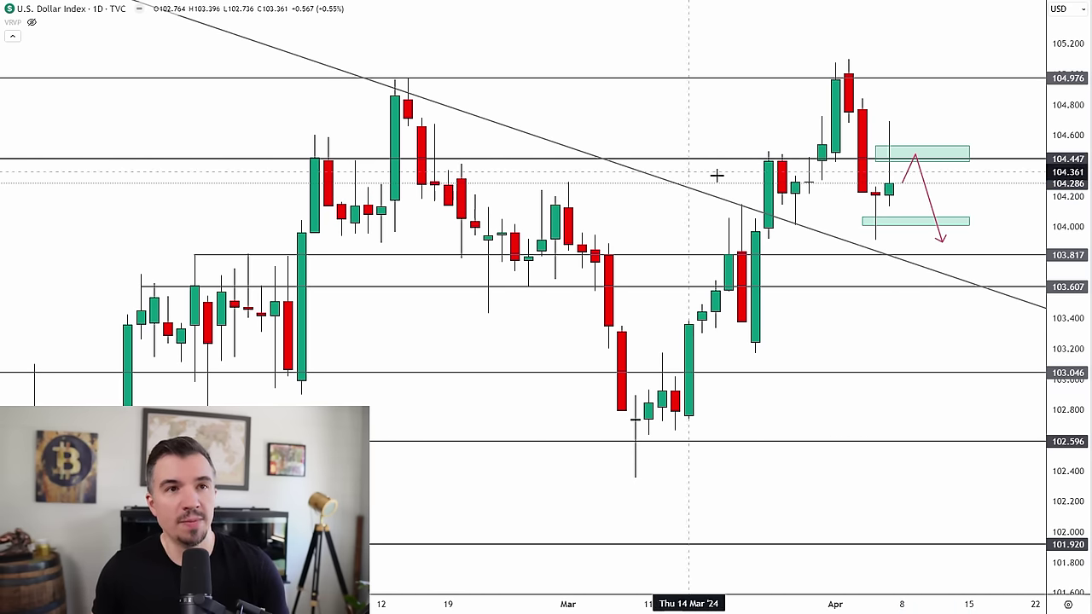
pyautogui.click(909, 168)
pyautogui.press('Delete')
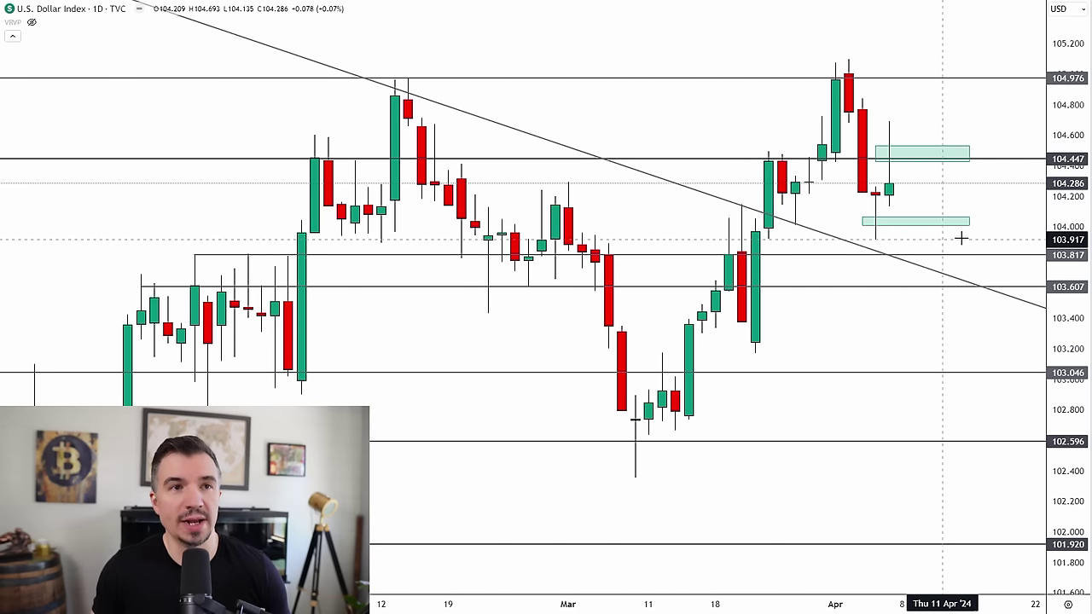
# Brush a box around the early-April peak and another around the mid-February peak, each reaching up to the 104.976 level.
pyautogui.scroll(-5, 584, 607)
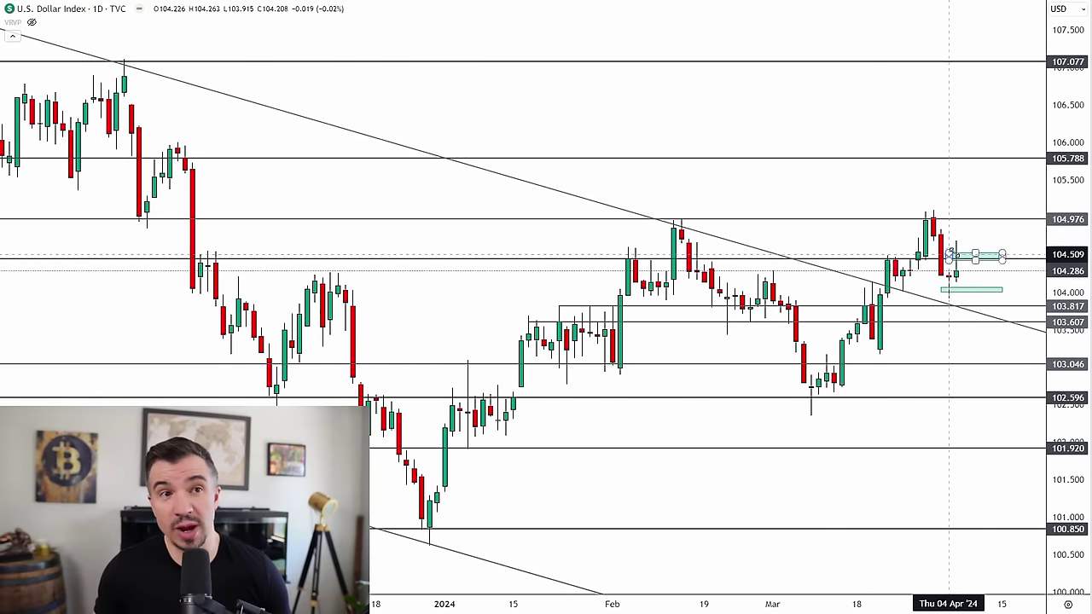
pyautogui.moveTo(980, 232); pyautogui.dragTo(959, 231)
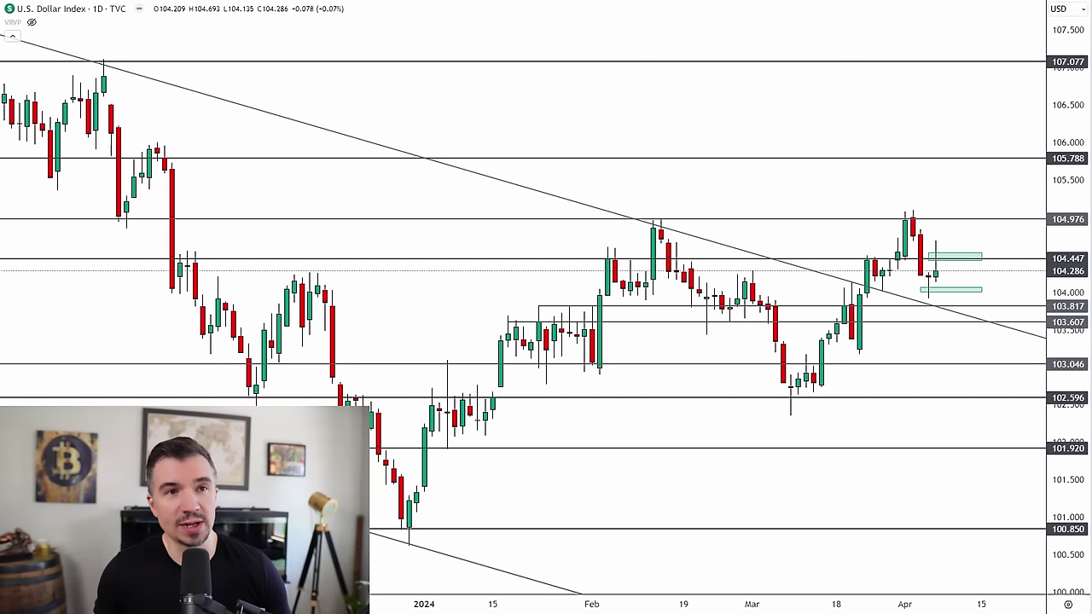
pyautogui.moveTo(889, 223)
pyautogui.mouseDown()
pyautogui.moveTo(935, 252)
pyautogui.moveTo(879, 221)
pyautogui.mouseUp()
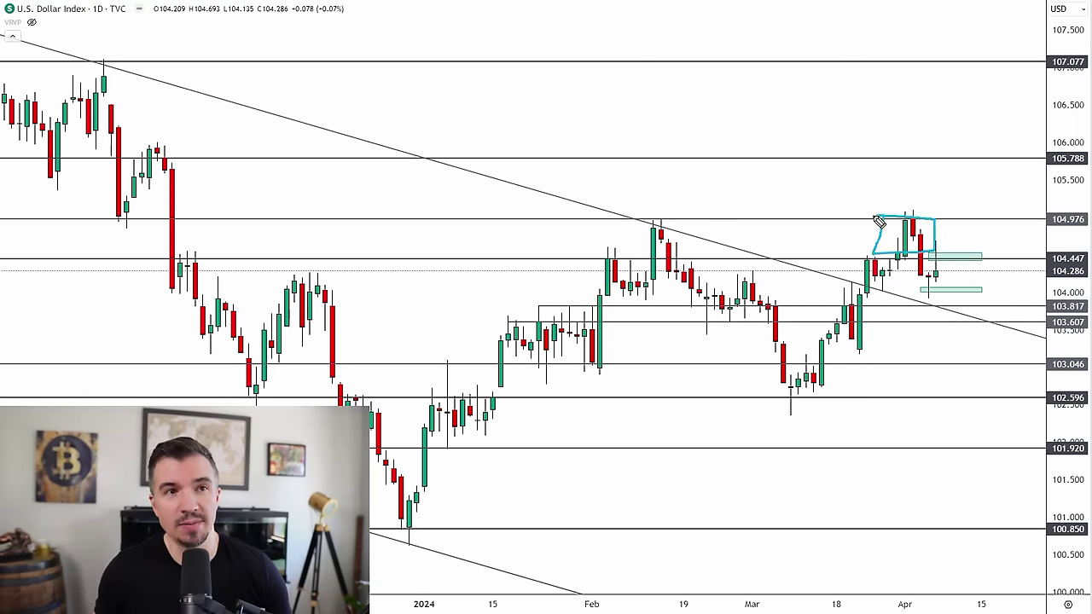
pyautogui.moveTo(626, 240)
pyautogui.mouseDown()
pyautogui.moveTo(689, 254)
pyautogui.moveTo(634, 225)
pyautogui.mouseUp()
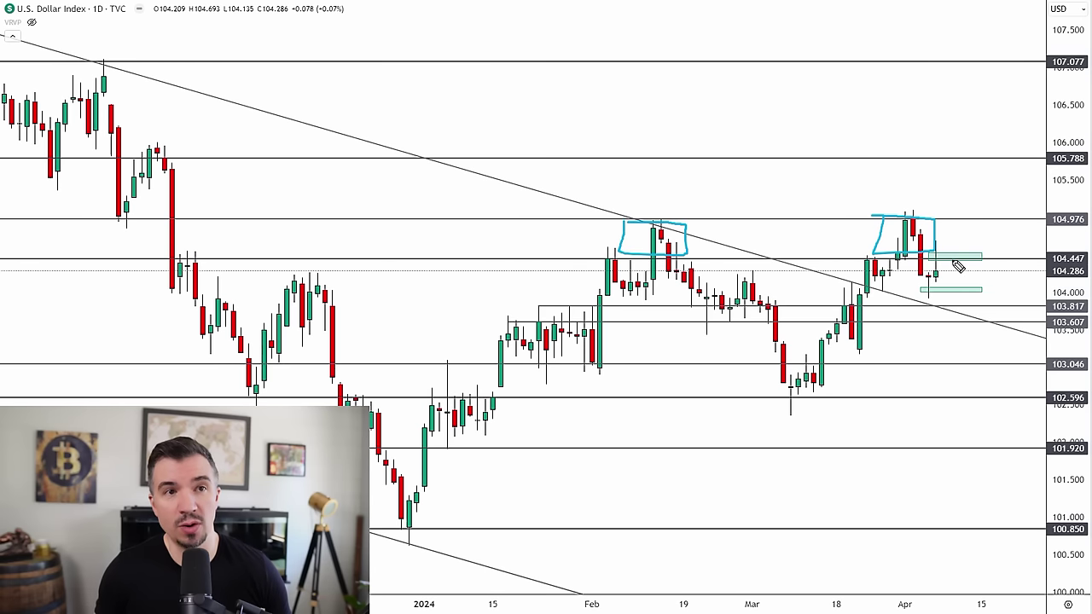
# Brush a falling path from the latest candle into a box around 103.607–103.817, with horizontal strokes at about 104.447, 104.0 and 103.3.
pyautogui.moveTo(958, 266)
pyautogui.mouseDown()
pyautogui.moveTo(929, 265)
pyautogui.moveTo(946, 267)
pyautogui.mouseUp()
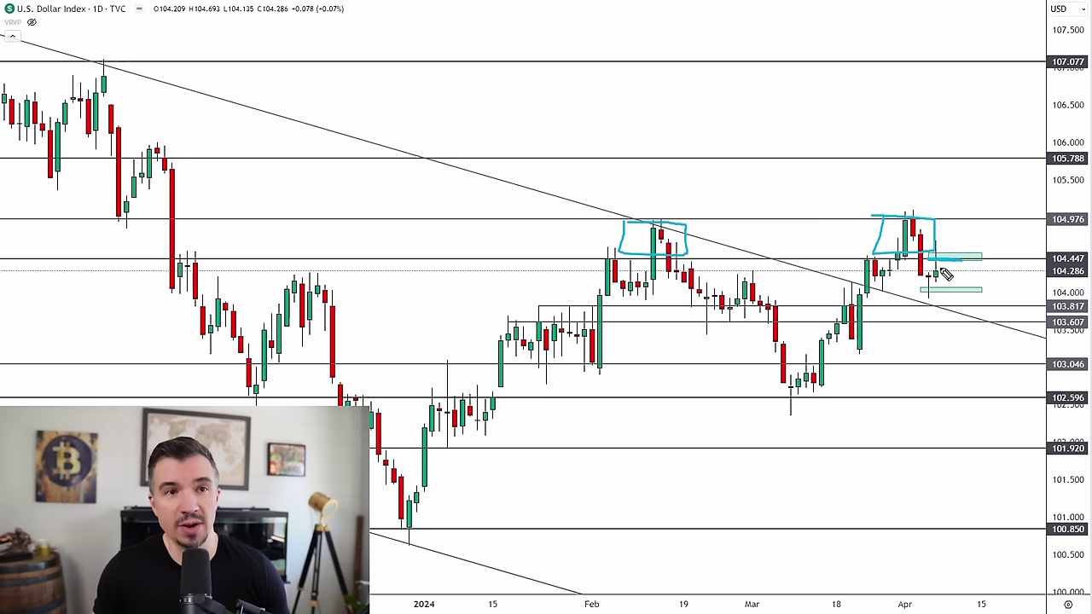
pyautogui.moveTo(942, 270)
pyautogui.mouseDown()
pyautogui.moveTo(967, 316)
pyautogui.moveTo(991, 321)
pyautogui.moveTo(950, 309)
pyautogui.mouseUp()
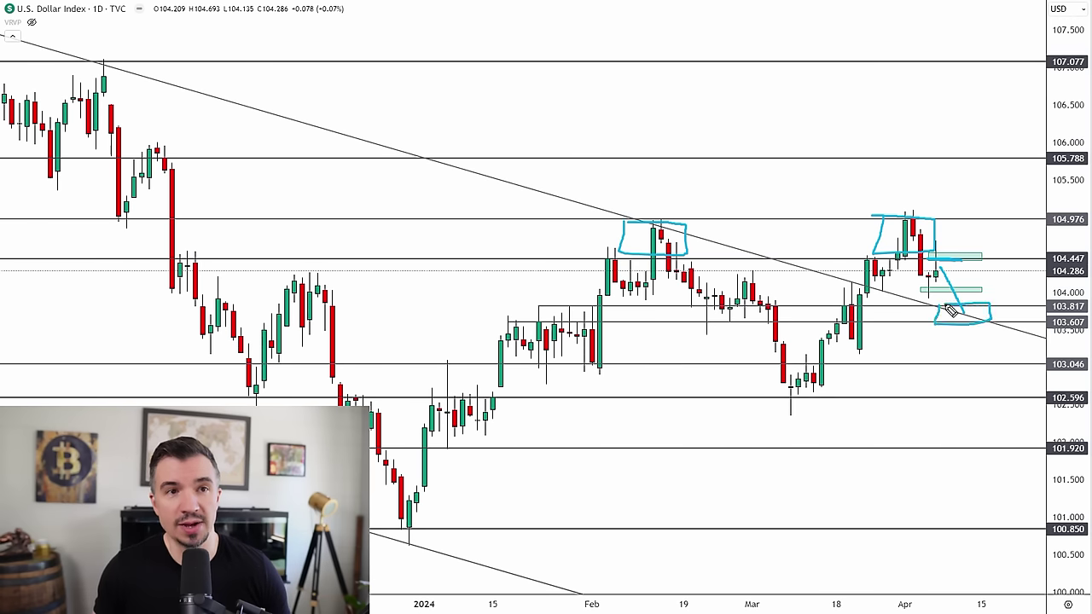
pyautogui.moveTo(860, 295); pyautogui.dragTo(957, 300)
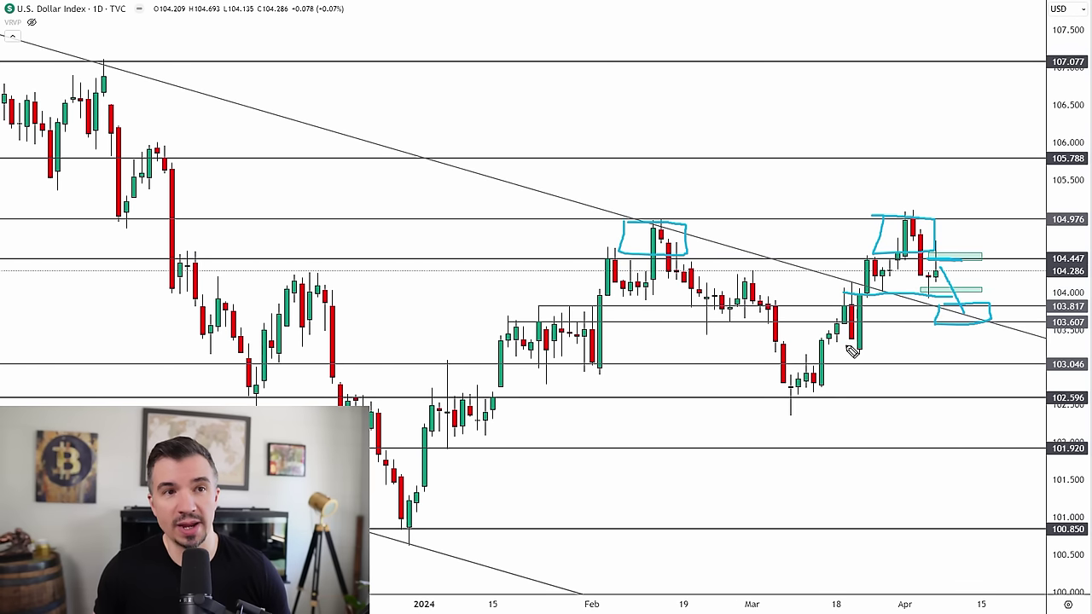
pyautogui.moveTo(849, 347); pyautogui.dragTo(983, 344)
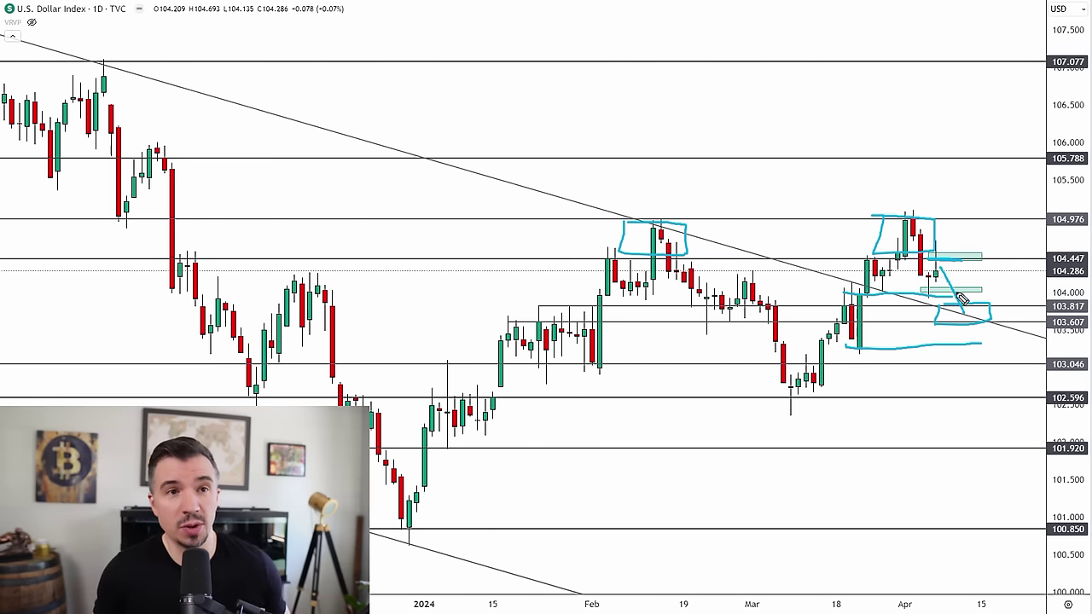
# Undo all the brush boxes, strokes and the falling path on the Dollar Index chart.
pyautogui.hotkey('ctrl', 'z')
pyautogui.hotkey('ctrl', 'z')
pyautogui.hotkey('ctrl', 'z')
pyautogui.hotkey('ctrl', 'z')
pyautogui.hotkey('ctrl', 'z')
pyautogui.hotkey('ctrl', 'z')
pyautogui.hotkey('ctrl', 'z')
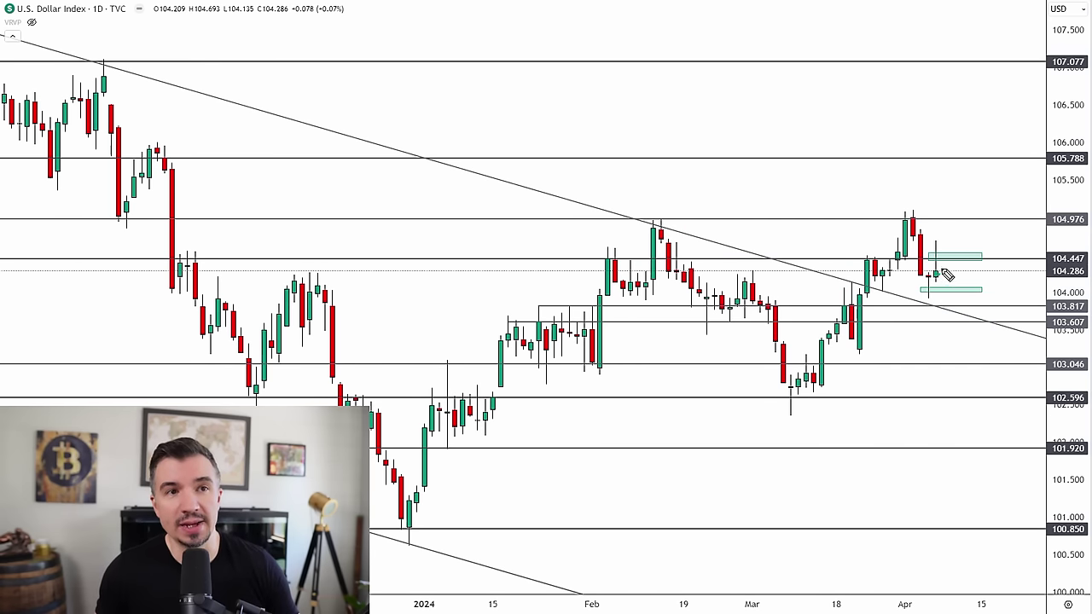
# Brush a zigzag path rising from the latest candle above the upper green zone, plus a stroke at the 104.976 level.
pyautogui.moveTo(939, 275)
pyautogui.mouseDown()
pyautogui.moveTo(965, 242)
pyautogui.moveTo(978, 247)
pyautogui.mouseUp()
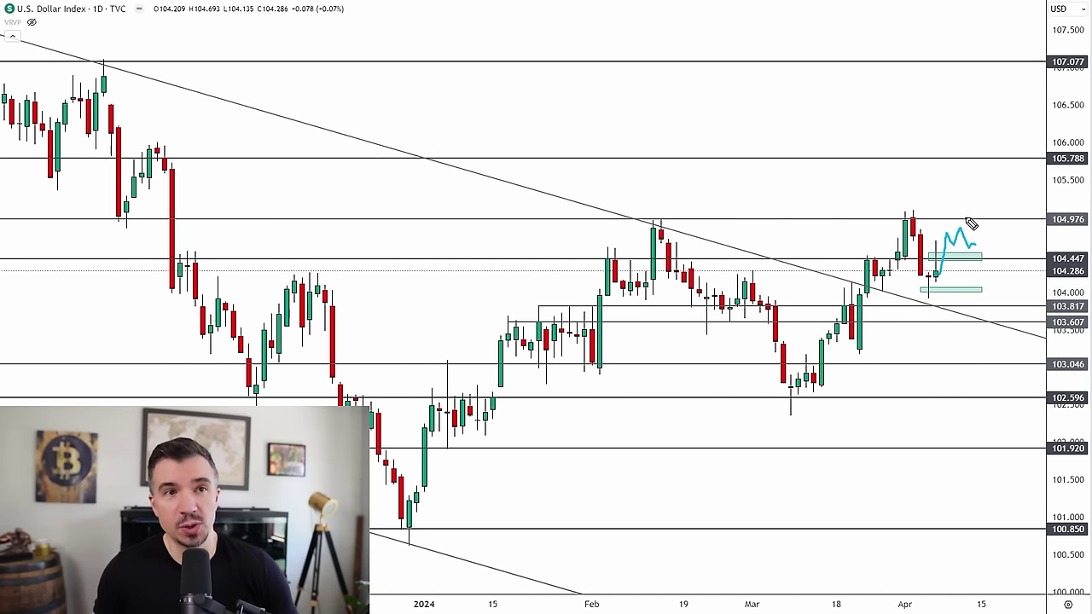
pyautogui.moveTo(969, 220); pyautogui.dragTo(955, 214)
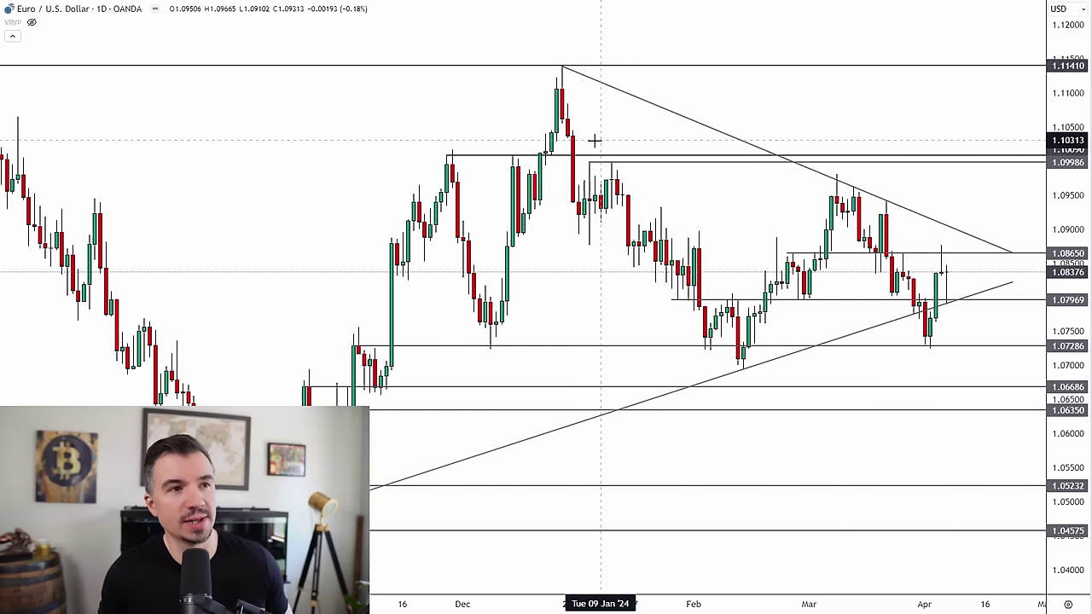
# Draw a large rectangle over the trading range between 1.12640 and 1.04536, from the early-2023 peak to 12 June 2024.
pyautogui.moveTo(228, 204); pyautogui.dragTo(204, 212)
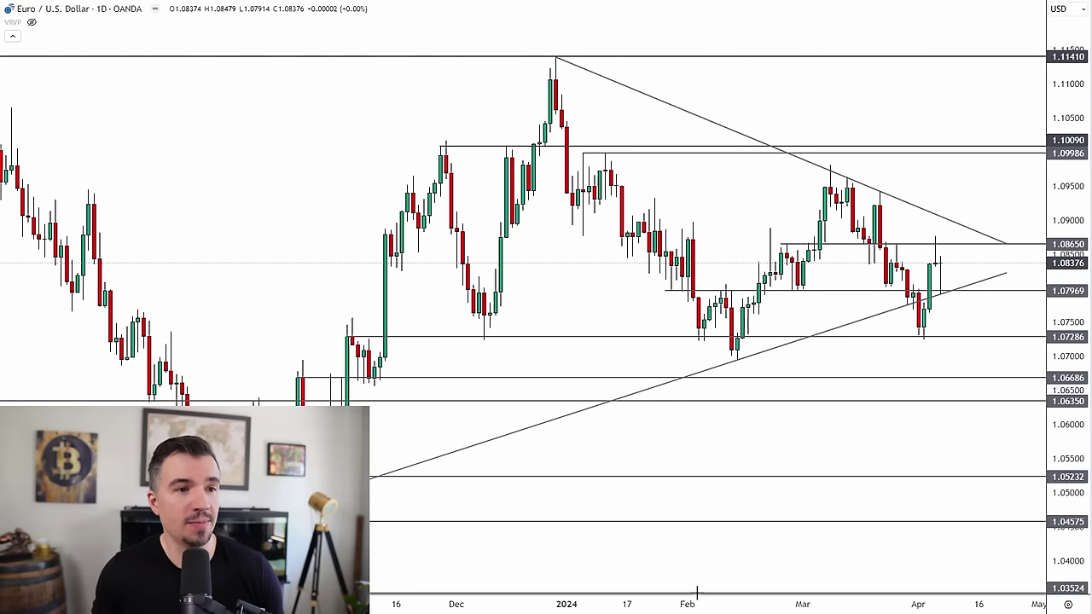
pyautogui.moveTo(626, 604); pyautogui.dragTo(836, 580)
pyautogui.moveTo(1063, 198); pyautogui.dragTo(1062, 392)
pyautogui.scroll(-4, 341, 247)
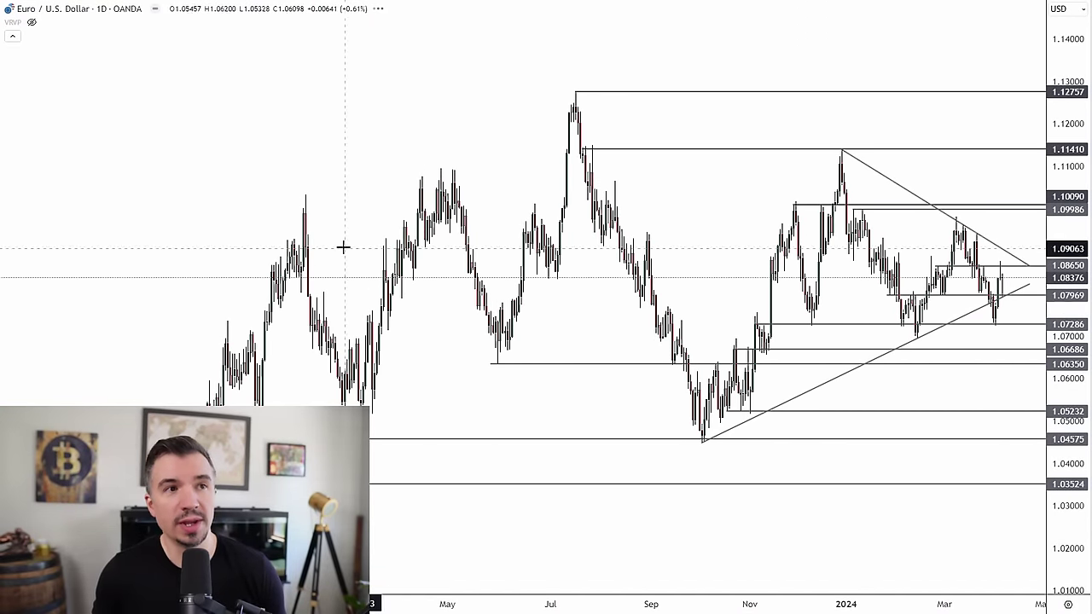
pyautogui.moveTo(374, 103); pyautogui.dragTo(321, 28)
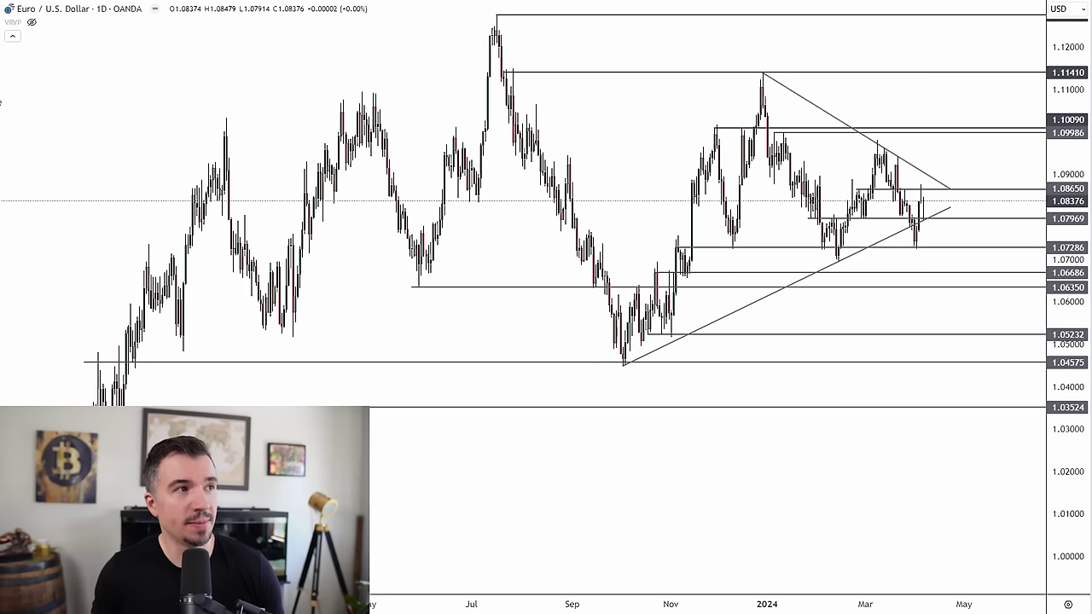
pyautogui.click(1, 102)
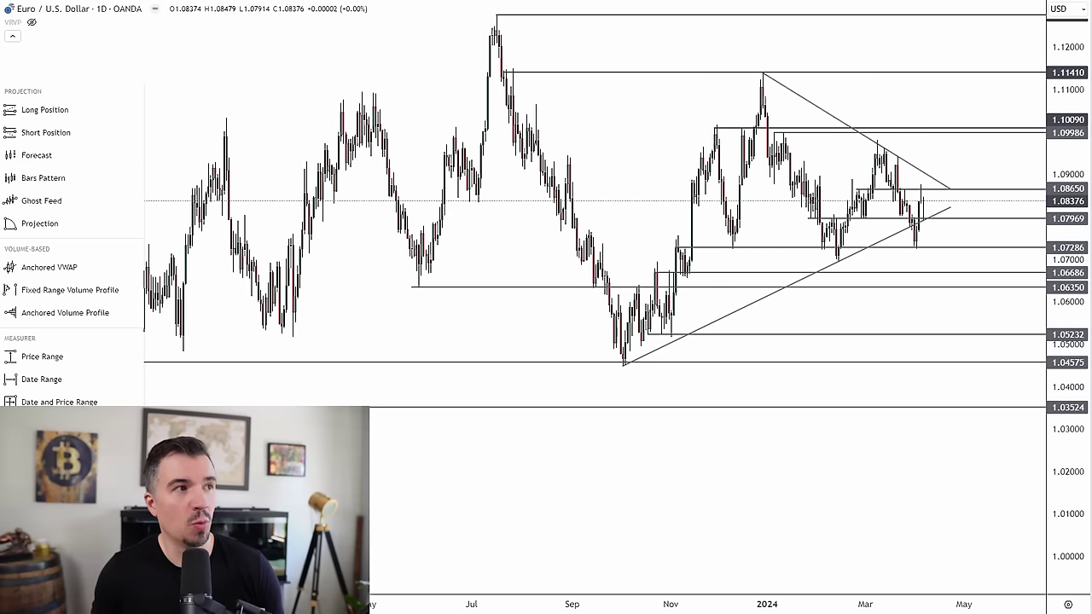
pyautogui.scroll(-5, 72, 256)
pyautogui.click(25, 308)
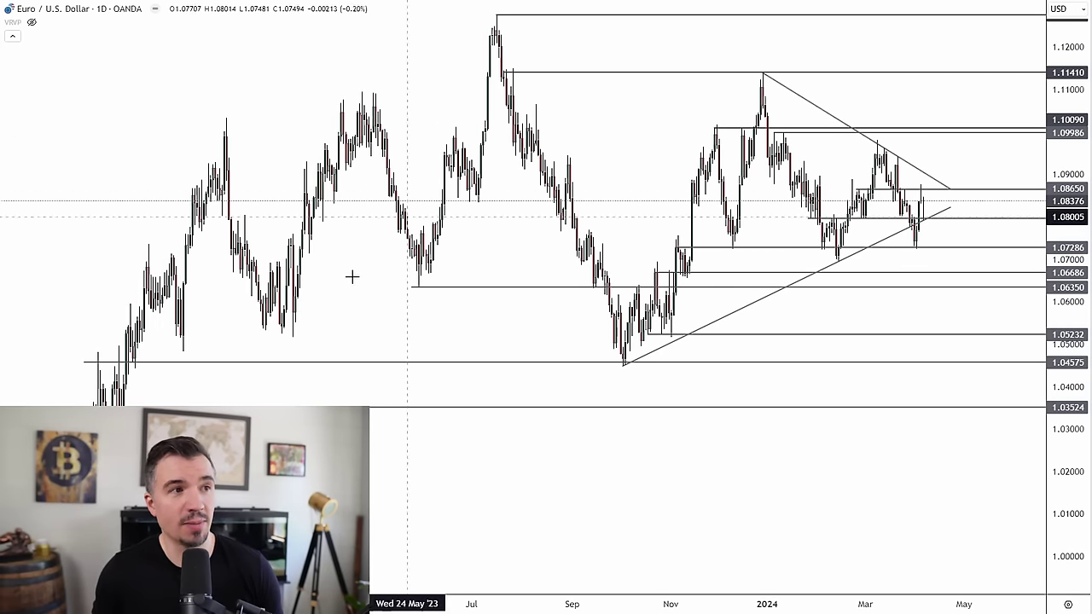
pyautogui.moveTo(224, 19)
pyautogui.mouseDown()
pyautogui.moveTo(939, 361)
pyautogui.moveTo(1033, 364)
pyautogui.mouseUp()
pyautogui.doubleClick(1033, 364)
pyautogui.click(857, 460)
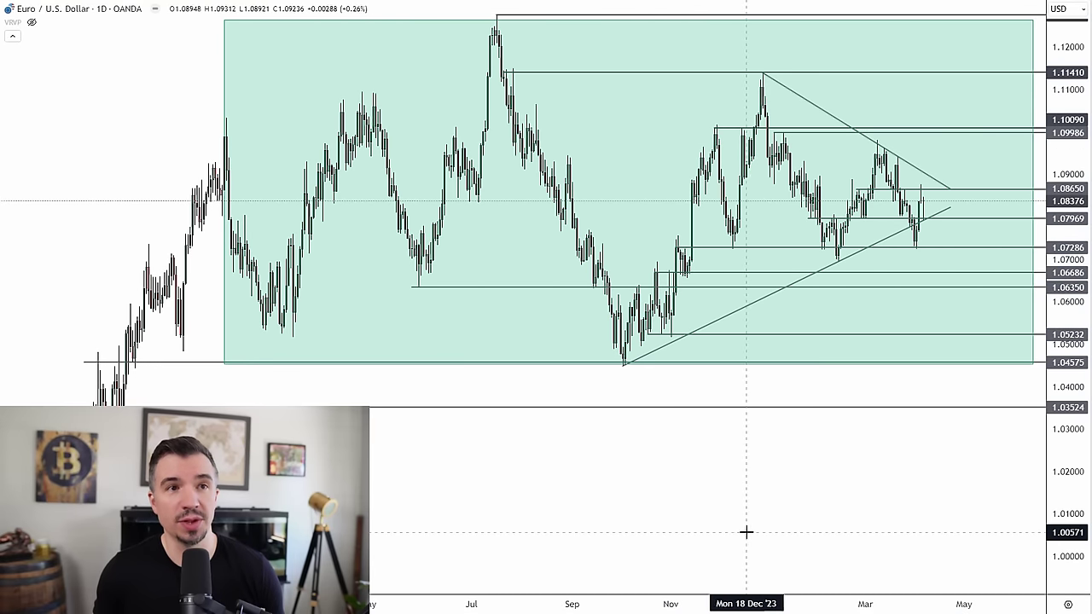
# Draw a smaller rectangle inside it between 1.09840 and 1.07255, from 5 December 2023 to 22 May 2024.
pyautogui.moveTo(777, 375); pyautogui.dragTo(758, 411)
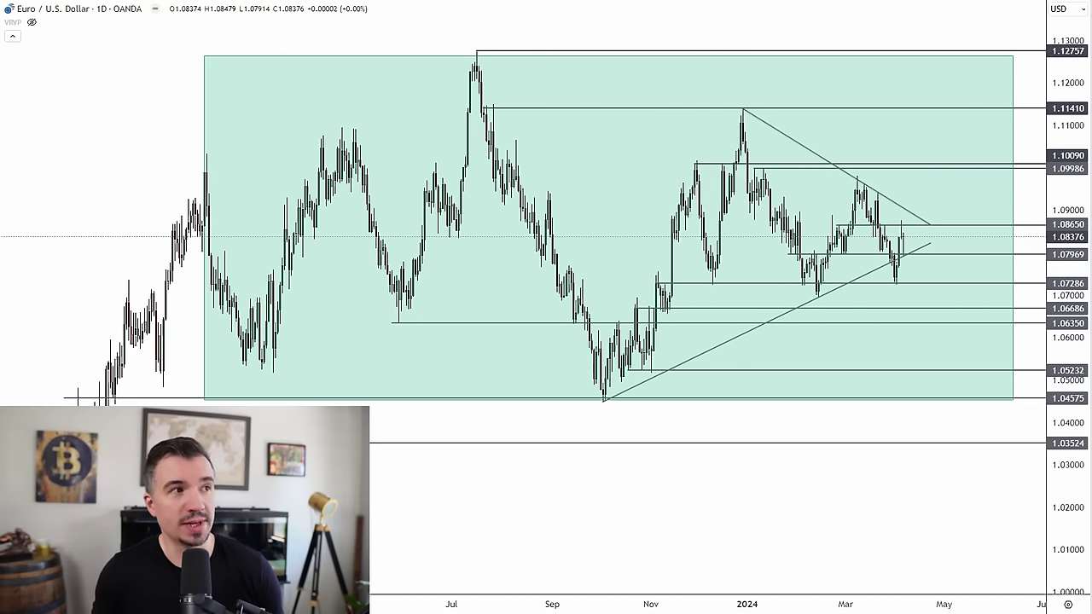
pyautogui.doubleClick(979, 175)
pyautogui.click(736, 558)
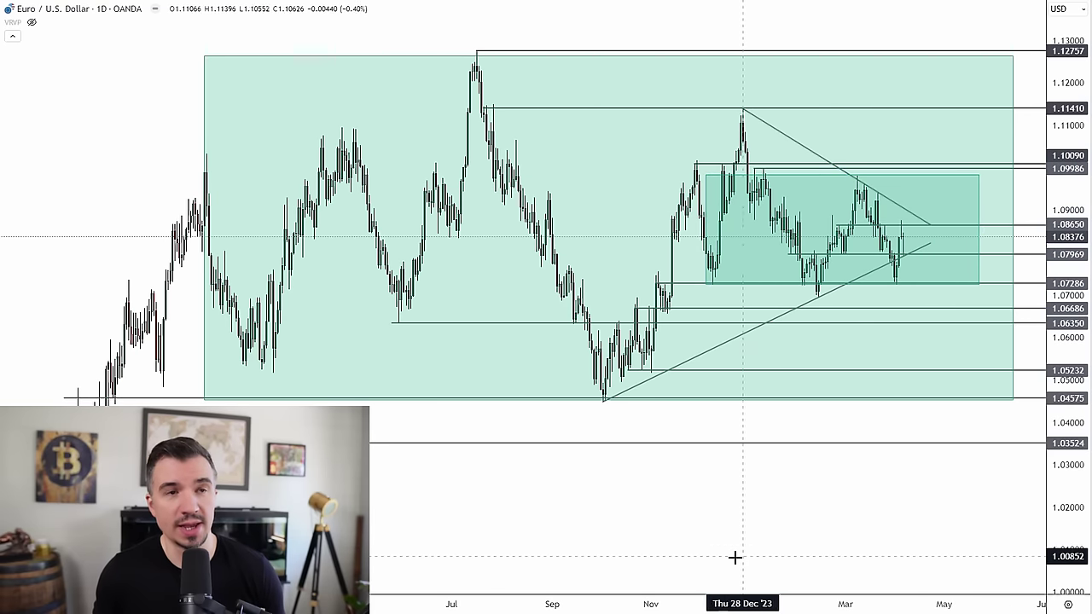
# Delete the smaller rectangle and the large range rectangle.
pyautogui.click(978, 268)
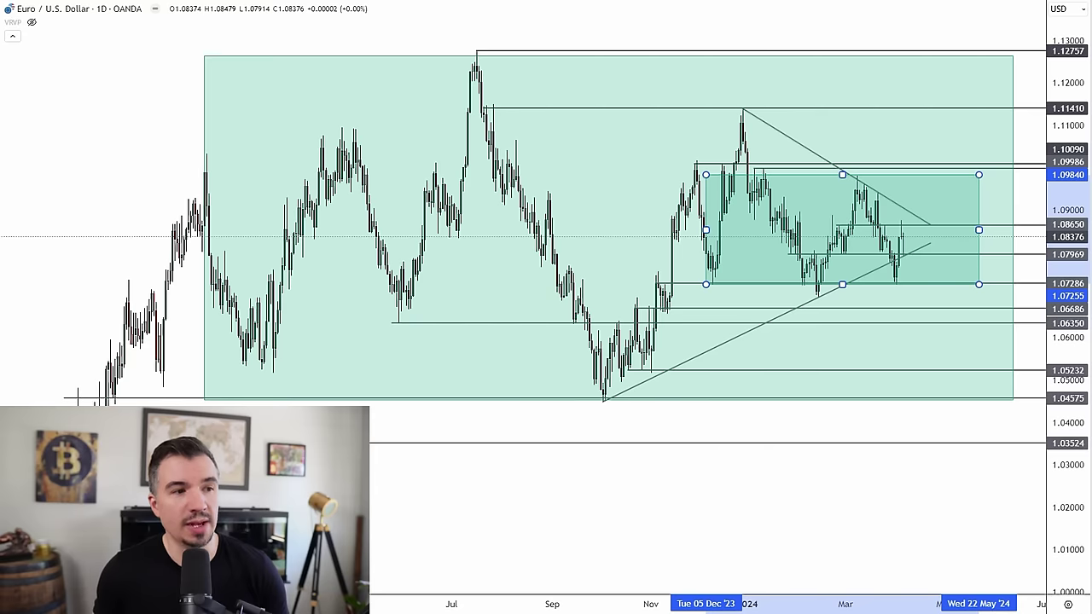
pyautogui.press('Delete')
pyautogui.click(205, 361)
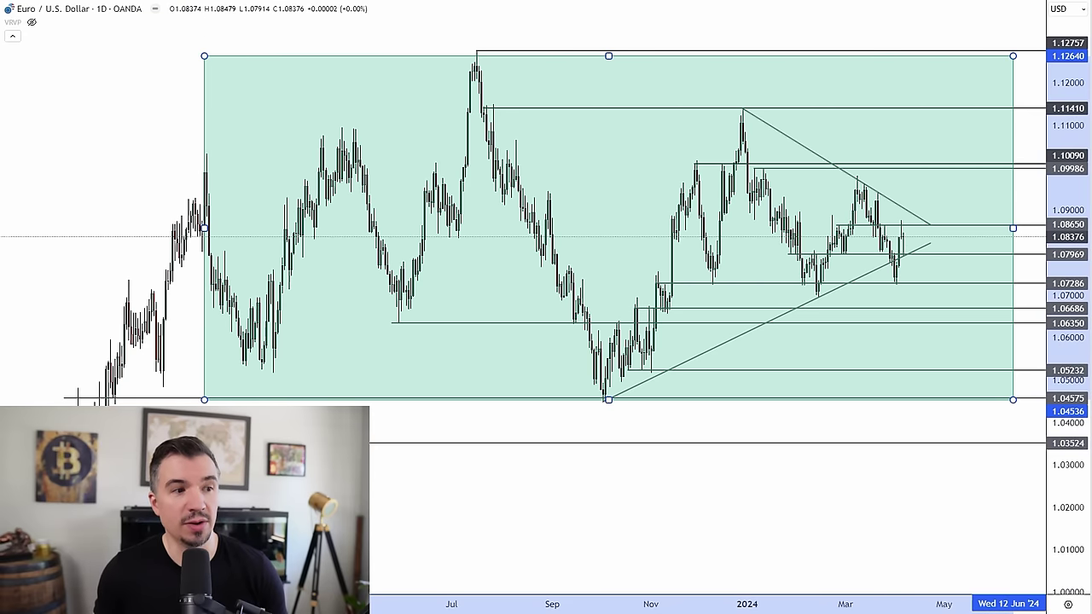
pyautogui.press('Delete')
# Brush ellipses on the rising trend line at the October low, the February low and the early-April candles.
pyautogui.scroll(3, 549, 548)
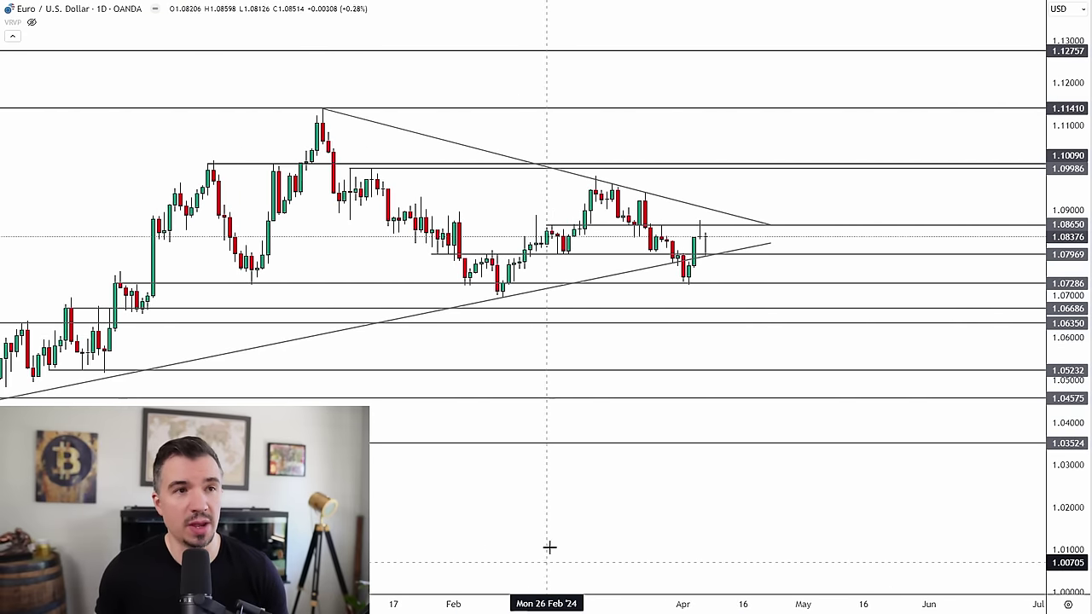
pyautogui.moveTo(573, 329); pyautogui.dragTo(820, 396)
pyautogui.moveTo(1066, 397); pyautogui.dragTo(1066, 178)
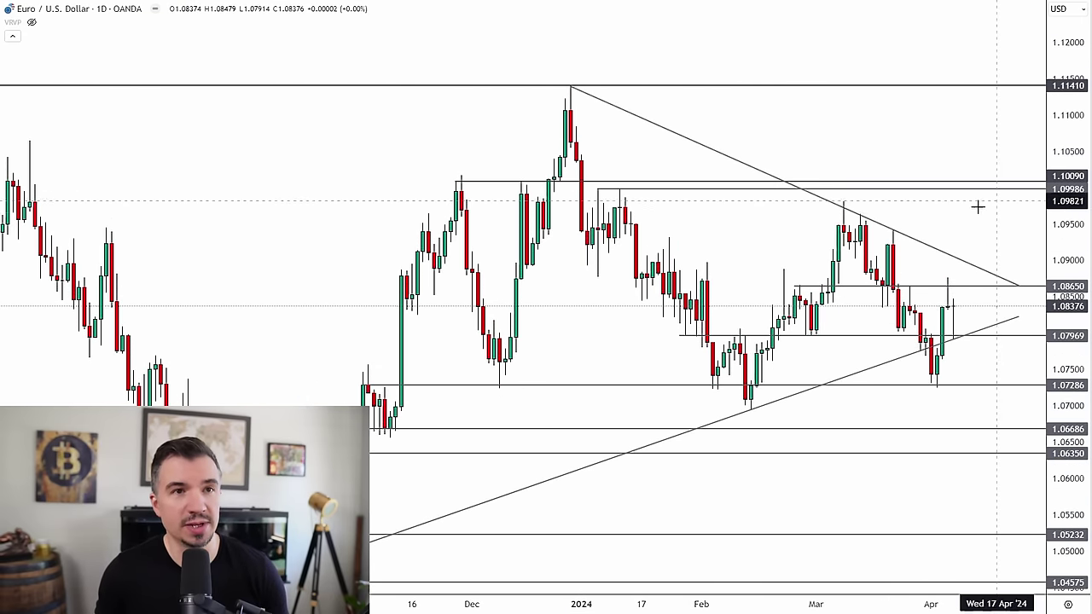
pyautogui.moveTo(959, 211); pyautogui.dragTo(957, 66)
pyautogui.moveTo(209, 198); pyautogui.dragTo(202, 165)
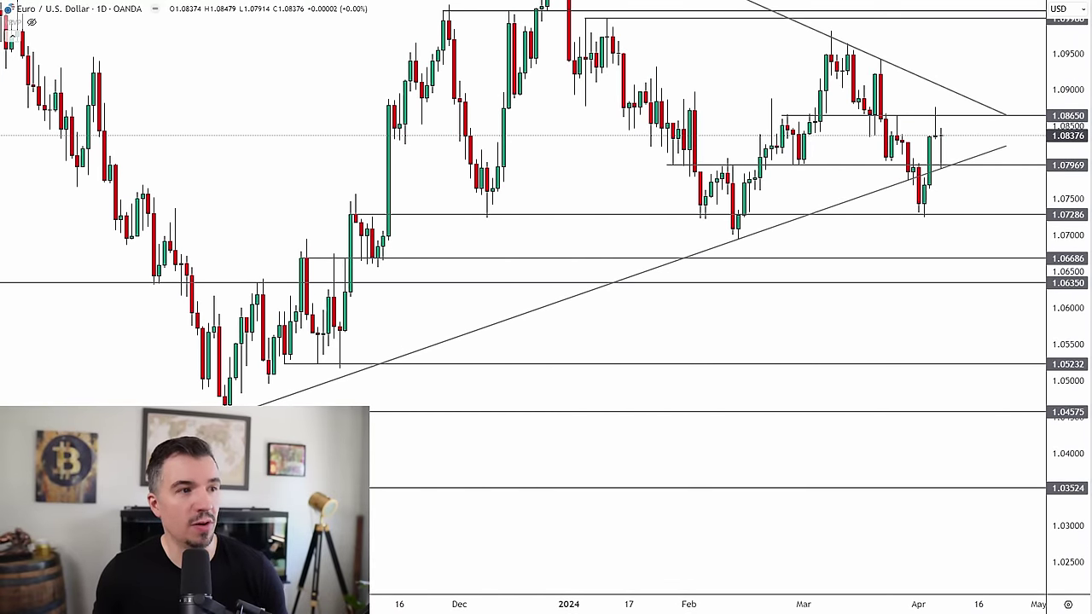
pyautogui.moveTo(754, 247); pyautogui.dragTo(755, 242)
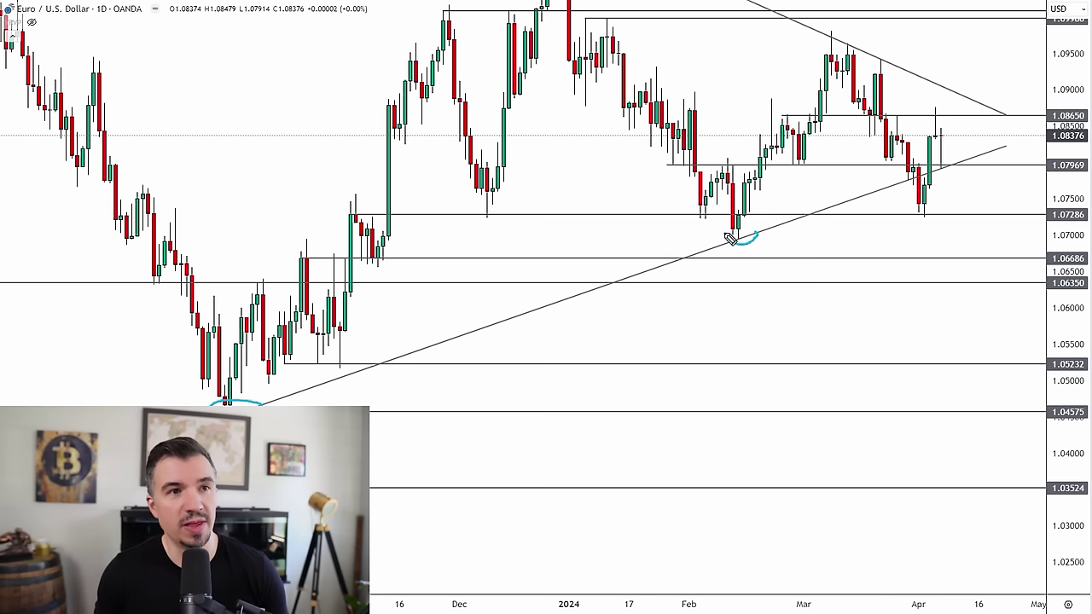
pyautogui.moveTo(911, 187)
pyautogui.mouseDown()
pyautogui.moveTo(926, 170)
pyautogui.moveTo(917, 188)
pyautogui.mouseUp()
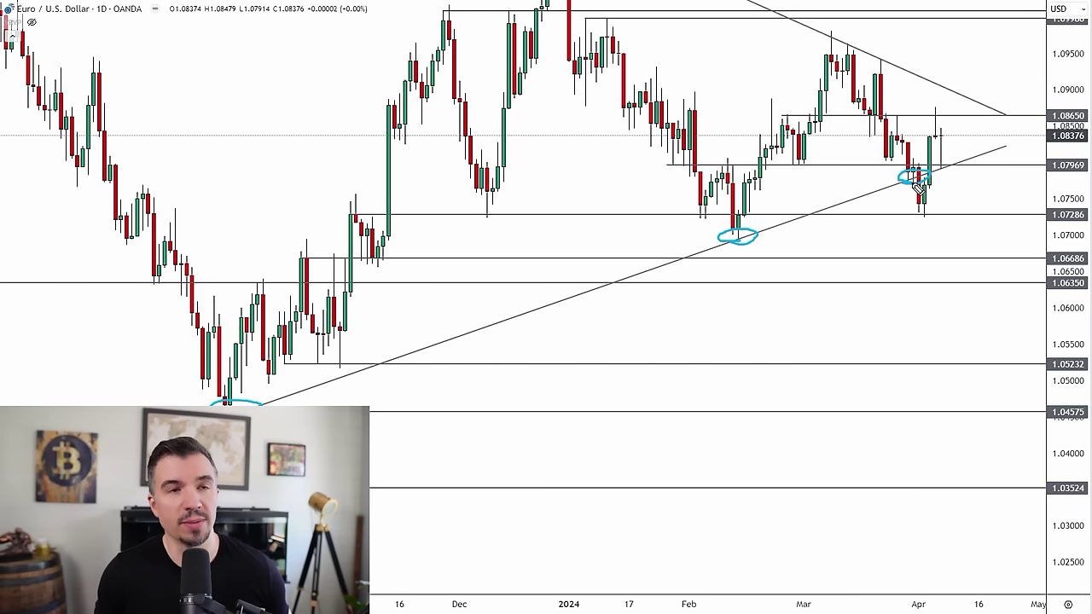
# Undo the three ellipses on the rising trend line.
pyautogui.hotkey('ctrl', 'z')
pyautogui.hotkey('ctrl', 'z')
pyautogui.hotkey('ctrl', 'z')
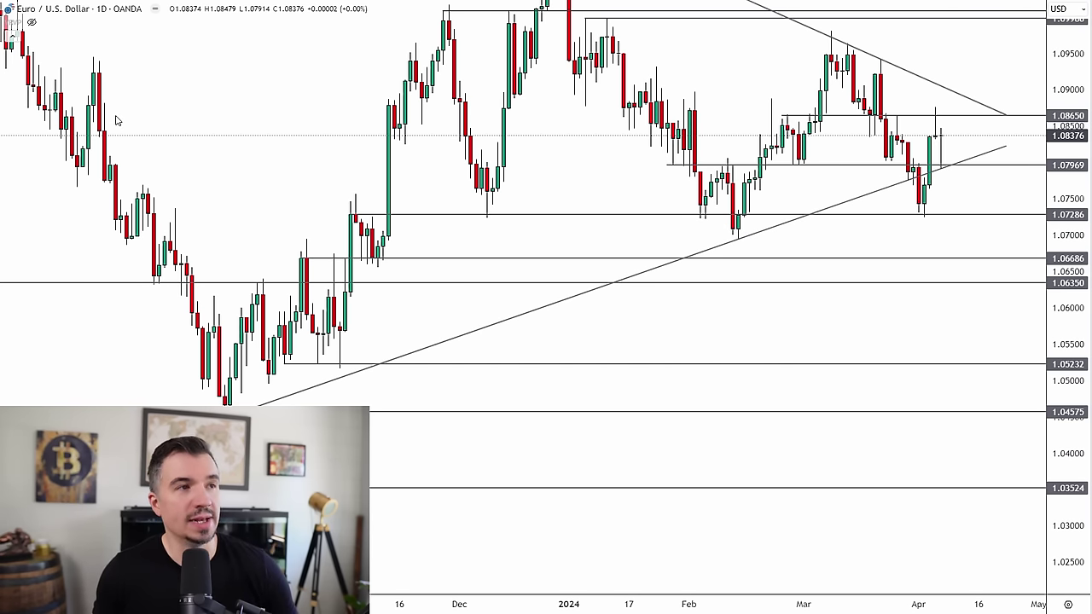
# Brush a box where the early-April candles cross the rising trend line and a horizontal stroke beneath it at about 1.0750.
pyautogui.rightClick(158, 95)
pyautogui.click(183, 113)
pyautogui.scroll(1, 853, 583)
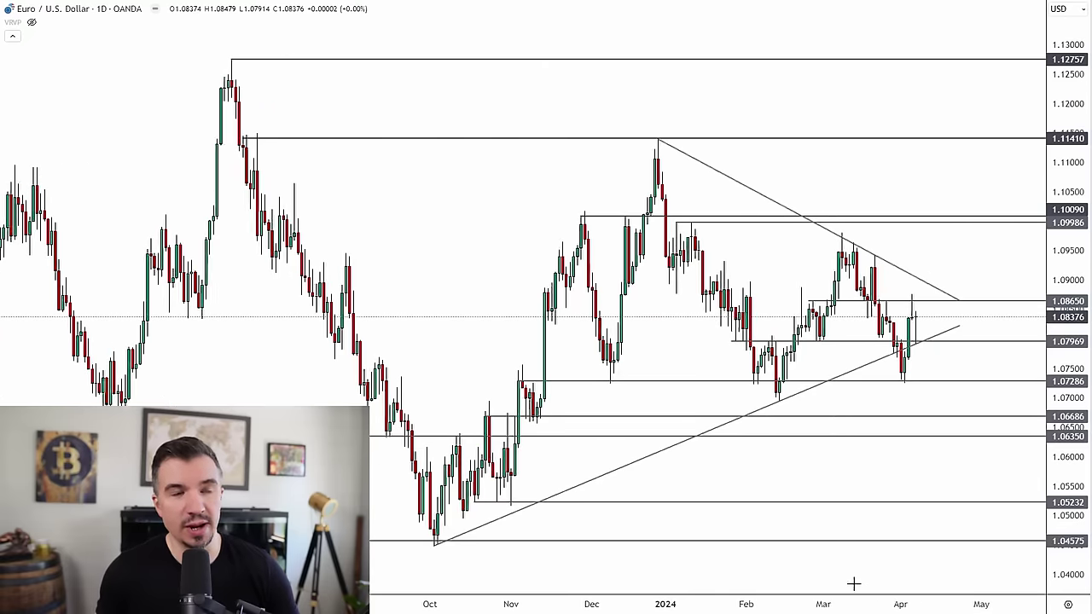
pyautogui.scroll(5, 853, 583)
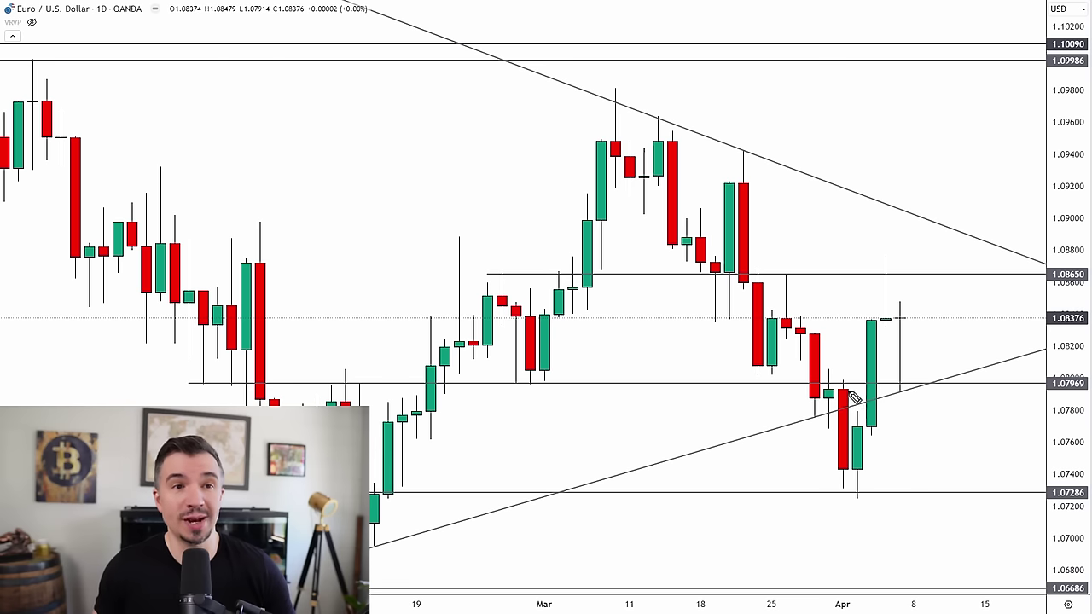
pyautogui.moveTo(849, 406)
pyautogui.mouseDown()
pyautogui.moveTo(847, 428)
pyautogui.moveTo(879, 424)
pyautogui.moveTo(855, 394)
pyautogui.moveTo(869, 408)
pyautogui.mouseUp()
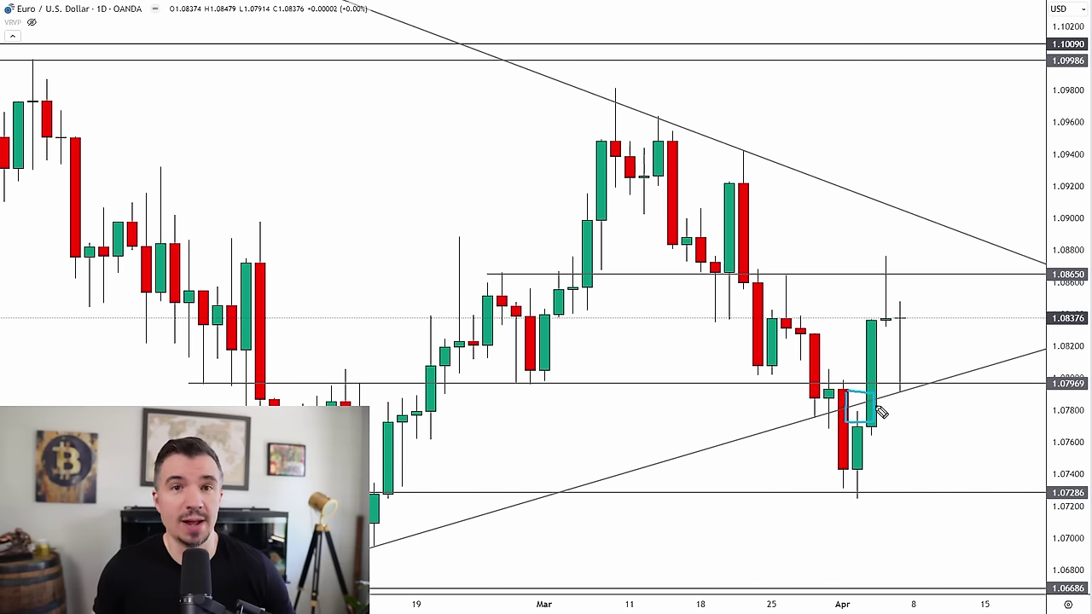
pyautogui.moveTo(793, 455)
pyautogui.mouseDown()
pyautogui.moveTo(859, 509)
pyautogui.moveTo(936, 457)
pyautogui.moveTo(899, 495)
pyautogui.moveTo(936, 459)
pyautogui.mouseUp()
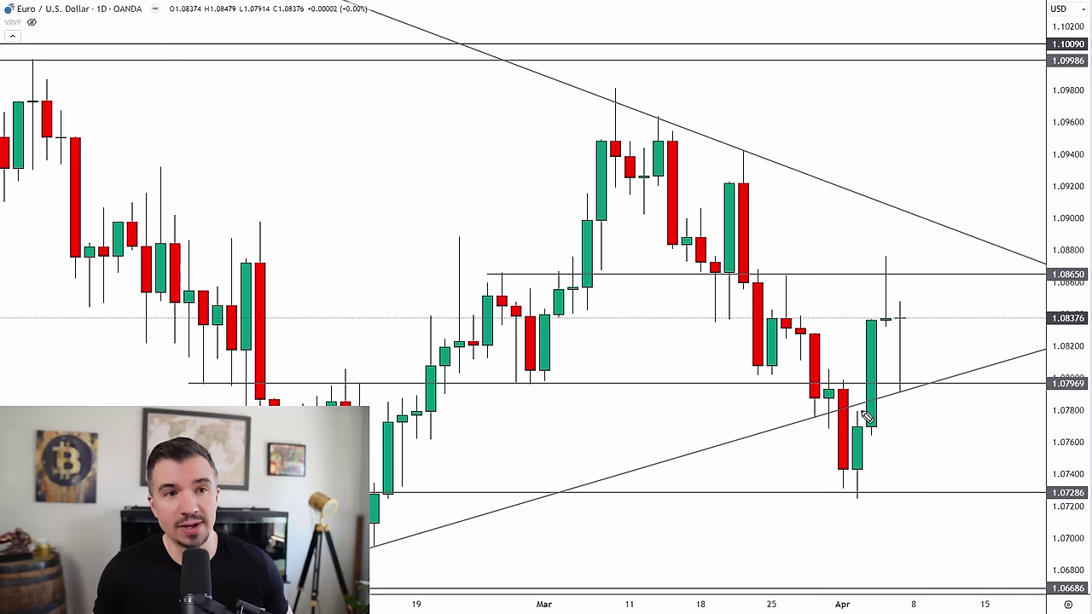
# Brush a fresh box around the early-April trend line crossing and a downward arrow from the latest candle's lower wick toward it.
pyautogui.moveTo(852, 413)
pyautogui.mouseDown()
pyautogui.moveTo(889, 420)
pyautogui.moveTo(839, 433)
pyautogui.mouseUp()
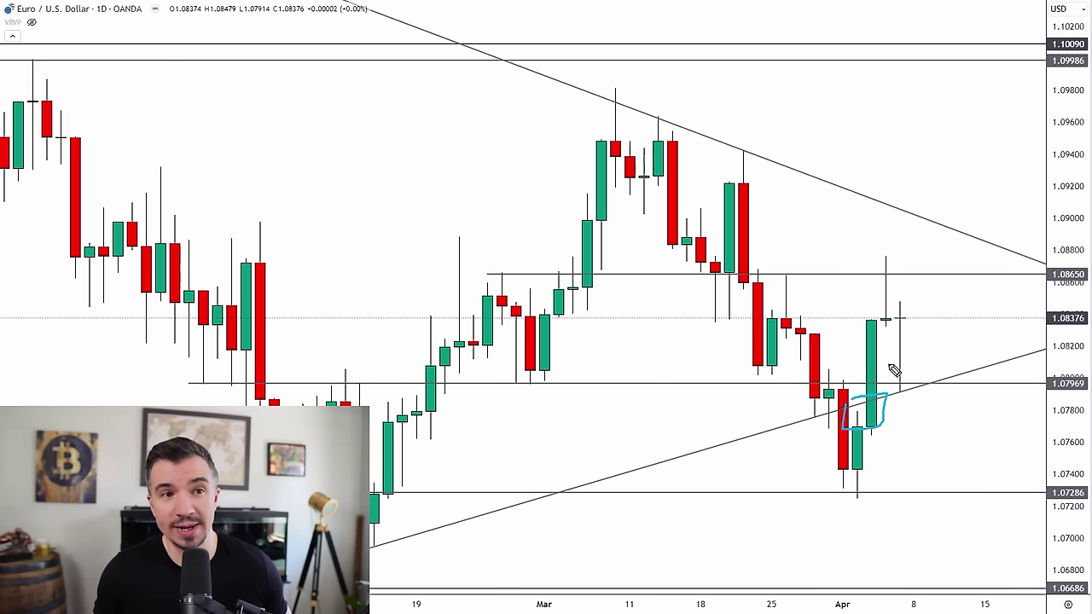
pyautogui.moveTo(890, 368); pyautogui.dragTo(892, 406)
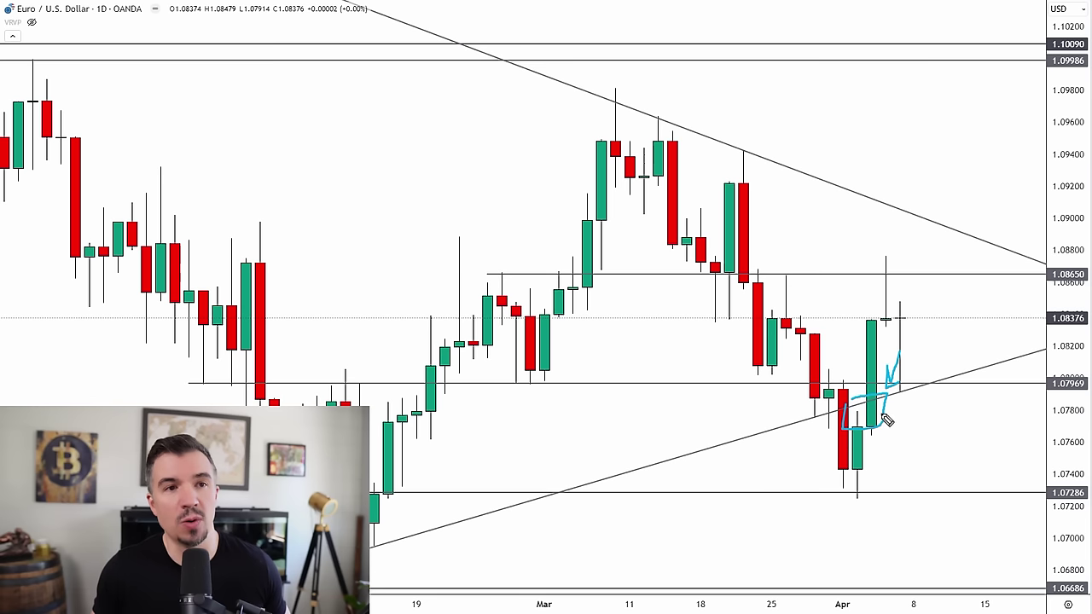
# Undo the brushed box at the early-April trend line crossing and the downward arrow toward it.
pyautogui.hotkey('ctrl', 'z')
pyautogui.hotkey('ctrl', 'z')
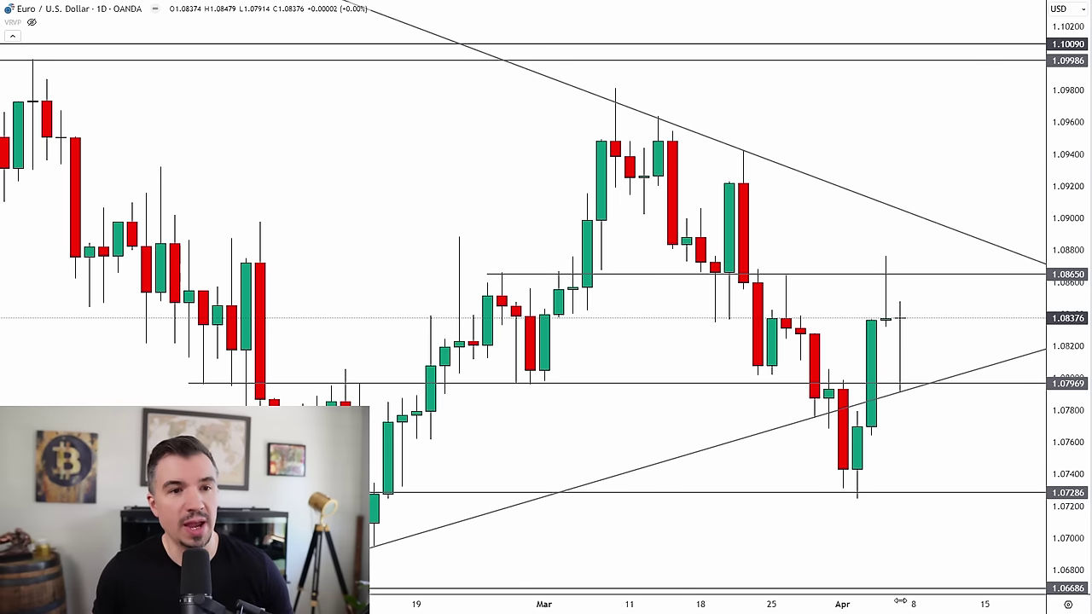
# Brush an ellipse around the latest candle's lower wick tip and horizontal strokes at about 1.0818 and 1.0859 beside the last candles.
pyautogui.moveTo(900, 601); pyautogui.dragTo(701, 590)
pyautogui.moveTo(1063, 439); pyautogui.dragTo(1061, 348)
pyautogui.moveTo(913, 373); pyautogui.dragTo(1005, 285)
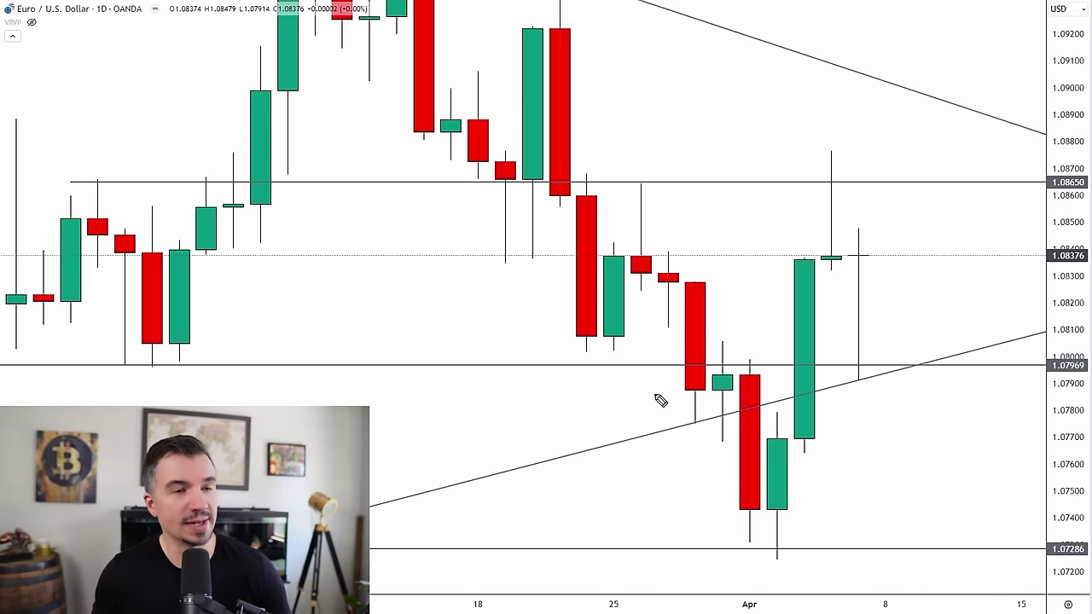
pyautogui.moveTo(866, 386)
pyautogui.mouseDown()
pyautogui.moveTo(902, 385)
pyautogui.moveTo(871, 395)
pyautogui.mouseUp()
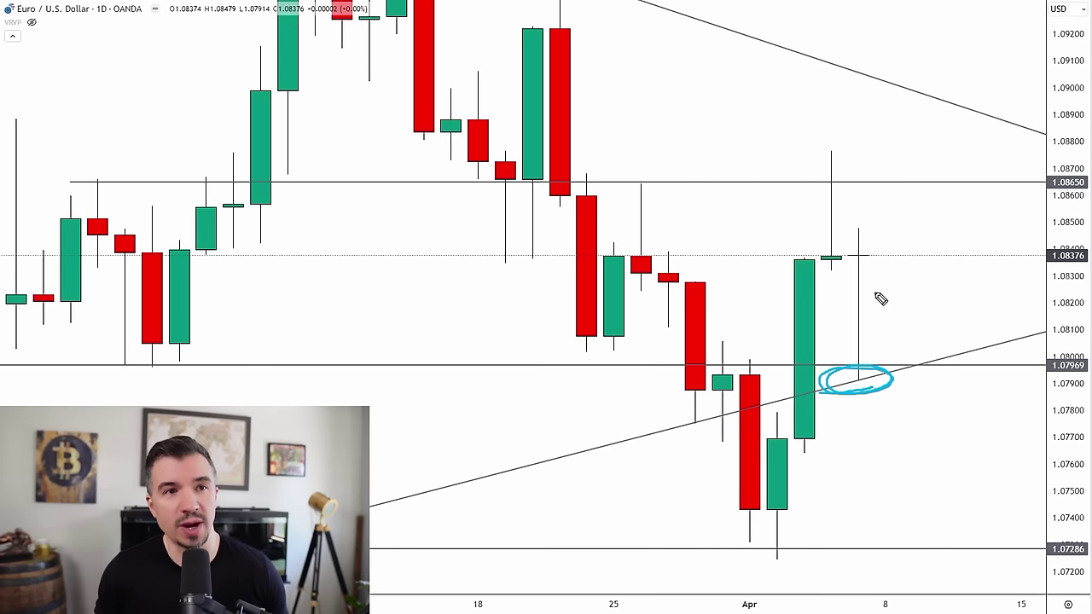
pyautogui.moveTo(921, 308); pyautogui.dragTo(945, 310)
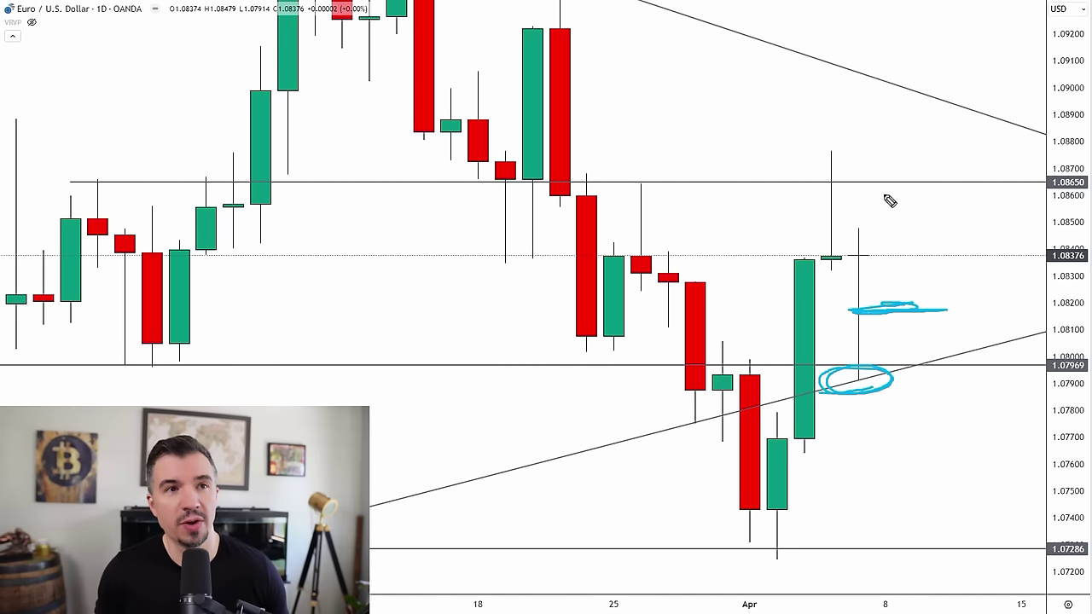
pyautogui.moveTo(890, 202); pyautogui.dragTo(817, 200)
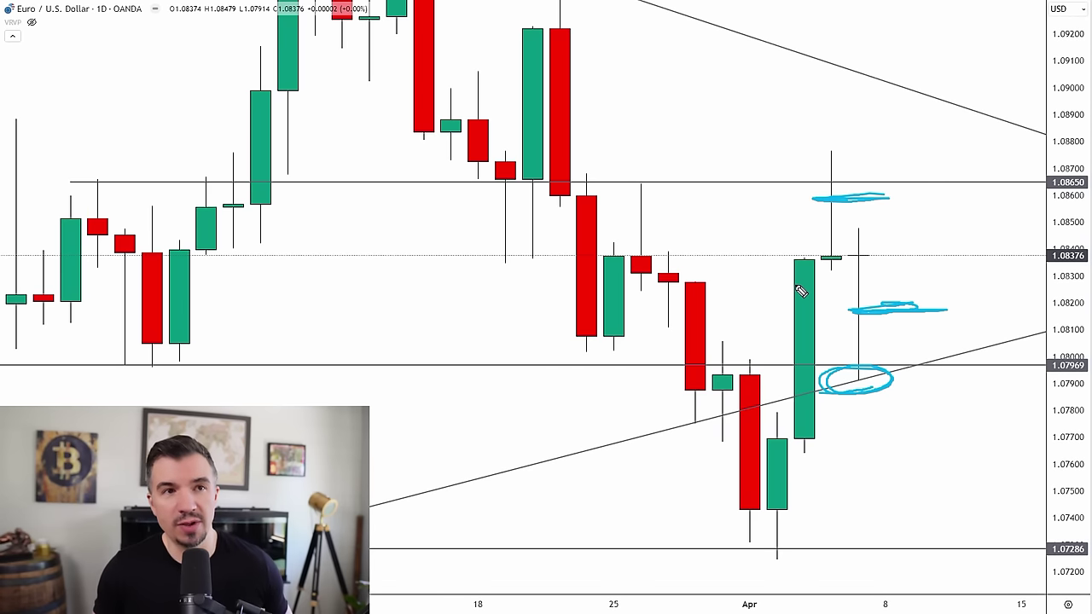
# Undo the ellipse and the two horizontal strokes around the latest candles.
pyautogui.hotkey('ctrl', 'z')
pyautogui.hotkey('ctrl', 'z')
pyautogui.hotkey('ctrl', 'z')
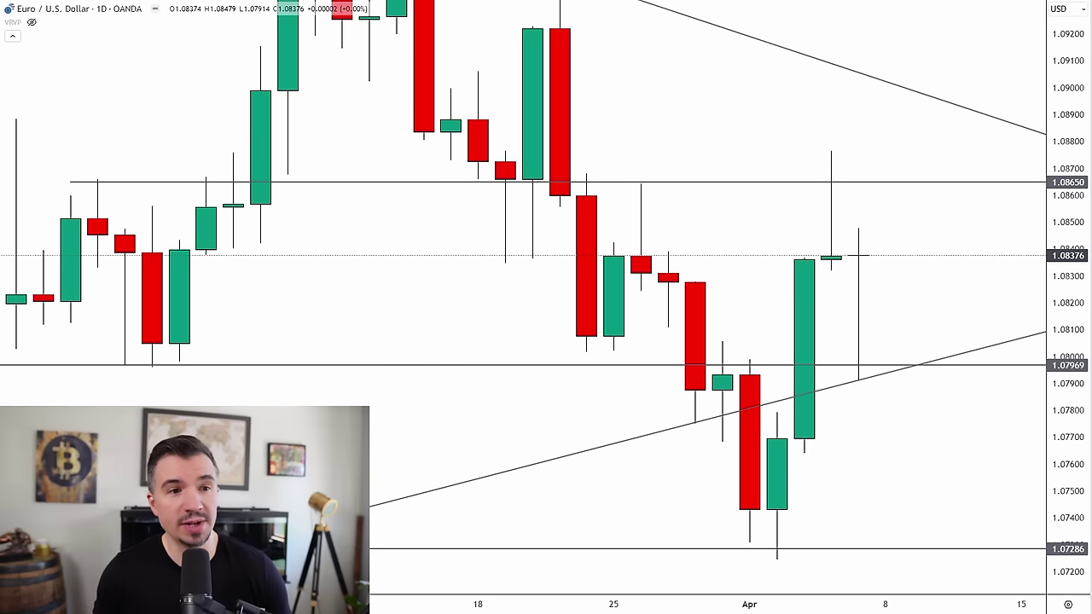
# Draw a rectangle zone above the rising trend line from 1.0824 to about 1.0808, spanning 8 to 16 April.
pyautogui.moveTo(739, 599); pyautogui.dragTo(860, 599)
pyautogui.moveTo(1058, 128); pyautogui.dragTo(1042, 353)
pyautogui.moveTo(899, 220); pyautogui.dragTo(697, 248)
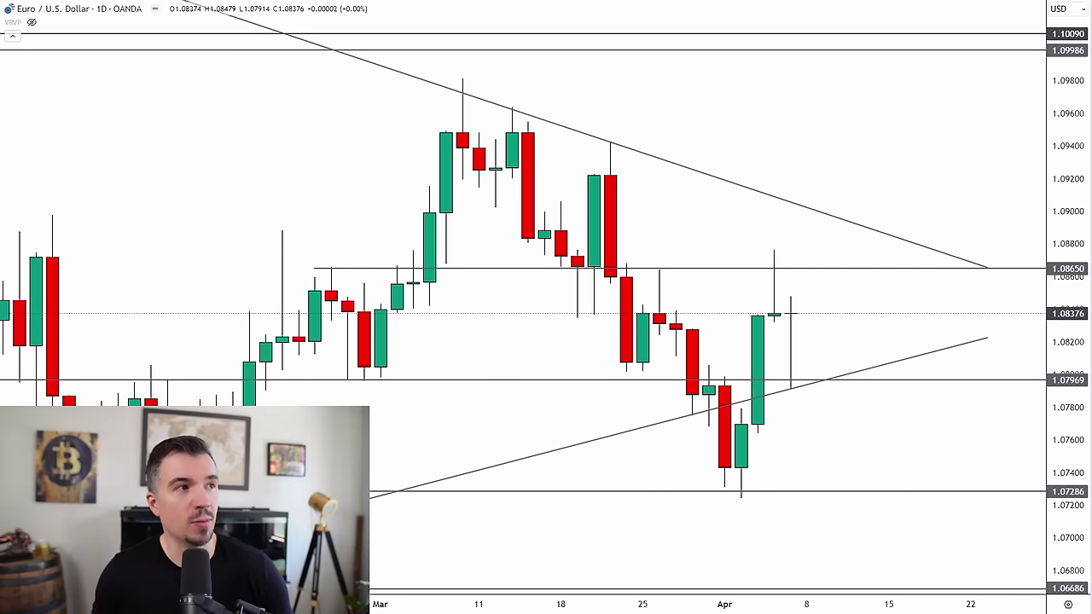
pyautogui.click(789, 336)
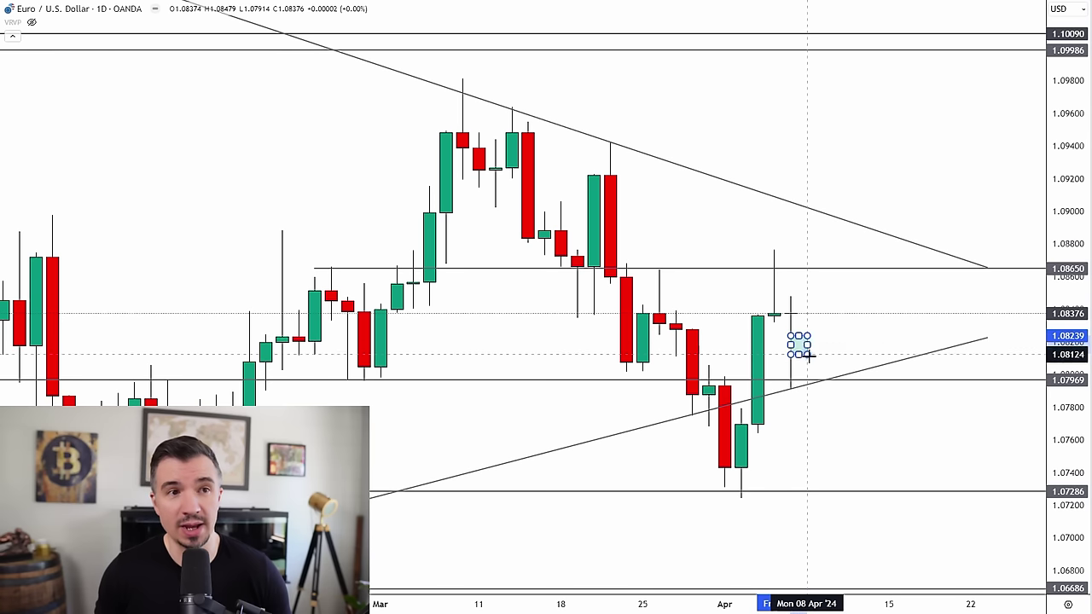
pyautogui.click(902, 367)
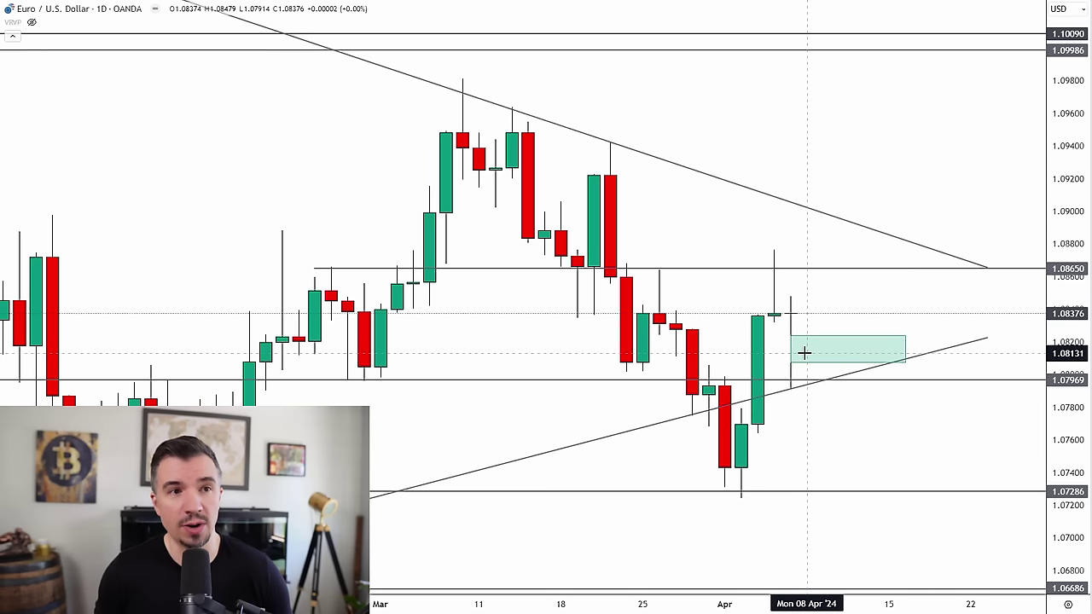
pyautogui.moveTo(799, 349); pyautogui.dragTo(817, 349)
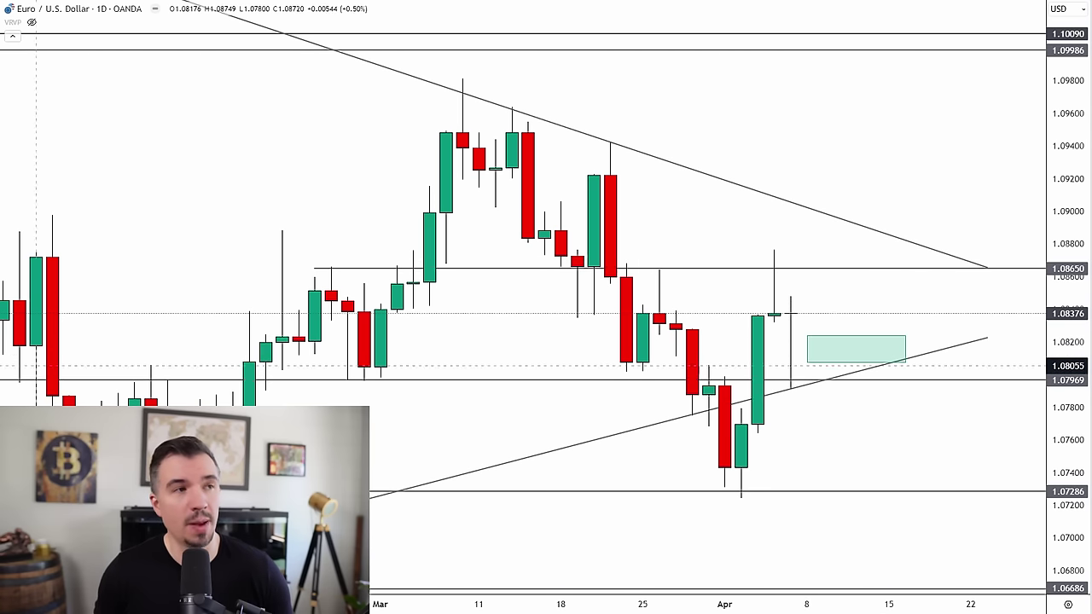
# Draw a second rectangle zone just below the 1.0865 line, down to about 1.0854, matching the lower zone's 8 to 16 April span.
pyautogui.click(823, 270)
pyautogui.click(922, 287)
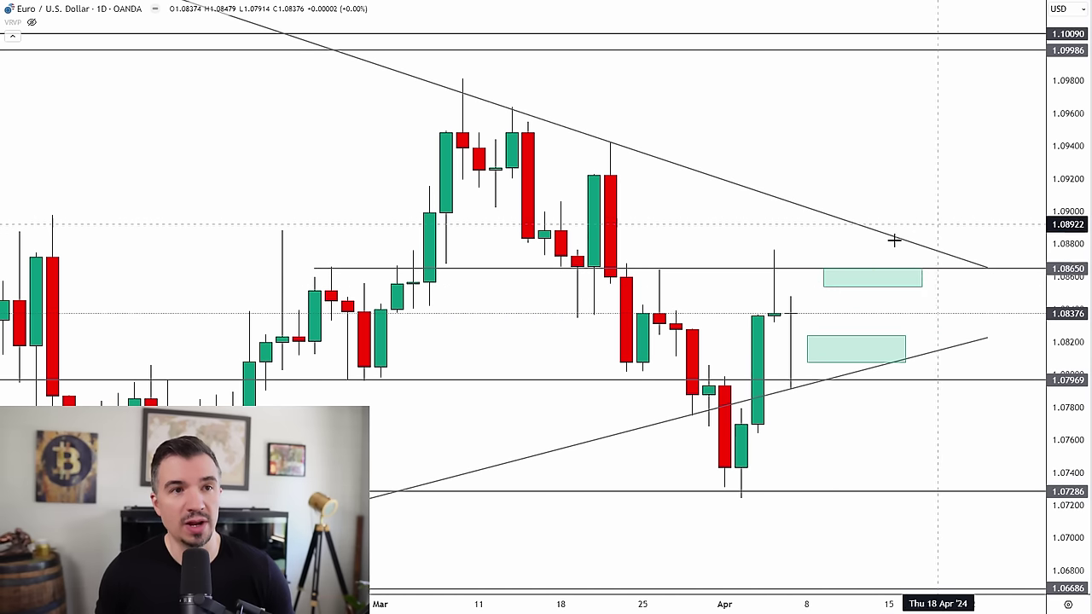
pyautogui.moveTo(815, 278); pyautogui.dragTo(806, 278)
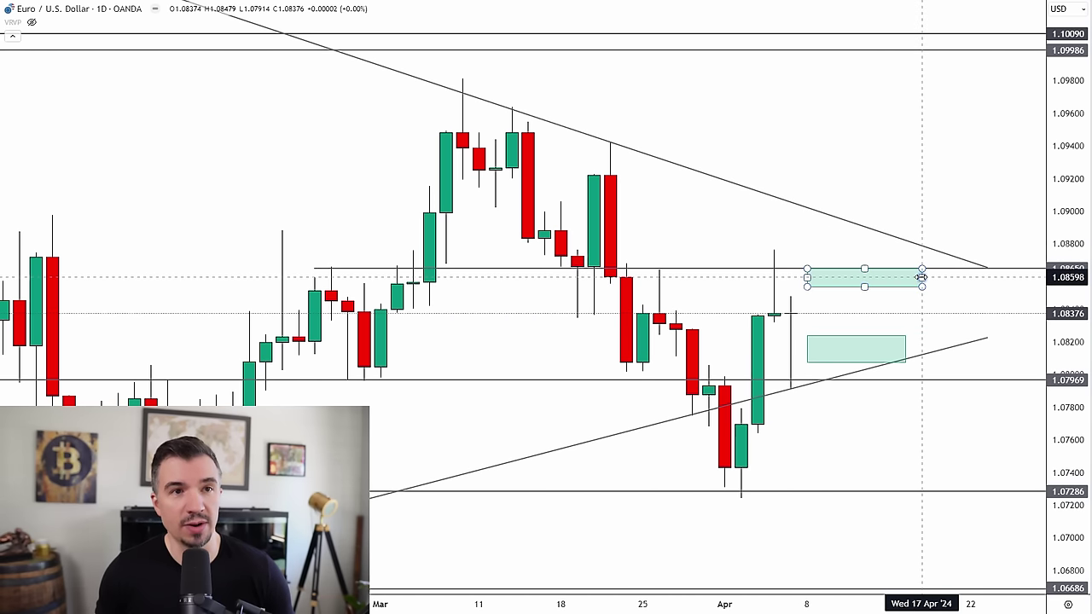
pyautogui.moveTo(922, 278); pyautogui.dragTo(906, 278)
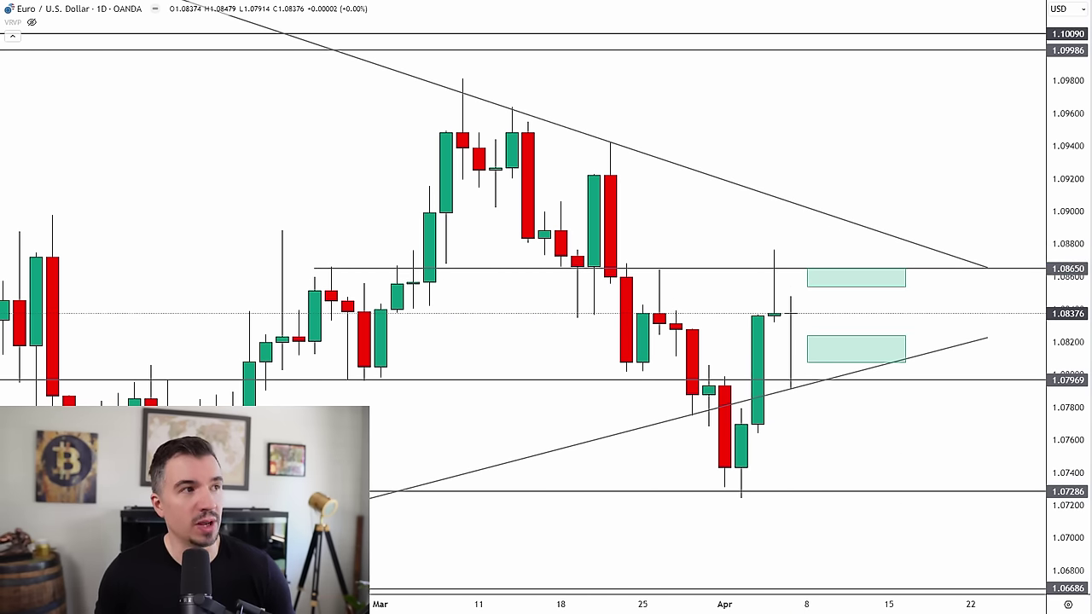
# Try a projected path from the current price up to the 1.0865 line, and delete it.
pyautogui.click(1, 126)
pyautogui.click(46, 354)
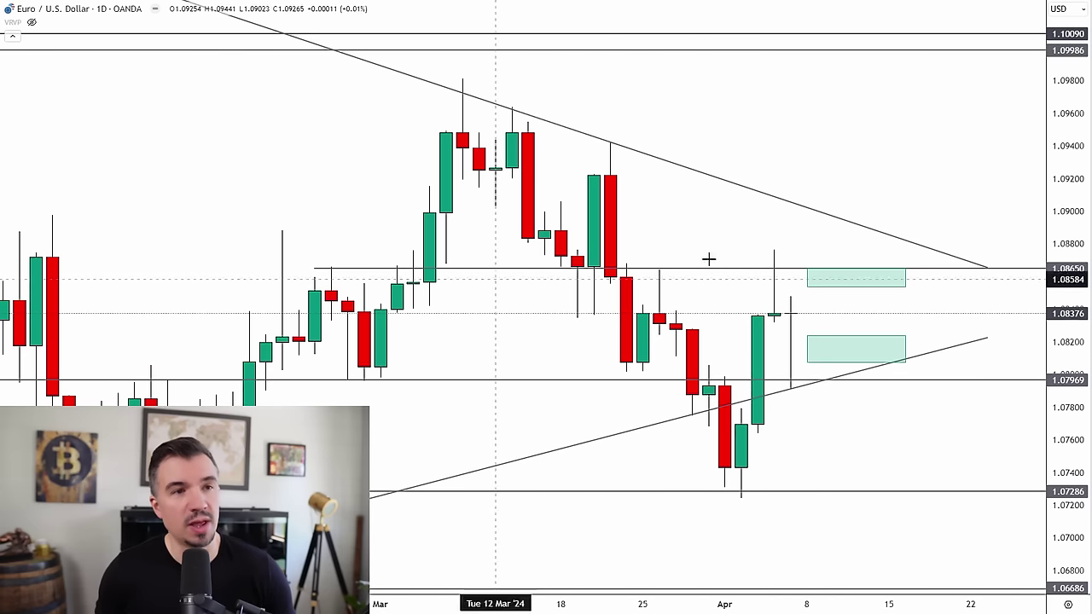
pyautogui.click(807, 315)
pyautogui.click(807, 299)
pyautogui.click(822, 268)
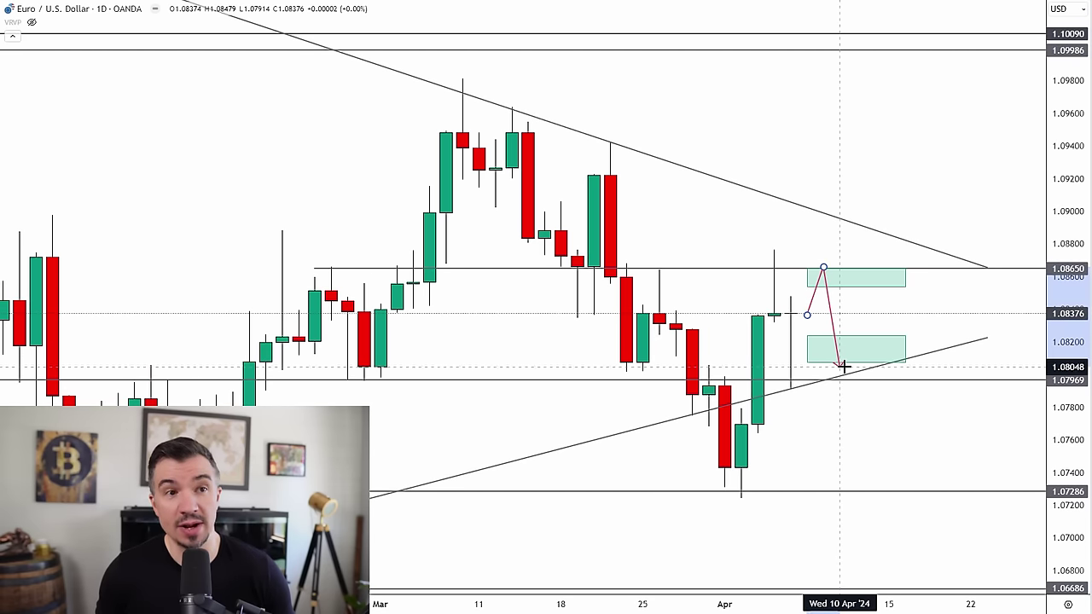
pyautogui.press('Escape')
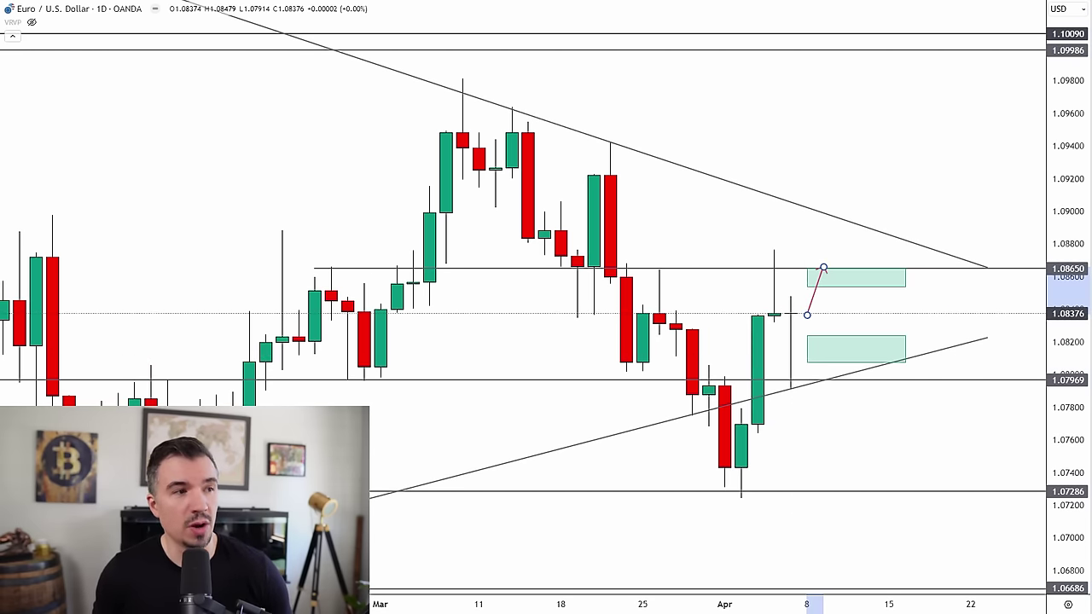
pyautogui.press('Delete')
# Try a projected path from the current price down to the lower zone's base at about 1.0808, and discard it.
pyautogui.click(807, 315)
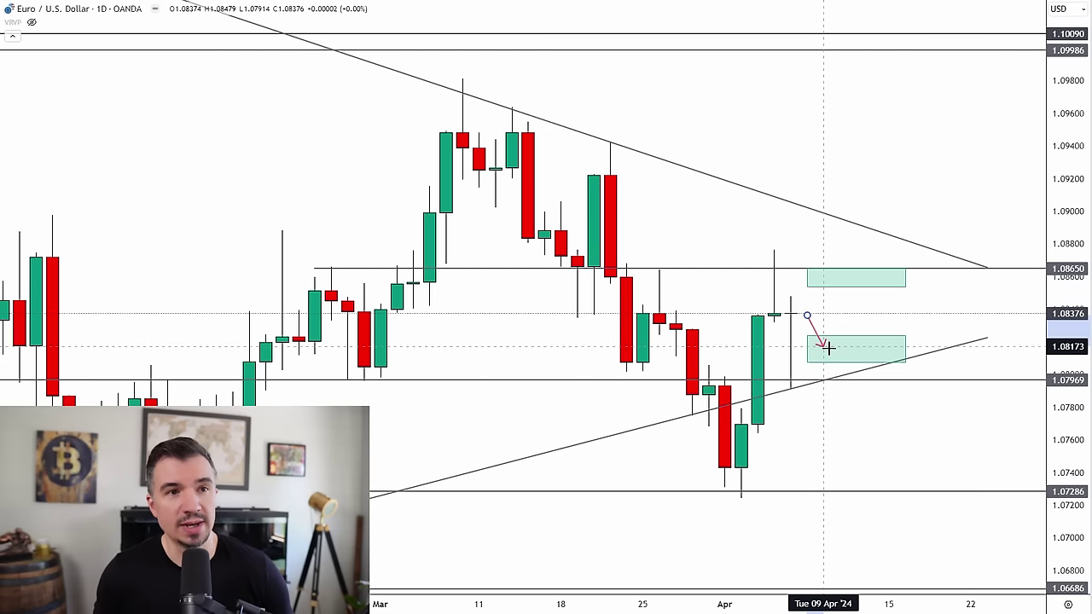
pyautogui.click(824, 362)
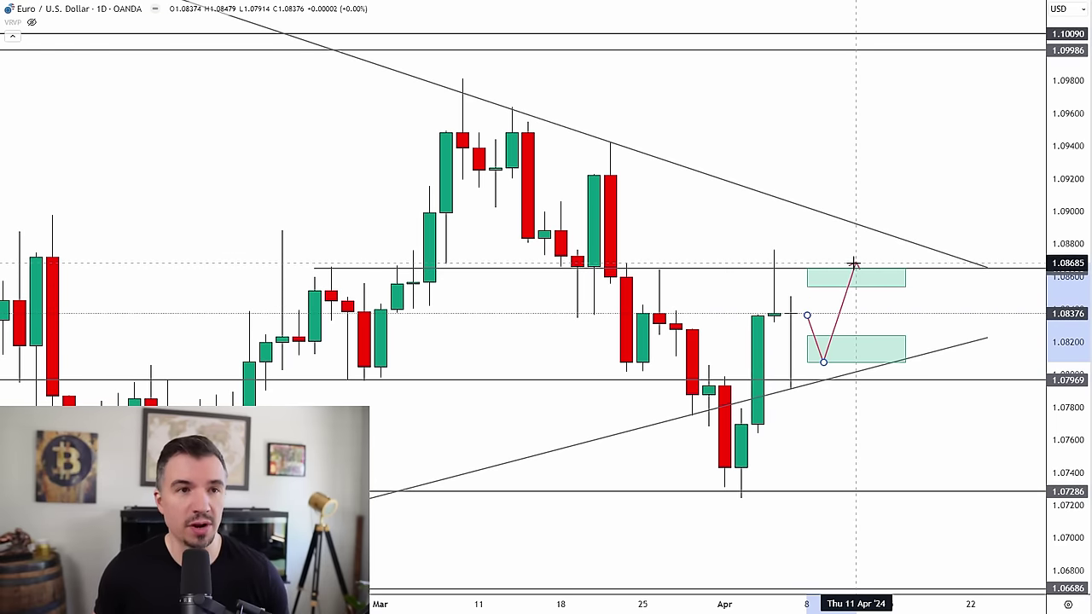
pyautogui.press('Escape')
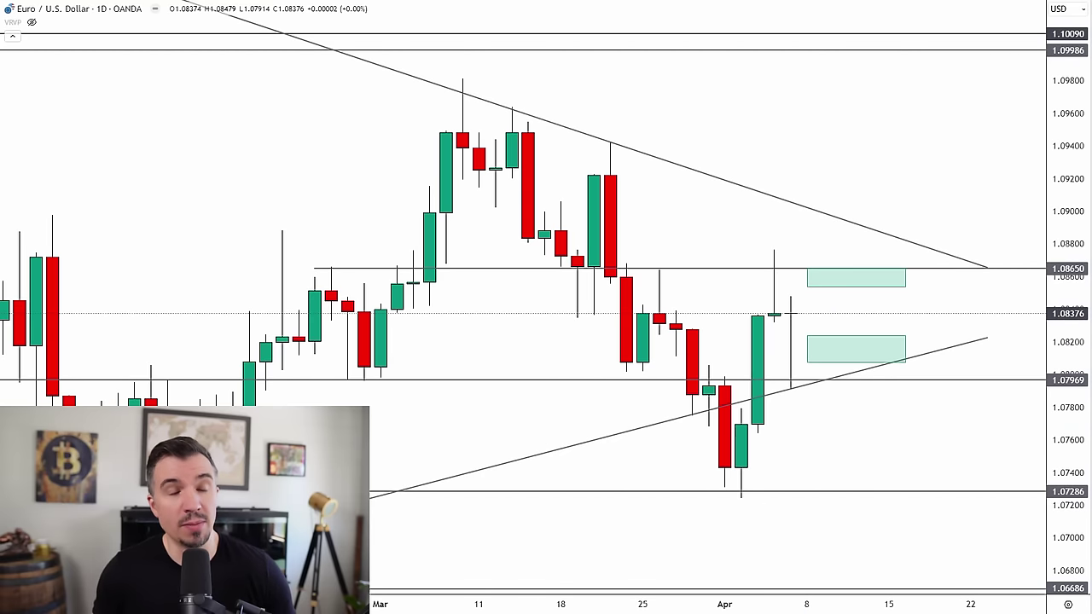
# Brush circles on the falling trend line at the late-December high and the three March highs, and a short mark on the April high.
pyautogui.moveTo(299, 200); pyautogui.dragTo(324, 199)
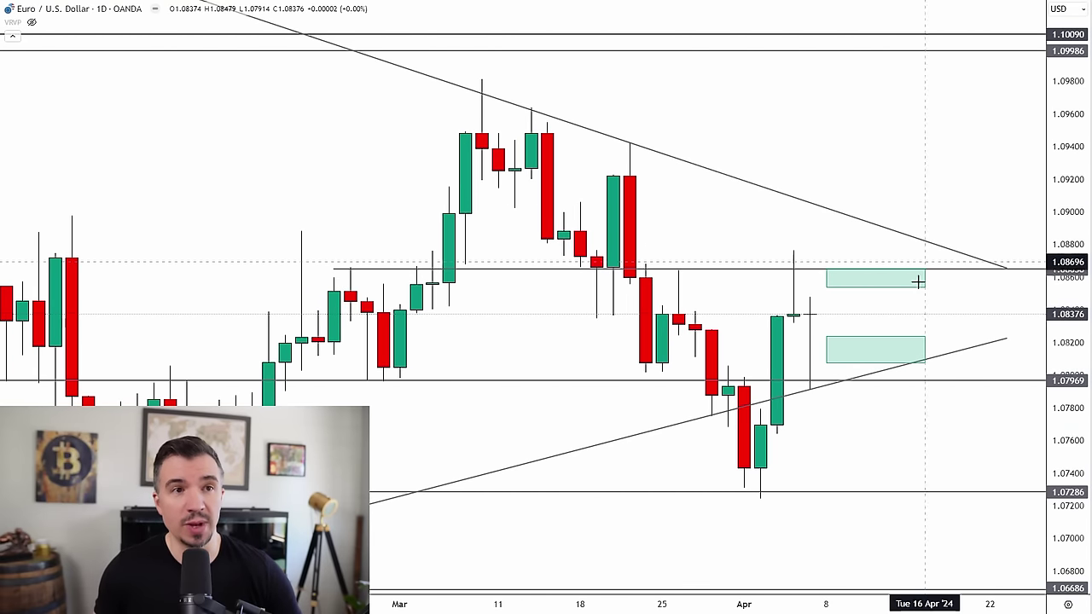
pyautogui.scroll(-3, 899, 580)
pyautogui.scroll(-4, 899, 580)
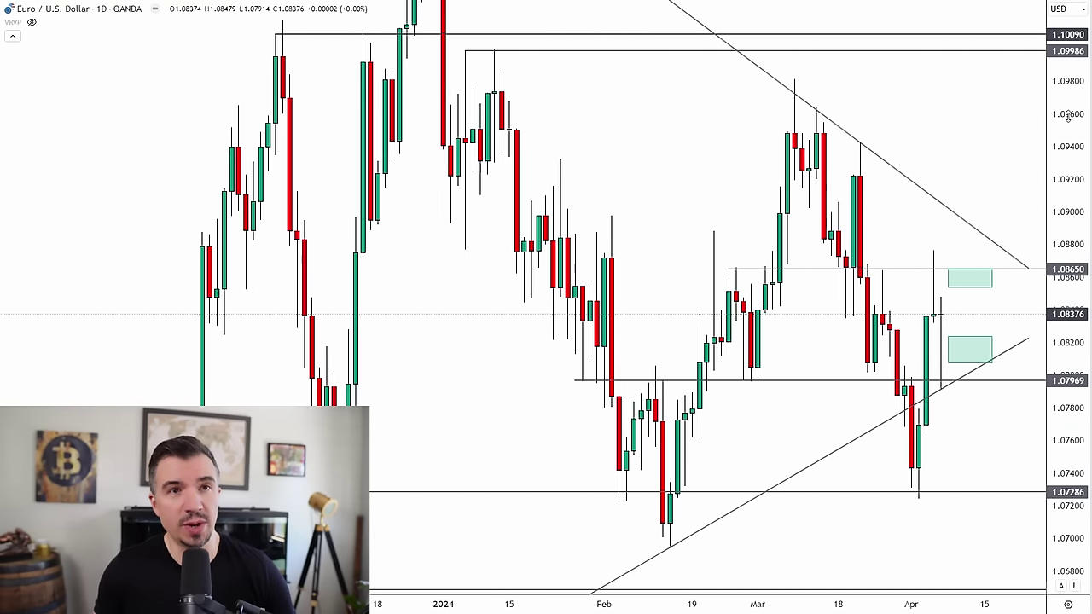
pyautogui.scroll(-1, 75, 332)
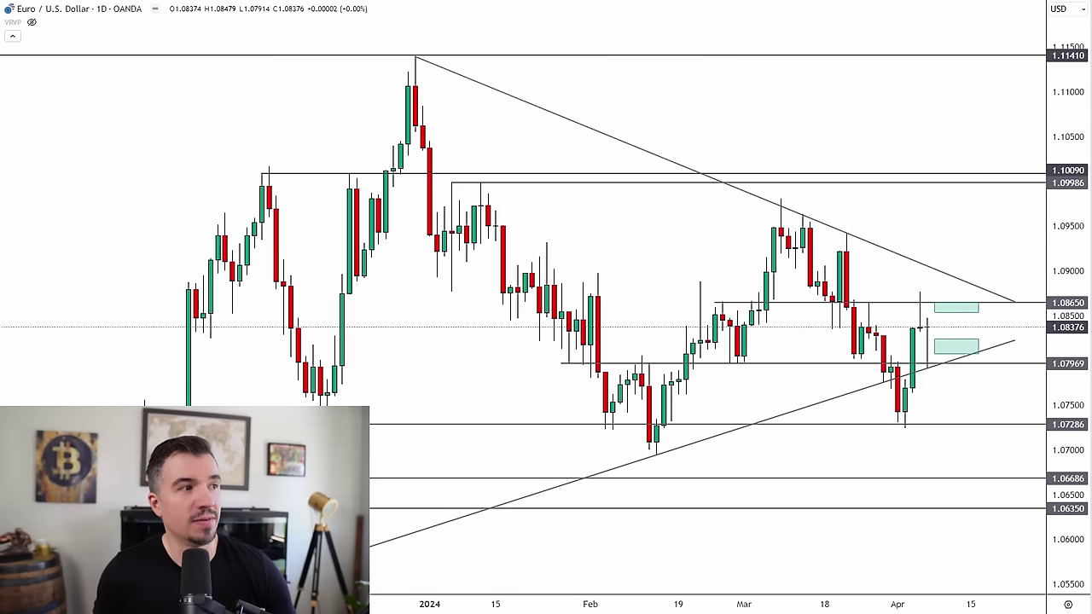
pyautogui.moveTo(416, 61)
pyautogui.mouseDown()
pyautogui.moveTo(433, 48)
pyautogui.moveTo(415, 64)
pyautogui.mouseUp()
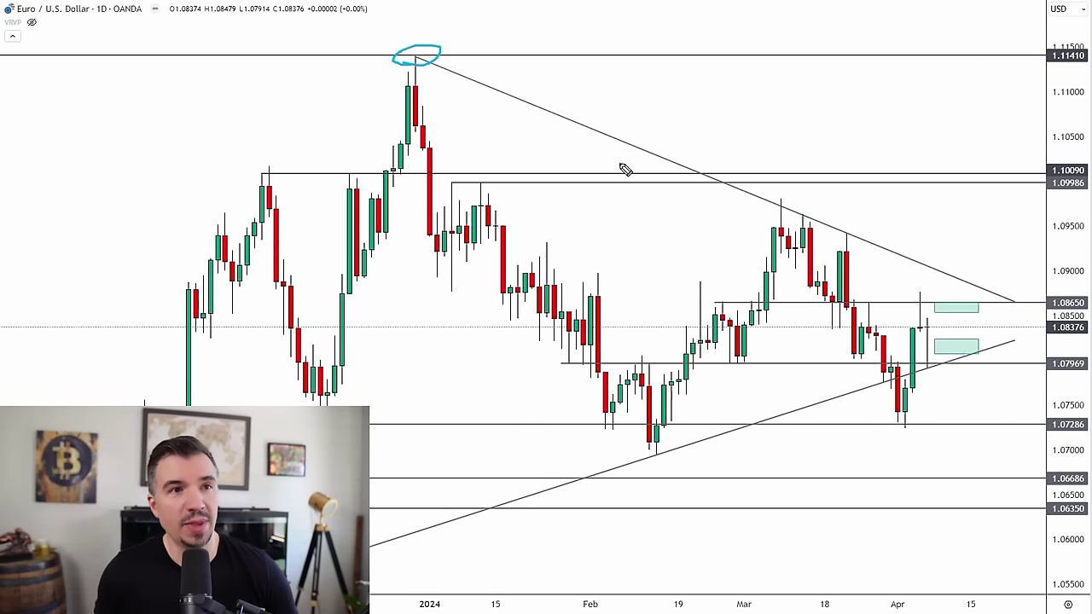
pyautogui.moveTo(778, 212); pyautogui.dragTo(850, 236)
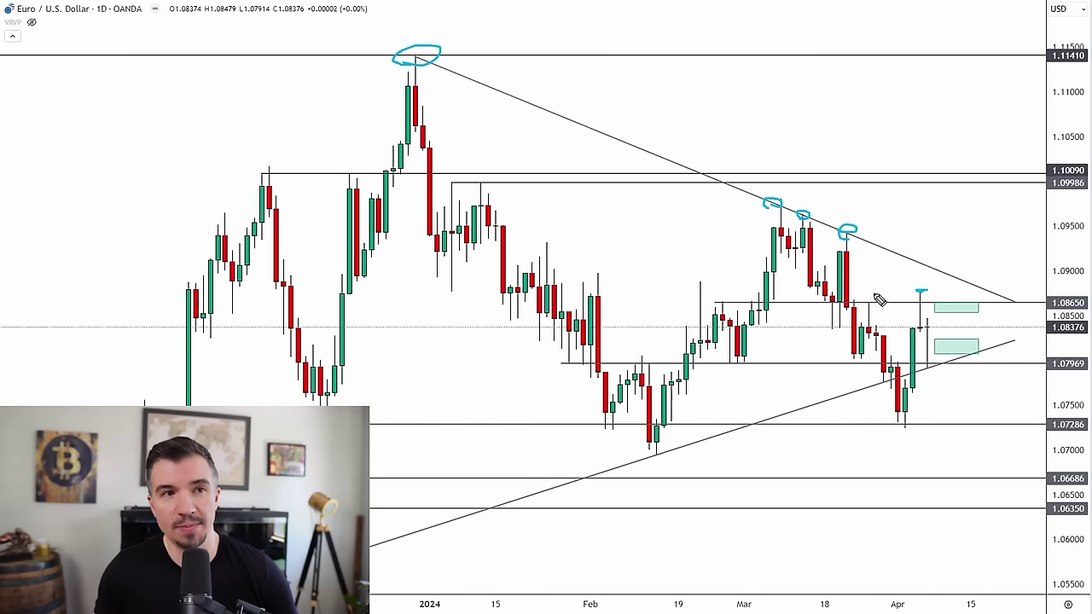
# Brush horizontal strokes from the last March high, at 1.0865 and from the April high, plus a path dipping into the lower zone and rising to about 1.0890.
pyautogui.moveTo(844, 230); pyautogui.dragTo(1007, 232)
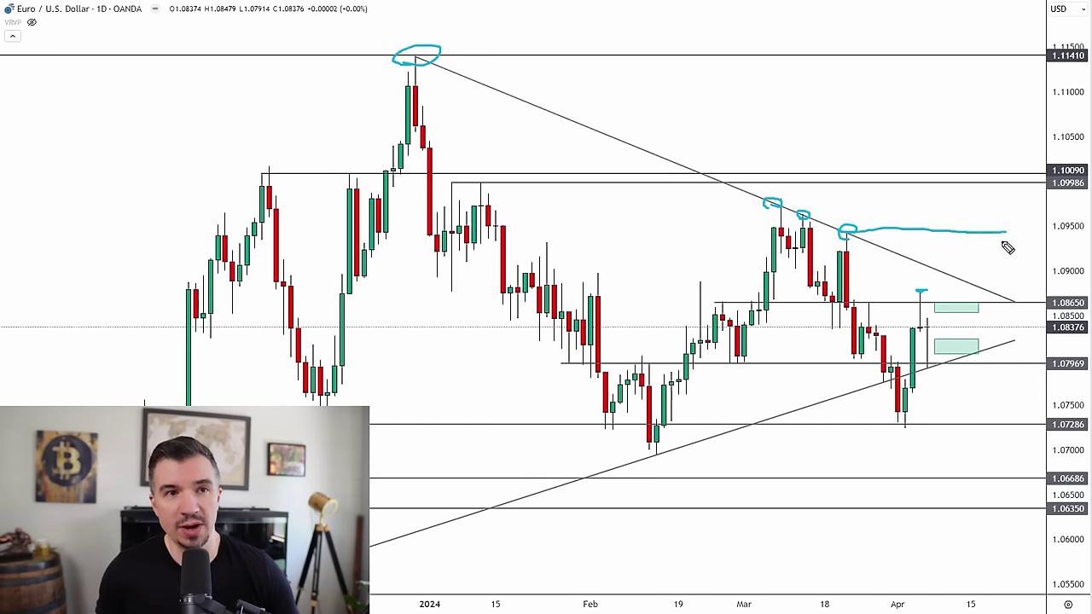
pyautogui.moveTo(845, 304); pyautogui.dragTo(984, 302)
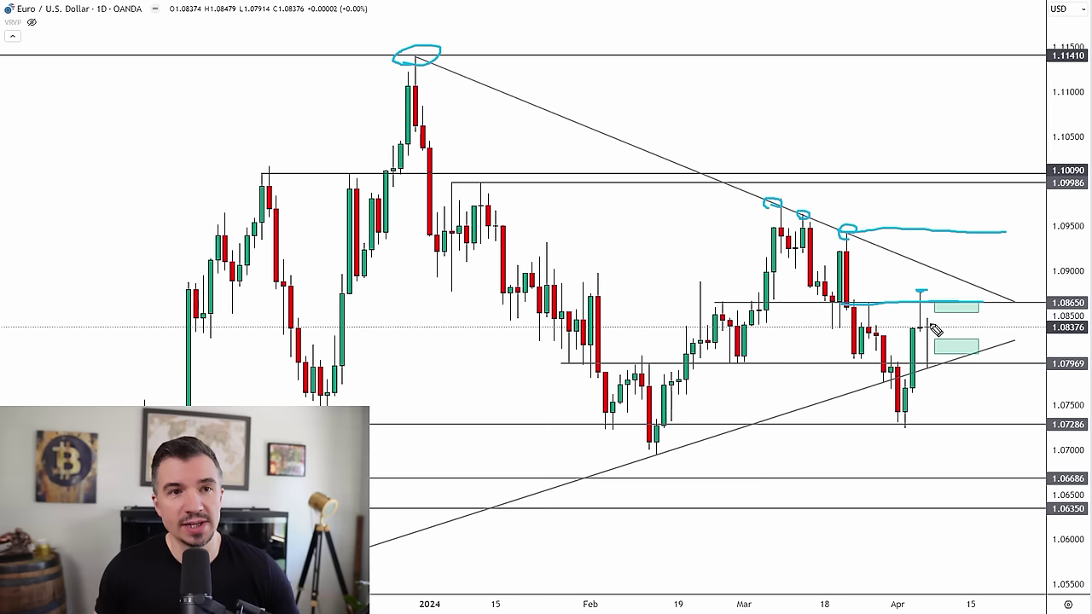
pyautogui.moveTo(932, 325)
pyautogui.mouseDown()
pyautogui.moveTo(944, 350)
pyautogui.moveTo(966, 282)
pyautogui.moveTo(988, 295)
pyautogui.moveTo(982, 323)
pyautogui.mouseUp()
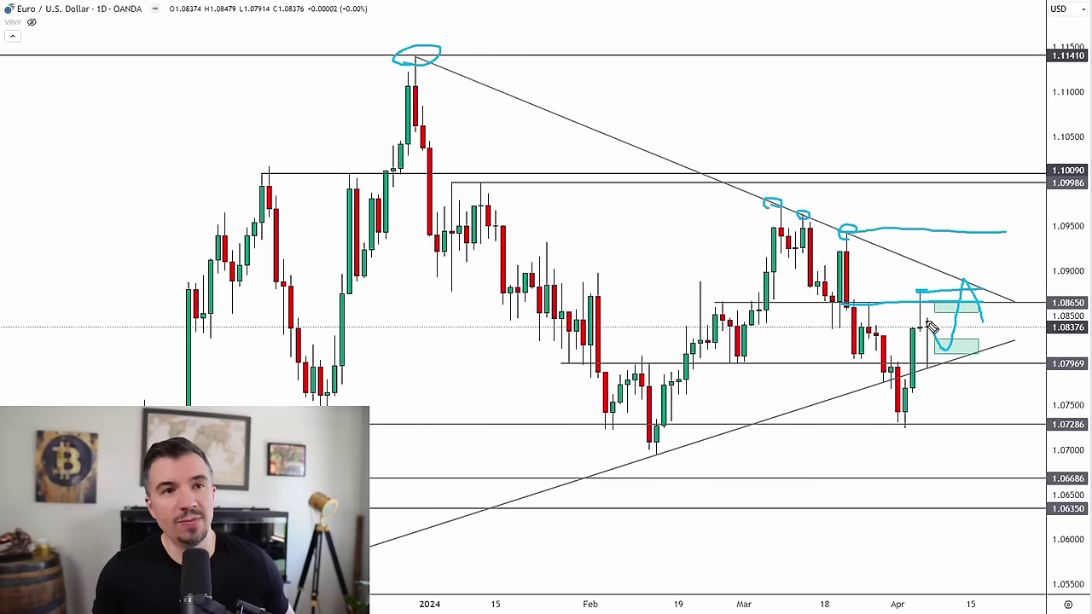
# Undo all brush marks, strokes and the projected path on the Euro / U.S. Dollar chart.
pyautogui.hotkey('ctrl', 'z')
pyautogui.hotkey('ctrl', 'z')
pyautogui.hotkey('ctrl', 'z')
pyautogui.hotkey('ctrl', 'z')
pyautogui.hotkey('ctrl', 'z')
pyautogui.hotkey('ctrl', 'z')
pyautogui.hotkey('ctrl', 'z')
pyautogui.hotkey('ctrl', 'z')
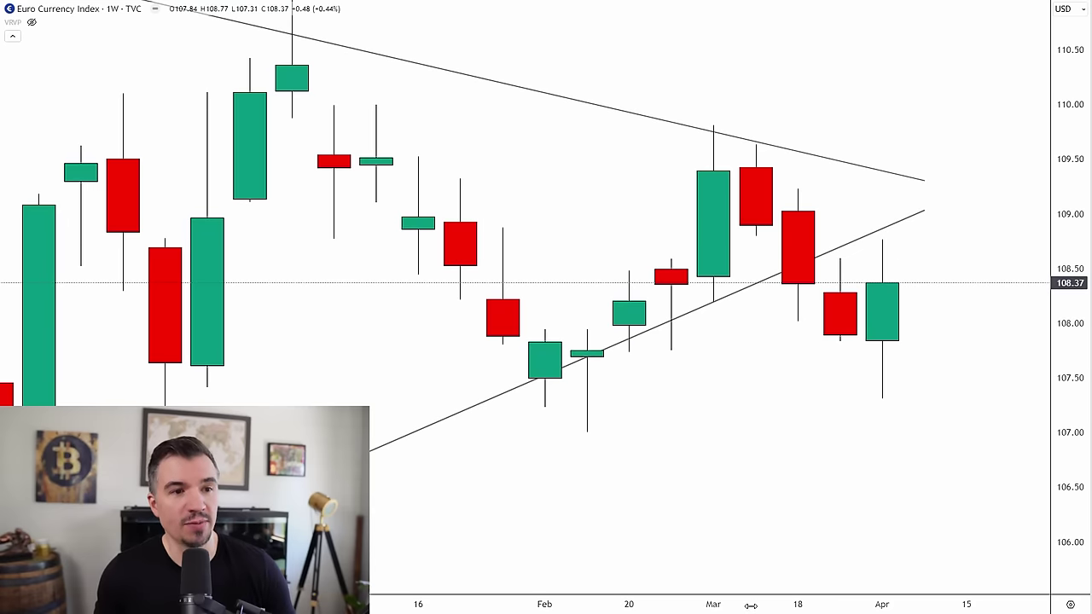
# On the weekly Euro Currency Index chart, brush circles on the falling trend line at the 2021, July 2023, December 2023 and March 2024 highs.
pyautogui.scroll(-3, 981, 530)
pyautogui.scroll(-5, 981, 530)
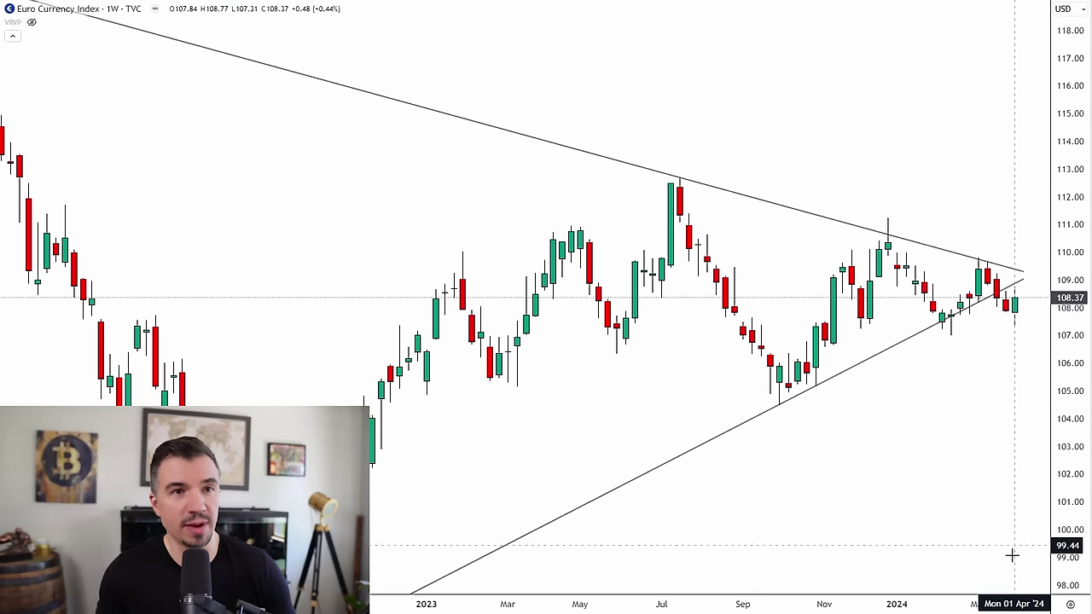
pyautogui.moveTo(891, 605); pyautogui.dragTo(967, 605)
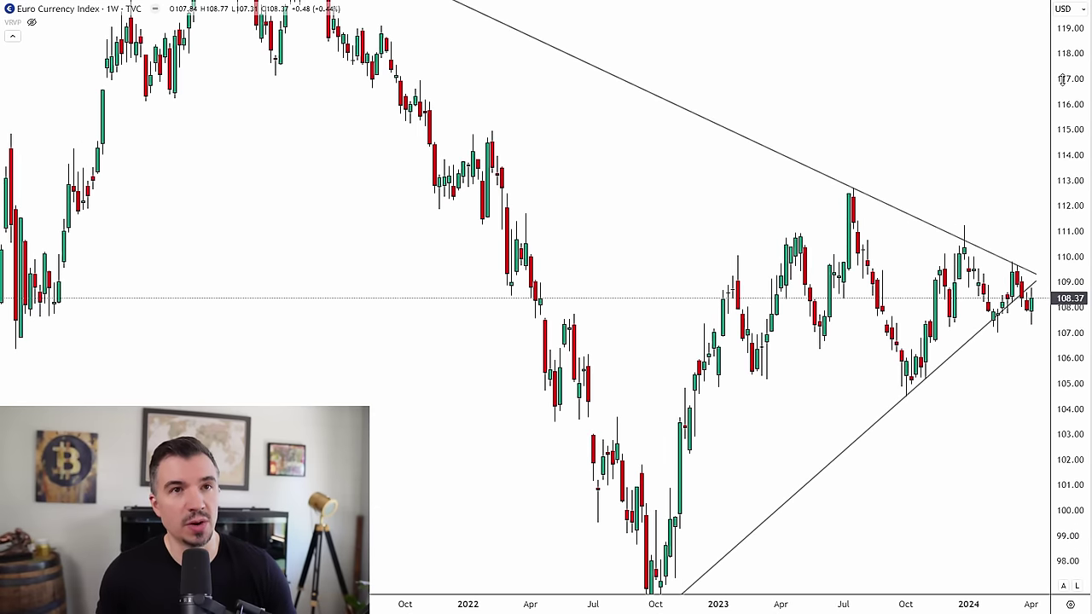
pyautogui.moveTo(1063, 80); pyautogui.dragTo(1036, 335)
pyautogui.moveTo(961, 402); pyautogui.dragTo(873, 392)
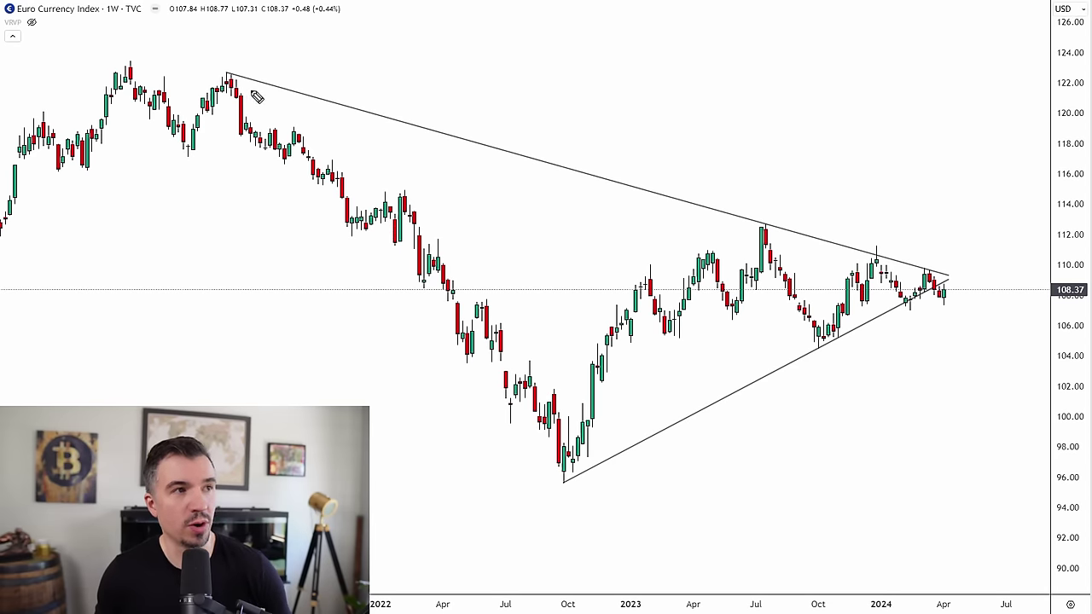
pyautogui.moveTo(238, 73)
pyautogui.mouseDown()
pyautogui.moveTo(215, 69)
pyautogui.moveTo(242, 73)
pyautogui.mouseUp()
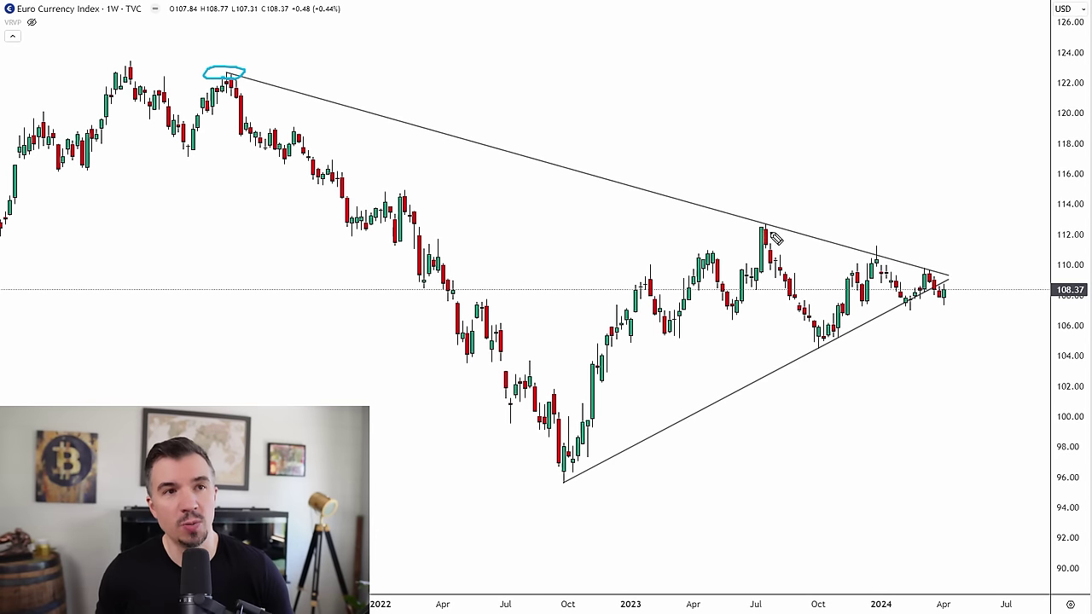
pyautogui.moveTo(778, 228); pyautogui.dragTo(773, 225)
pyautogui.moveTo(884, 253)
pyautogui.mouseDown()
pyautogui.moveTo(874, 259)
pyautogui.moveTo(914, 273)
pyautogui.mouseUp()
# Brush marks on the rising trend line at the 2022 low, the October 2023 lows and the February 2024 low.
pyautogui.moveTo(563, 505)
pyautogui.mouseDown()
pyautogui.moveTo(575, 479)
pyautogui.moveTo(601, 483)
pyautogui.mouseUp()
pyautogui.moveTo(820, 351); pyautogui.dragTo(840, 332)
pyautogui.moveTo(906, 307); pyautogui.dragTo(921, 299)
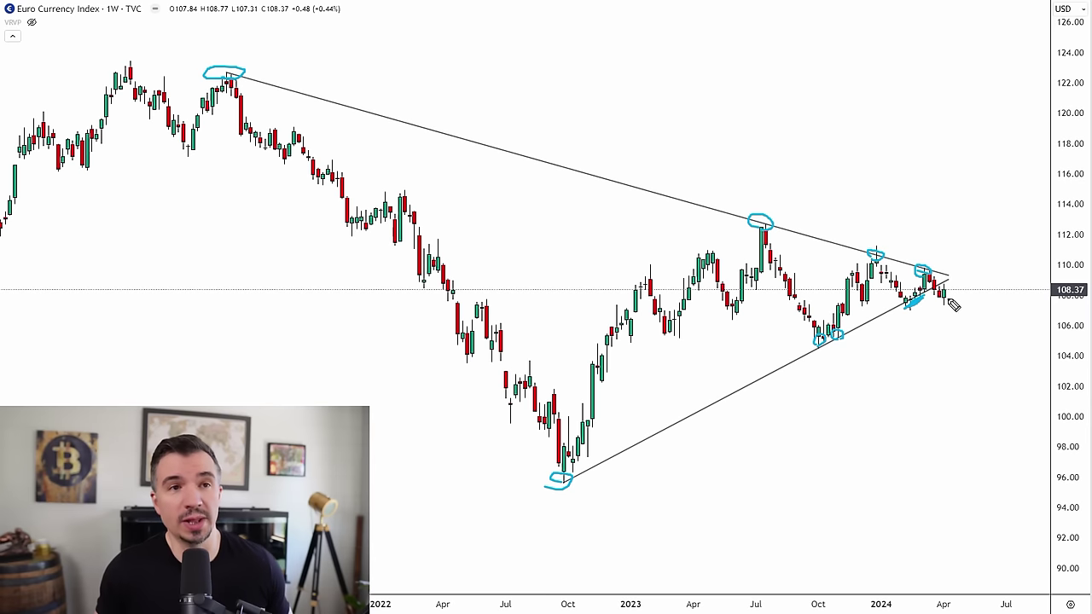
# Remove all brushed marks from the falling and rising trend lines of the Euro Currency Index chart.
pyautogui.hotkey('ctrl', 'z')
pyautogui.hotkey('ctrl', 'z')
pyautogui.hotkey('ctrl', 'z')
pyautogui.hotkey('ctrl', 'z')
pyautogui.hotkey('ctrl', 'z')
pyautogui.hotkey('ctrl', 'z')
pyautogui.hotkey('ctrl', 'z')
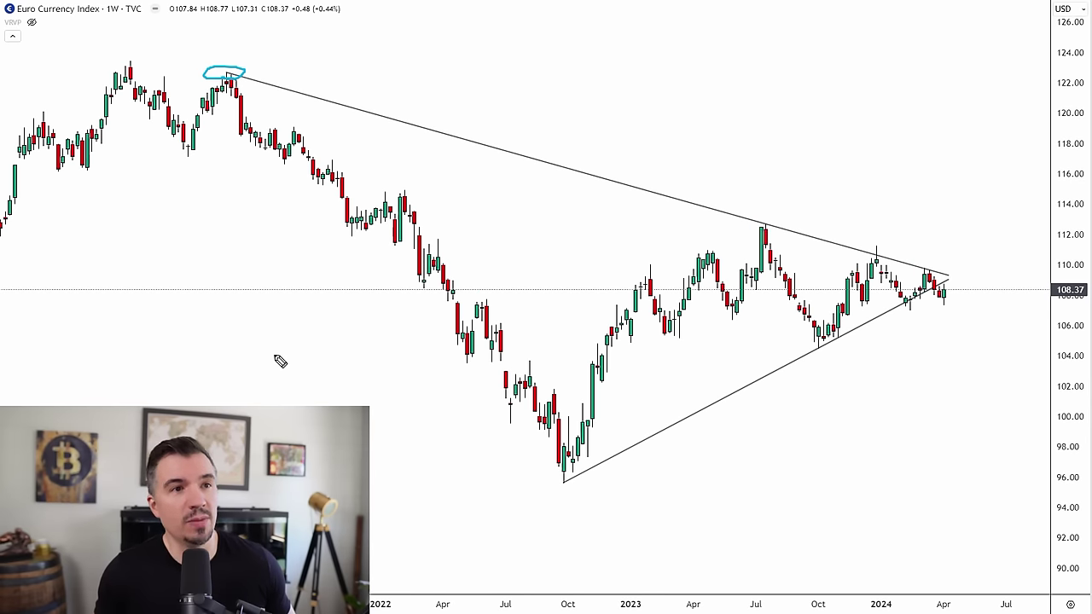
pyautogui.rightClick(495, 58)
pyautogui.click(512, 70)
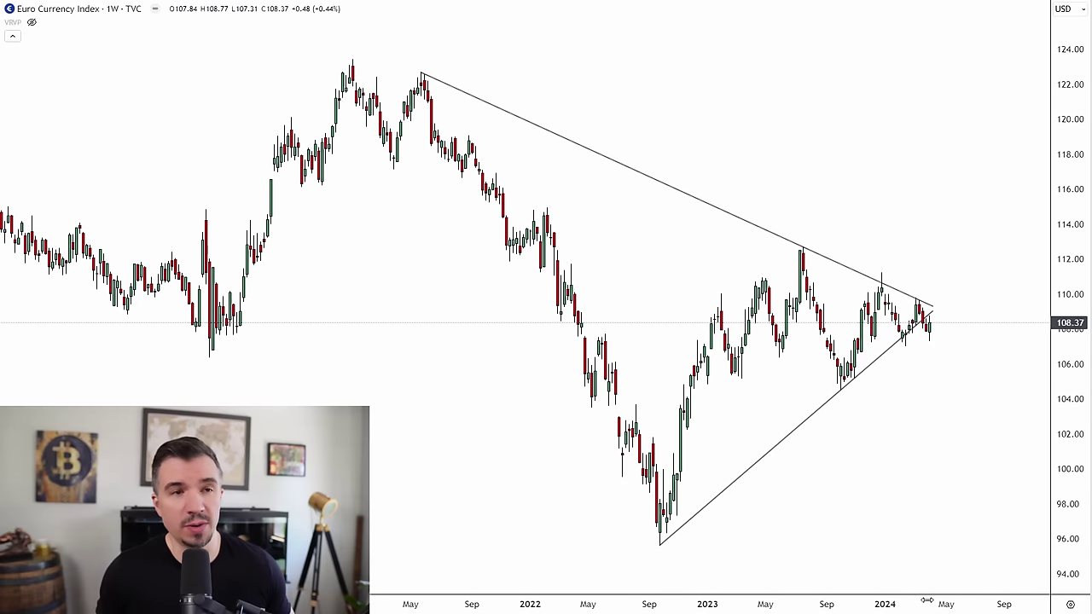
# Circle the October 2023 lows and the early March 2024 low on the rising trend line, brush along it from February, and box the latest candles below it.
pyautogui.moveTo(927, 601); pyautogui.dragTo(959, 375)
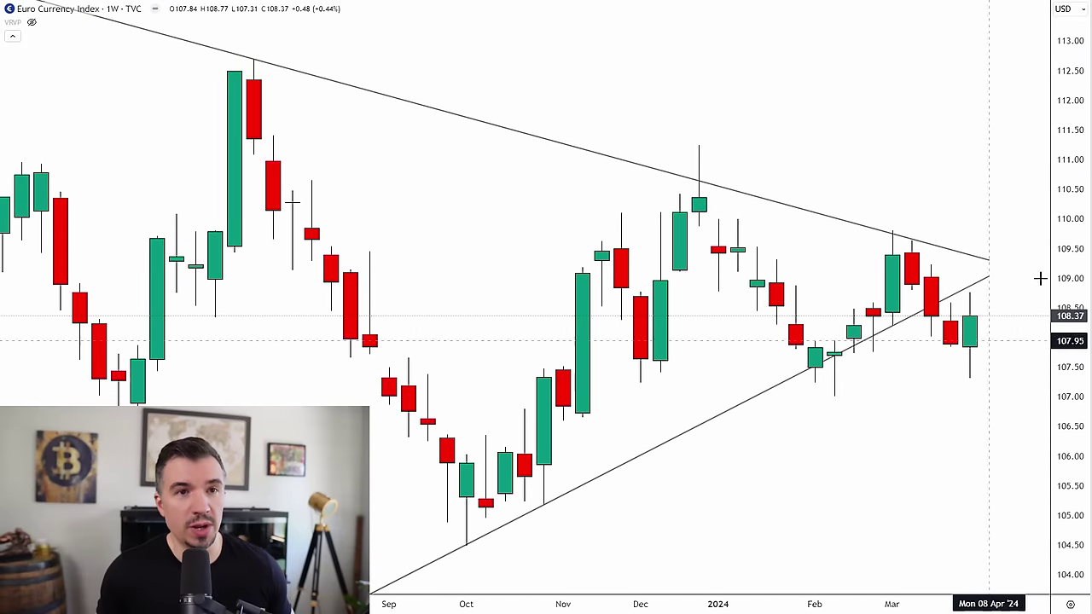
pyautogui.moveTo(1072, 235); pyautogui.dragTo(1071, 358)
pyautogui.moveTo(899, 460); pyautogui.dragTo(874, 423)
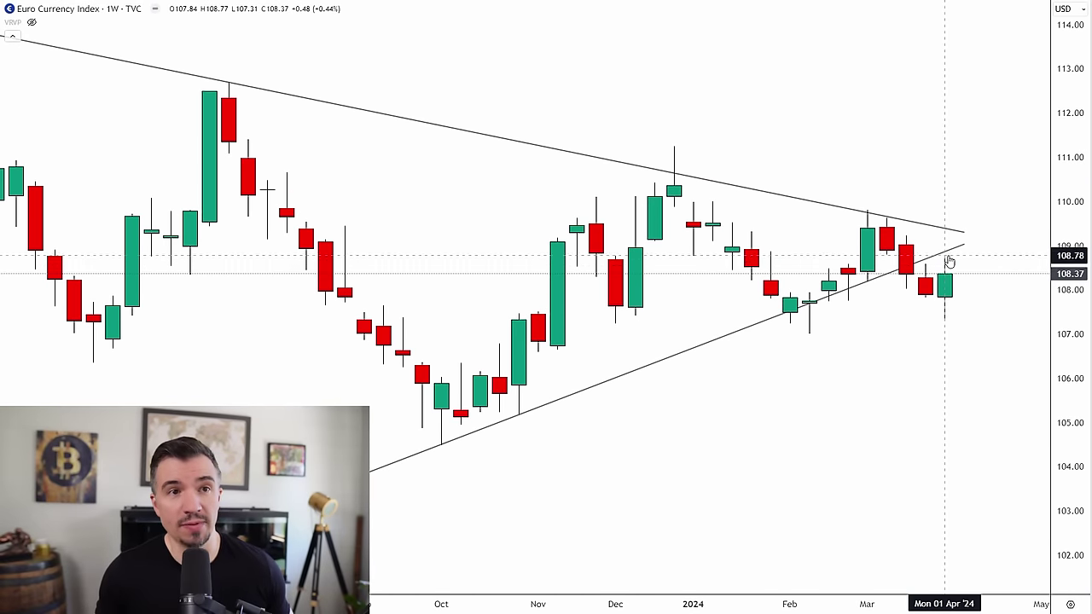
pyautogui.moveTo(94, 358); pyautogui.dragTo(114, 332)
pyautogui.moveTo(464, 418); pyautogui.dragTo(473, 411)
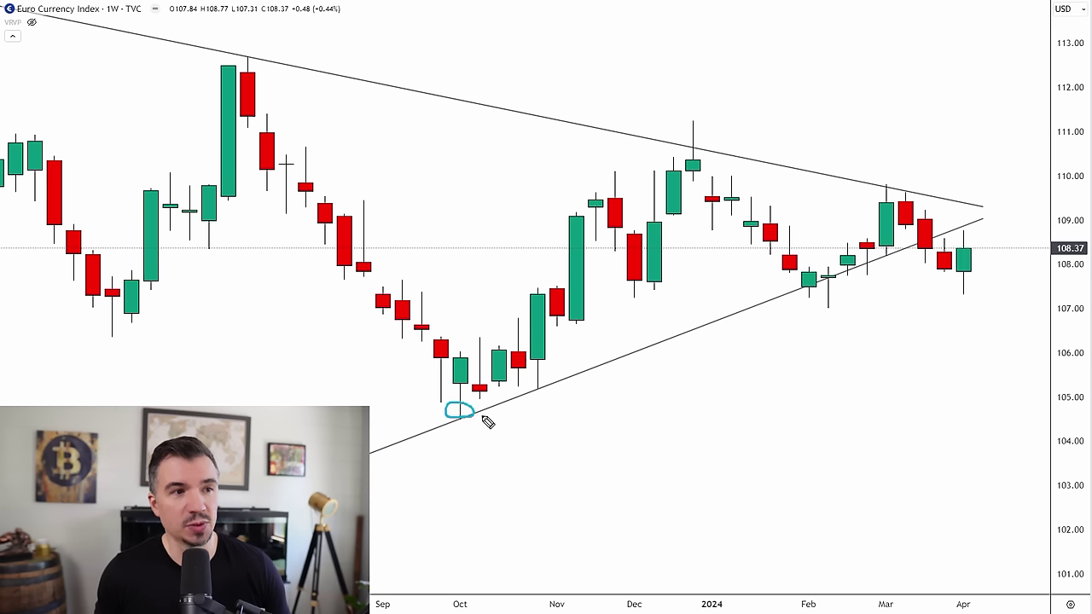
pyautogui.moveTo(556, 388); pyautogui.dragTo(526, 395)
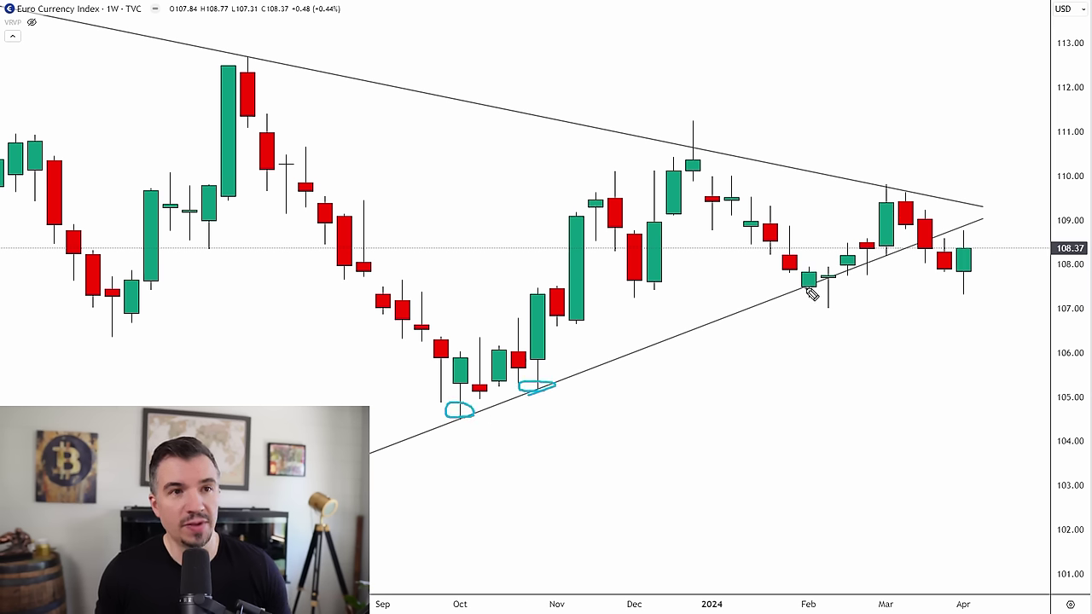
pyautogui.moveTo(808, 290)
pyautogui.mouseDown()
pyautogui.moveTo(895, 266)
pyautogui.moveTo(897, 249)
pyautogui.moveTo(877, 256)
pyautogui.moveTo(900, 252)
pyautogui.moveTo(891, 266)
pyautogui.mouseUp()
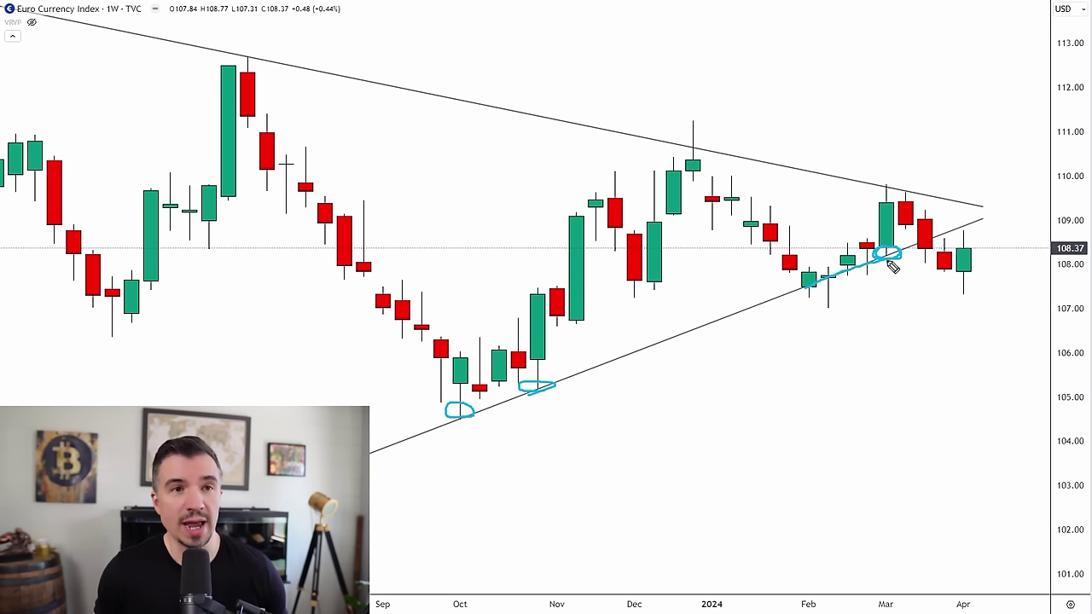
pyautogui.moveTo(918, 230)
pyautogui.mouseDown()
pyautogui.moveTo(919, 285)
pyautogui.moveTo(1007, 236)
pyautogui.moveTo(928, 232)
pyautogui.mouseUp()
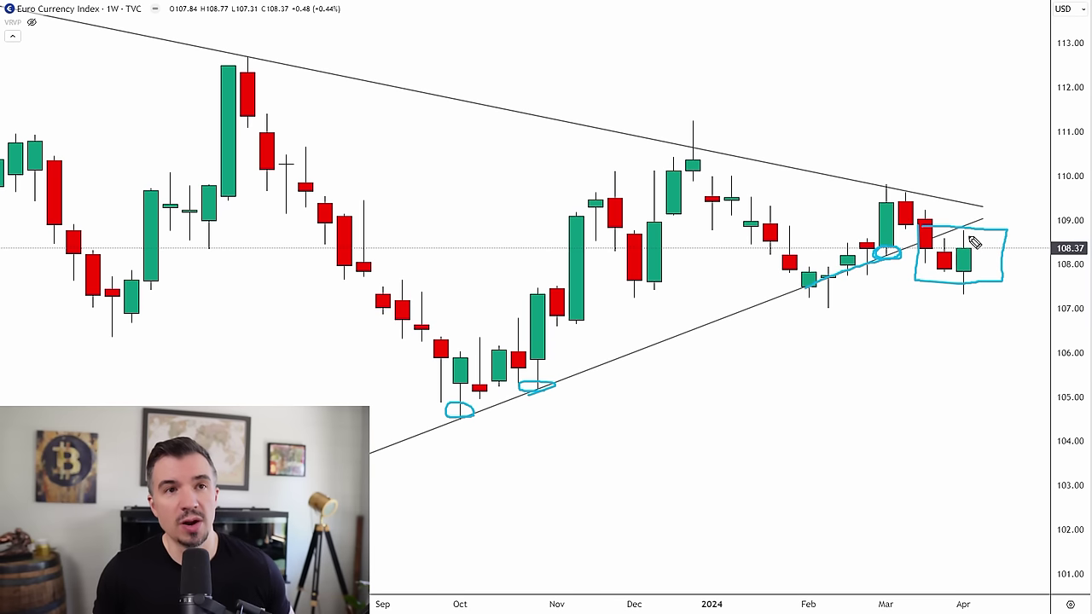
# Undo all brush marks and the box along the rising trend line of the Euro Currency Index chart.
pyautogui.hotkey('ctrl', 'z')
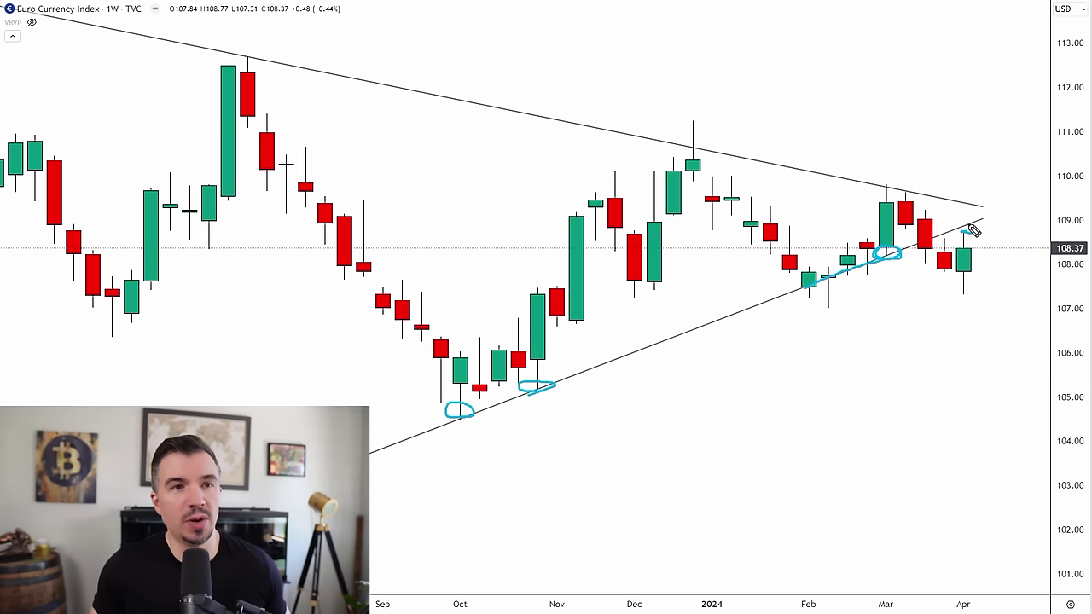
pyautogui.hotkey('ctrl', 'z')
pyautogui.hotkey('ctrl', 'z')
pyautogui.hotkey('ctrl', 'z')
pyautogui.hotkey('ctrl', 'z')
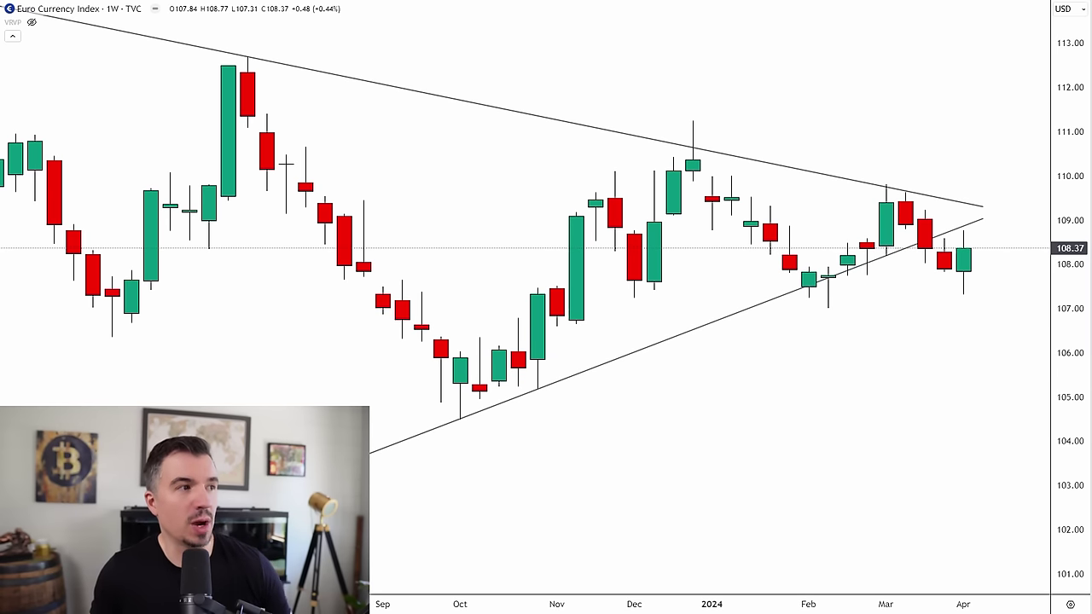
# Circle the early March 2024 low on the rising trend line and brush a projected path from the latest candle to retest the line from below.
pyautogui.moveTo(930, 602); pyautogui.dragTo(809, 610)
pyautogui.moveTo(1078, 404); pyautogui.dragTo(1078, 154)
pyautogui.moveTo(943, 275); pyautogui.dragTo(941, 392)
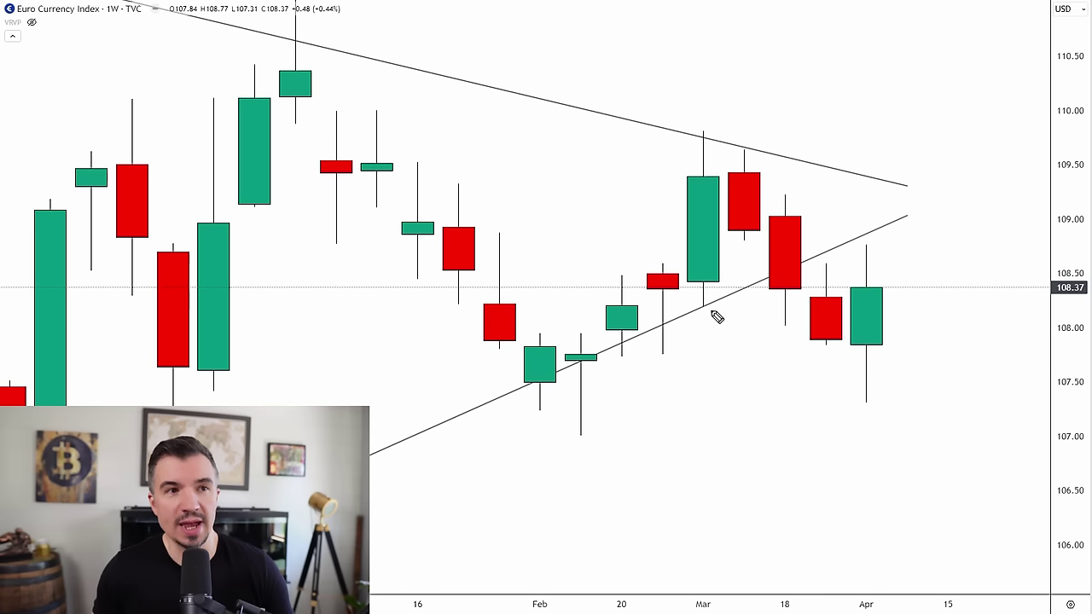
pyautogui.moveTo(691, 309)
pyautogui.mouseDown()
pyautogui.moveTo(719, 314)
pyautogui.moveTo(707, 313)
pyautogui.mouseUp()
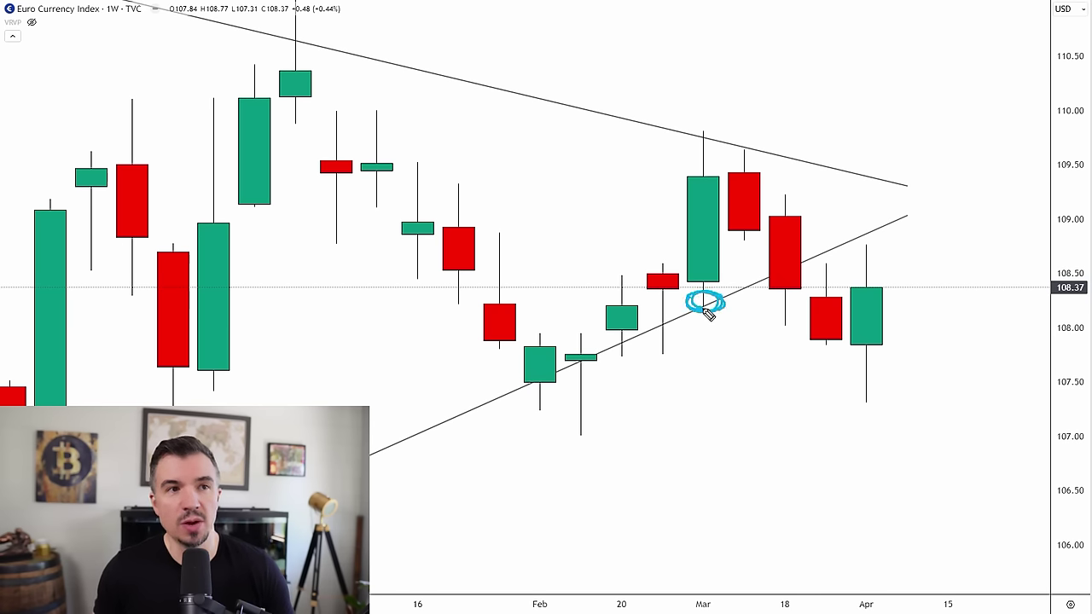
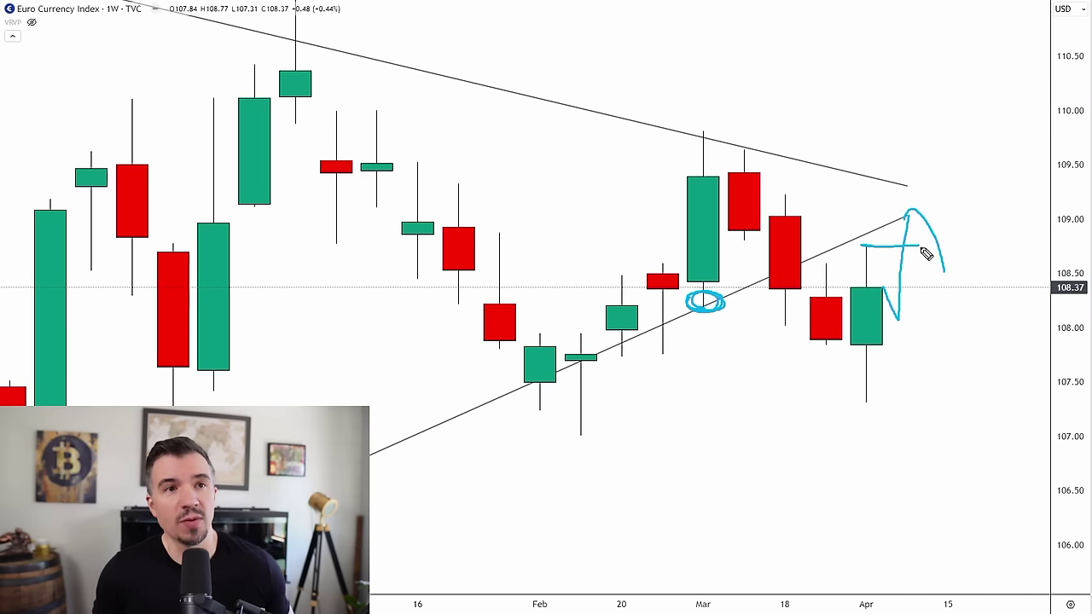
# Undo the projected path, the level stroke and the circle at the early March low.
pyautogui.hotkey('ctrl', 'z')
pyautogui.hotkey('ctrl', 'z')
pyautogui.hotkey('ctrl', 'z')
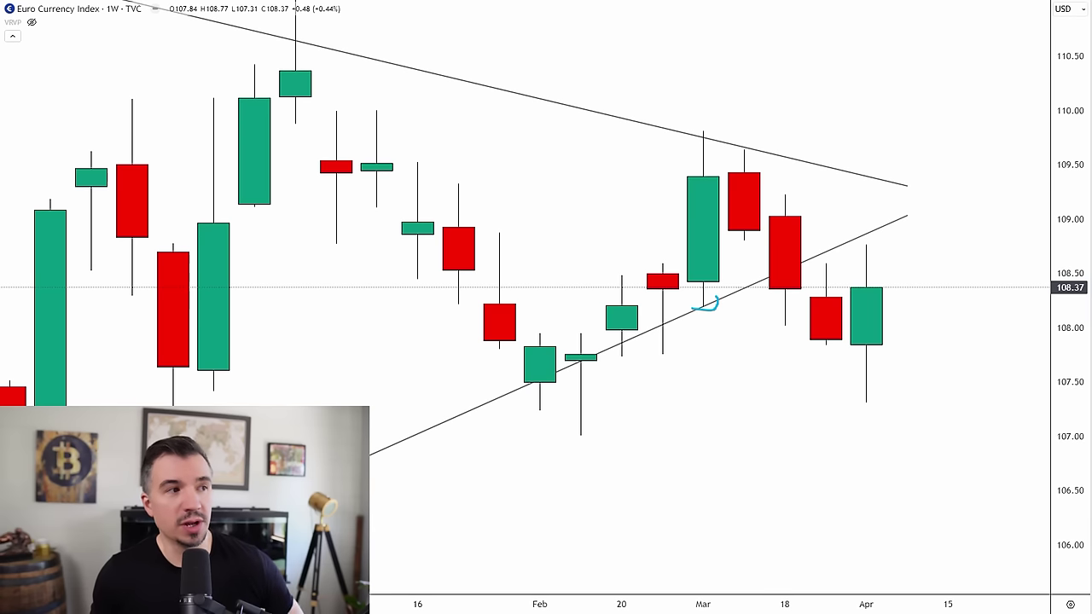
pyautogui.hotkey('ctrl', 'z')
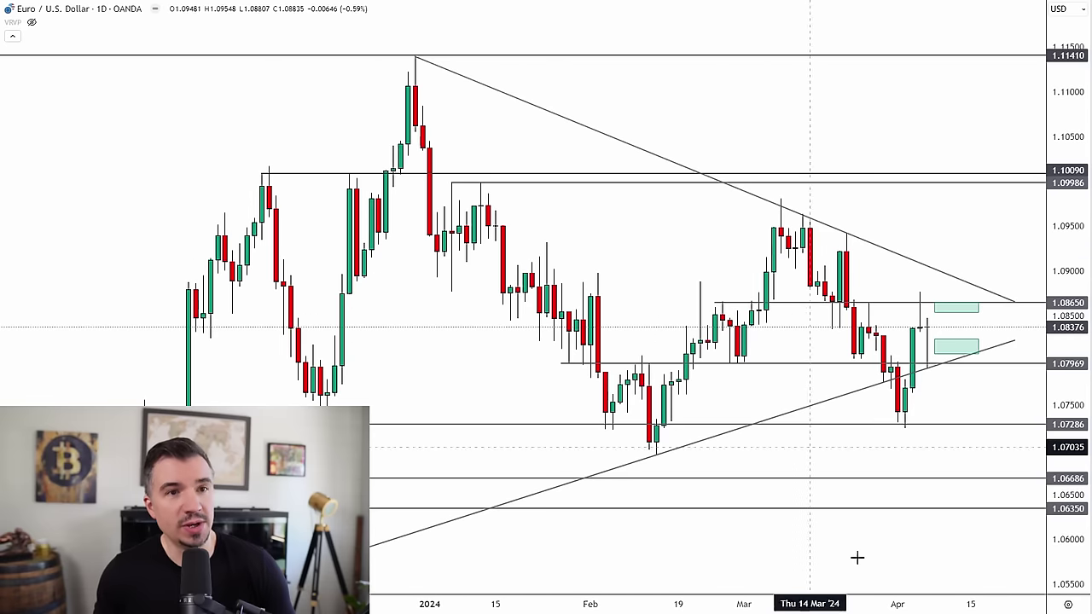
# On the daily Euro / U.S. Dollar chart, draw a projected path from the latest candle through about 1.0805, 1.0865, 1.0848 and the falling trend line to about 1.0848.
pyautogui.scroll(3, 868, 582)
pyautogui.scroll(1, 868, 583)
pyautogui.moveTo(1058, 249); pyautogui.dragTo(1045, 69)
pyautogui.moveTo(945, 188); pyautogui.dragTo(944, 138)
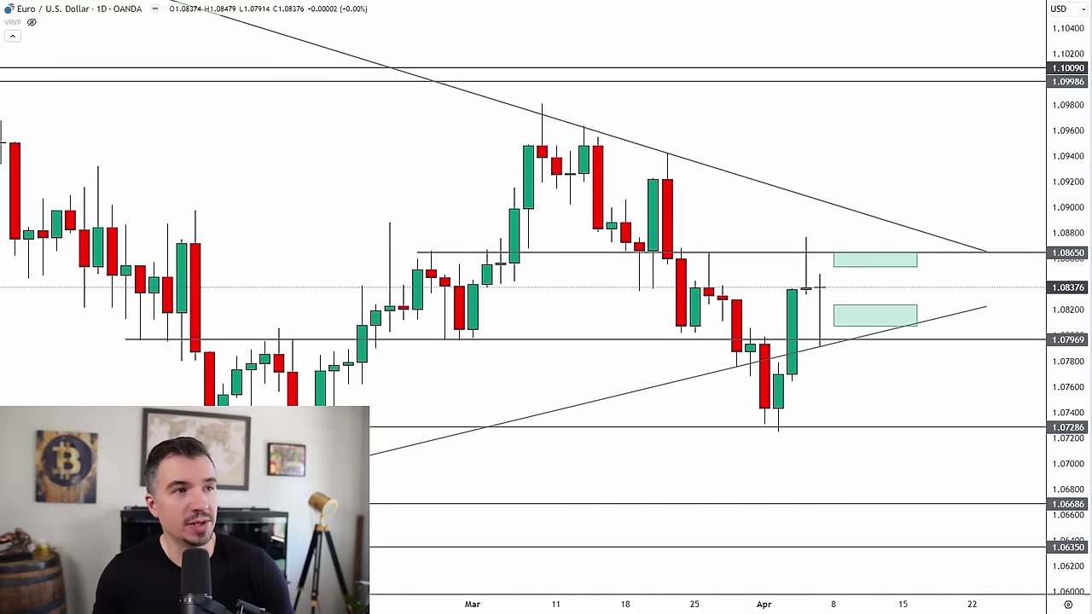
pyautogui.click(820, 285)
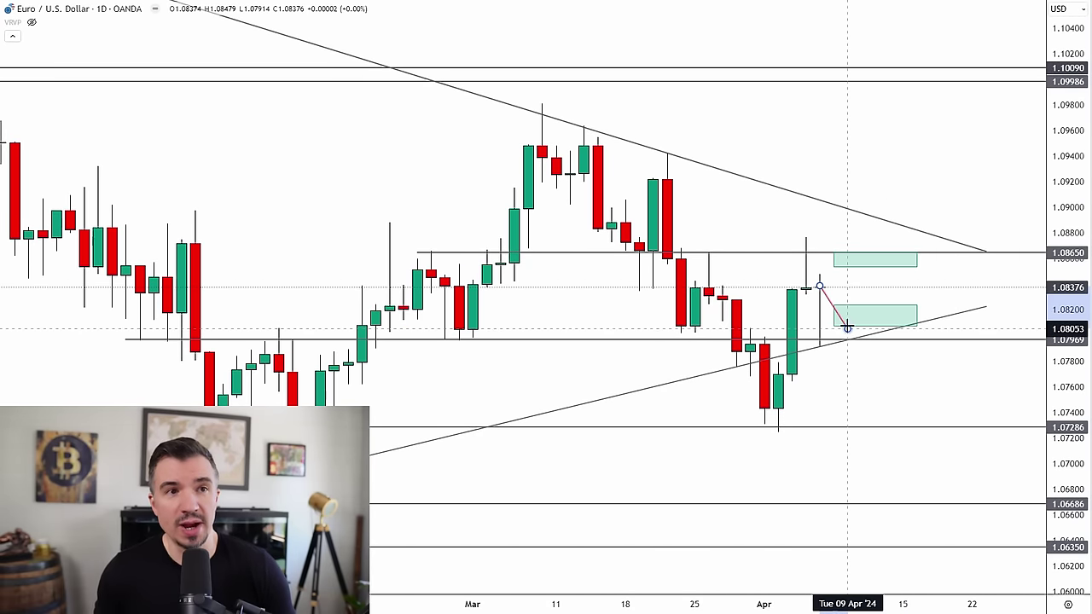
pyautogui.click(847, 328)
pyautogui.click(861, 252)
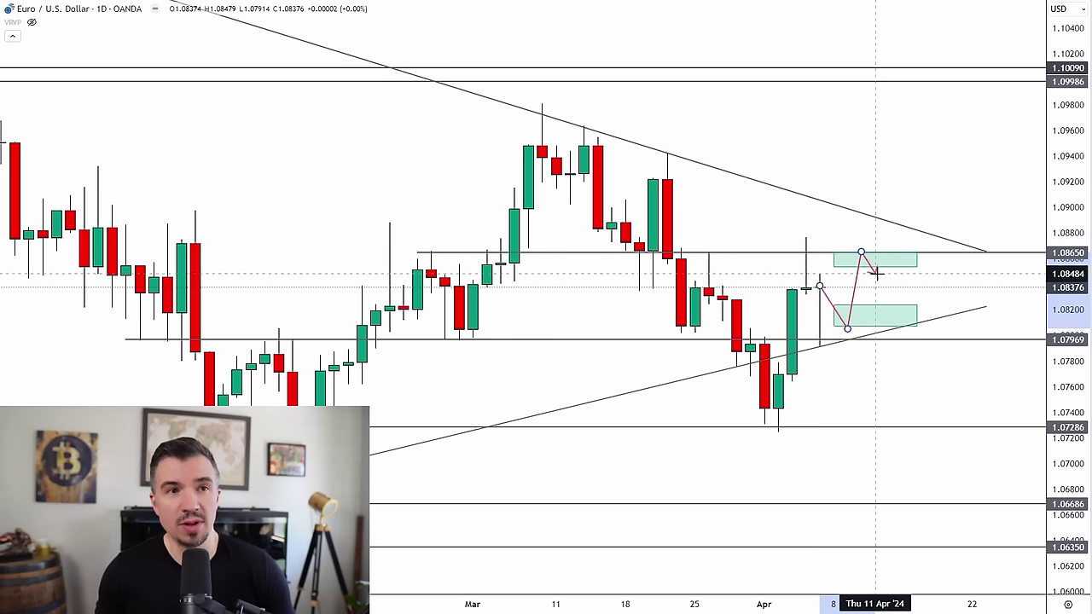
pyautogui.click(875, 273)
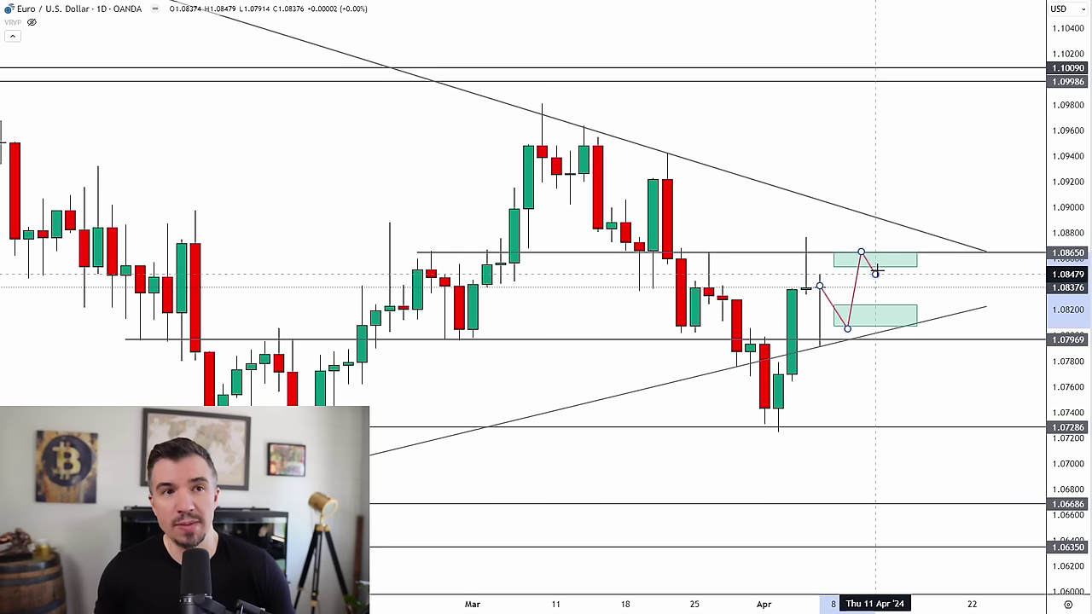
pyautogui.click(889, 222)
pyautogui.doubleClick(903, 275)
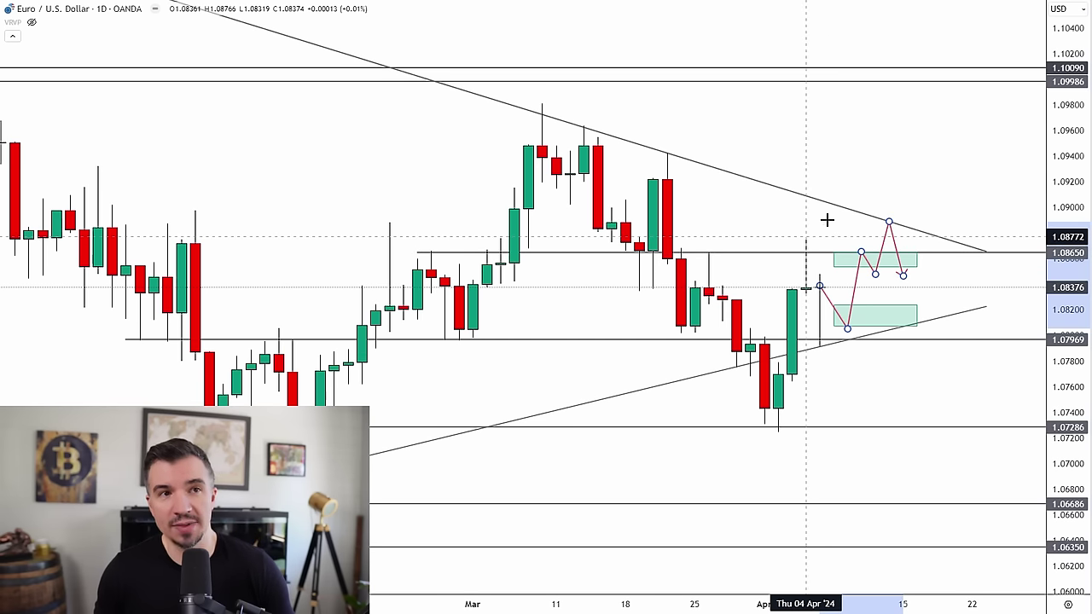
pyautogui.click(859, 185)
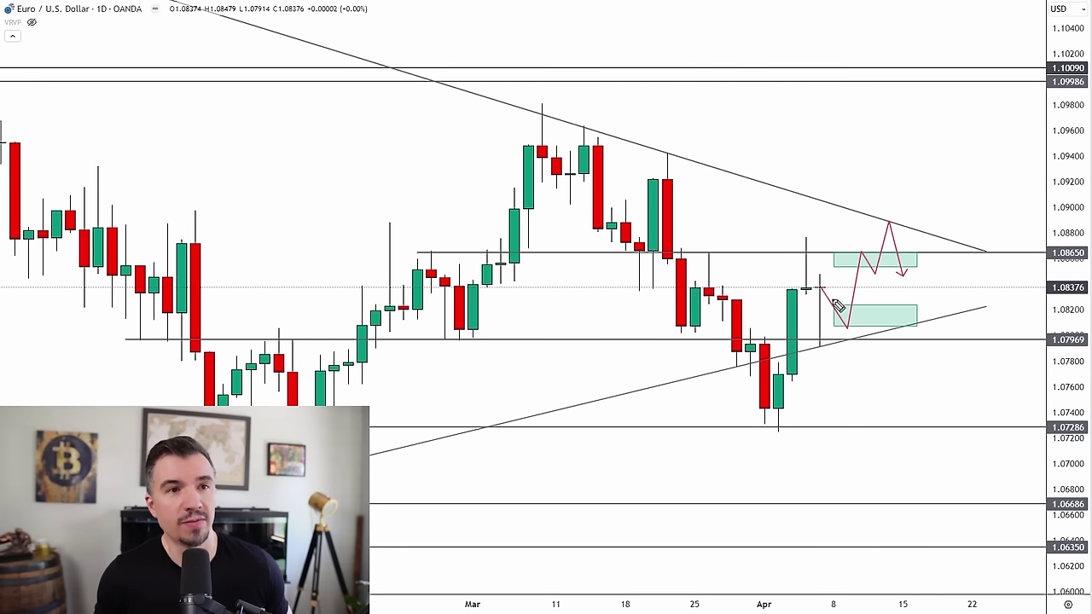
# Brush boxed zigzag scenarios above the falling and below the rising trend line, and undo these strokes while keeping the projected path.
pyautogui.moveTo(820, 286)
pyautogui.mouseDown()
pyautogui.moveTo(865, 365)
pyautogui.moveTo(917, 377)
pyautogui.moveTo(934, 358)
pyautogui.moveTo(864, 352)
pyautogui.mouseUp()
pyautogui.moveTo(837, 305)
pyautogui.mouseDown()
pyautogui.moveTo(883, 192)
pyautogui.moveTo(972, 177)
pyautogui.moveTo(905, 160)
pyautogui.mouseUp()
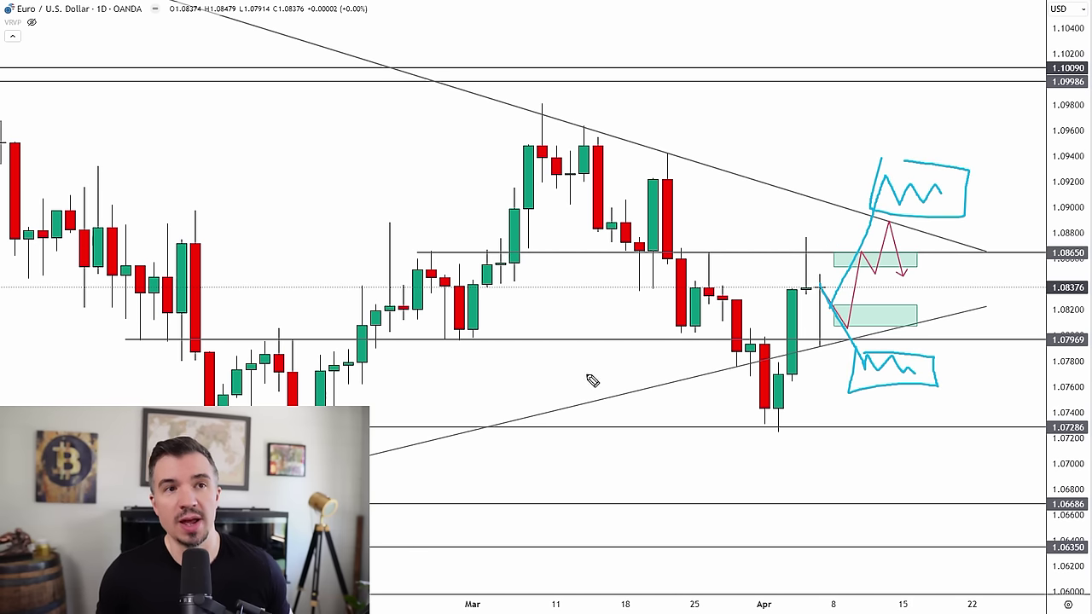
pyautogui.hotkey('ctrl', 'z')
pyautogui.hotkey('ctrl', 'z')
pyautogui.hotkey('ctrl', 'z')
pyautogui.hotkey('ctrl', 'z')
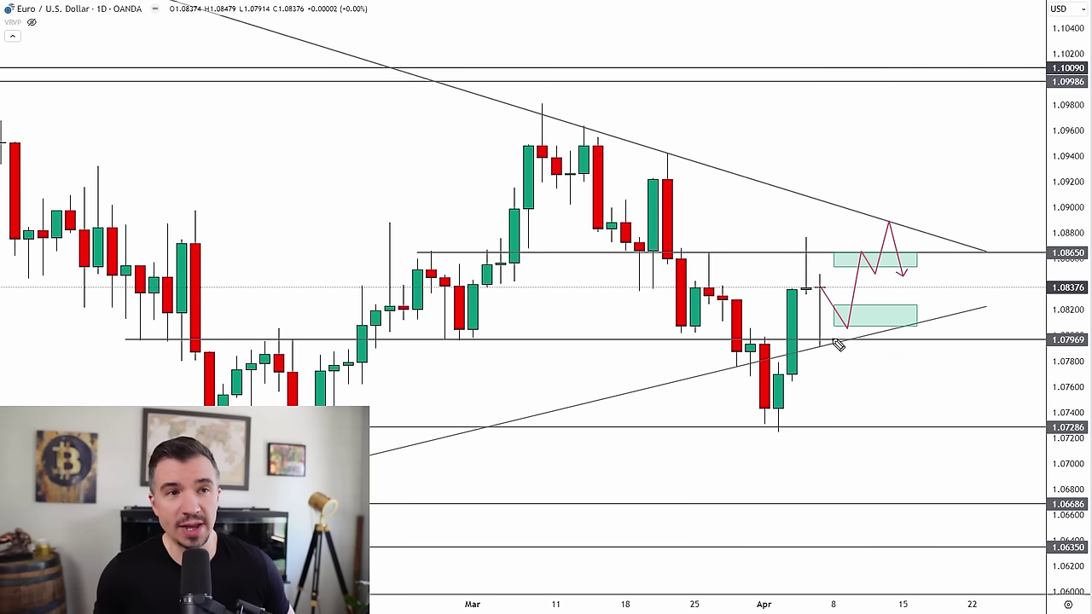
# Brush strokes along the 1.08650 resistance and 1.07969 support on the Euro / U.S. Dollar chart.
pyautogui.moveTo(467, 243); pyautogui.dragTo(1038, 229)
pyautogui.moveTo(553, 364); pyautogui.dragTo(1043, 359)
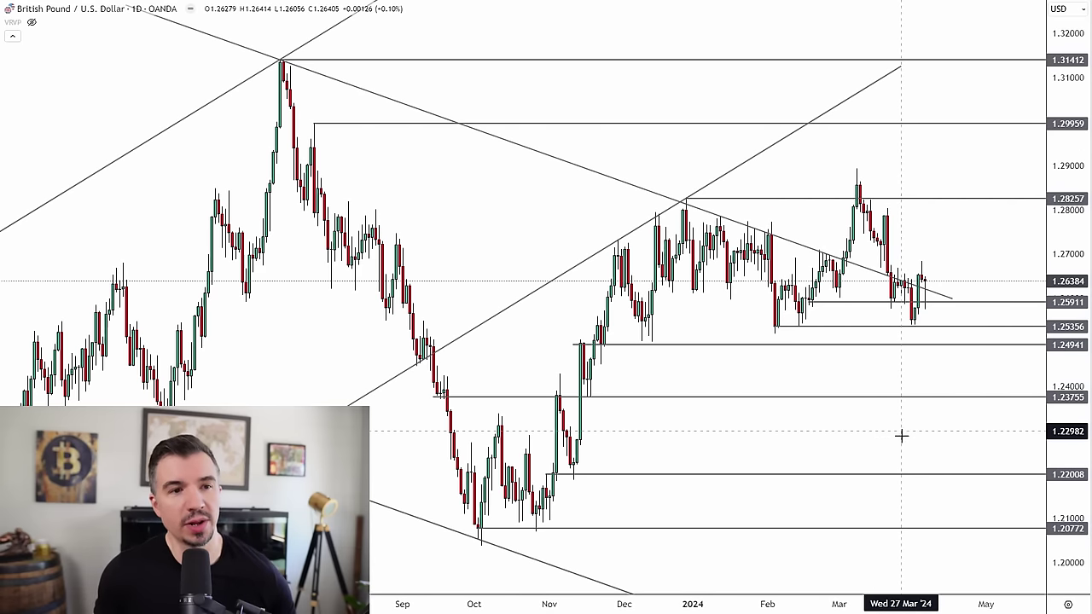
# On the daily British Pound / U.S. Dollar chart, circle the May and October 2023 lows on the lower falling channel line.
pyautogui.scroll(-2, 861, 580)
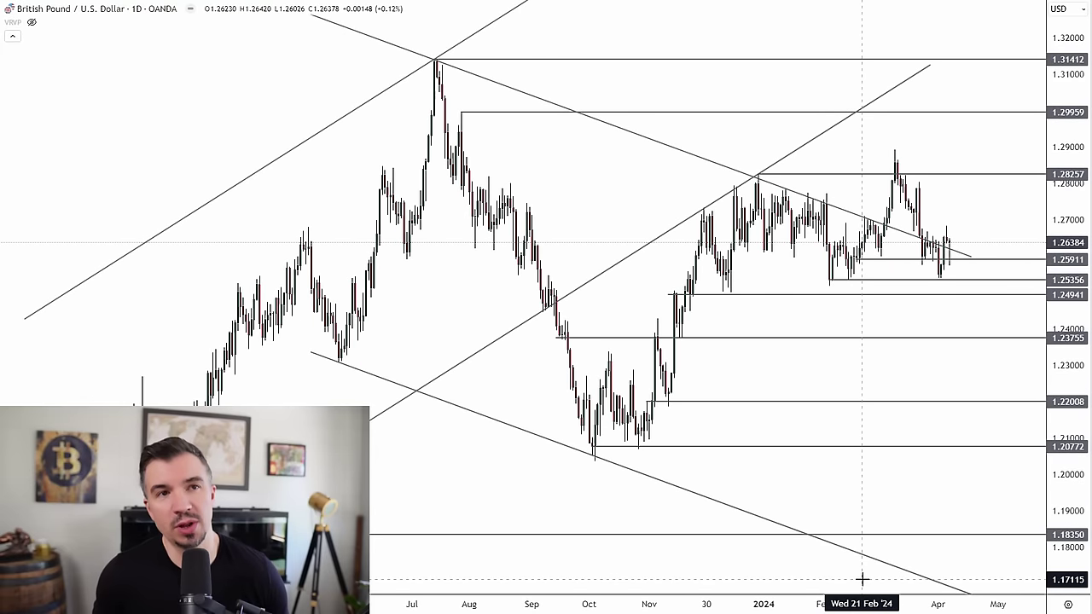
pyautogui.scroll(-1, 870, 568)
pyautogui.moveTo(1078, 208); pyautogui.dragTo(1077, 316)
pyautogui.moveTo(987, 223); pyautogui.dragTo(967, 202)
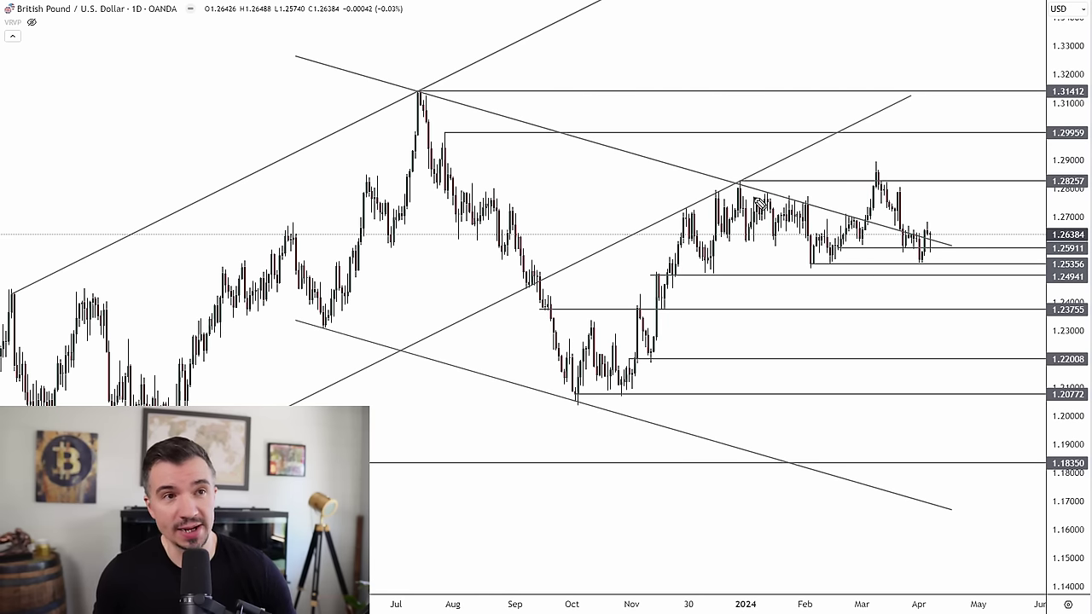
pyautogui.moveTo(308, 328); pyautogui.dragTo(305, 322)
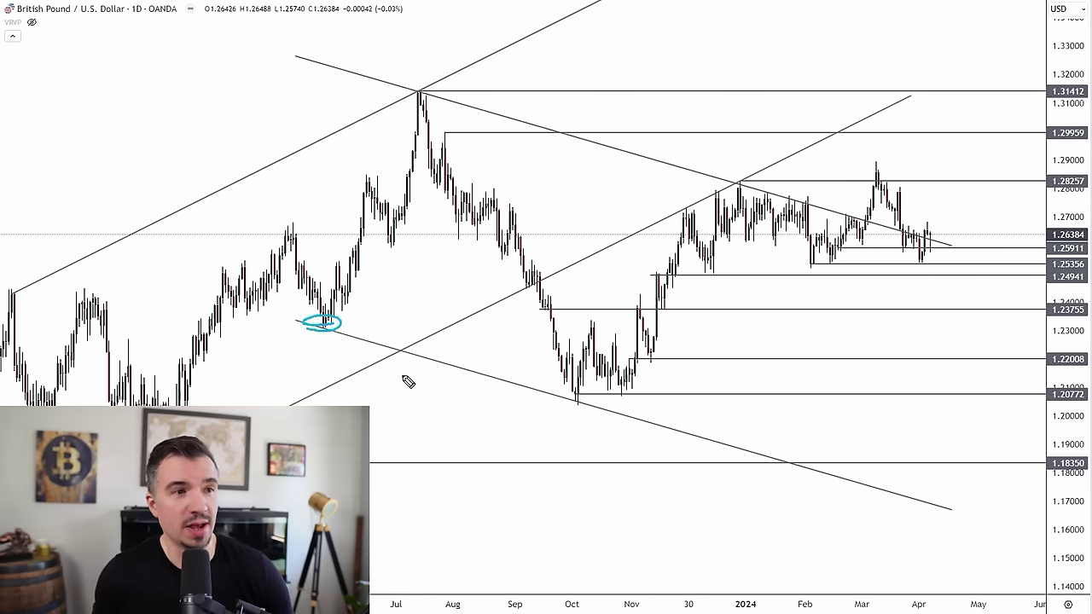
pyautogui.moveTo(576, 407); pyautogui.dragTo(587, 396)
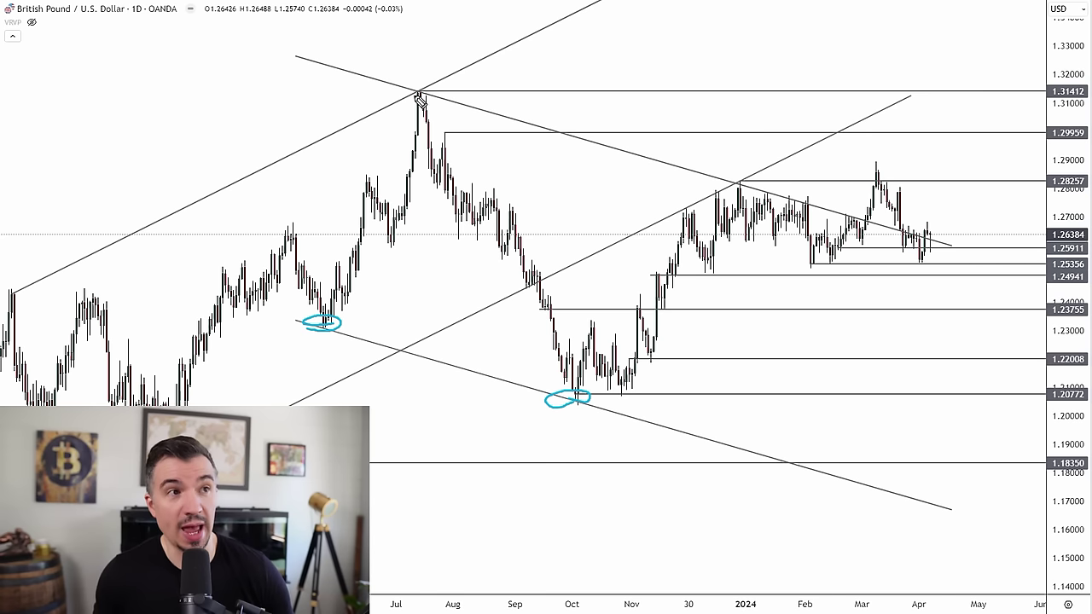
# Mark the upper falling channel line's touches from July 2023 to February 2024, and box the March swing above it and the recent candles below it.
pyautogui.moveTo(419, 96); pyautogui.dragTo(433, 88)
pyautogui.moveTo(744, 189); pyautogui.dragTo(747, 181)
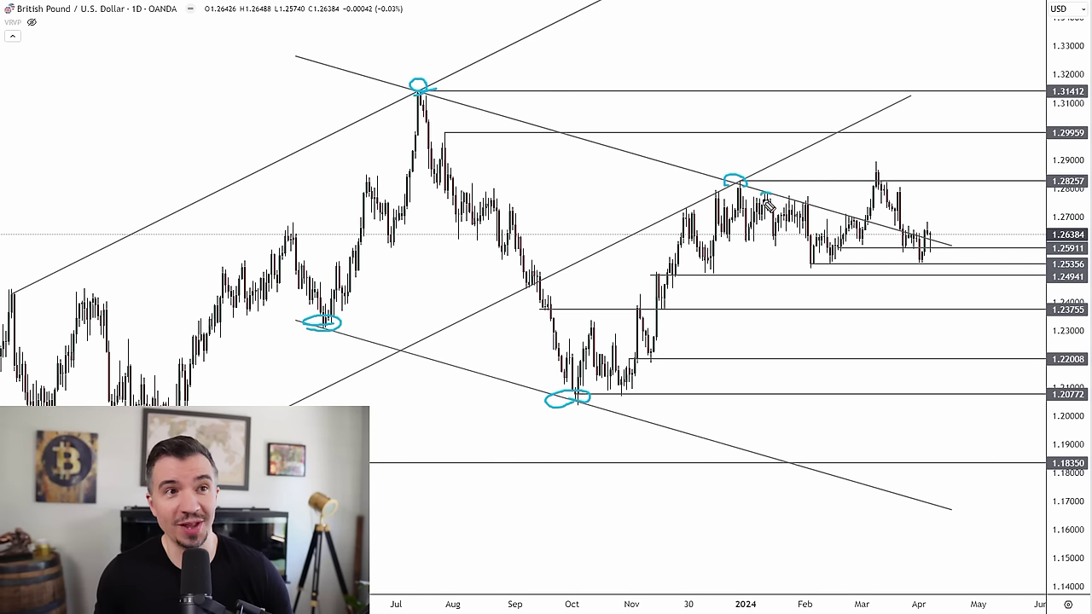
pyautogui.moveTo(800, 207)
pyautogui.mouseDown()
pyautogui.moveTo(852, 215)
pyautogui.moveTo(869, 170)
pyautogui.moveTo(866, 197)
pyautogui.moveTo(891, 223)
pyautogui.moveTo(912, 224)
pyautogui.moveTo(918, 175)
pyautogui.moveTo(872, 165)
pyautogui.mouseUp()
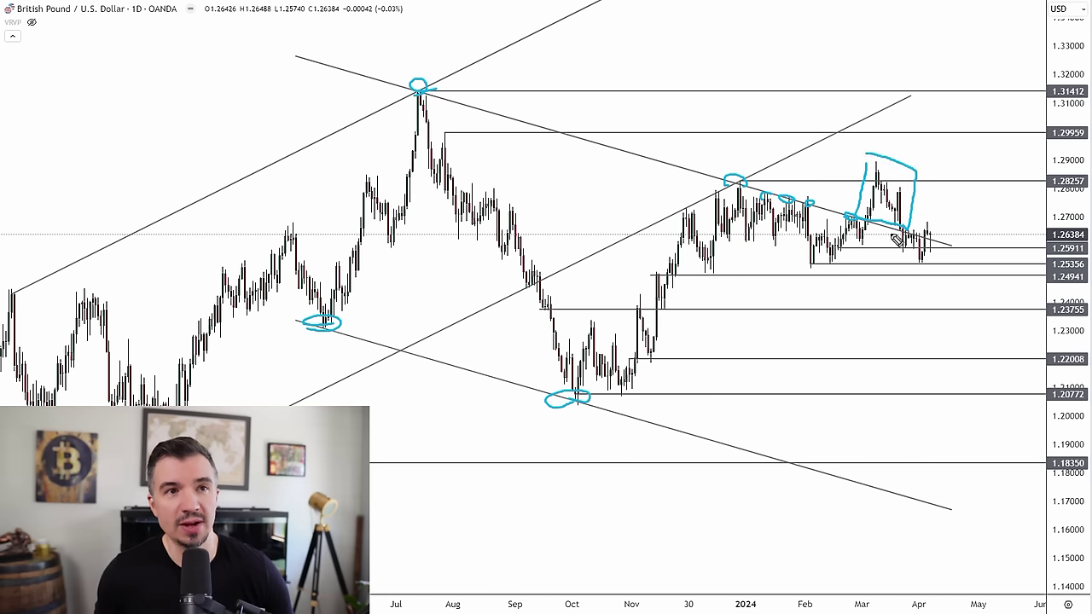
pyautogui.moveTo(898, 241)
pyautogui.mouseDown()
pyautogui.moveTo(923, 262)
pyautogui.moveTo(907, 243)
pyautogui.mouseUp()
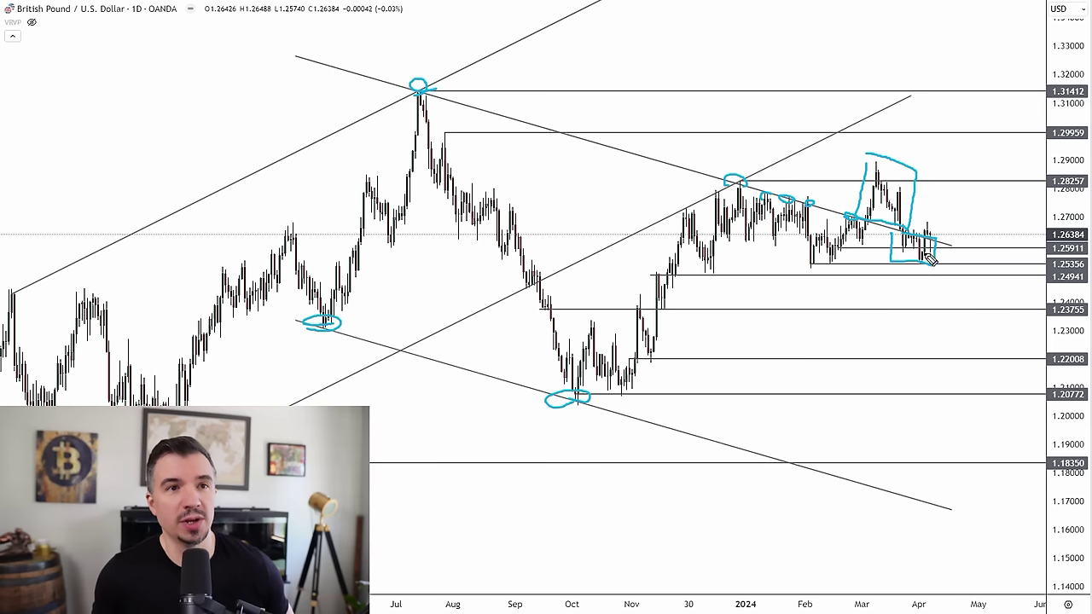
# Undo all brushed circles and boxes on the British Pound / U.S. Dollar channel lines.
pyautogui.hotkey('ctrl', 'z')
pyautogui.hotkey('ctrl', 'z')
pyautogui.hotkey('ctrl', 'z')
pyautogui.hotkey('ctrl', 'z')
pyautogui.hotkey('ctrl', 'z')
pyautogui.hotkey('ctrl', 'z')
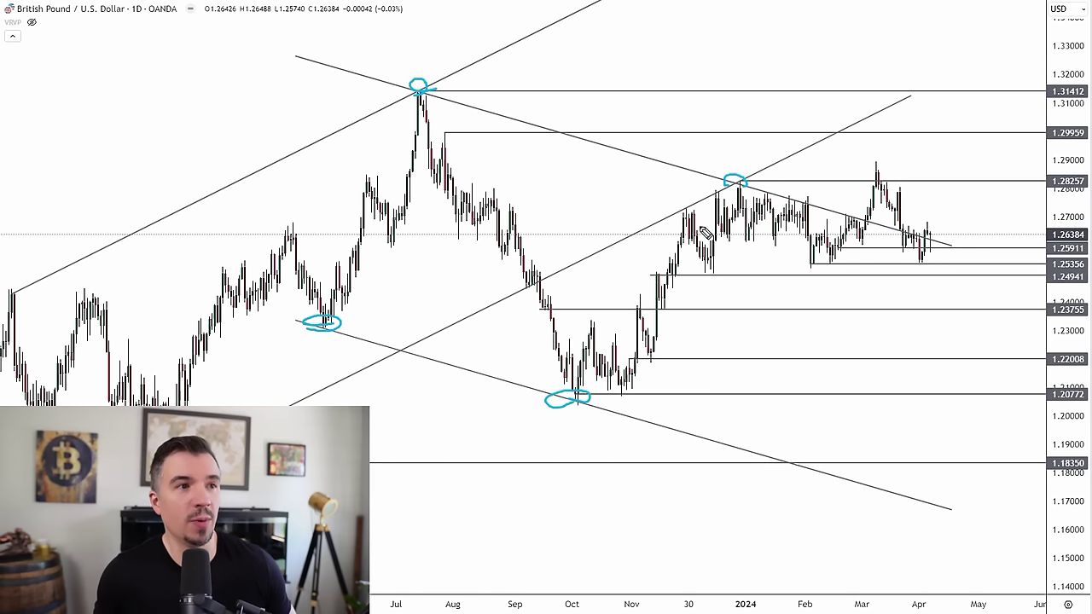
pyautogui.hotkey('ctrl', 'z')
pyautogui.hotkey('ctrl', 'z')
pyautogui.hotkey('ctrl', 'z')
pyautogui.hotkey('ctrl', 'z')
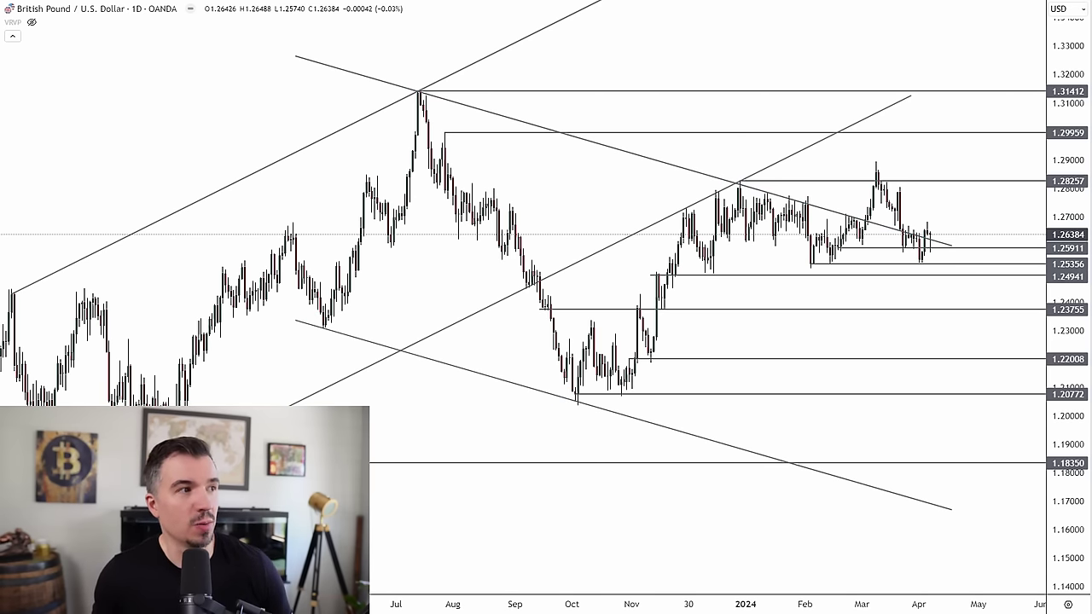
# Reset the chart view, circle the late-March low near 1.25911, outline the March swing above the falling trend line, and brush along the line's late-March retest.
pyautogui.rightClick(98, 127)
pyautogui.click(126, 135)
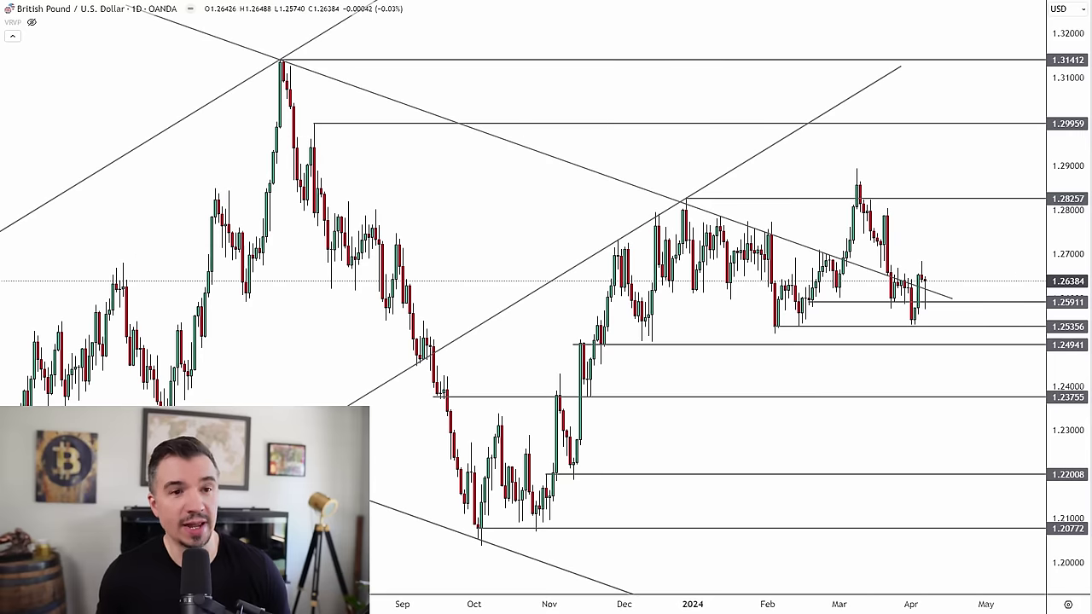
pyautogui.moveTo(915, 605); pyautogui.dragTo(656, 605)
pyautogui.moveTo(687, 264); pyautogui.dragTo(938, 326)
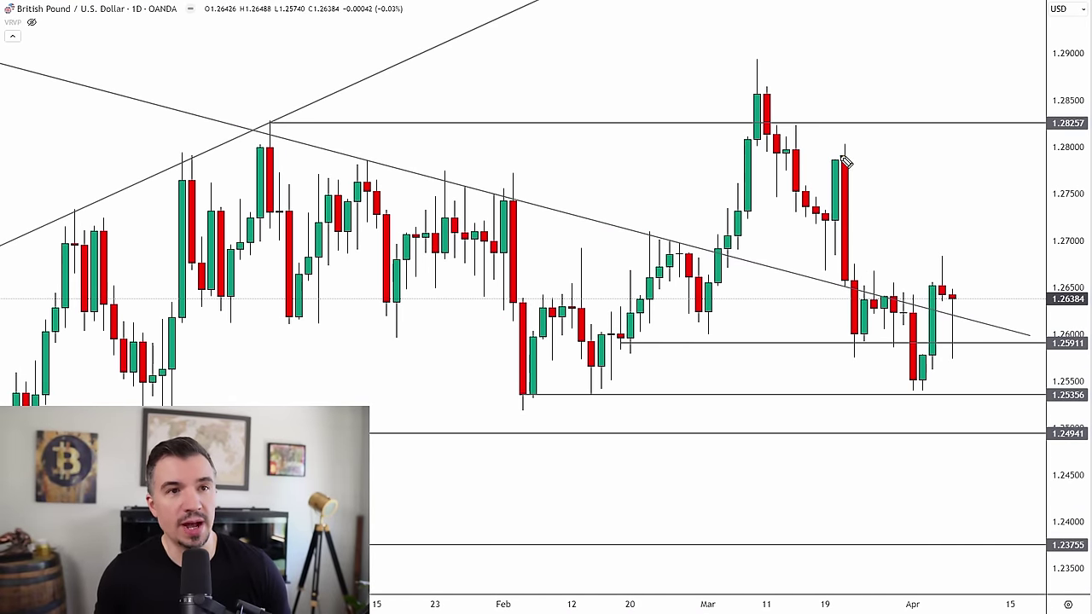
pyautogui.moveTo(845, 337)
pyautogui.mouseDown()
pyautogui.moveTo(868, 336)
pyautogui.moveTo(837, 343)
pyautogui.moveTo(832, 322)
pyautogui.mouseUp()
pyautogui.moveTo(740, 71)
pyautogui.mouseDown()
pyautogui.moveTo(696, 177)
pyautogui.moveTo(849, 287)
pyautogui.moveTo(895, 166)
pyautogui.moveTo(766, 65)
pyautogui.mouseUp()
pyautogui.moveTo(881, 305)
pyautogui.mouseDown()
pyautogui.moveTo(857, 294)
pyautogui.moveTo(930, 312)
pyautogui.moveTo(861, 297)
pyautogui.mouseUp()
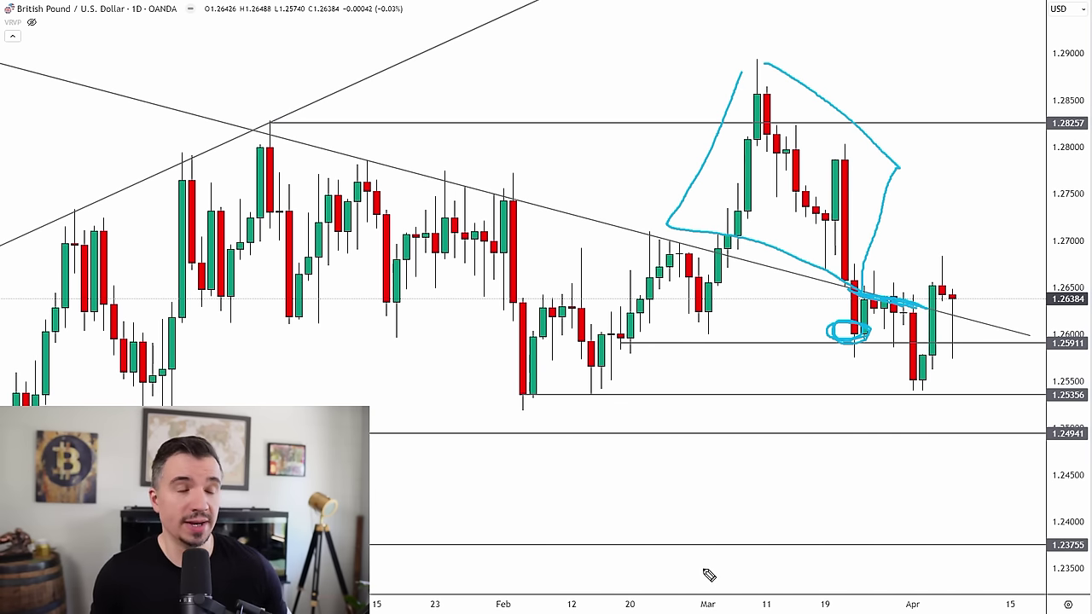
# Undo the circle, swing outline and trend line stroke around the March 2024 candles.
pyautogui.hotkey('ctrl', 'z')
pyautogui.hotkey('ctrl', 'z')
pyautogui.hotkey('ctrl', 'z')
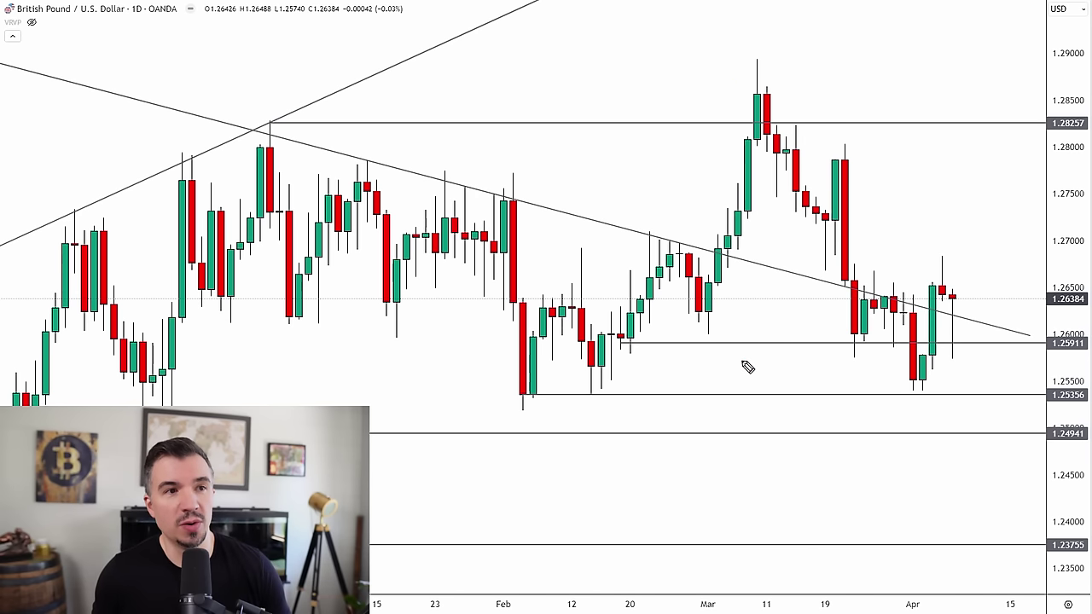
# Circle the February and March touches of the 1.25911 level, and outline the early-April candles around that level and the falling trend line.
pyautogui.moveTo(623, 350); pyautogui.dragTo(641, 339)
pyautogui.moveTo(713, 339); pyautogui.dragTo(712, 338)
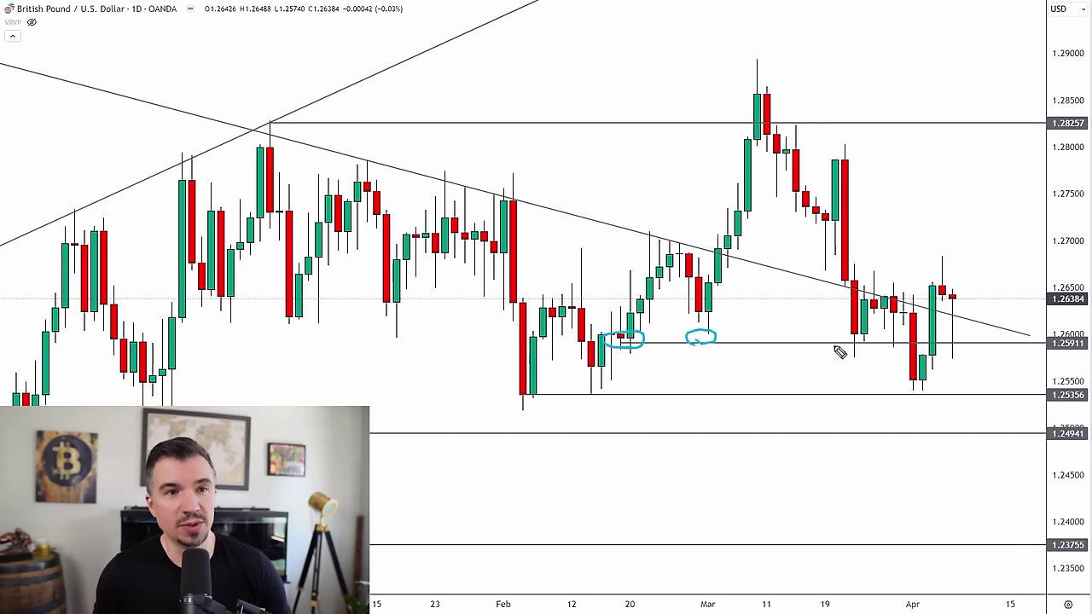
pyautogui.moveTo(839, 342)
pyautogui.mouseDown()
pyautogui.moveTo(897, 339)
pyautogui.moveTo(921, 385)
pyautogui.moveTo(933, 357)
pyautogui.mouseUp()
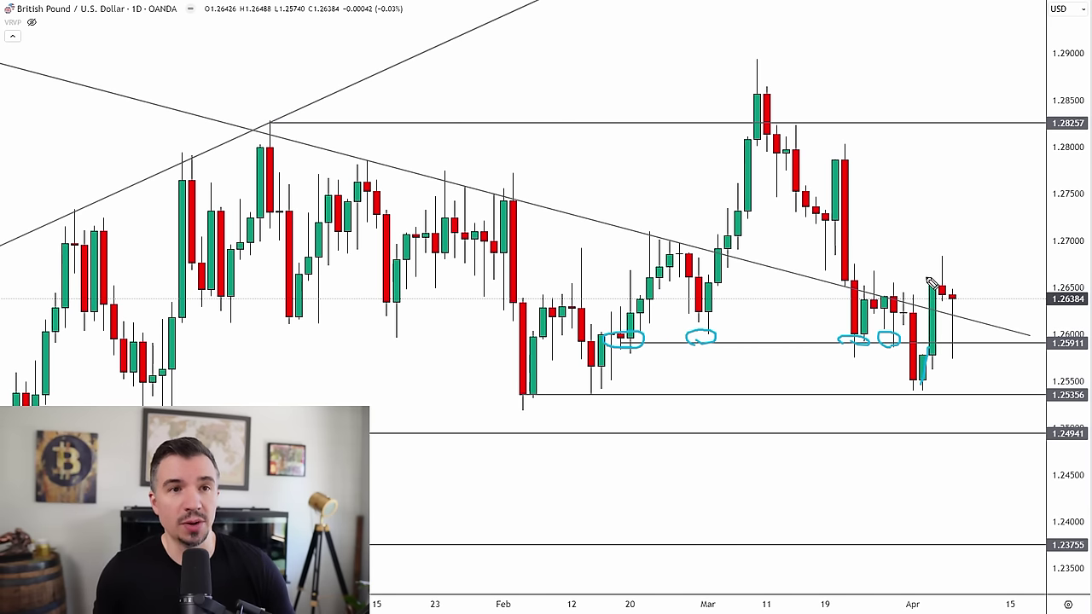
pyautogui.moveTo(931, 283)
pyautogui.mouseDown()
pyautogui.moveTo(920, 309)
pyautogui.moveTo(953, 287)
pyautogui.moveTo(926, 278)
pyautogui.mouseUp()
pyautogui.moveTo(944, 348)
pyautogui.mouseDown()
pyautogui.moveTo(923, 345)
pyautogui.moveTo(969, 327)
pyautogui.mouseUp()
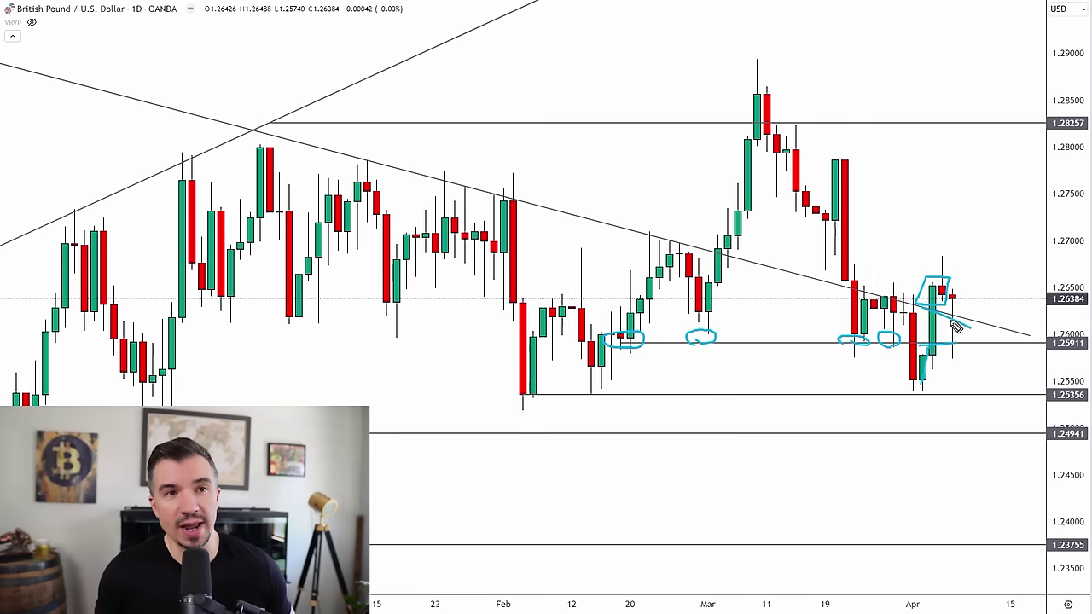
# Undo all brushed circles and outlines along the 1.25911 level and around the April candles.
pyautogui.hotkey('ctrl', 'z')
pyautogui.hotkey('ctrl', 'z')
pyautogui.hotkey('ctrl', 'z')
pyautogui.hotkey('ctrl', 'z')
pyautogui.hotkey('ctrl', 'z')
pyautogui.hotkey('ctrl', 'z')
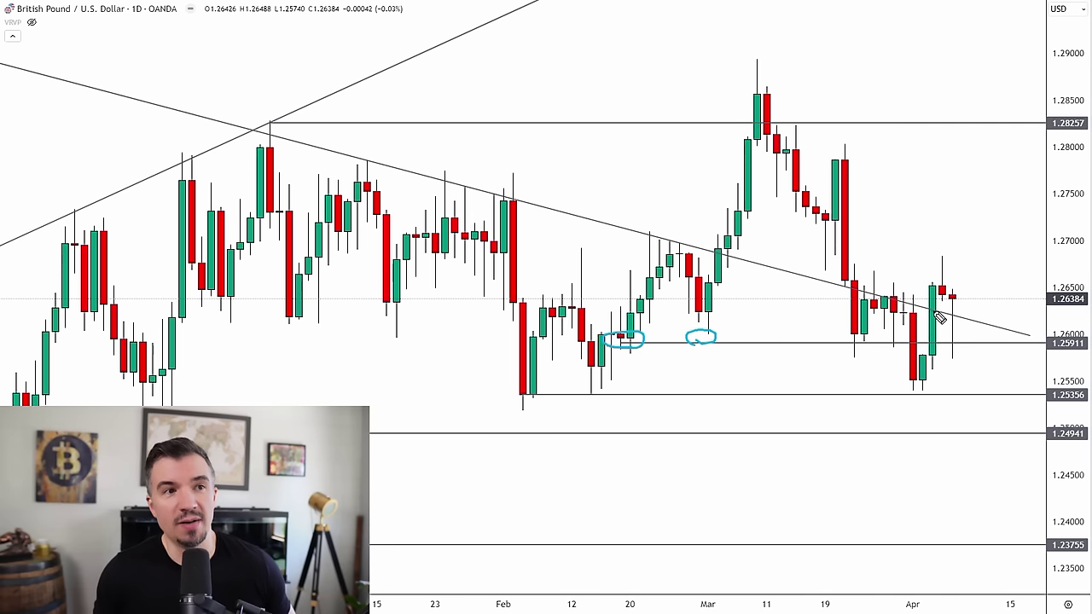
pyautogui.hotkey('ctrl', 'z')
pyautogui.hotkey('ctrl', 'z')
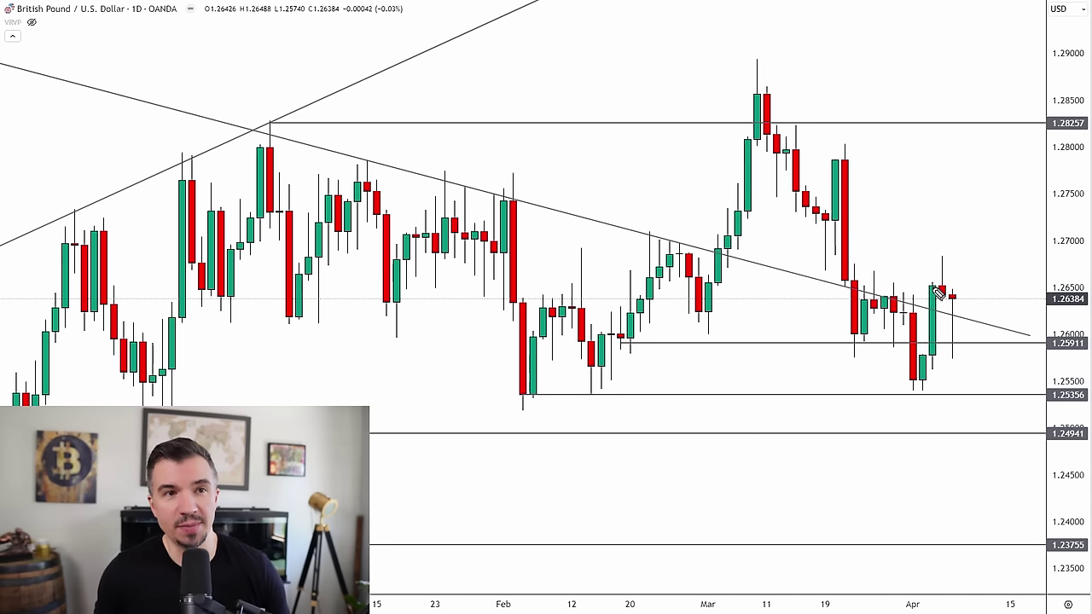
# Brush short lines at about 1.2655 and 1.2580 beside the early-April candles, with a zigzag path between them.
pyautogui.moveTo(932, 284); pyautogui.dragTo(989, 279)
pyautogui.moveTo(924, 354); pyautogui.dragTo(977, 350)
pyautogui.moveTo(933, 316)
pyautogui.mouseDown()
pyautogui.moveTo(961, 335)
pyautogui.moveTo(988, 327)
pyautogui.mouseUp()
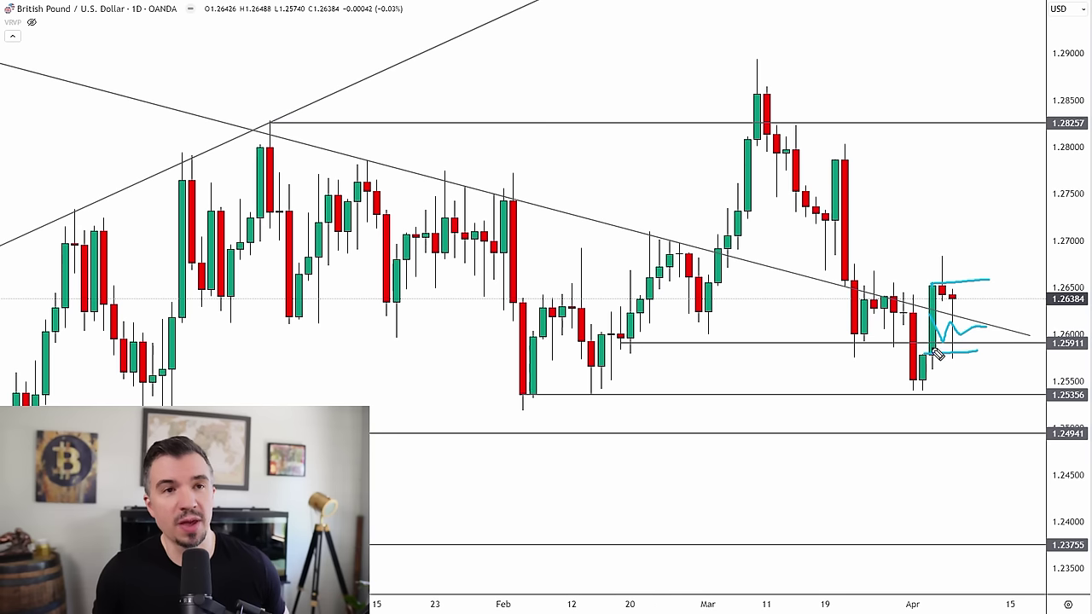
# Undo the two short lines and the zigzag beside the early-April candles.
pyautogui.hotkey('ctrl', 'z')
pyautogui.hotkey('ctrl', 'z')
pyautogui.hotkey('ctrl', 'z')
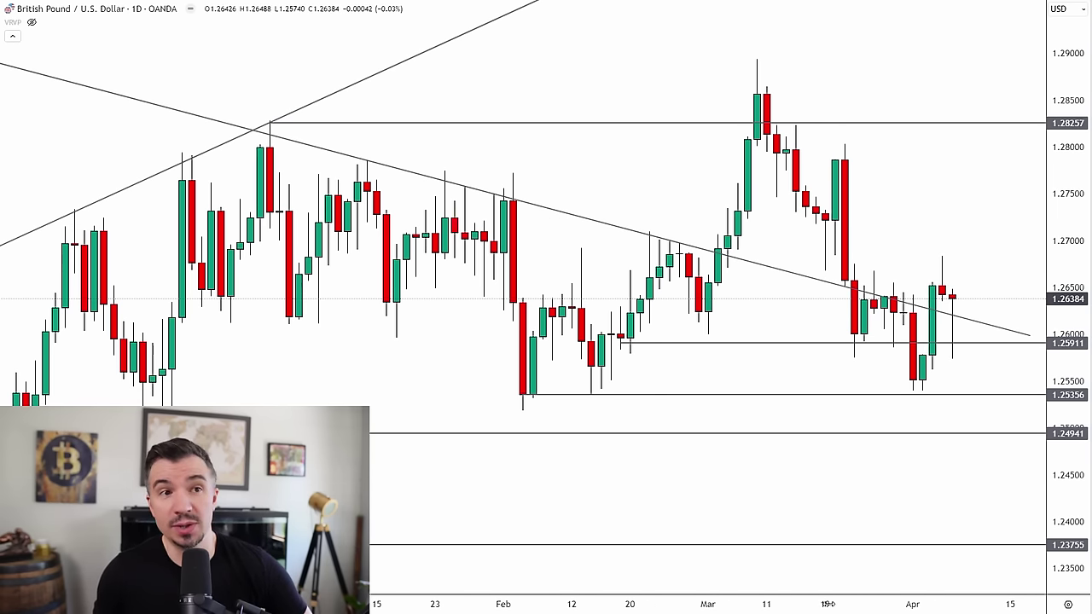
# Brush a projected drop from the current price to below 1.25911, and box the latest April candles above the falling trend line.
pyautogui.scroll(-3, 981, 187)
pyautogui.scroll(-2, 938, 196)
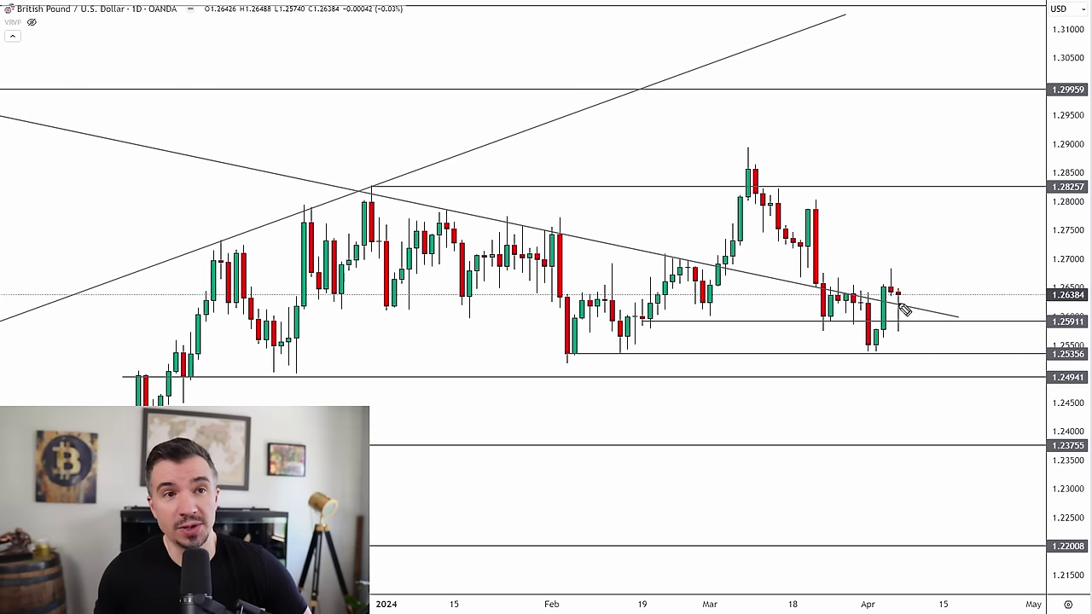
pyautogui.moveTo(902, 293)
pyautogui.mouseDown()
pyautogui.moveTo(915, 335)
pyautogui.moveTo(945, 334)
pyautogui.mouseUp()
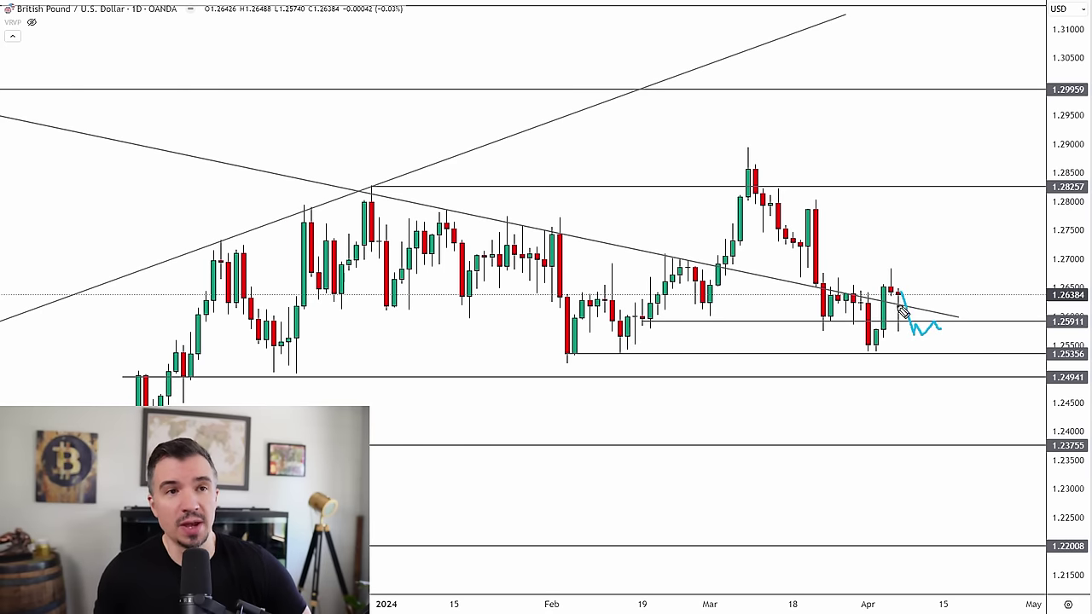
pyautogui.moveTo(869, 303); pyautogui.dragTo(879, 268)
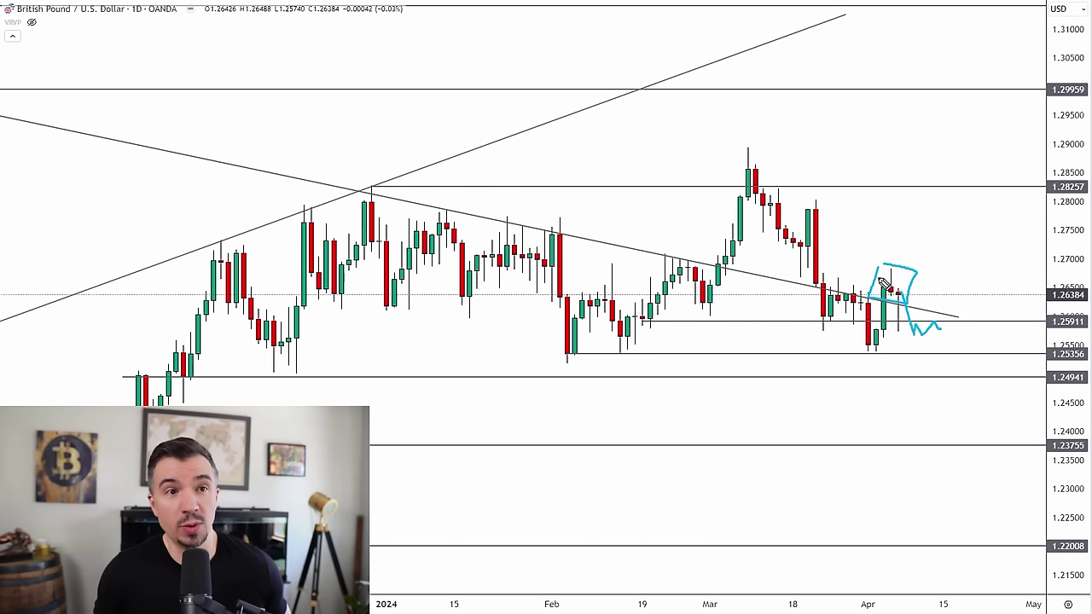
# Undo the projected drop and the box around the latest April candles.
pyautogui.hotkey('ctrl', 'z')
pyautogui.hotkey('ctrl', 'z')
pyautogui.hotkey('ctrl', 'z')
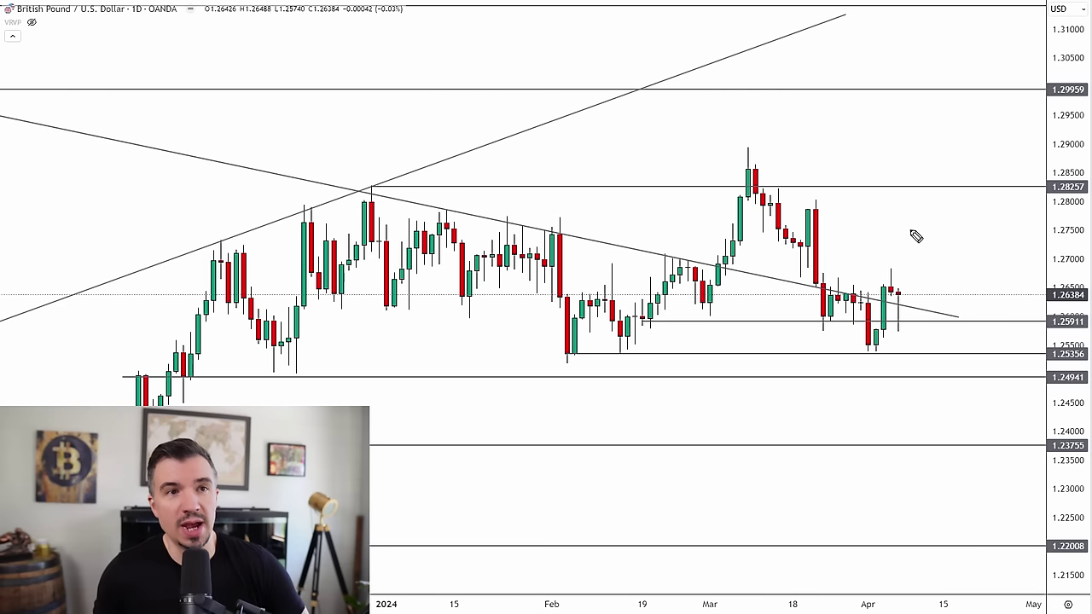
# Brush lines at about 1.2800 and 1.2670 across the late-March sell-off candle's range, with a wavy path between them.
pyautogui.moveTo(795, 201); pyautogui.dragTo(882, 198)
pyautogui.moveTo(790, 280); pyautogui.dragTo(953, 269)
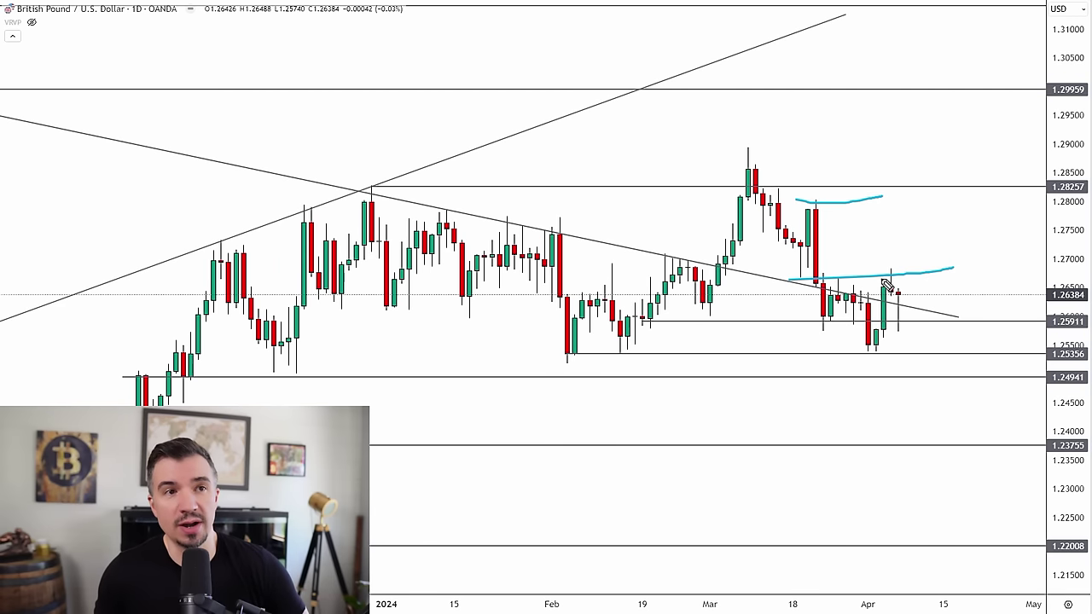
pyautogui.moveTo(842, 228)
pyautogui.mouseDown()
pyautogui.moveTo(854, 249)
pyautogui.moveTo(948, 242)
pyautogui.mouseUp()
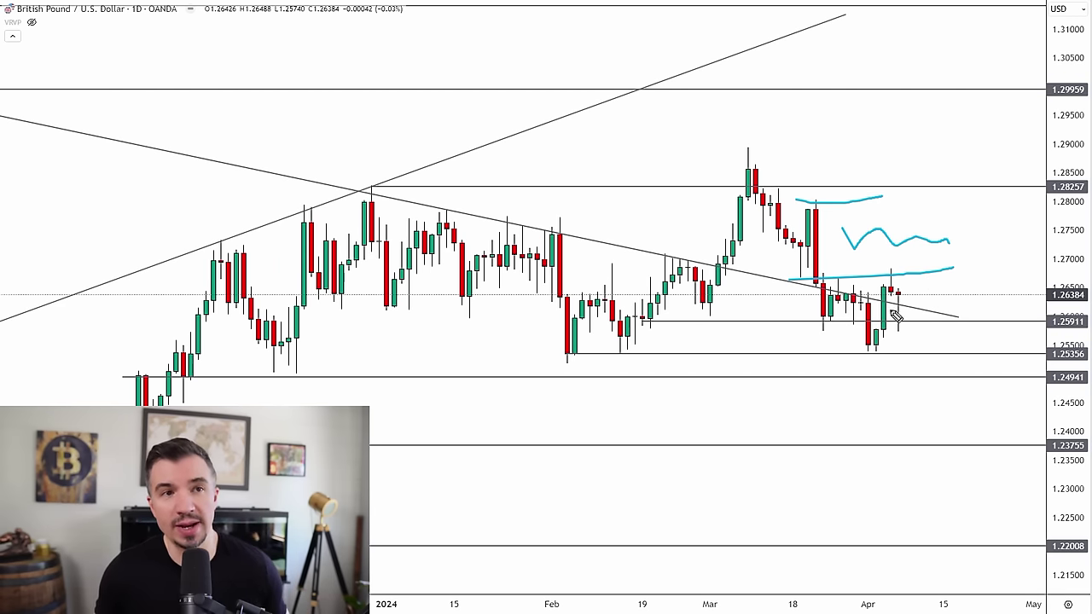
# Undo the two range lines and the wavy path beside the late-March sell-off candle.
pyautogui.hotkey('ctrl', 'z')
pyautogui.hotkey('ctrl', 'z')
pyautogui.hotkey('ctrl', 'z')
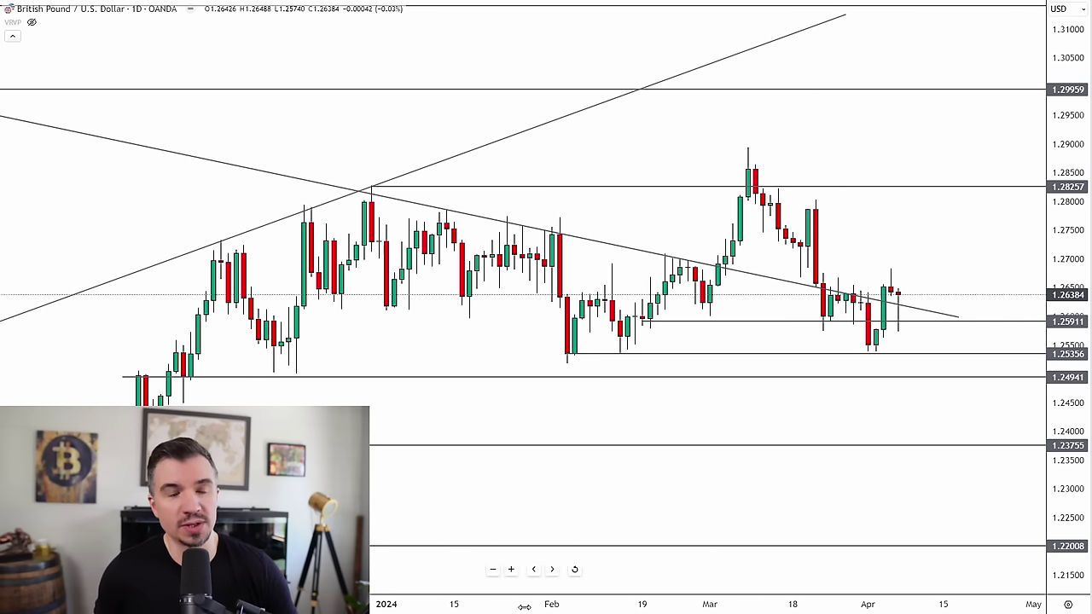
# Draw a Path from the latest candle down to the falling trend line, up to about 1.2712, and back down to about 1.2665.
pyautogui.moveTo(523, 604); pyautogui.dragTo(703, 600)
pyautogui.moveTo(975, 238); pyautogui.dragTo(965, 240)
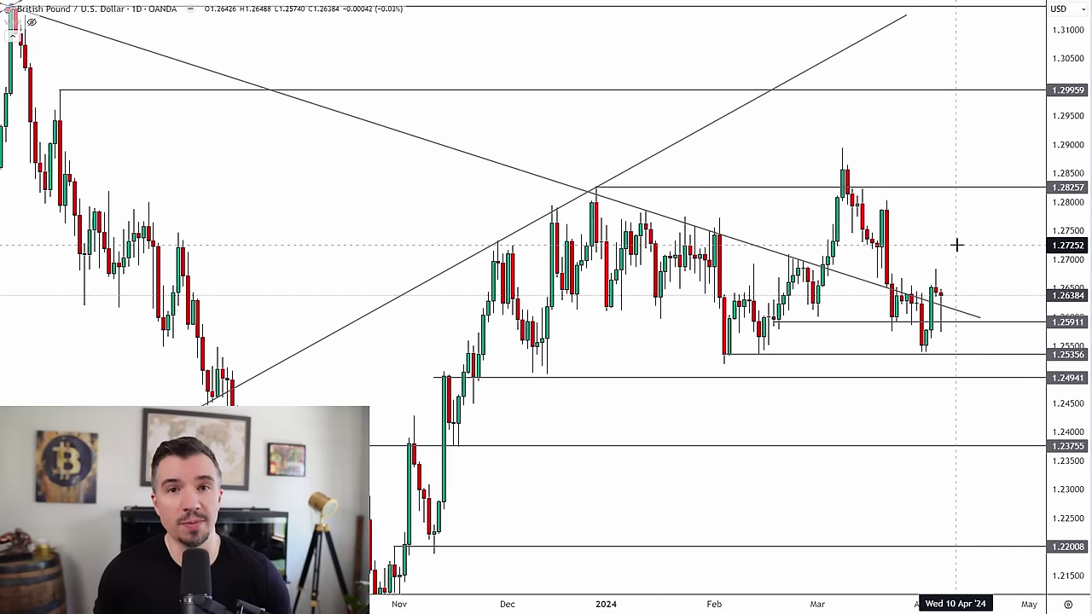
pyautogui.scroll(1, 864, 611)
pyautogui.scroll(2, 864, 611)
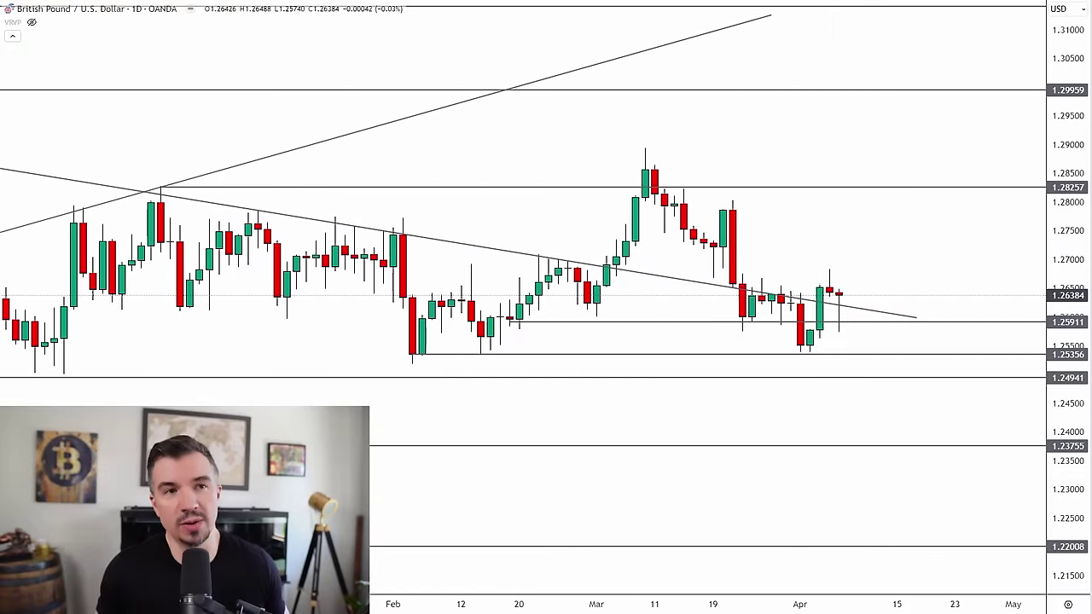
pyautogui.moveTo(1063, 324); pyautogui.dragTo(1062, 140)
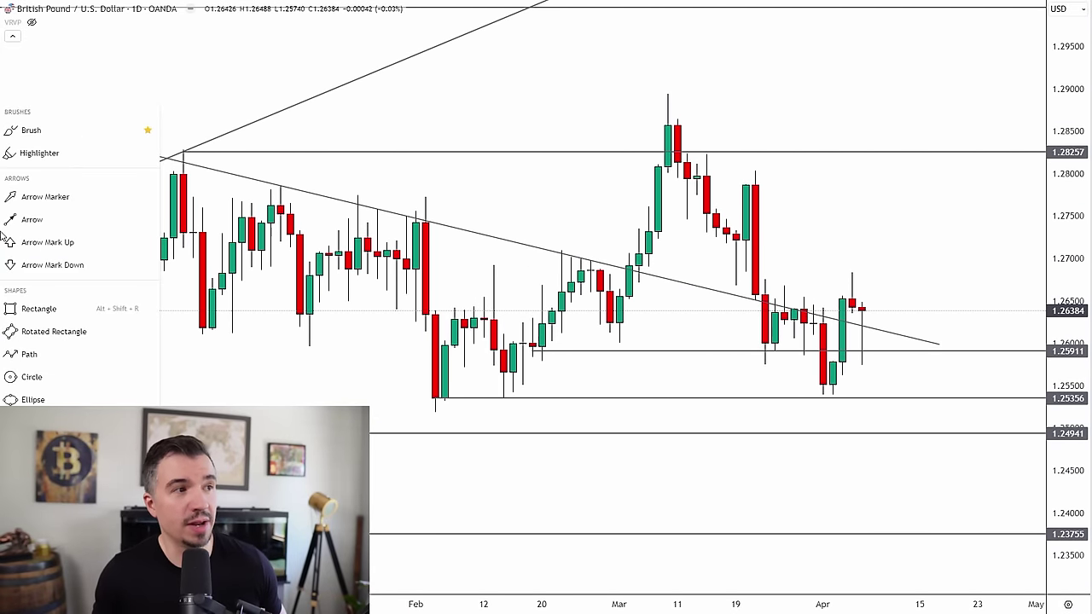
pyautogui.click(36, 358)
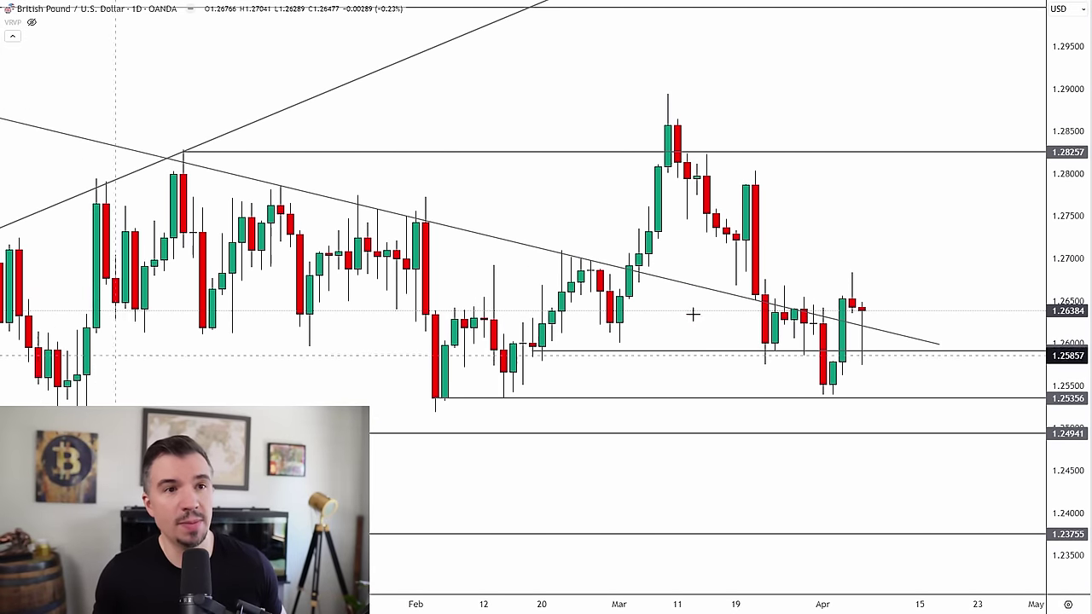
pyautogui.click(871, 310)
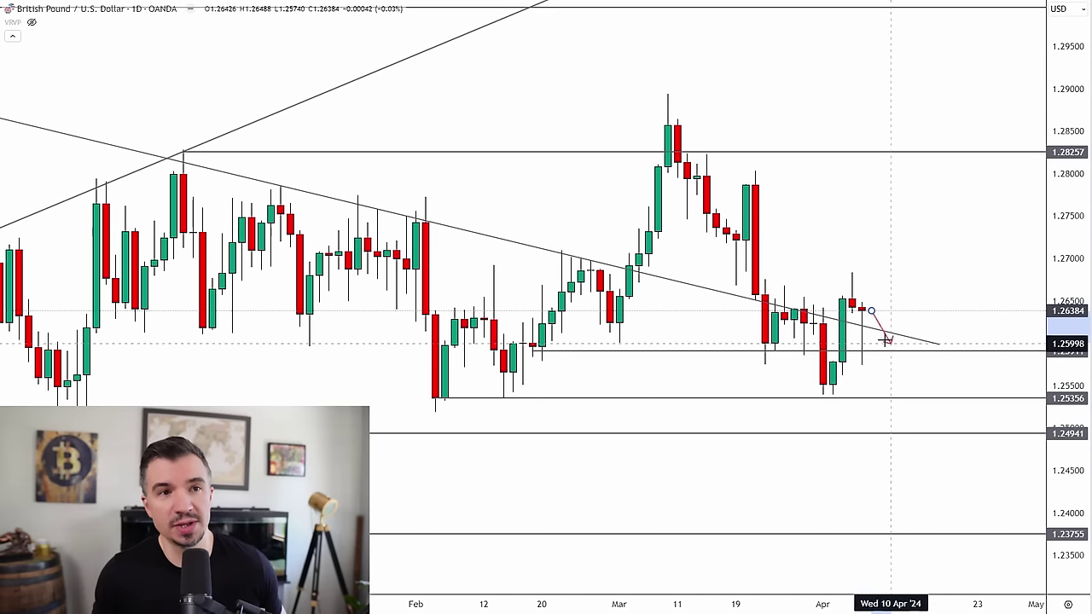
pyautogui.click(880, 336)
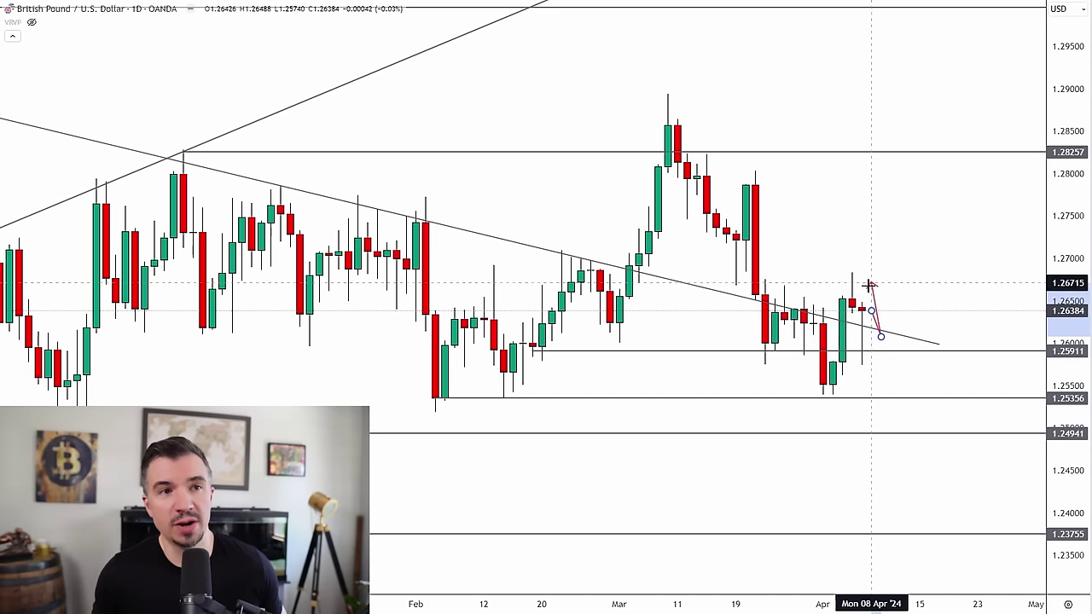
pyautogui.click(920, 247)
pyautogui.doubleClick(947, 287)
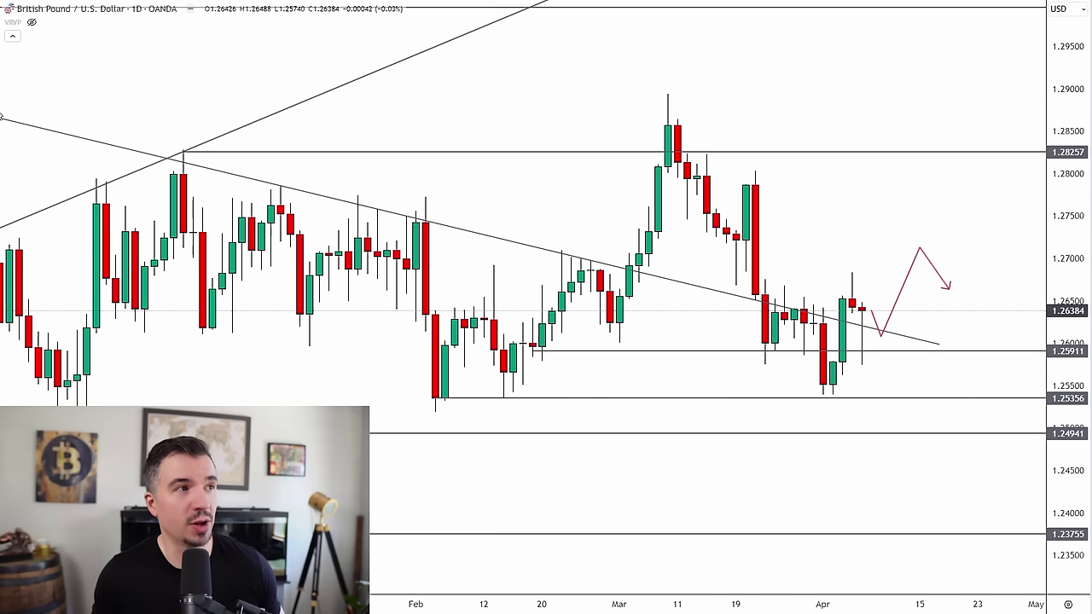
# Add a Horizontal Ray at 1.27124 from the late-February high through the projected path's peak.
pyautogui.click(1, 36)
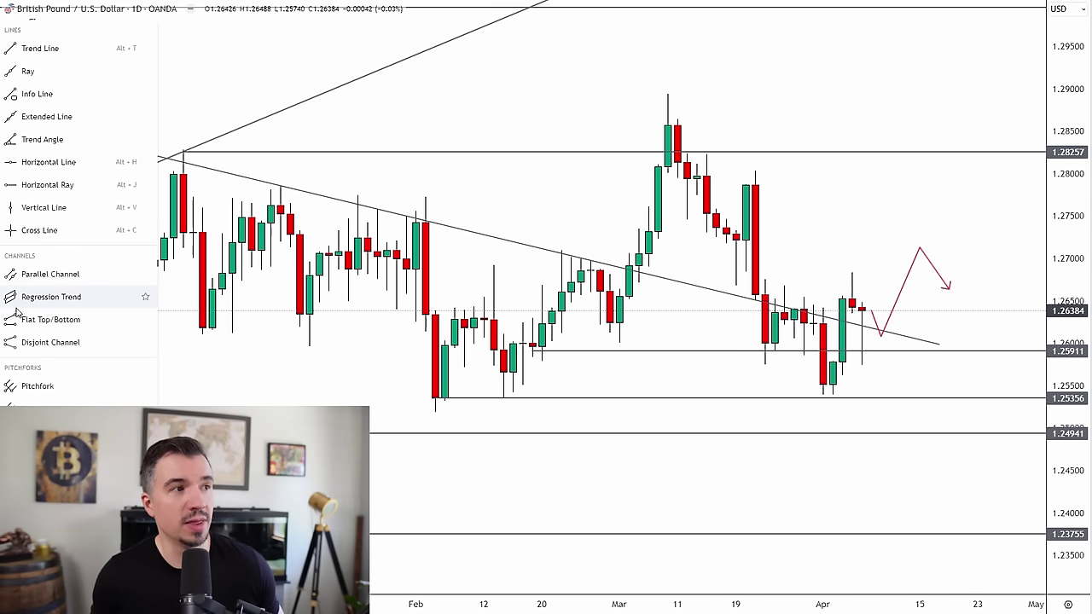
pyautogui.click(25, 185)
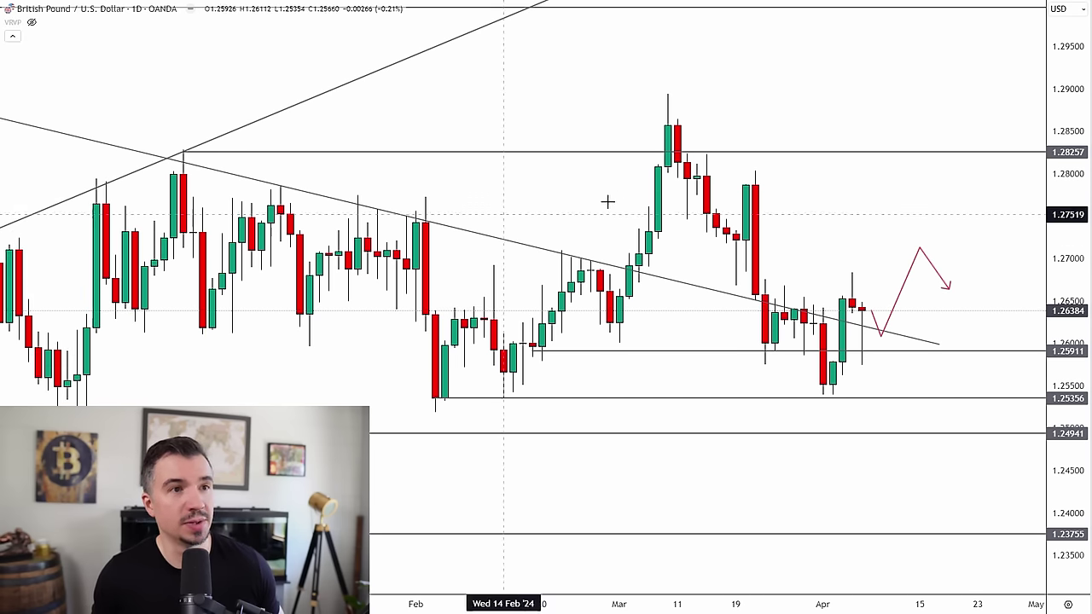
pyautogui.click(561, 248)
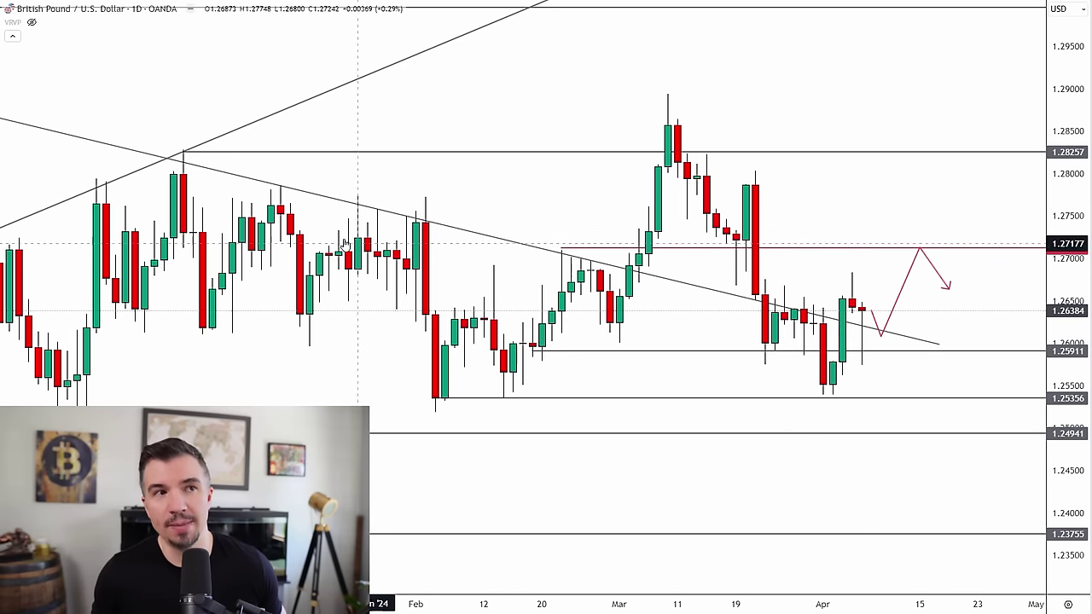
pyautogui.click(157, 331)
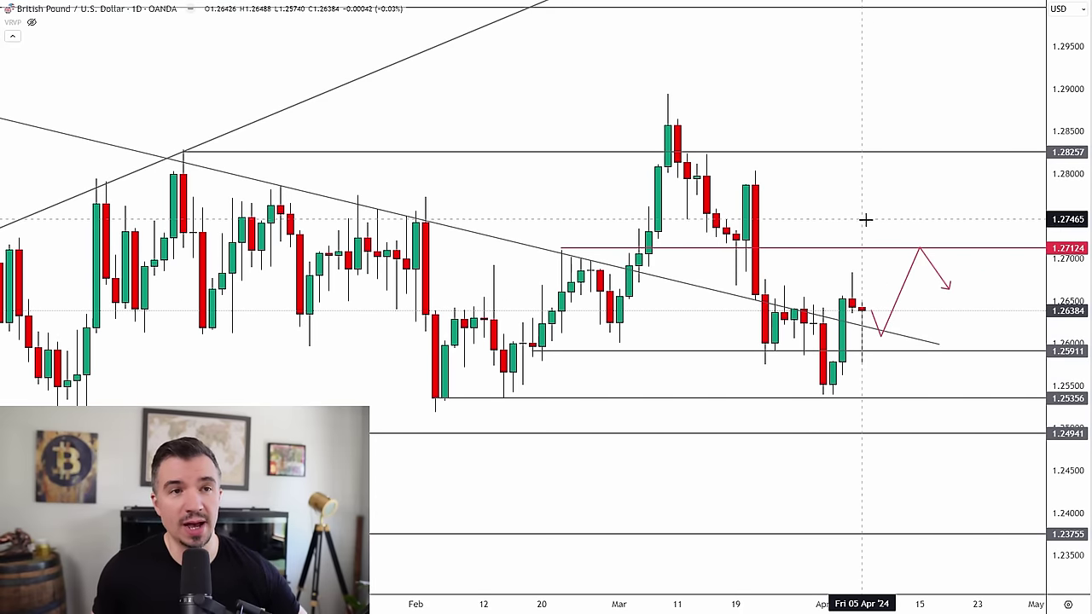
# Brush range lines at about 1.2800 and just below 1.24941, and mark the latest April candles between them.
pyautogui.moveTo(646, 606); pyautogui.dragTo(621, 607)
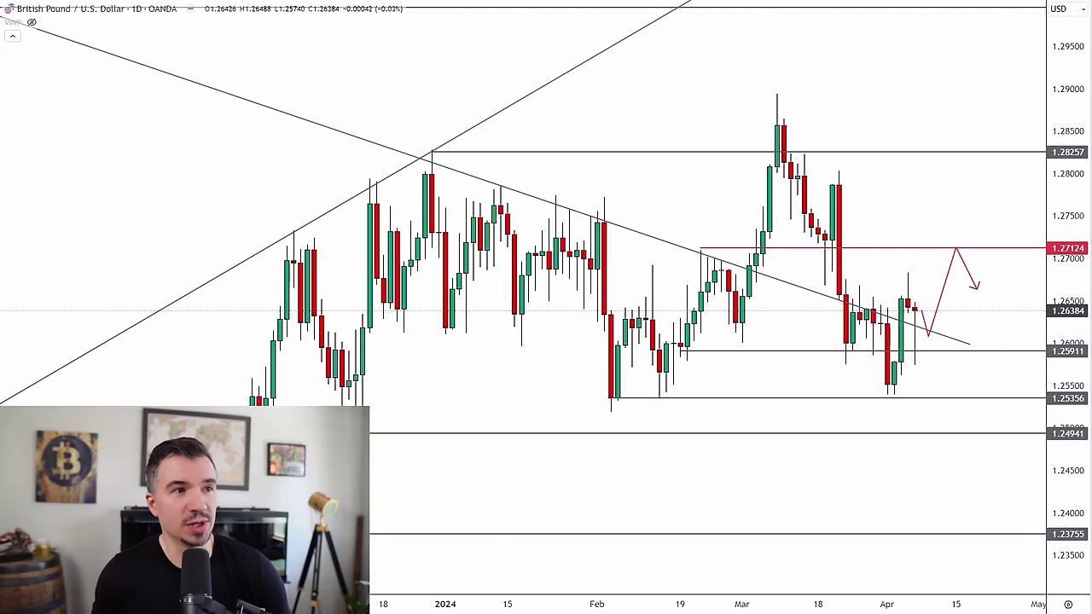
pyautogui.moveTo(439, 173); pyautogui.dragTo(891, 174)
pyautogui.moveTo(372, 438); pyautogui.dragTo(1007, 445)
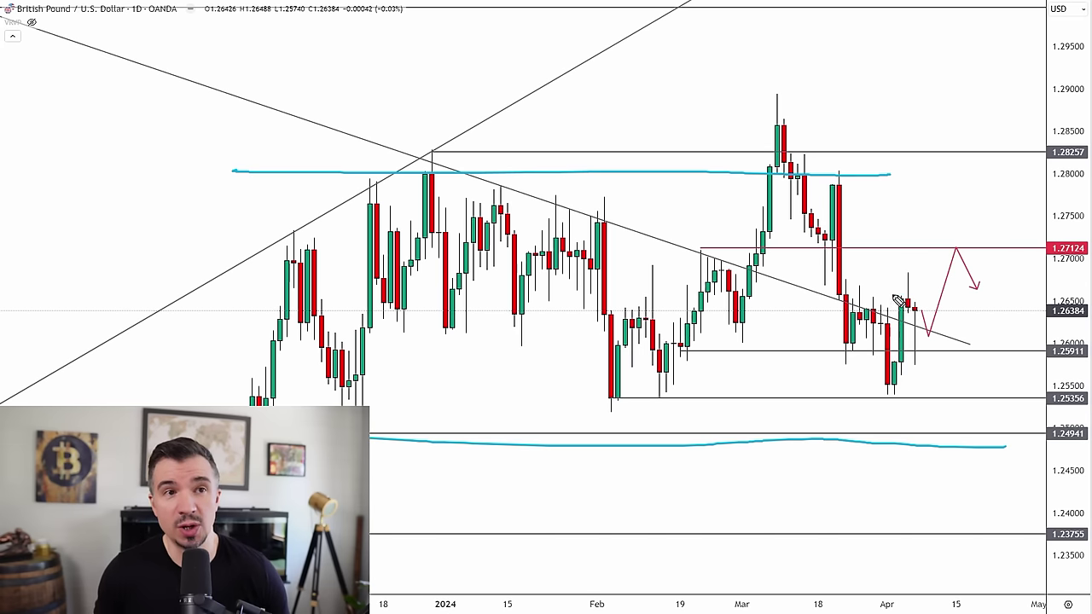
pyautogui.moveTo(895, 300)
pyautogui.mouseDown()
pyautogui.moveTo(917, 323)
pyautogui.moveTo(928, 300)
pyautogui.mouseUp()
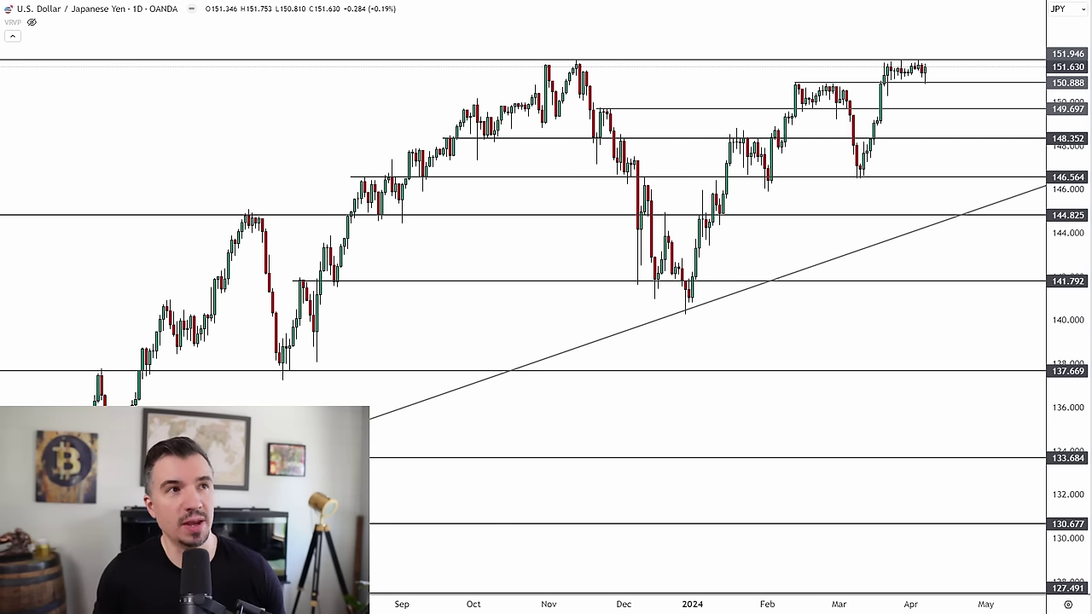
# Switch the U.S. Dollar / Japanese Yen chart to the weekly timeframe.
pyautogui.write('1W')
pyautogui.press('Return')
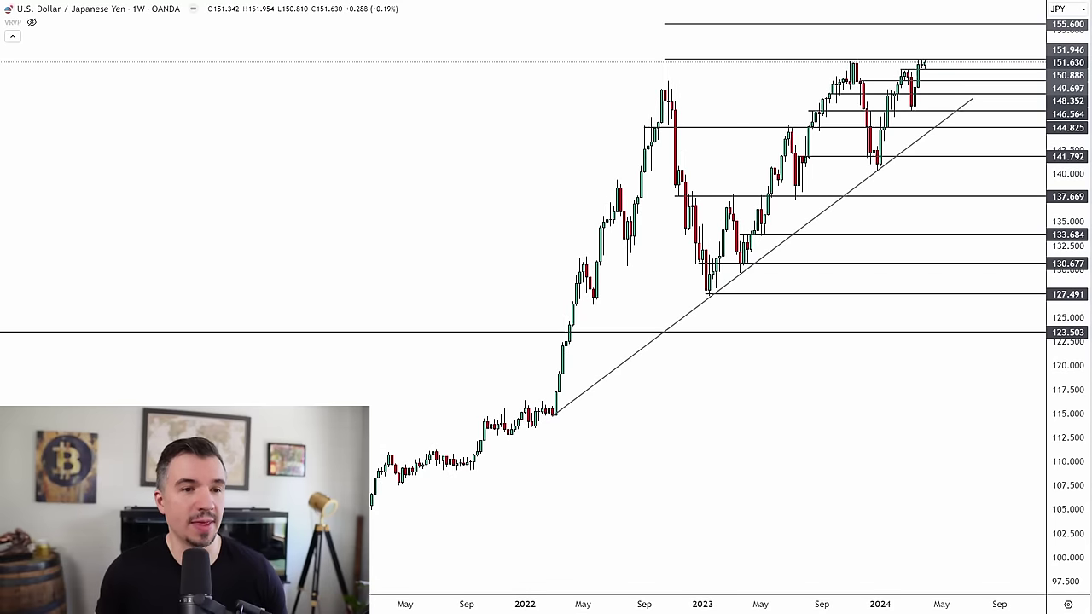
pyautogui.scroll(5, 904, 222)
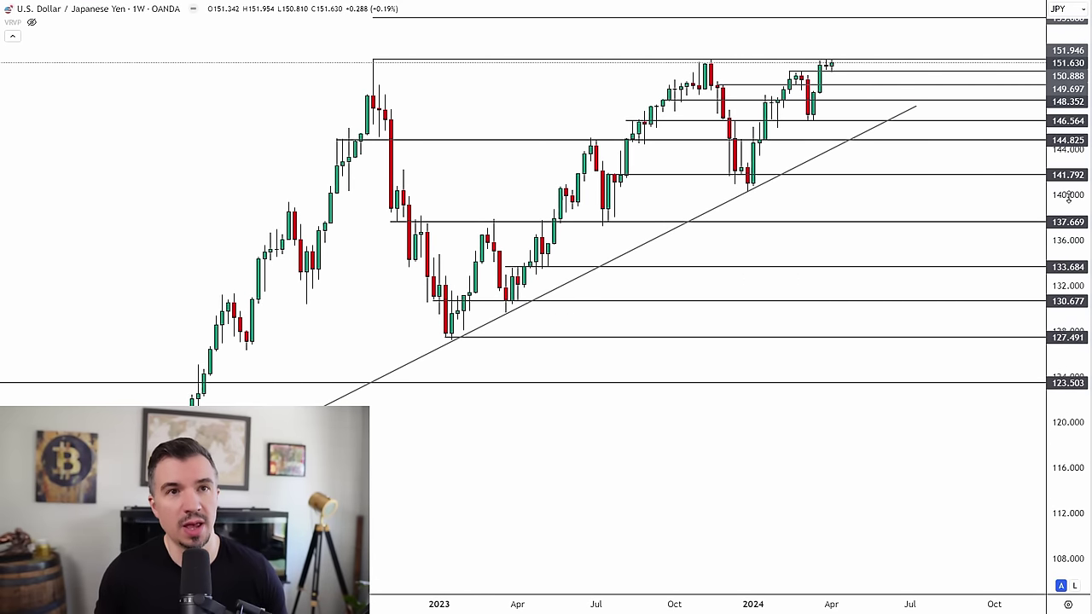
pyautogui.moveTo(907, 205); pyautogui.dragTo(968, 293)
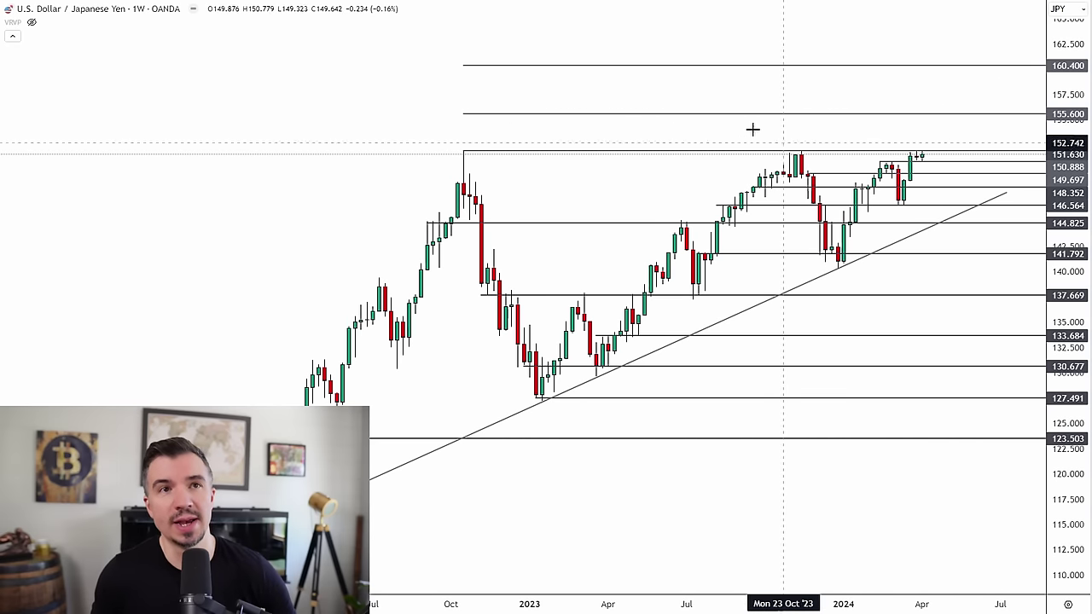
pyautogui.moveTo(859, 40); pyautogui.dragTo(866, 13)
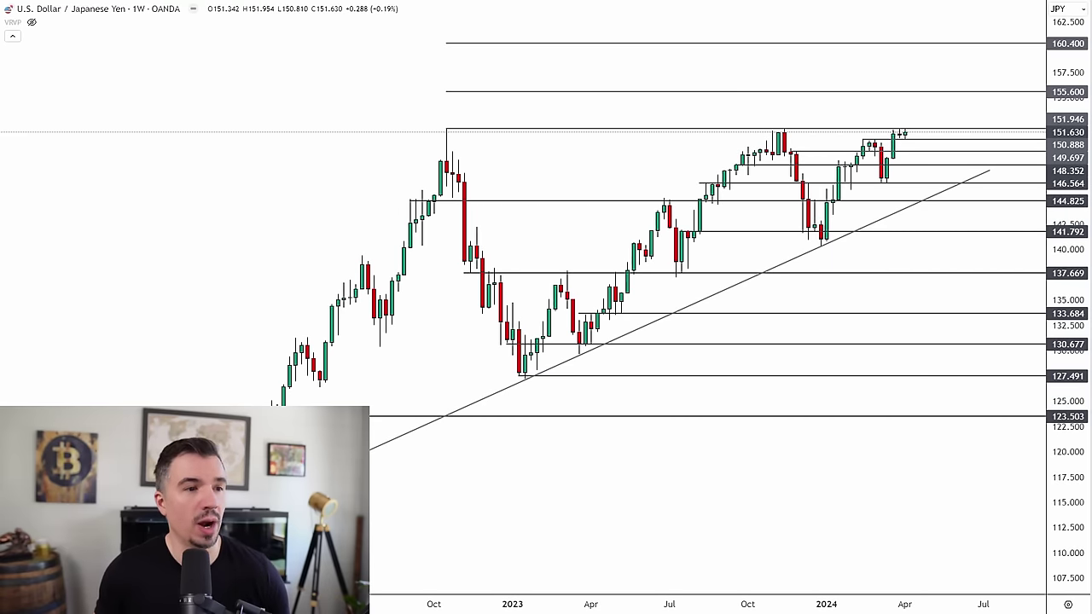
# Circle the rising trend line's touches in early 2022, January 2023, March 2023 and around the start of 2024.
pyautogui.moveTo(546, 599); pyautogui.dragTo(667, 595)
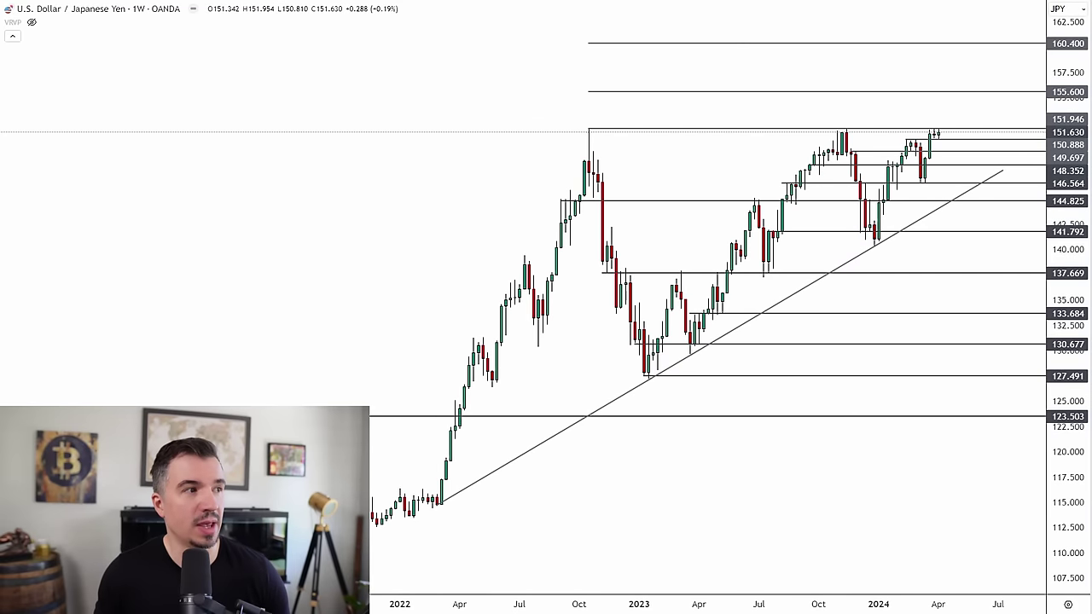
pyautogui.moveTo(421, 503); pyautogui.dragTo(465, 505)
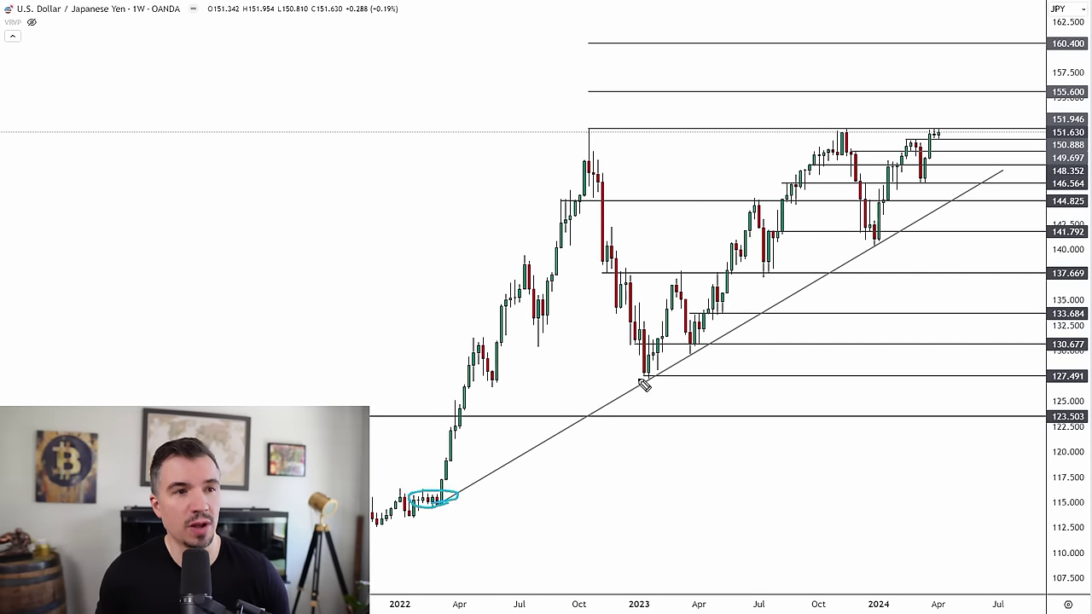
pyautogui.moveTo(644, 386); pyautogui.dragTo(704, 351)
pyautogui.moveTo(864, 246); pyautogui.dragTo(878, 242)
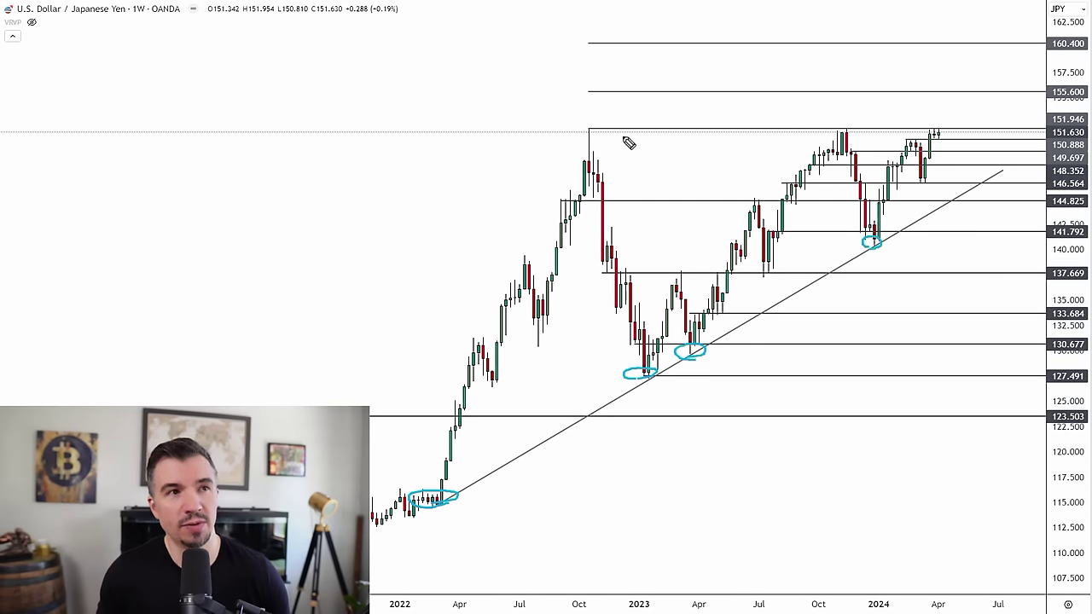
# Circle the October 2022, November 2023 and latest highs at 151.946, and trace an arrow along the rising trend line.
pyautogui.moveTo(596, 131); pyautogui.dragTo(594, 128)
pyautogui.moveTo(834, 134); pyautogui.dragTo(853, 128)
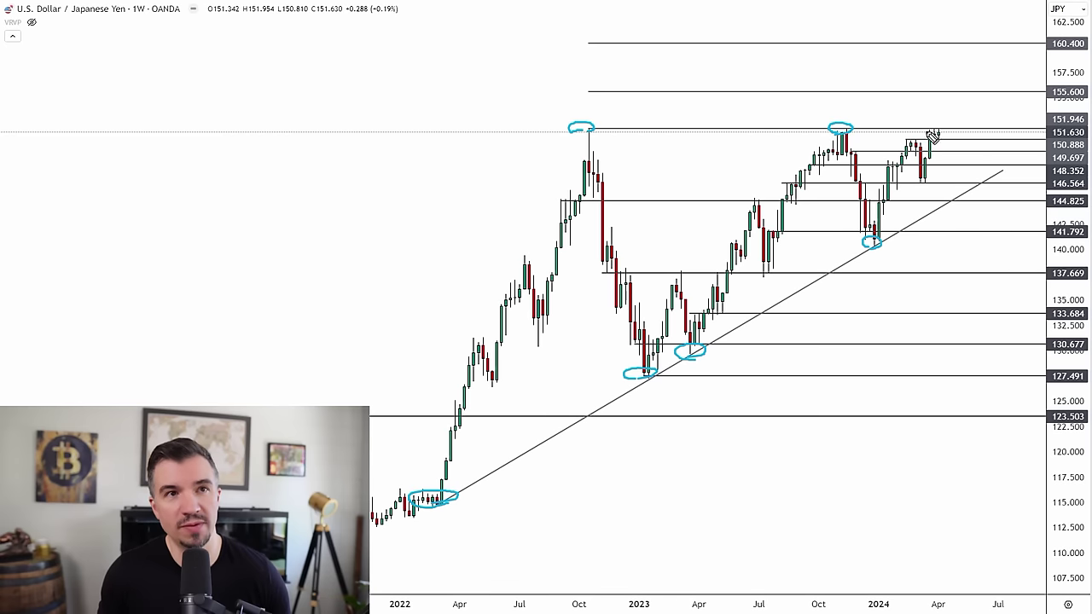
pyautogui.moveTo(935, 133); pyautogui.dragTo(944, 134)
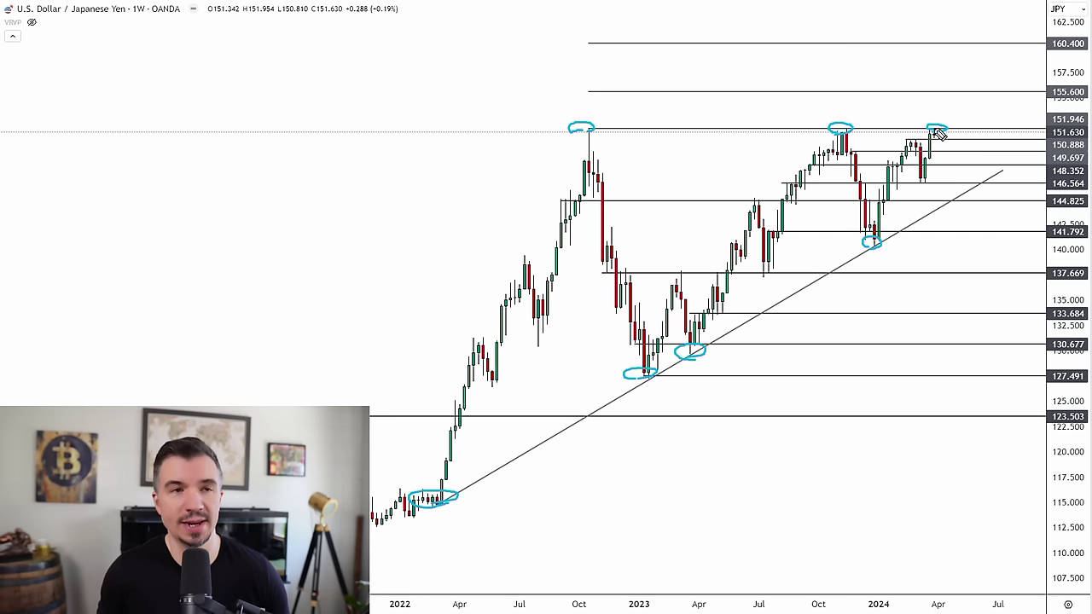
pyautogui.moveTo(394, 526)
pyautogui.mouseDown()
pyautogui.moveTo(819, 294)
pyautogui.moveTo(947, 184)
pyautogui.moveTo(996, 207)
pyautogui.mouseUp()
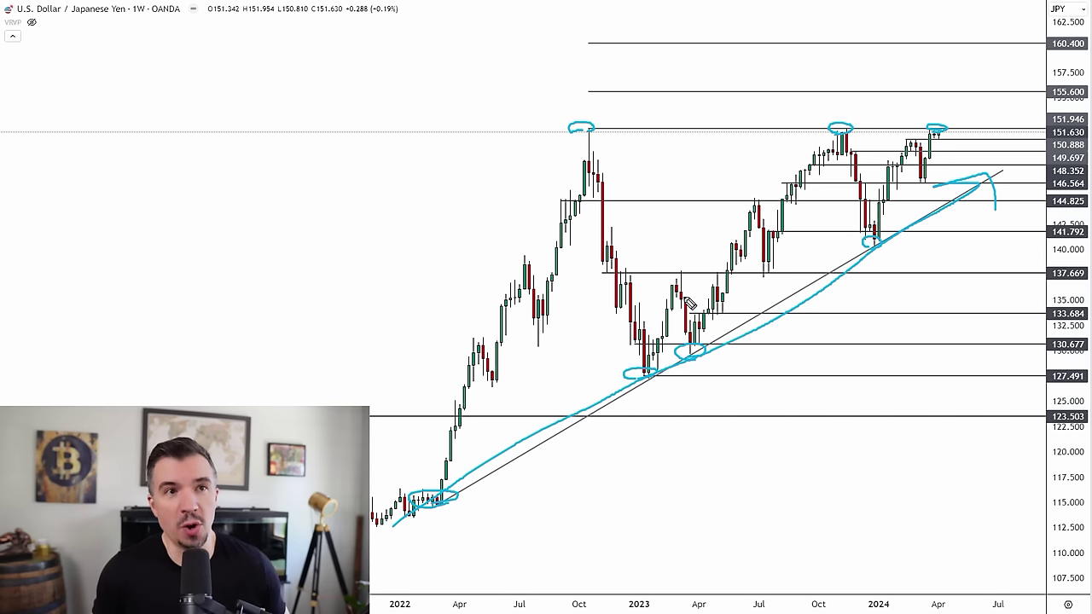
# Undo the brush strokes along the trend line and at the 151.946 highs until no freehand marks are left.
pyautogui.hotkey('ctrl', 'z')
pyautogui.hotkey('ctrl', 'z')
pyautogui.hotkey('ctrl', 'z')
pyautogui.hotkey('ctrl', 'z')
pyautogui.hotkey('ctrl', 'z')
pyautogui.hotkey('ctrl', 'z')
pyautogui.hotkey('ctrl', 'z')
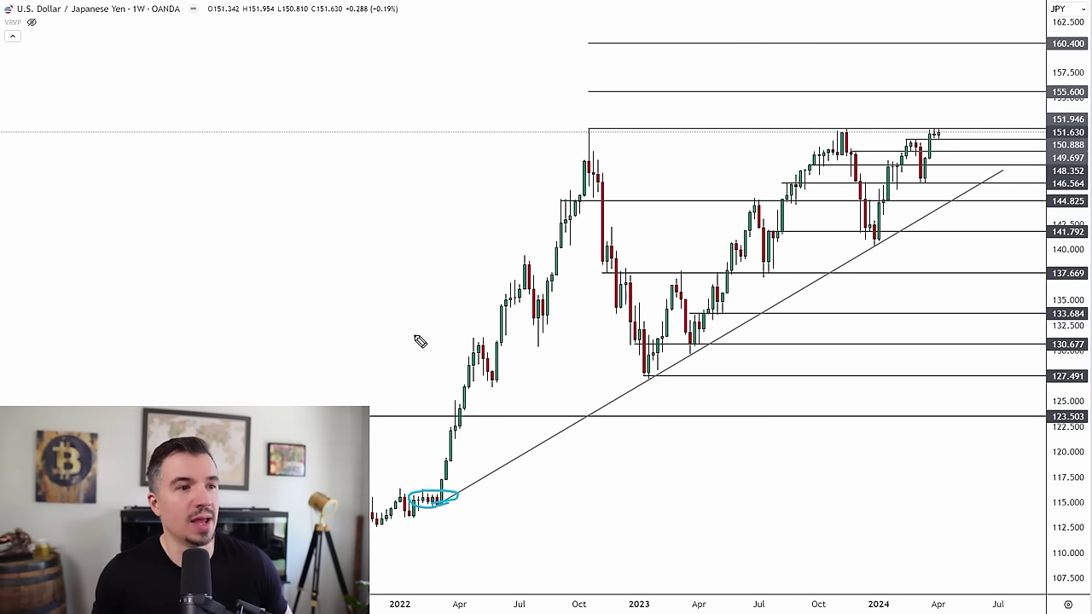
pyautogui.hotkey('ctrl', 'z')
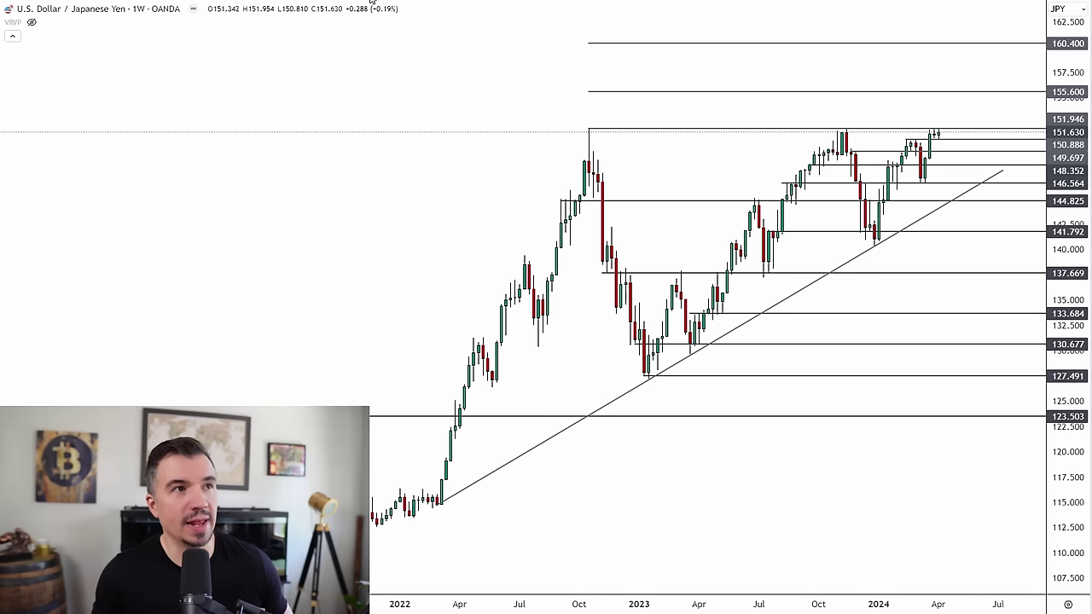
# Switch the U.S. Dollar / Japanese Yen chart to the daily timeframe and reset the chart view.
pyautogui.write('1D')
pyautogui.press('Return')
pyautogui.rightClick(793, 68)
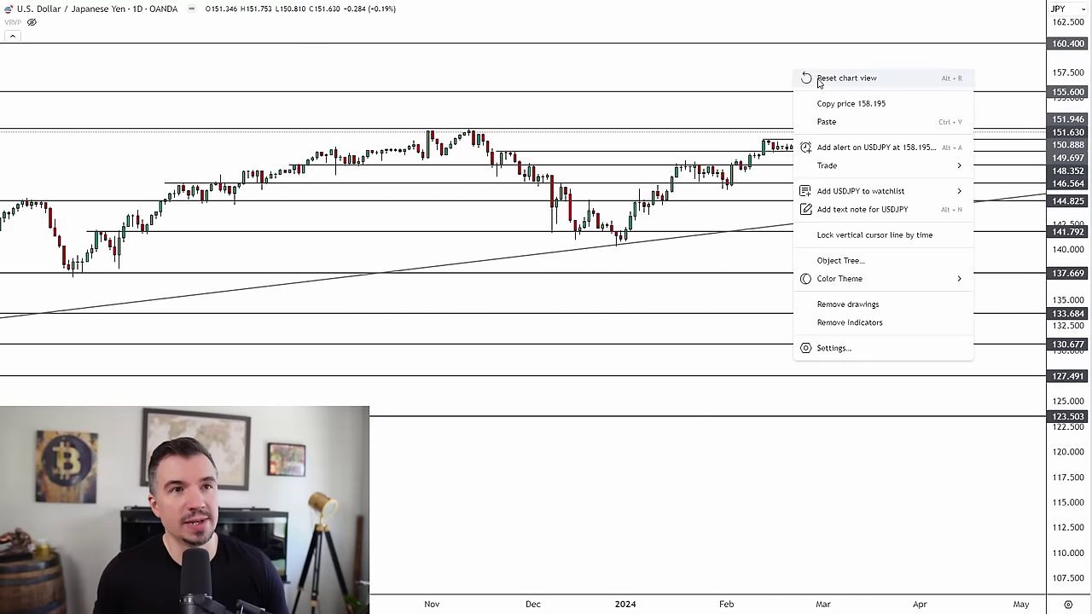
pyautogui.click(819, 81)
pyautogui.scroll(5, 694, 285)
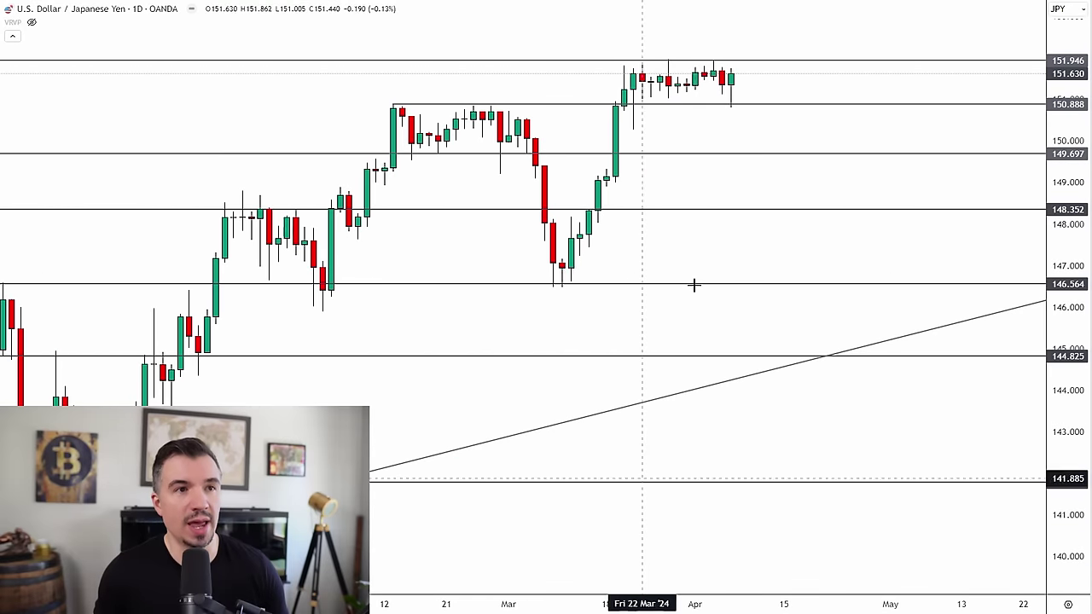
pyautogui.scroll(-2, 758, 606)
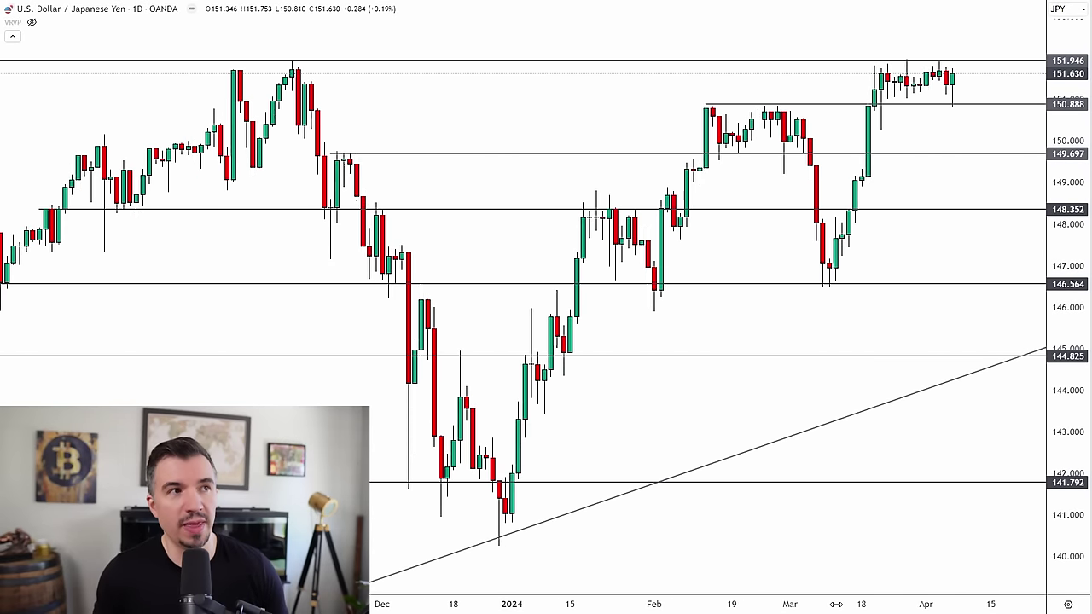
pyautogui.scroll(-2, 853, 333)
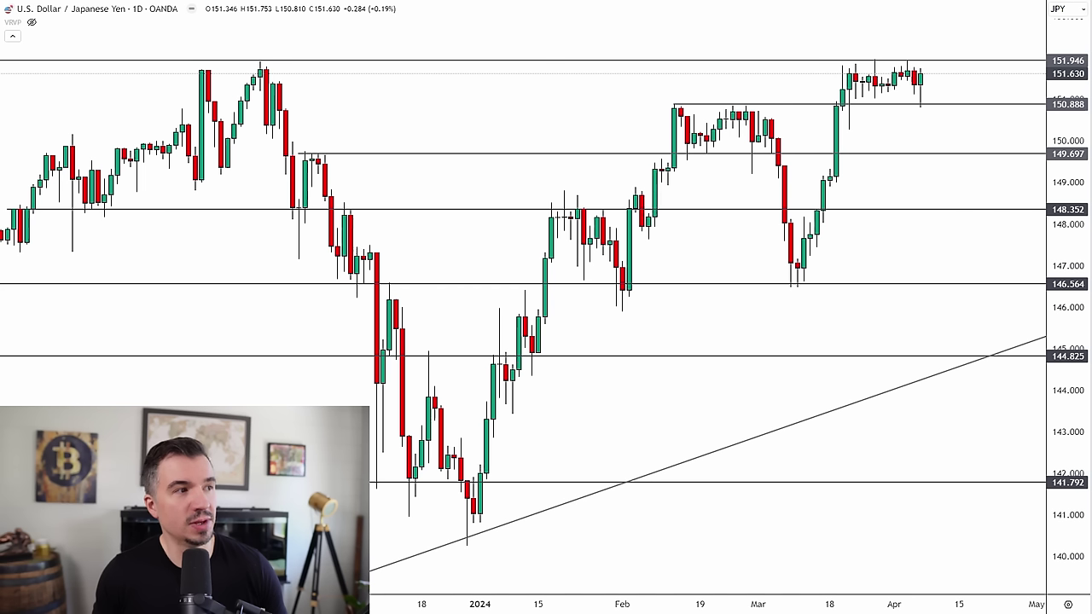
# Circle the November and late-March highs at 151.946 and the February highs at 150.888, and underline the latest candle's low.
pyautogui.moveTo(278, 61)
pyautogui.mouseDown()
pyautogui.moveTo(268, 53)
pyautogui.moveTo(275, 59)
pyautogui.mouseUp()
pyautogui.moveTo(887, 61)
pyautogui.mouseDown()
pyautogui.moveTo(860, 57)
pyautogui.moveTo(875, 64)
pyautogui.mouseUp()
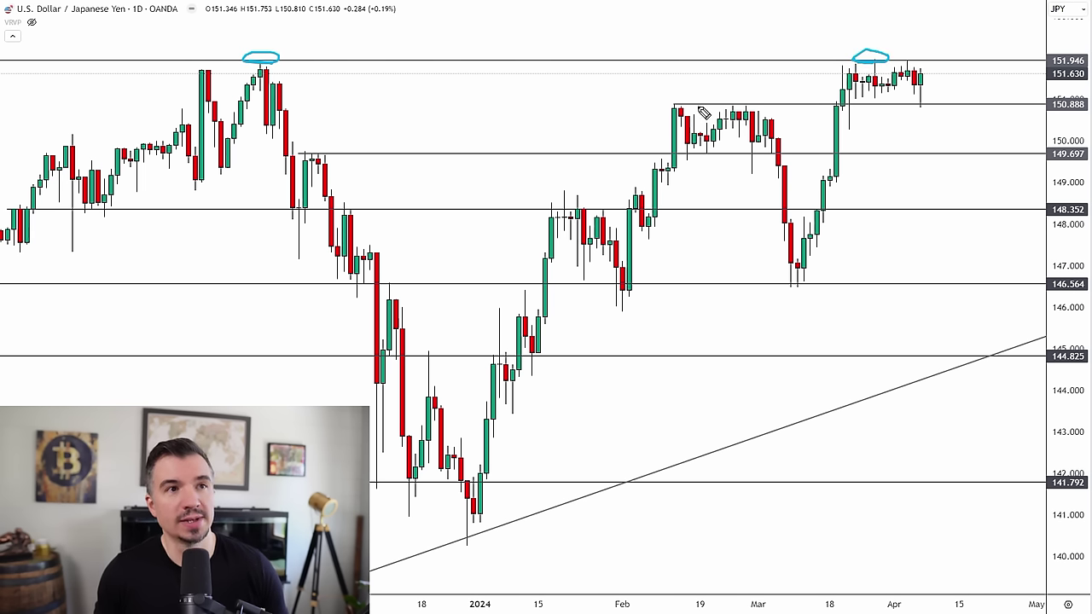
pyautogui.moveTo(683, 100)
pyautogui.mouseDown()
pyautogui.moveTo(668, 103)
pyautogui.moveTo(734, 112)
pyautogui.mouseUp()
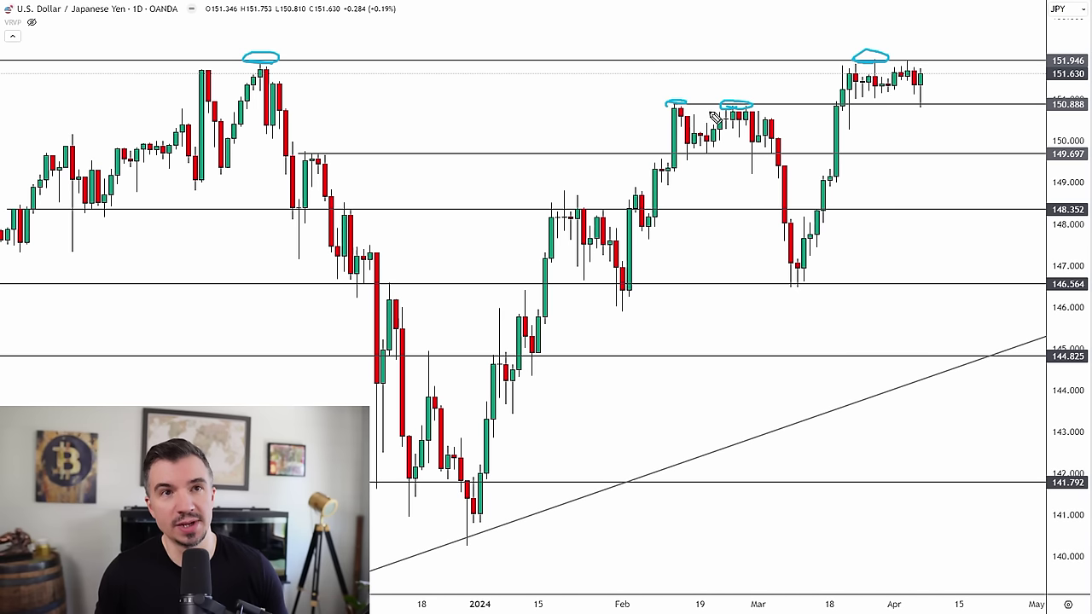
pyautogui.moveTo(941, 108)
pyautogui.mouseDown()
pyautogui.moveTo(925, 108)
pyautogui.moveTo(935, 112)
pyautogui.mouseUp()
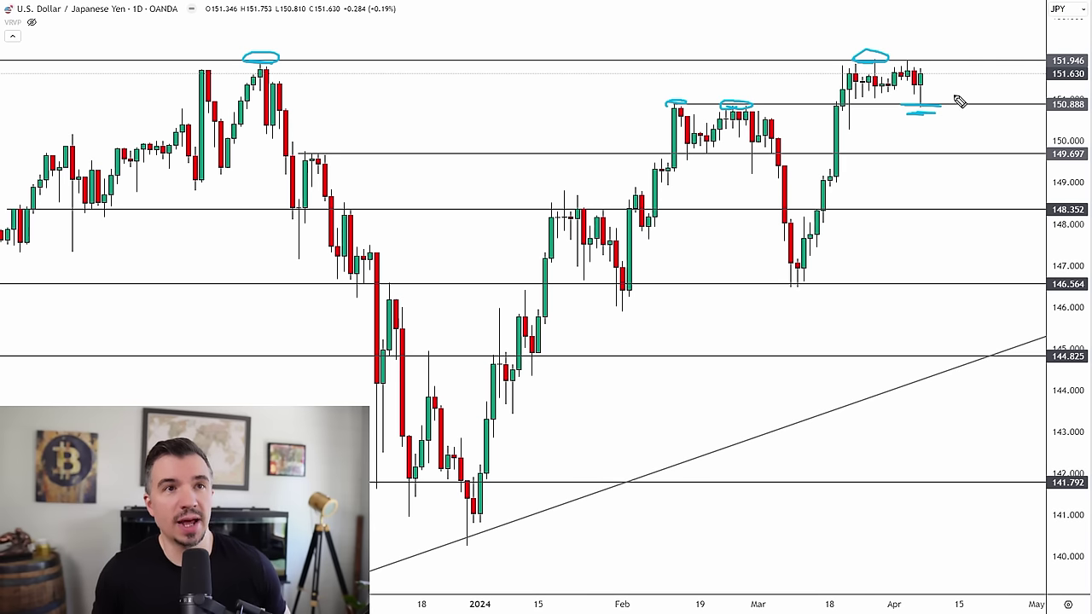
# Undo the brush marks at the 151.946 and 150.888 levels.
pyautogui.hotkey('ctrl', 'z')
pyautogui.hotkey('ctrl', 'z')
pyautogui.hotkey('ctrl', 'z')
pyautogui.hotkey('ctrl', 'z')
pyautogui.hotkey('ctrl', 'z')
pyautogui.hotkey('ctrl', 'z')
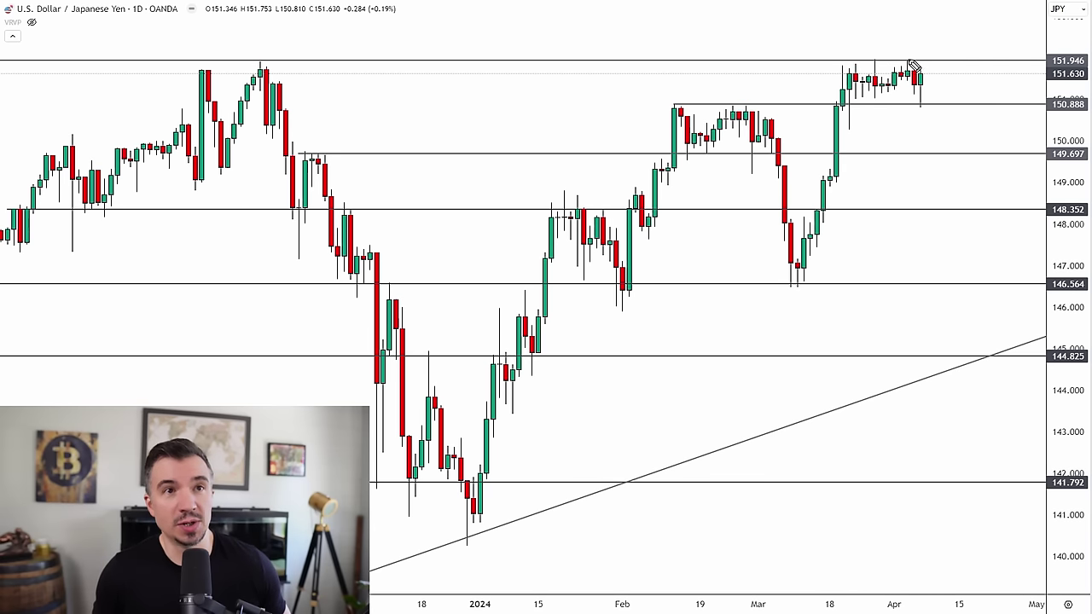
# Brush range lines along 151.946 and 150.888 around the late-March to April candles, and undo both strokes.
pyautogui.moveTo(846, 63); pyautogui.dragTo(970, 64)
pyautogui.moveTo(833, 105); pyautogui.dragTo(979, 102)
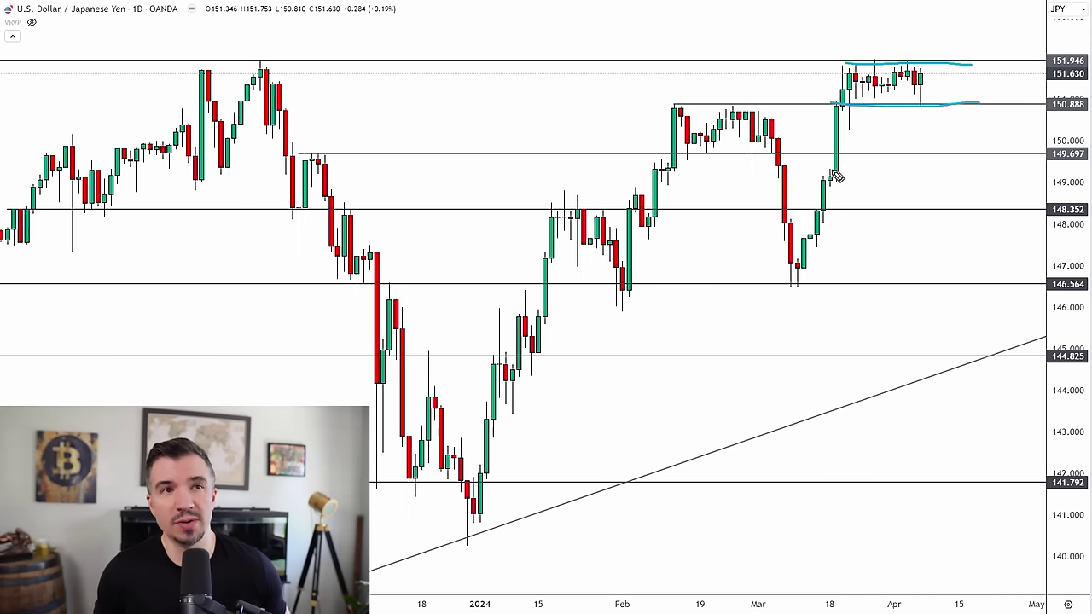
pyautogui.hotkey('ctrl', 'z')
pyautogui.hotkey('ctrl', 'z')
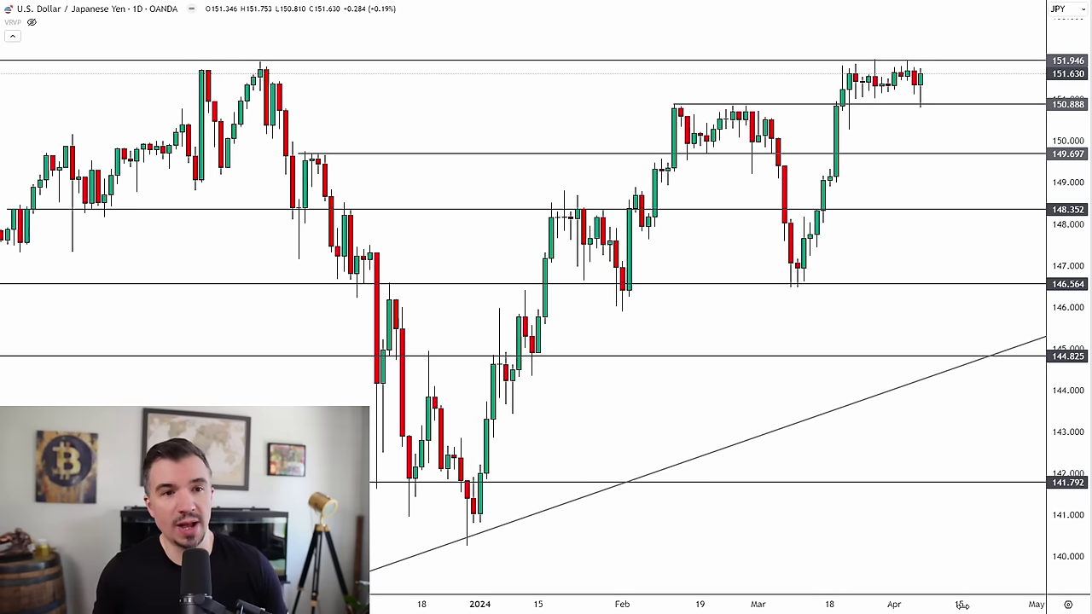
# Circle the mid- and late-February highs at 150.888 and the late-March and early-April highs at 151.946.
pyautogui.scroll(5, 962, 605)
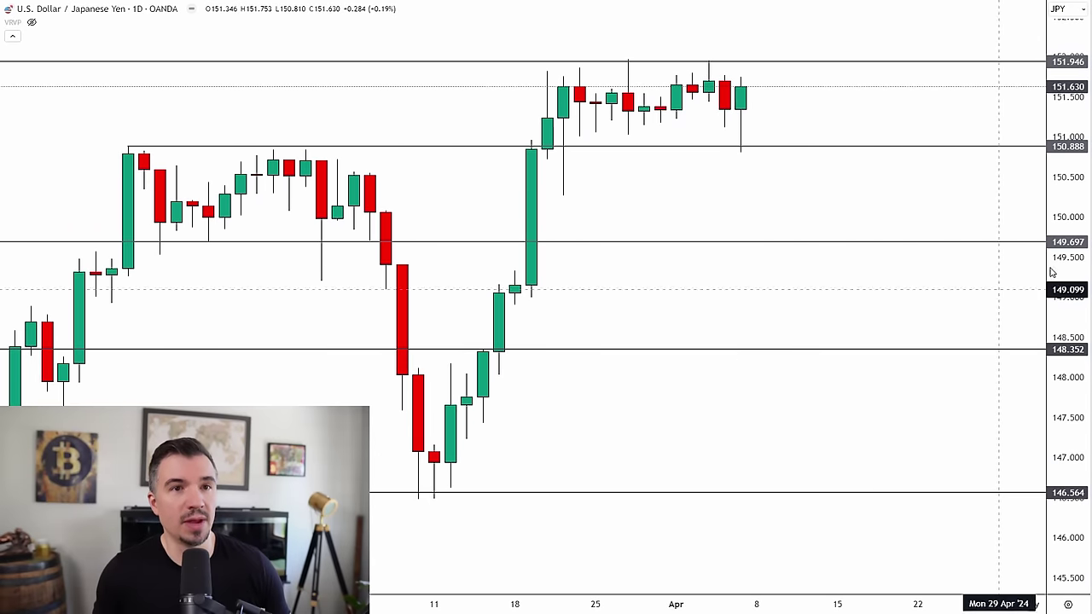
pyautogui.moveTo(1062, 272); pyautogui.dragTo(1066, 235)
pyautogui.moveTo(892, 177); pyautogui.dragTo(959, 227)
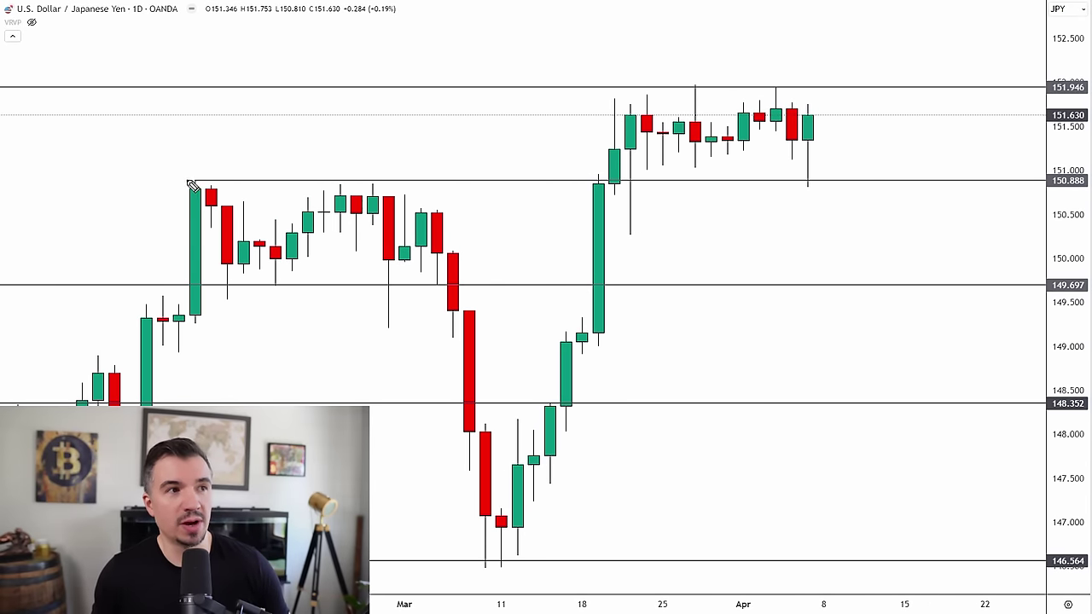
pyautogui.moveTo(191, 185); pyautogui.dragTo(210, 183)
pyautogui.moveTo(346, 190); pyautogui.dragTo(361, 184)
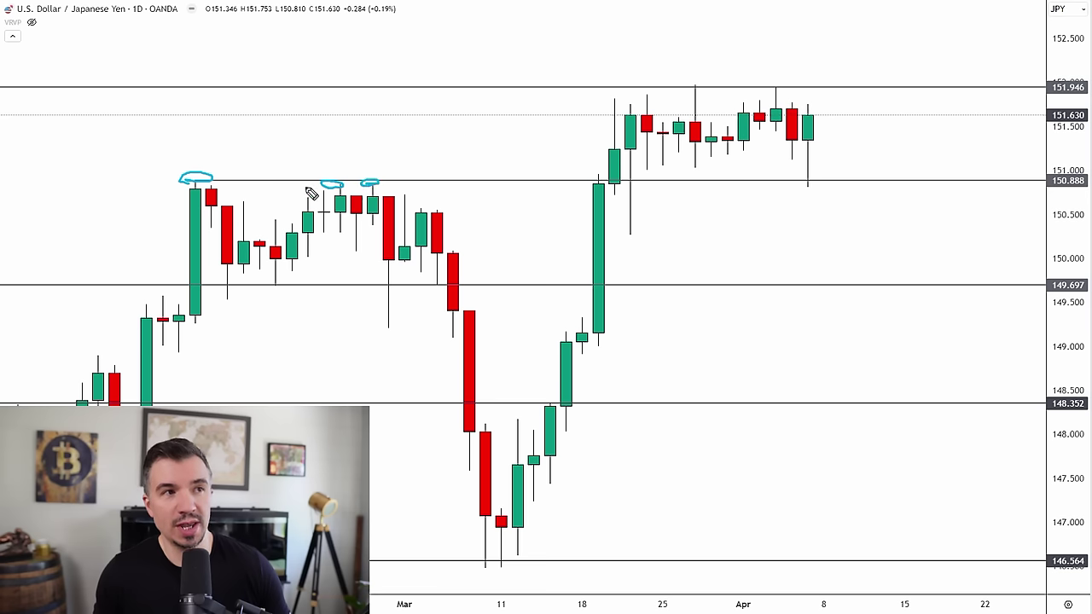
pyautogui.moveTo(692, 90); pyautogui.dragTo(765, 86)
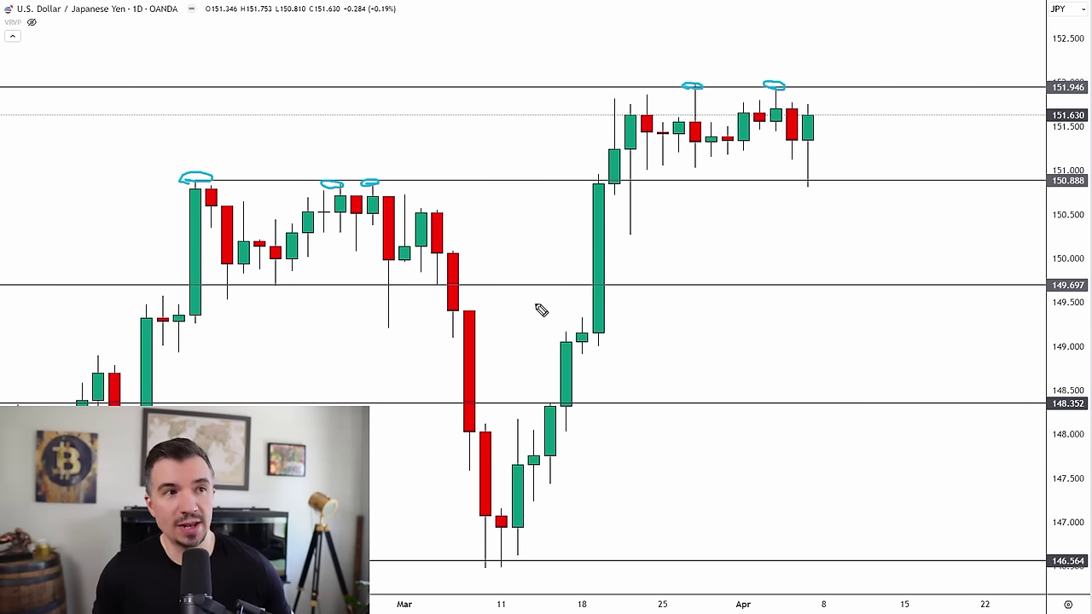
# Brush a downward arrow along the early-March sell-off from the February highs, and undo it.
pyautogui.moveTo(395, 199)
pyautogui.mouseDown()
pyautogui.moveTo(448, 316)
pyautogui.moveTo(495, 385)
pyautogui.moveTo(499, 374)
pyautogui.mouseUp()
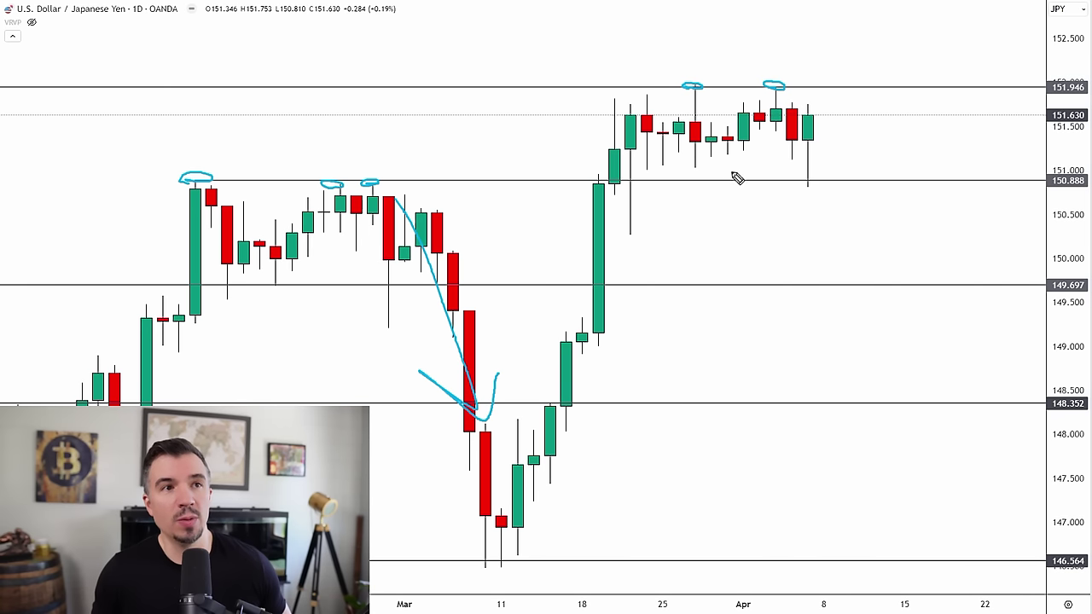
pyautogui.hotkey('ctrl', 'z')
pyautogui.hotkey('ctrl', 'z')
# Brush boxes above the 151.946 and 150.888 highs, with a zigzag line inside the box above 150.888.
pyautogui.moveTo(652, 35)
pyautogui.mouseDown()
pyautogui.moveTo(772, 83)
pyautogui.moveTo(851, 40)
pyautogui.moveTo(649, 34)
pyautogui.mouseUp()
pyautogui.moveTo(179, 125)
pyautogui.mouseDown()
pyautogui.moveTo(176, 167)
pyautogui.moveTo(397, 178)
pyautogui.moveTo(432, 122)
pyautogui.moveTo(180, 126)
pyautogui.moveTo(348, 151)
pyautogui.moveTo(413, 142)
pyautogui.mouseUp()
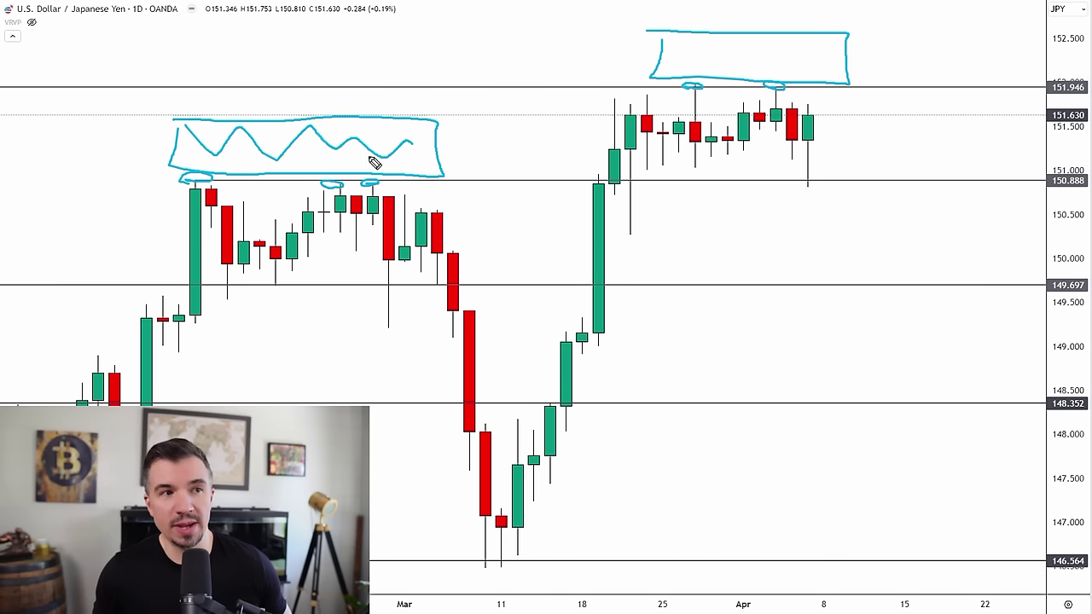
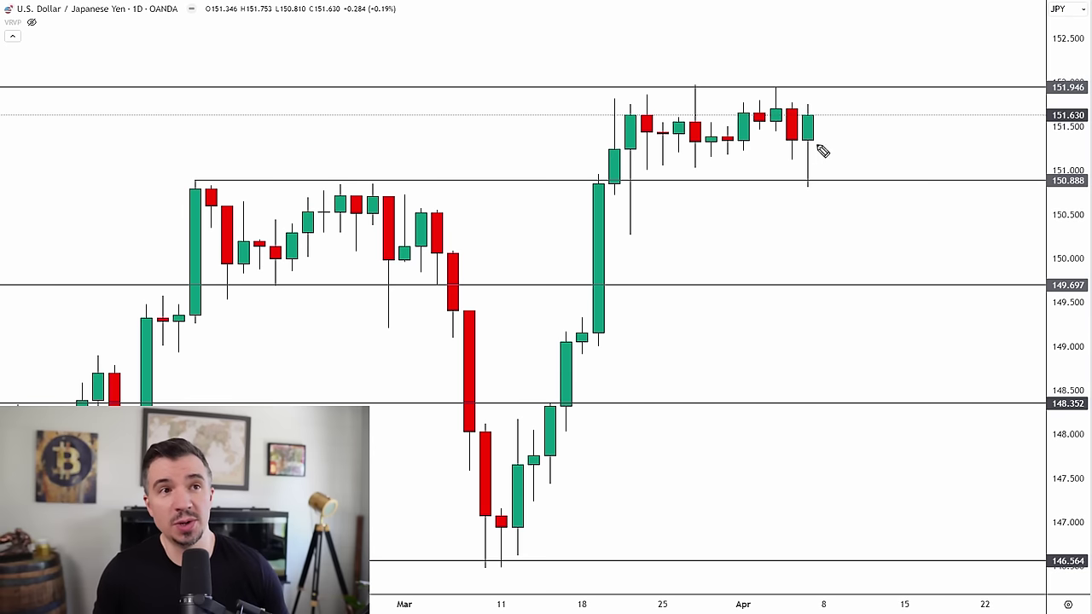
pyautogui.moveTo(777, 604); pyautogui.dragTo(872, 604)
pyautogui.moveTo(937, 55); pyautogui.dragTo(954, 63)
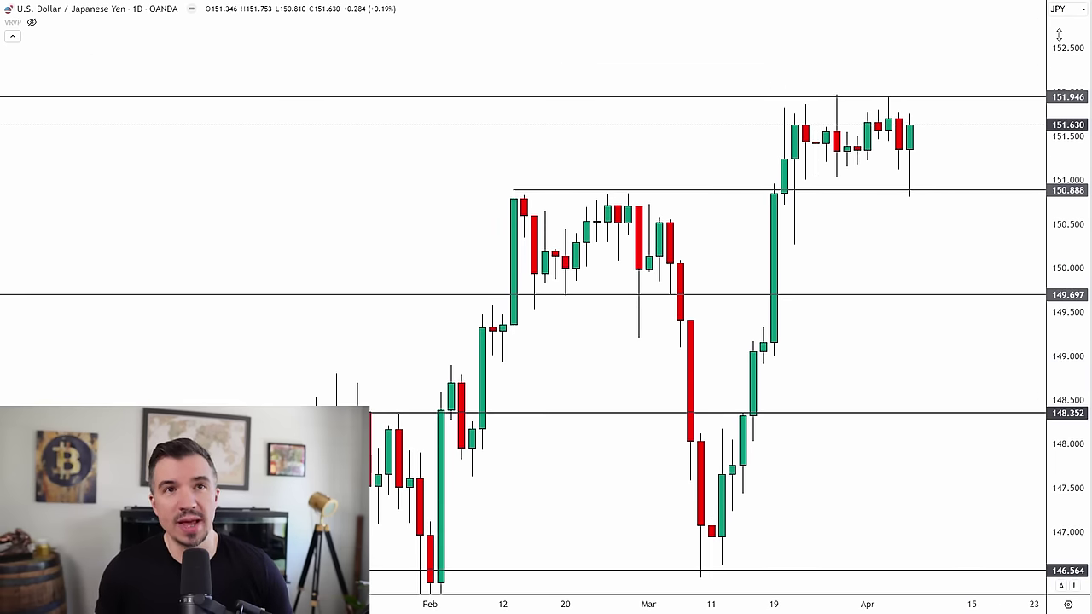
pyautogui.moveTo(1059, 34); pyautogui.dragTo(1062, 216)
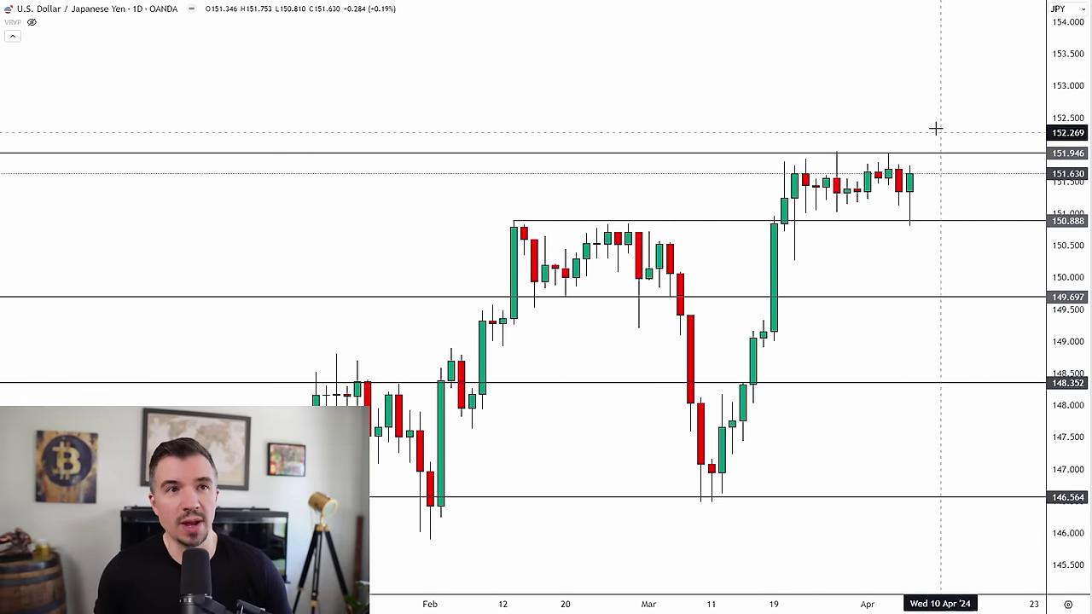
pyautogui.moveTo(942, 117); pyautogui.dragTo(946, 120)
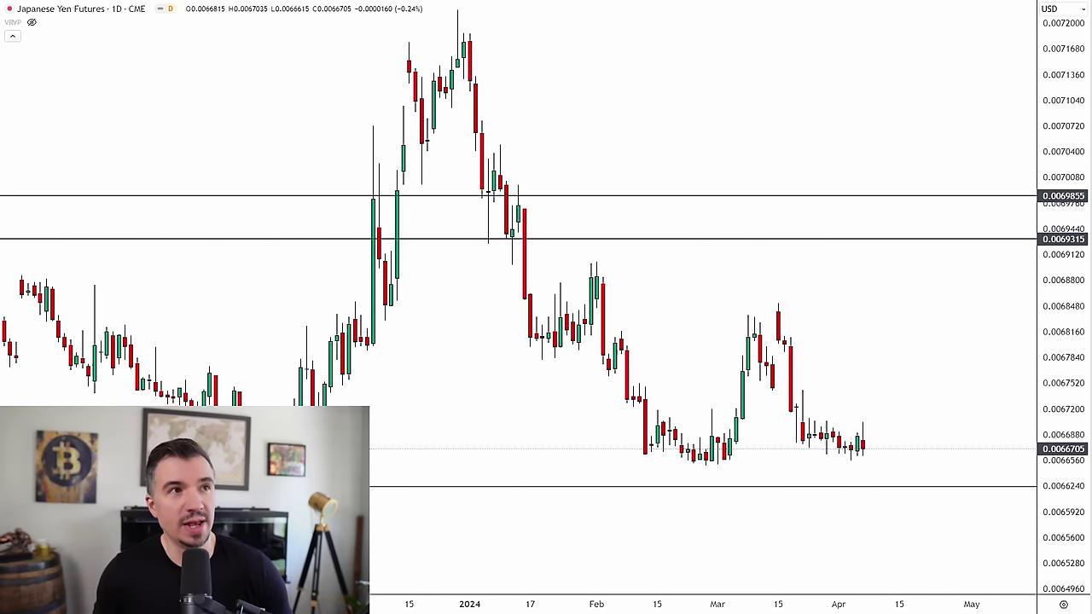
# Switch the Japanese Yen Futures chart to the weekly timeframe, with its range since 2022 in view.
pyautogui.moveTo(1052, 93); pyautogui.dragTo(1050, 502)
pyautogui.moveTo(772, 420); pyautogui.dragTo(828, 424)
pyautogui.moveTo(1058, 165); pyautogui.dragTo(1054, 369)
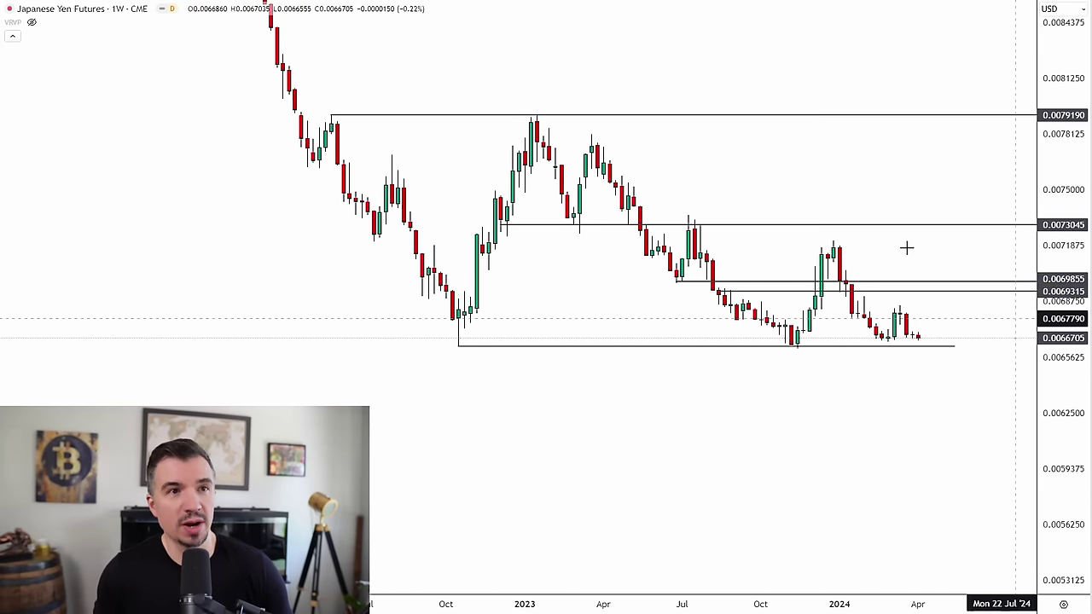
pyautogui.moveTo(796, 178); pyautogui.dragTo(824, 178)
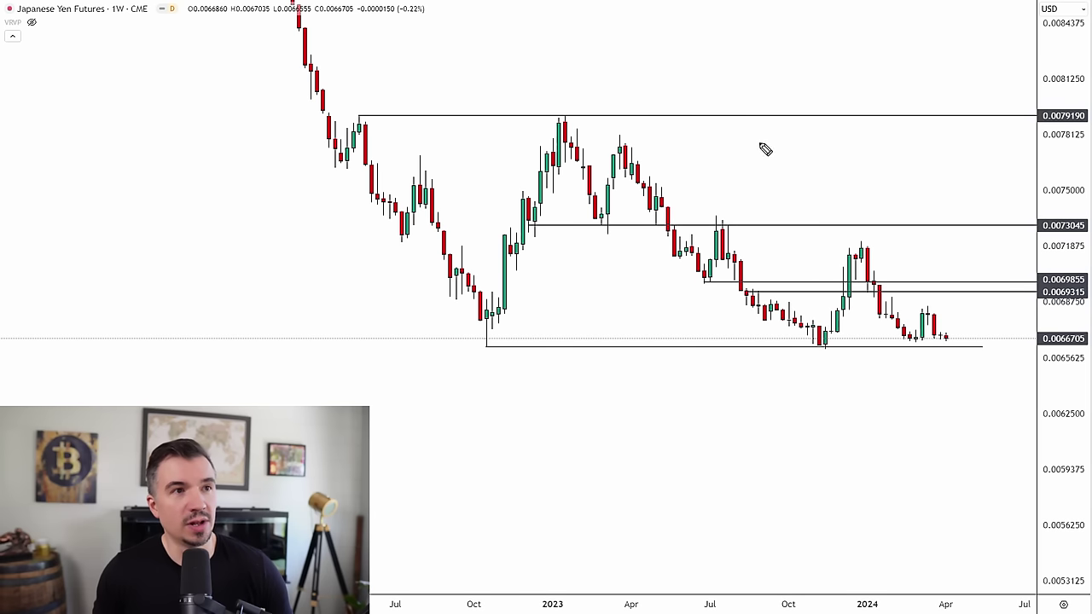
# Brush a downward arrow above the decline since early 2023, and circle the October 2022 and November 2023 lows at the support line.
pyautogui.moveTo(504, 87); pyautogui.dragTo(968, 291)
pyautogui.moveTo(910, 261)
pyautogui.mouseDown()
pyautogui.moveTo(997, 288)
pyautogui.moveTo(992, 261)
pyautogui.mouseUp()
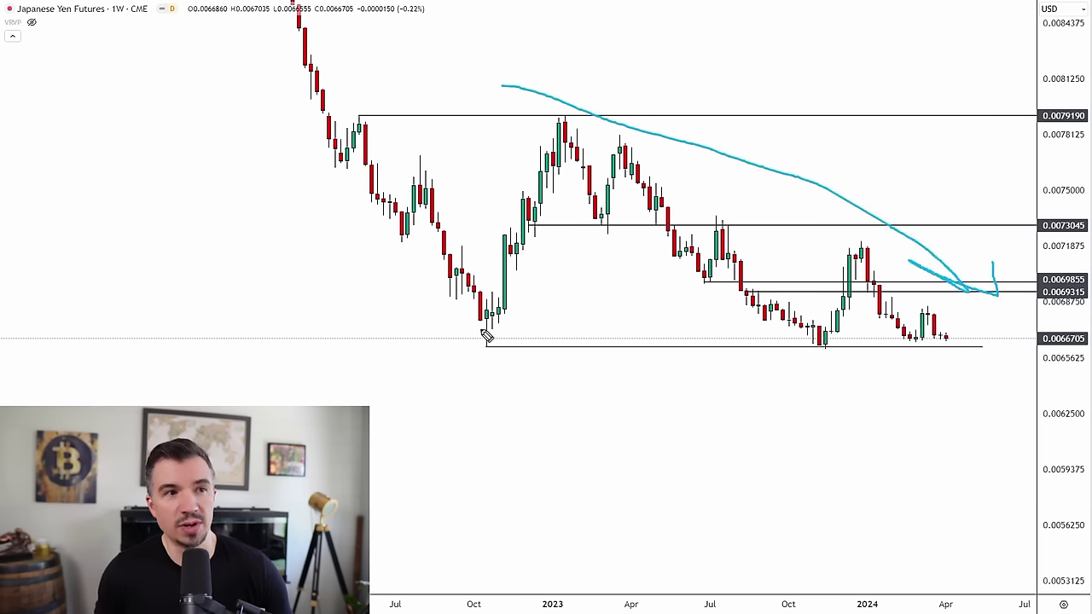
pyautogui.moveTo(495, 343); pyautogui.dragTo(498, 345)
pyautogui.moveTo(826, 342); pyautogui.dragTo(828, 344)
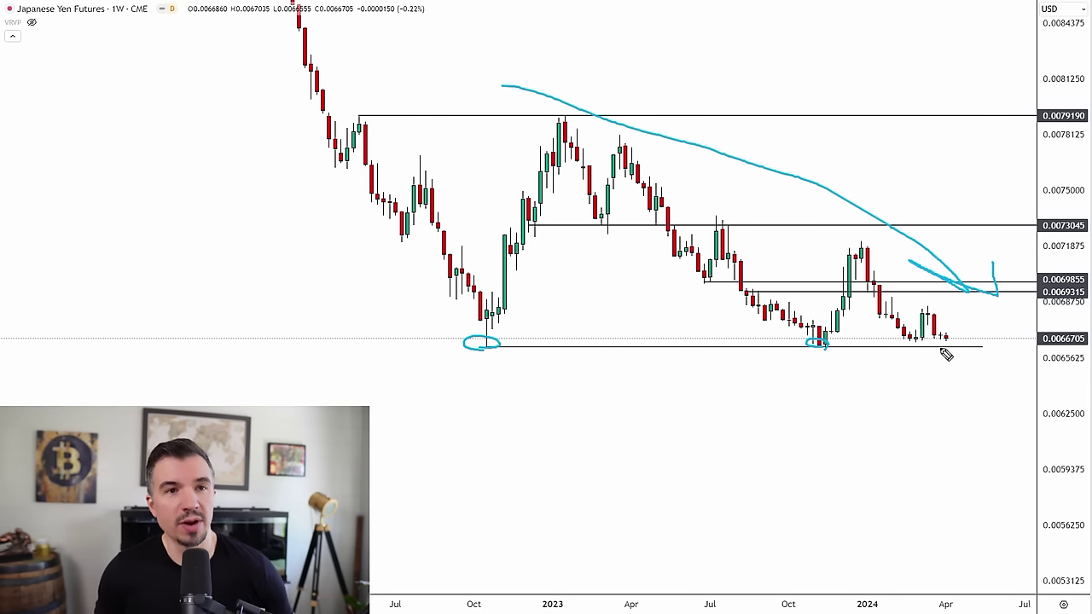
# Undo the downward arrow and the circles at the two support lows.
pyautogui.hotkey('ctrl', 'z')
pyautogui.hotkey('ctrl', 'z')
pyautogui.hotkey('ctrl', 'z')
pyautogui.hotkey('ctrl', 'z')
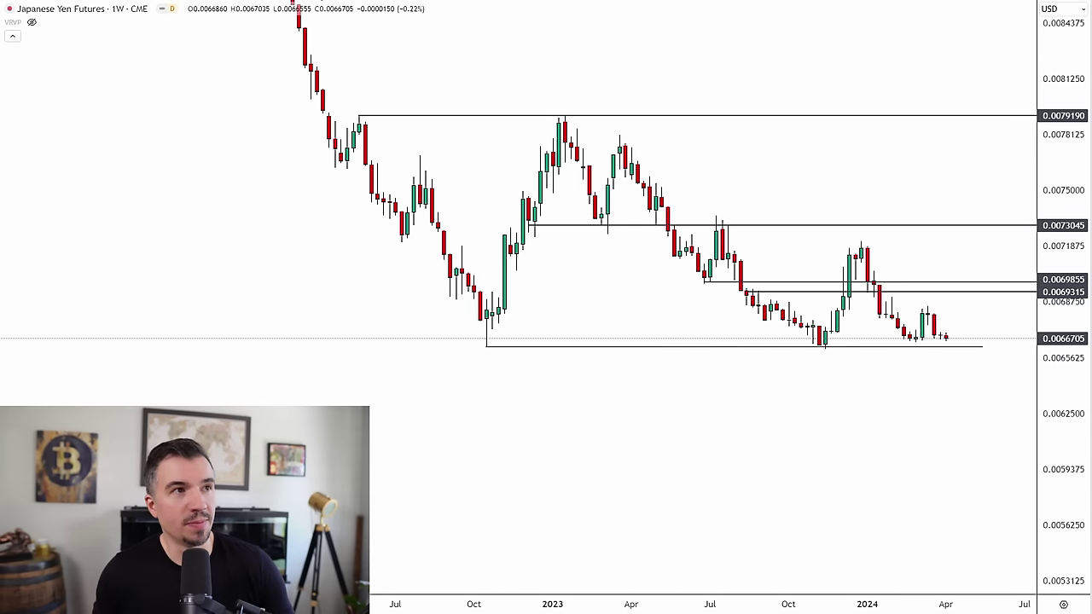
# Switch the Japanese Yen Futures chart to the daily timeframe and enlarge the price area around the support line.
pyautogui.write('1D')
pyautogui.press('Return')
pyautogui.moveTo(1045, 464); pyautogui.dragTo(1045, 44)
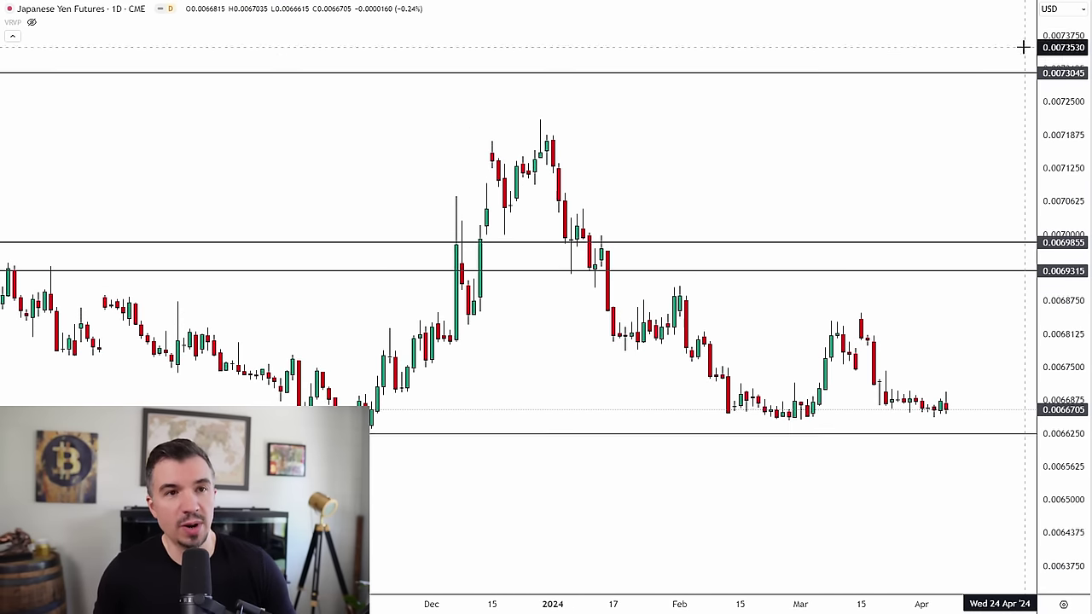
pyautogui.moveTo(1064, 344); pyautogui.dragTo(1063, 107)
pyautogui.moveTo(926, 293); pyautogui.dragTo(902, 177)
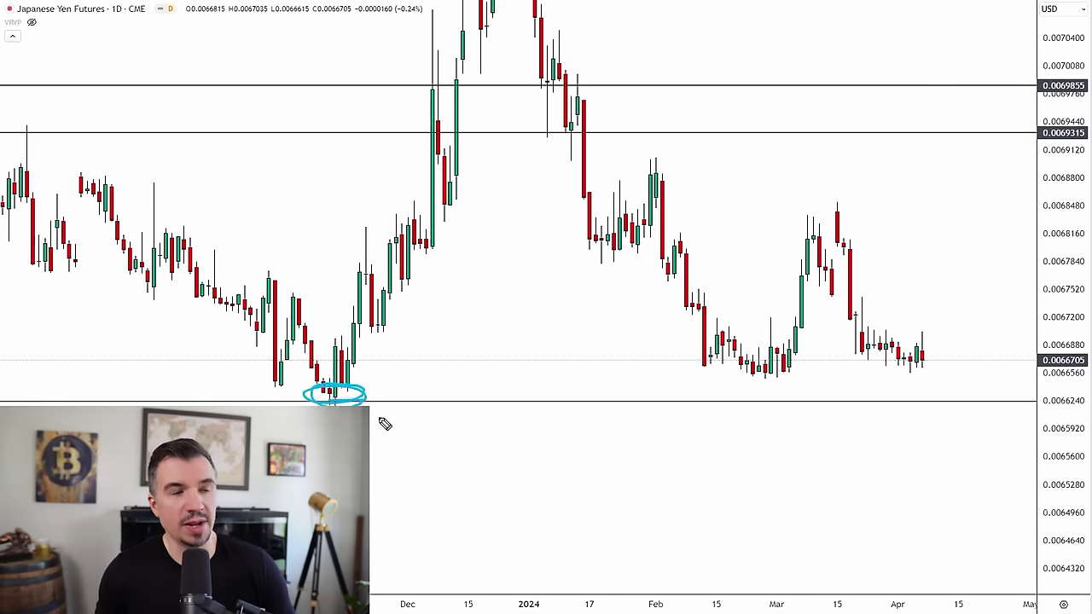
# Circle the mid-November low at the support line, and underline the late-February and early-April lows above it.
pyautogui.moveTo(689, 599); pyautogui.dragTo(765, 599)
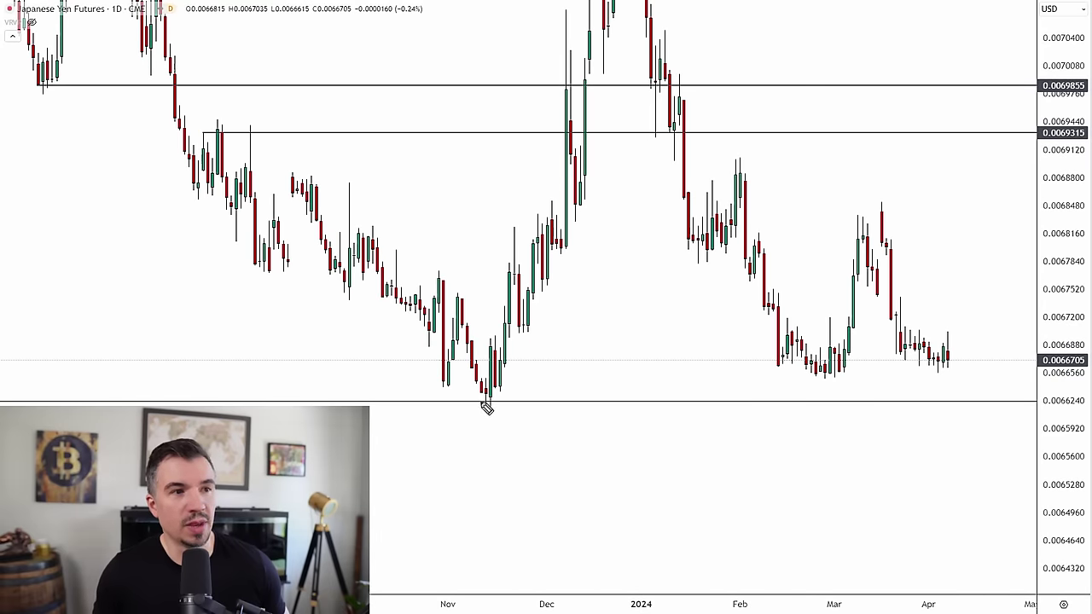
pyautogui.moveTo(487, 408); pyautogui.dragTo(519, 402)
pyautogui.moveTo(841, 374); pyautogui.dragTo(832, 375)
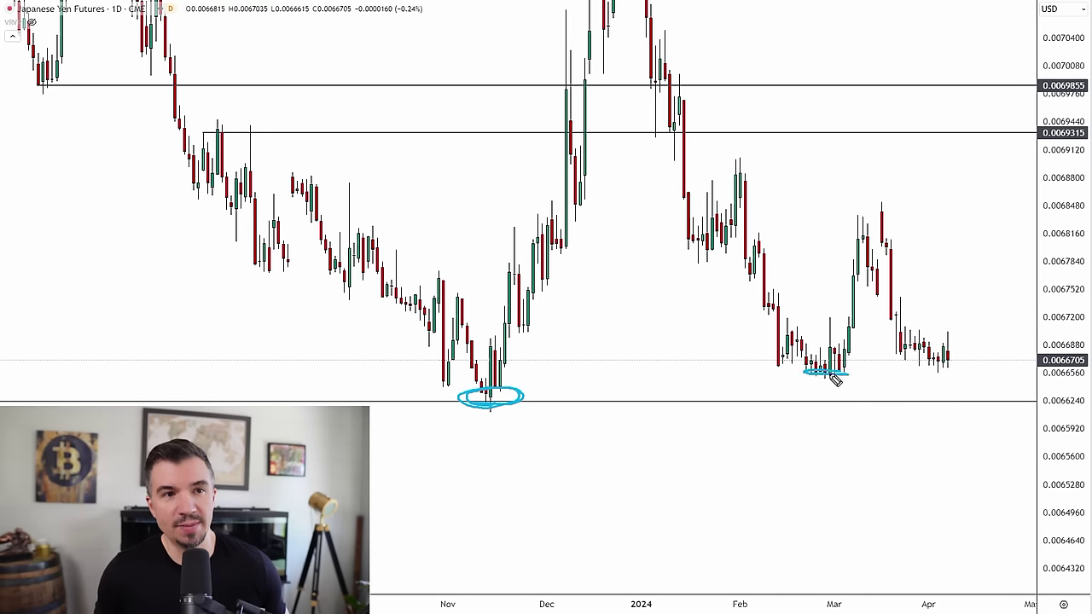
pyautogui.moveTo(957, 374); pyautogui.dragTo(940, 376)
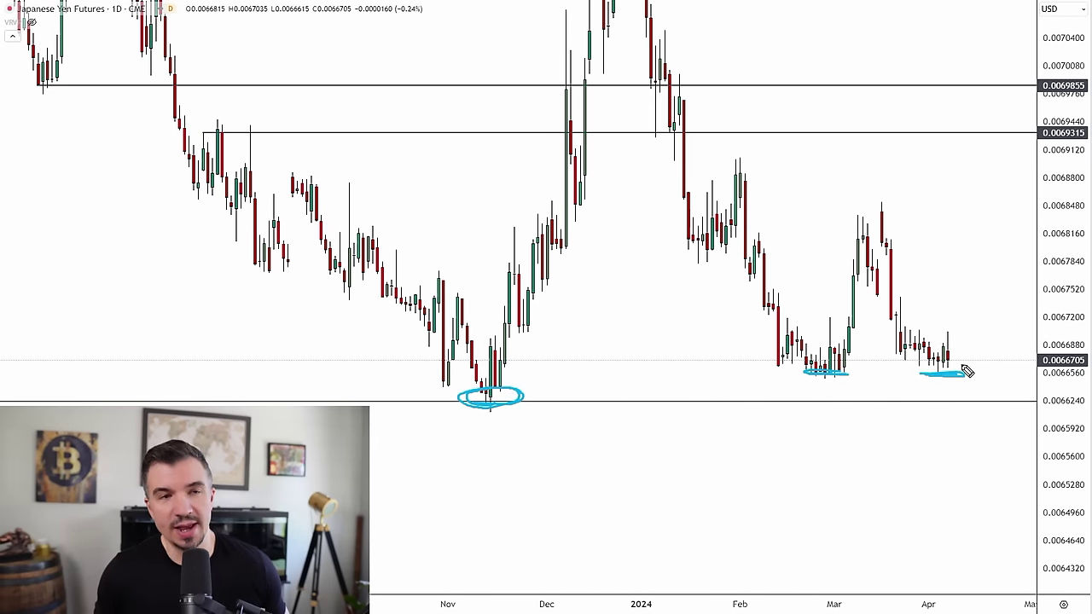
# Clear the brush marks from the Japanese Yen Futures chart and switch to the U.S. Dollar / Japanese Yen daily chart.
pyautogui.hotkey('ctrl', 'z')
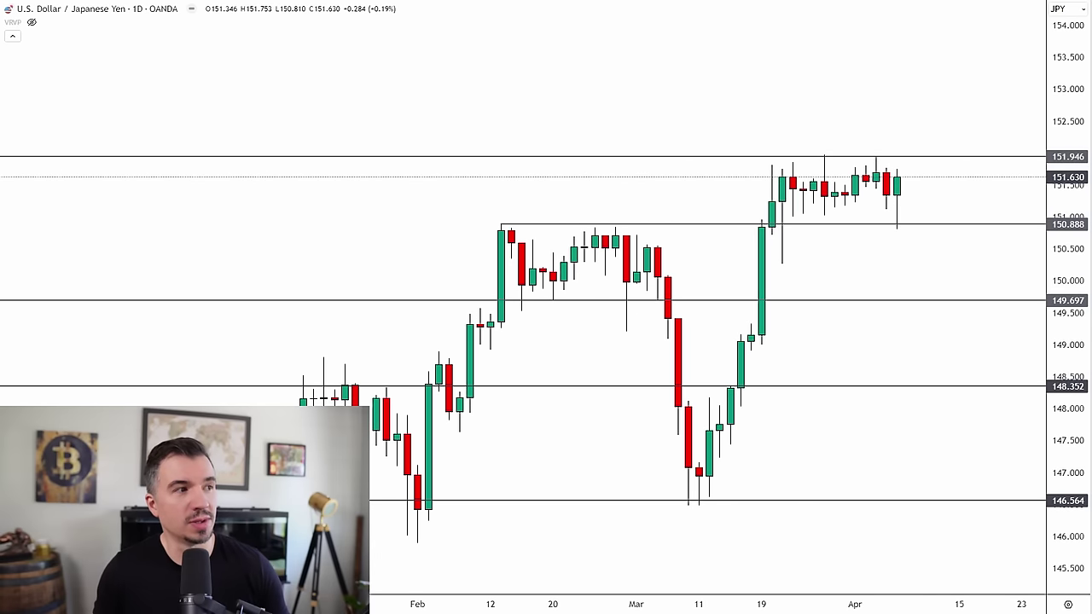
pyautogui.moveTo(896, 181)
pyautogui.mouseDown()
pyautogui.moveTo(919, 171)
pyautogui.moveTo(880, 155)
pyautogui.mouseUp()
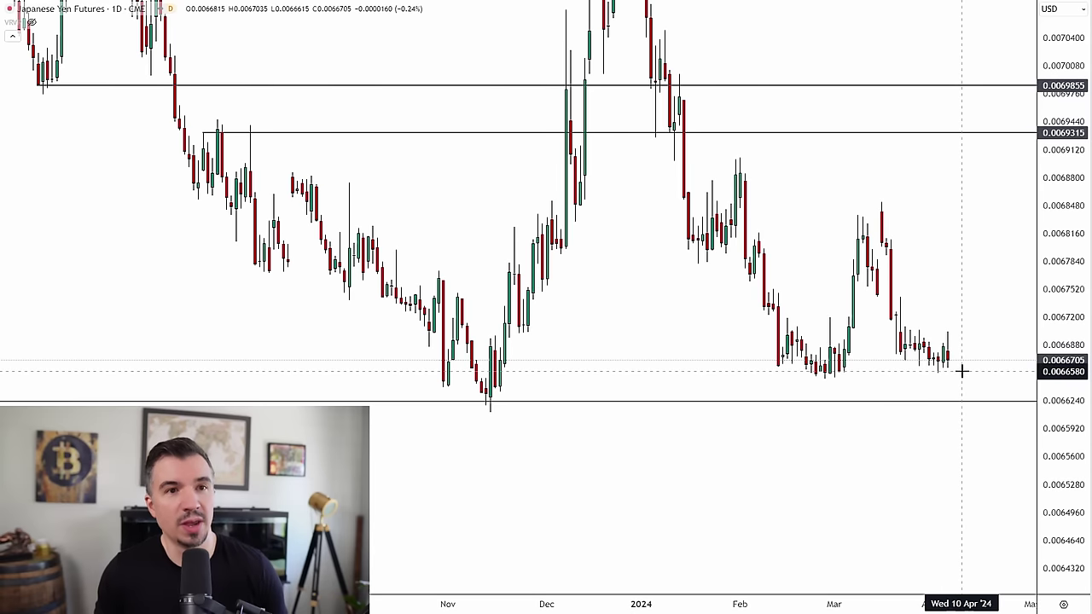
pyautogui.moveTo(944, 282); pyautogui.dragTo(930, 284)
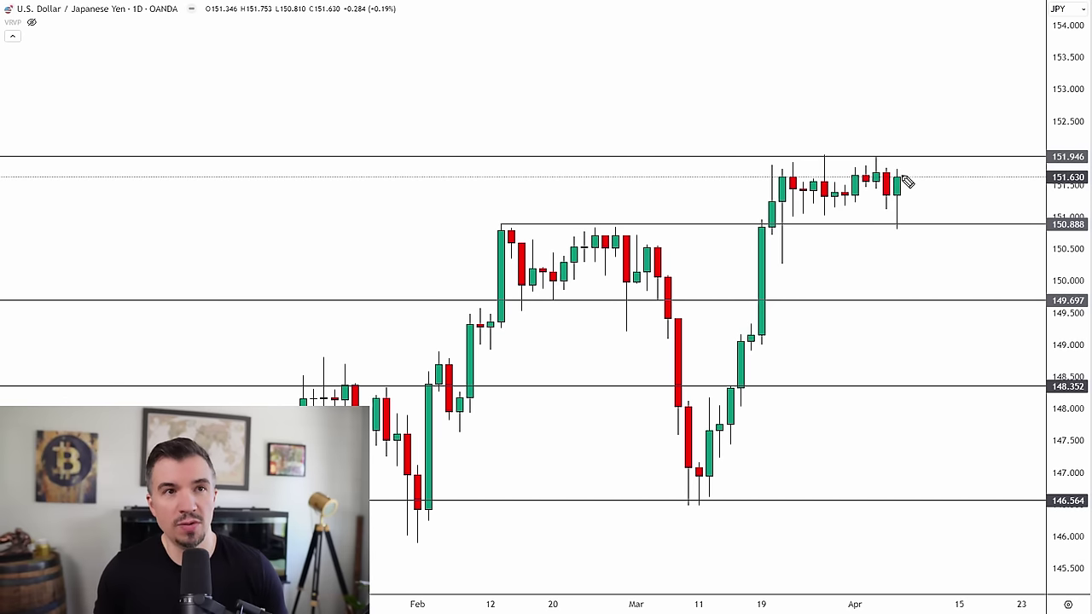
# Brush a box just above the 151.946 resistance line beside the latest candles, and undo it.
pyautogui.moveTo(903, 177); pyautogui.dragTo(914, 134)
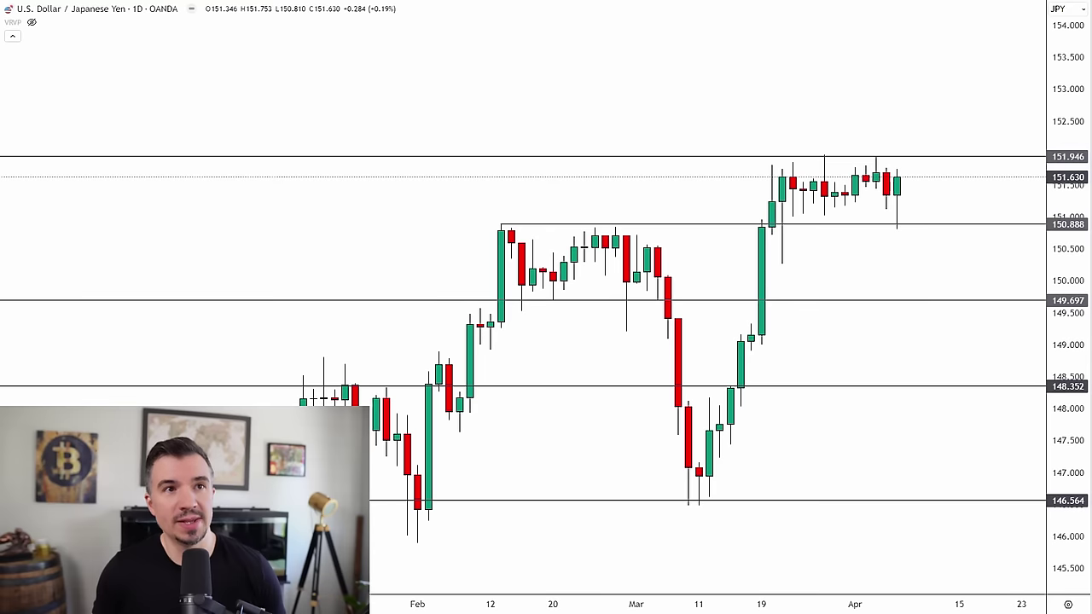
pyautogui.moveTo(811, 93); pyautogui.dragTo(785, 105)
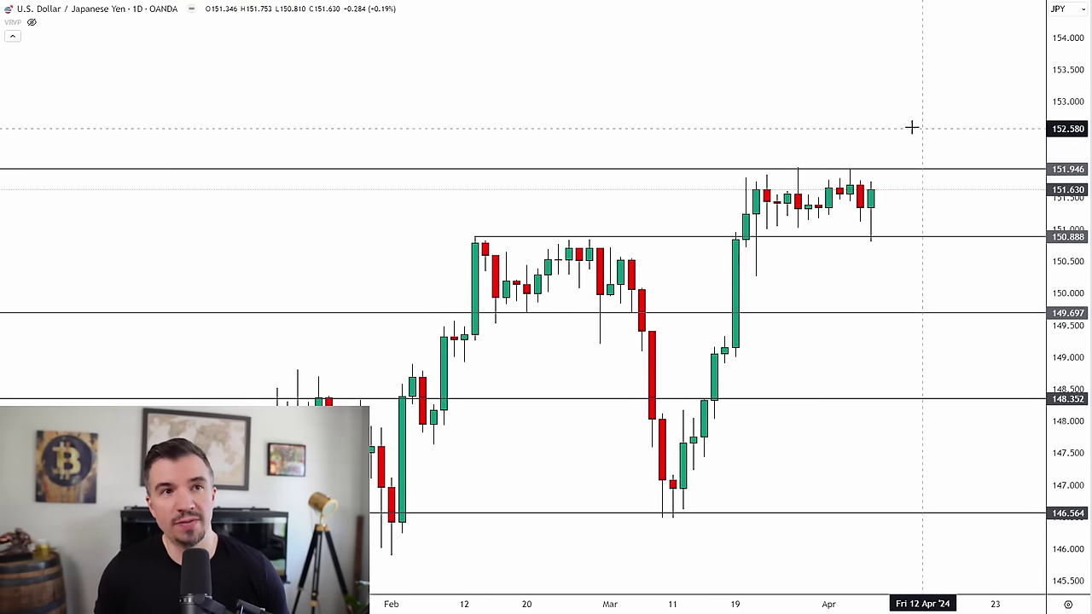
pyautogui.moveTo(932, 122)
pyautogui.mouseDown()
pyautogui.moveTo(819, 127)
pyautogui.moveTo(929, 146)
pyautogui.moveTo(831, 120)
pyautogui.mouseUp()
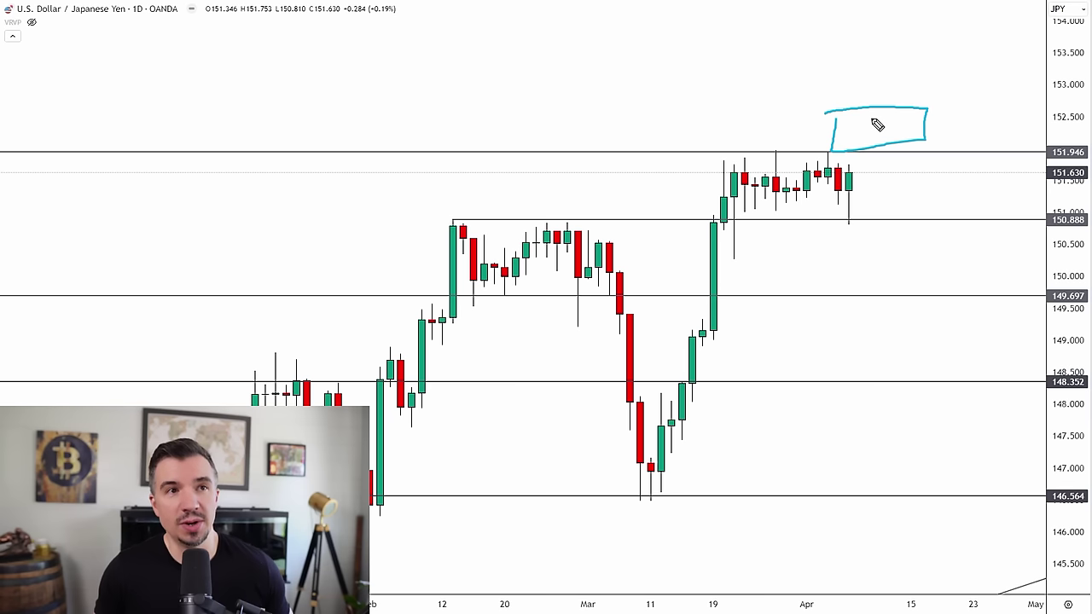
pyautogui.hotkey('ctrl', 'z')
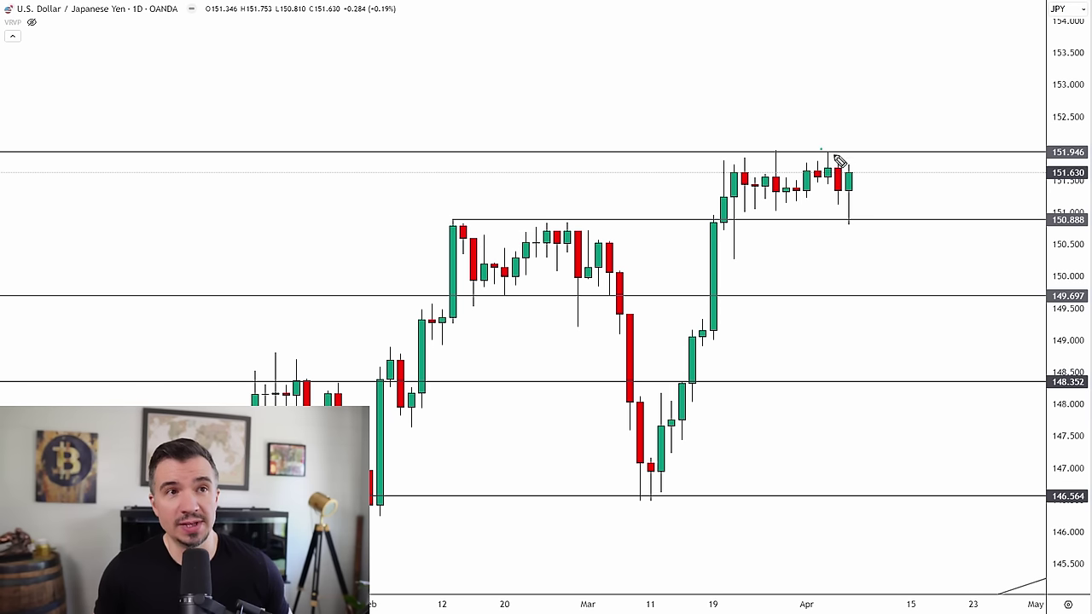
# Mark the two recent highs at the 151.946 line, brush a box above them, and undo these marks.
pyautogui.moveTo(834, 153)
pyautogui.mouseDown()
pyautogui.moveTo(763, 148)
pyautogui.moveTo(802, 144)
pyautogui.moveTo(801, 113)
pyautogui.moveTo(786, 113)
pyautogui.mouseUp()
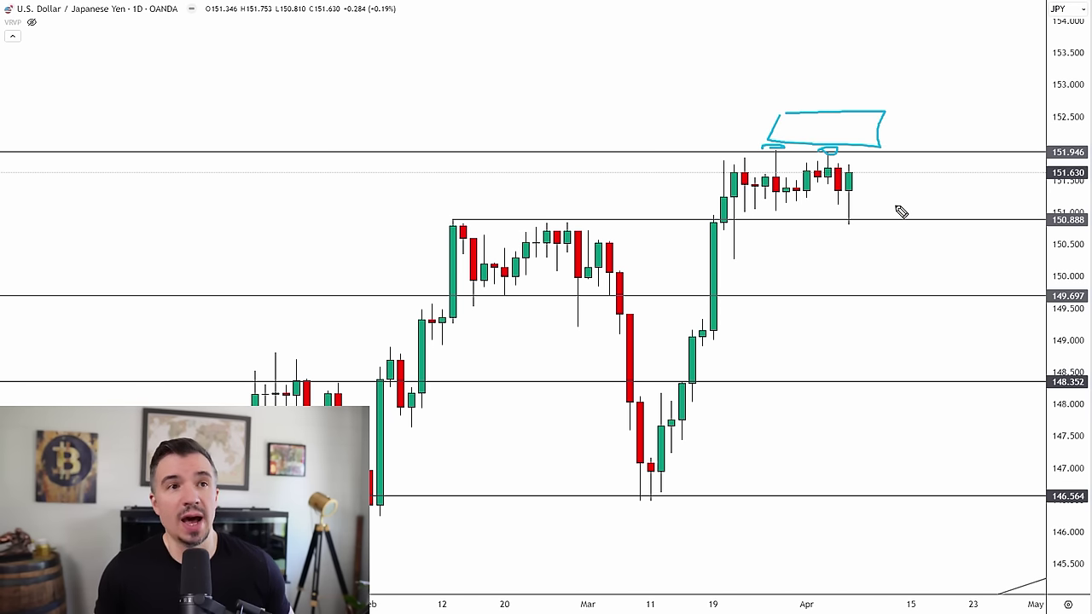
pyautogui.hotkey('ctrl', 'z')
pyautogui.hotkey('ctrl', 'z')
pyautogui.hotkey('ctrl', 'z')
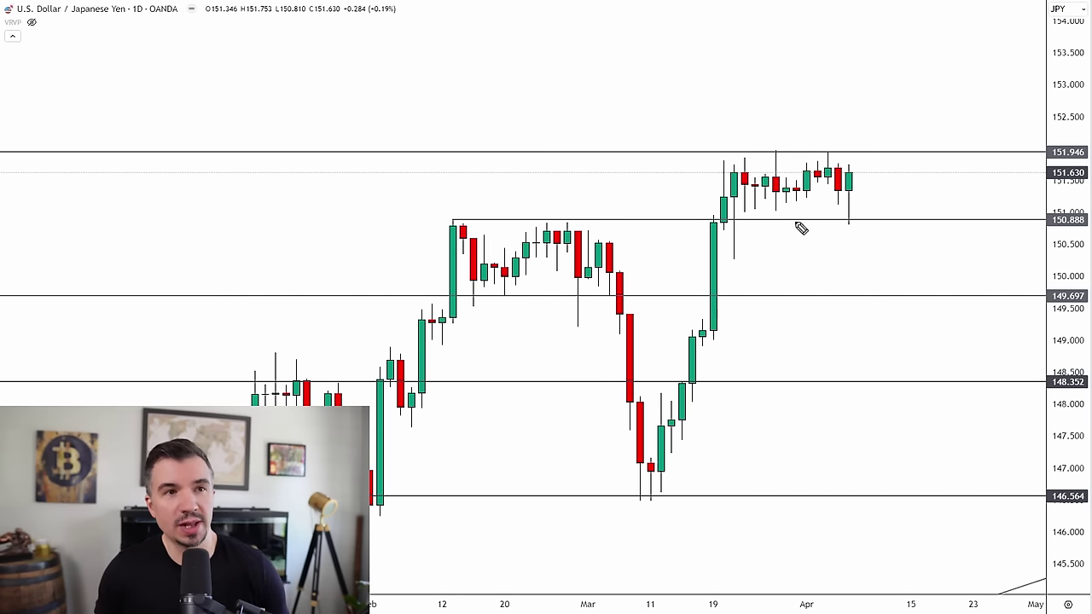
# Brush a drop from the latest candle through 150.888, box the area beneath that line, and mark the 149.697 line.
pyautogui.moveTo(850, 177)
pyautogui.mouseDown()
pyautogui.moveTo(872, 238)
pyautogui.moveTo(939, 221)
pyautogui.mouseUp()
pyautogui.moveTo(844, 228)
pyautogui.mouseDown()
pyautogui.moveTo(931, 227)
pyautogui.moveTo(828, 225)
pyautogui.mouseUp()
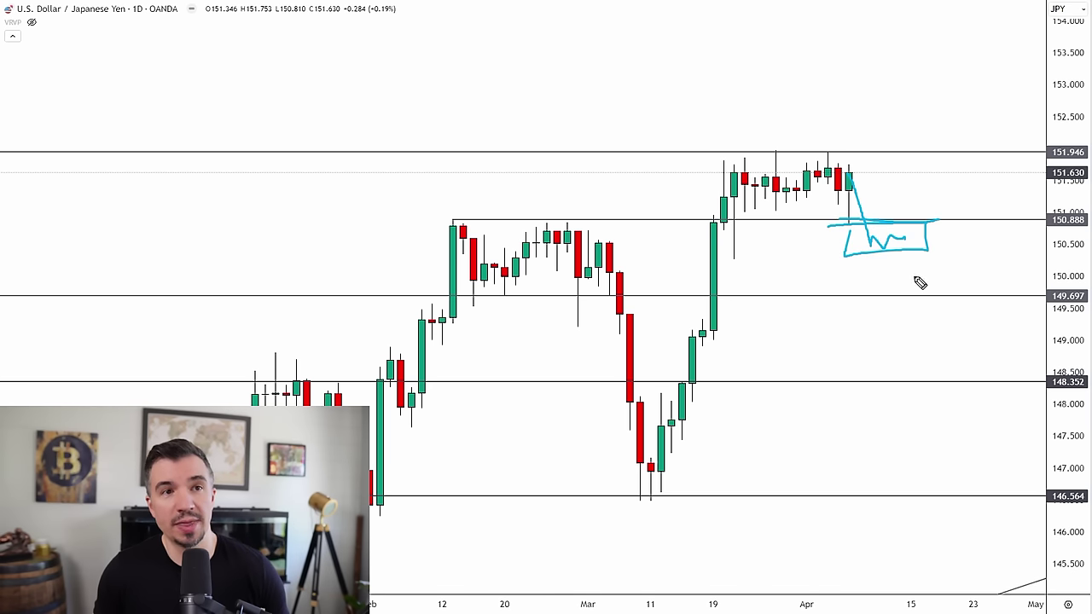
pyautogui.moveTo(902, 298)
pyautogui.mouseDown()
pyautogui.moveTo(929, 300)
pyautogui.moveTo(883, 296)
pyautogui.mouseUp()
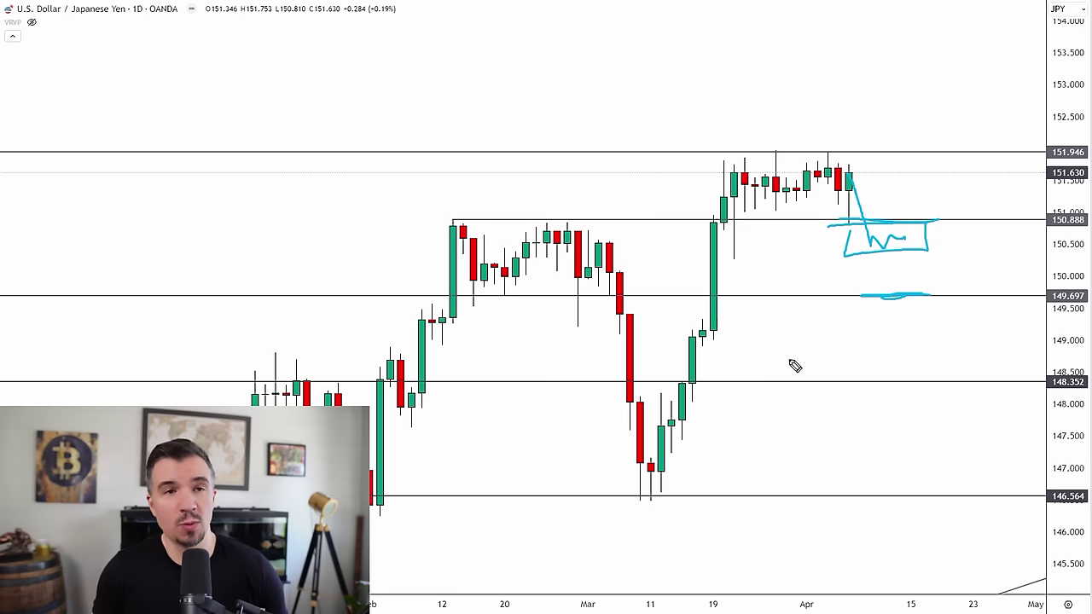
# Undo the mark at 149.697 and the drop path and box around 150.888.
pyautogui.hotkey('ctrl', 'z')
pyautogui.hotkey('ctrl', 'z')
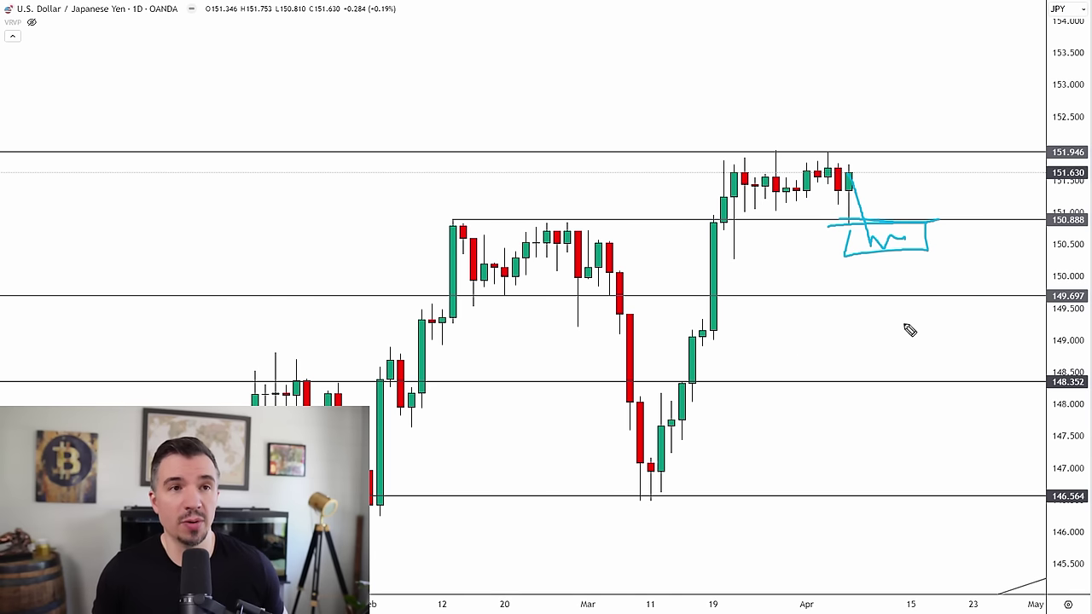
pyautogui.hotkey('ctrl', 'z')
pyautogui.hotkey('ctrl', 'z')
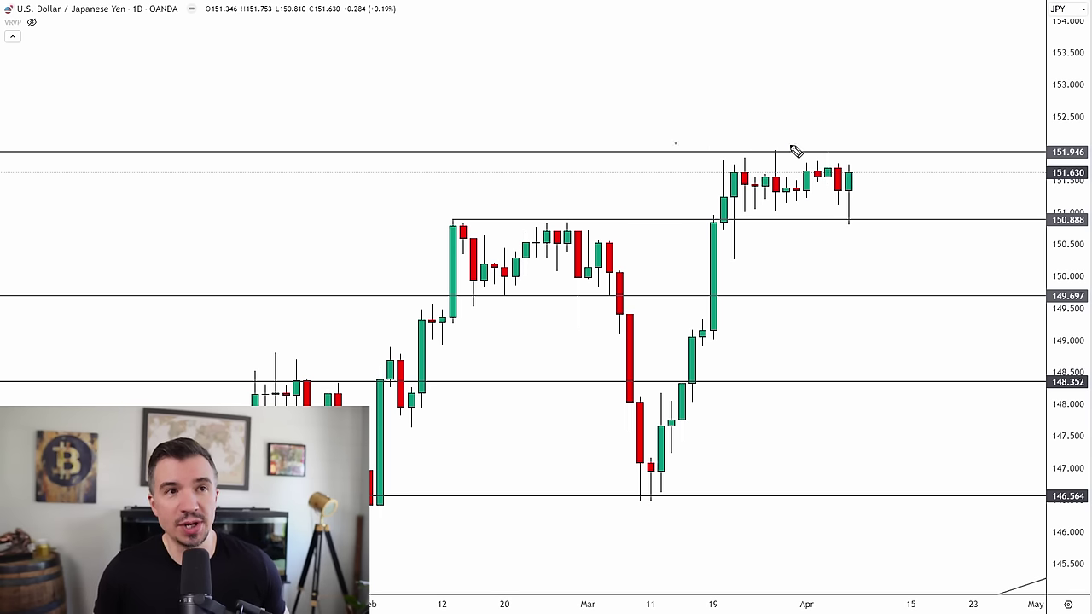
# Brush lines along the 151.946 top and 150.888 bottom of the recent range, and undo both.
pyautogui.moveTo(791, 146); pyautogui.dragTo(887, 145)
pyautogui.moveTo(636, 228); pyautogui.dragTo(957, 220)
pyautogui.hotkey('ctrl', 'z')
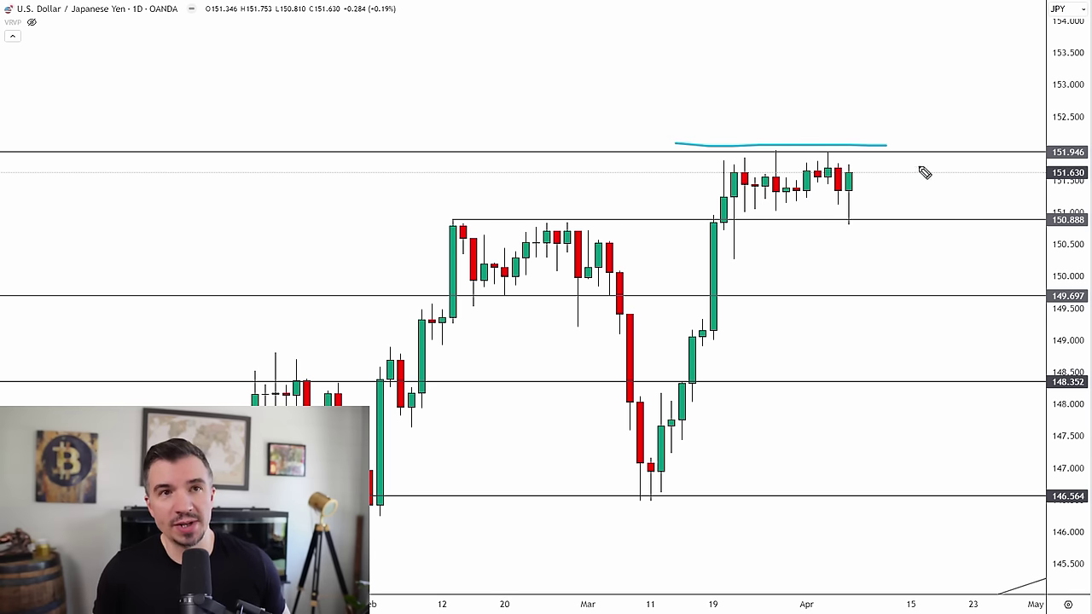
pyautogui.hotkey('ctrl', 'z')
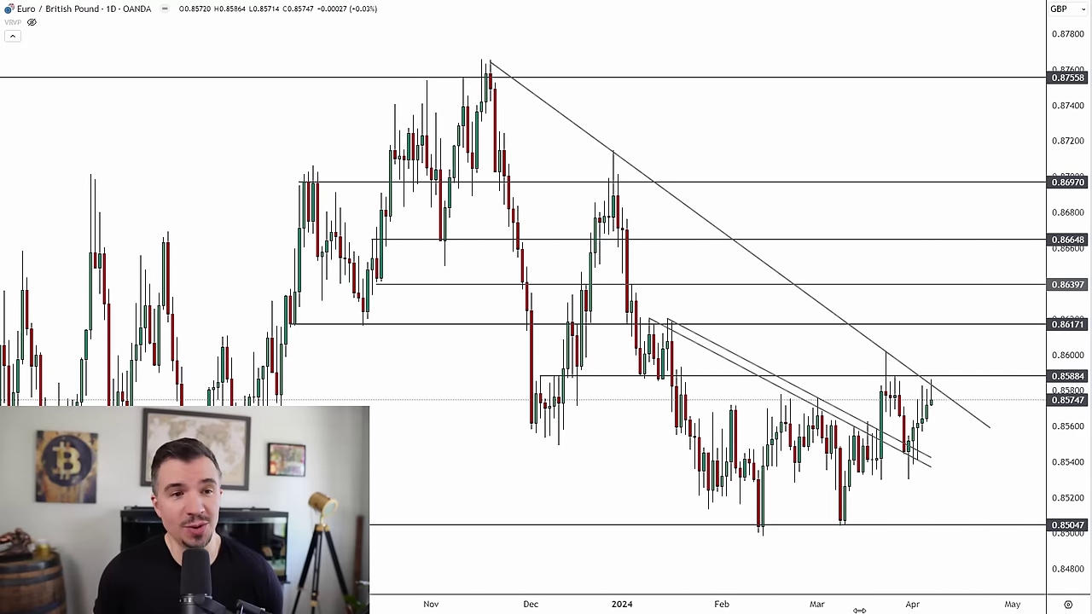
# On the Euro / British Pound daily chart, circle the 0.87558 support lows, brush a wave through the swings down to 0.85047, and undo both.
pyautogui.scroll(4, 750, 477)
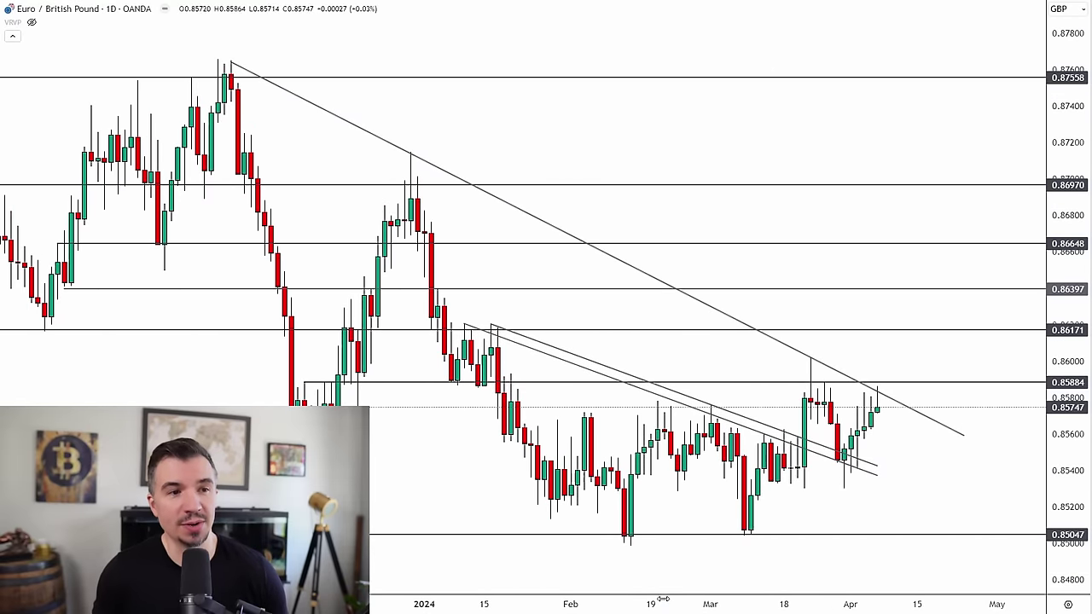
pyautogui.scroll(-5, 852, 550)
pyautogui.scroll(-2, 853, 548)
pyautogui.scroll(1, 879, 542)
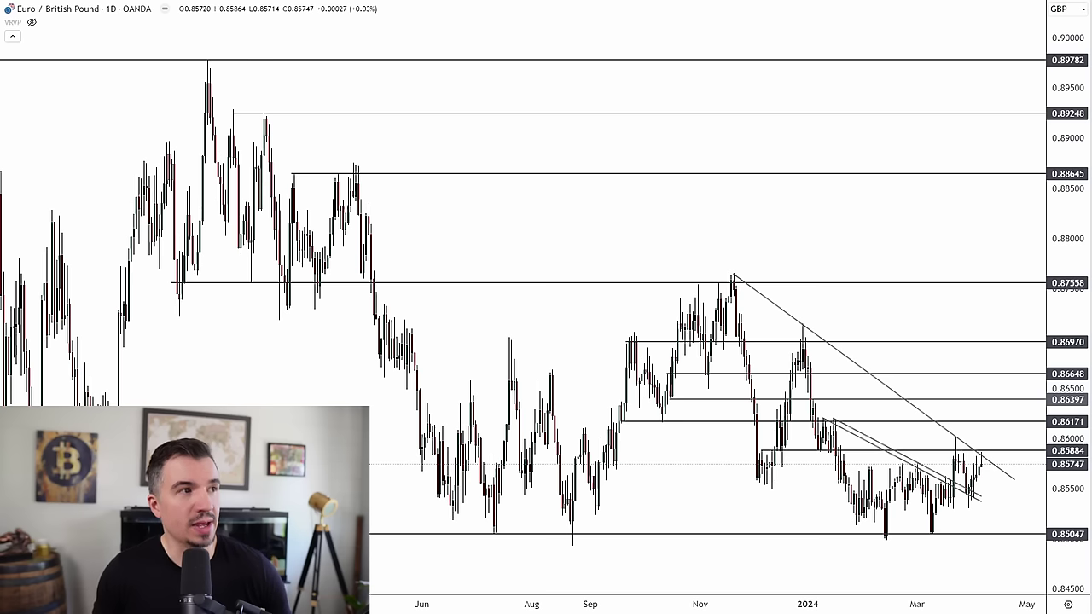
pyautogui.click(0, 117)
pyautogui.click(43, 354)
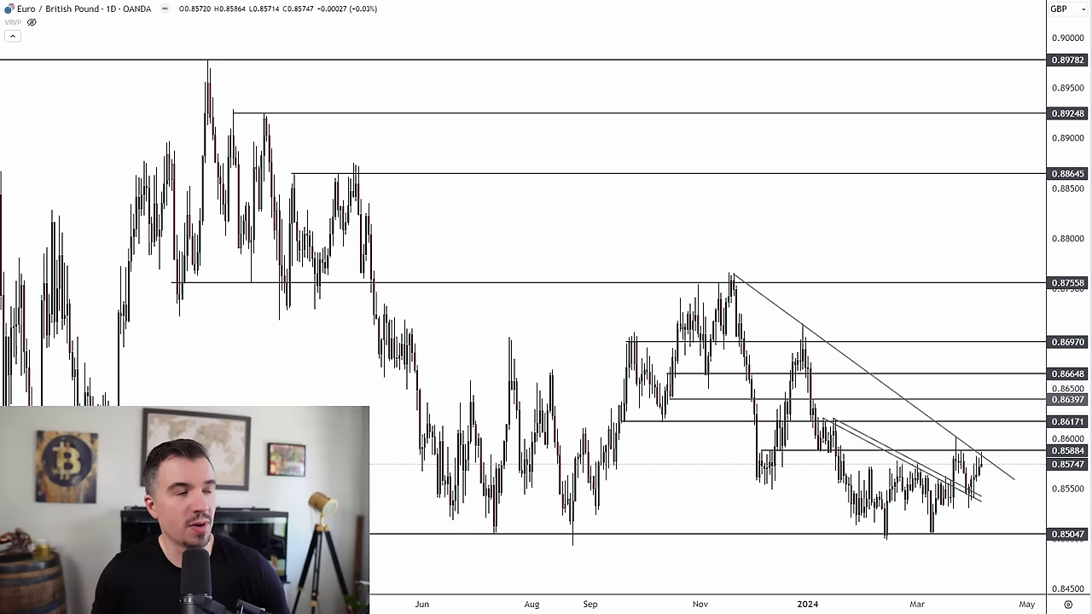
pyautogui.moveTo(207, 293)
pyautogui.mouseDown()
pyautogui.moveTo(232, 270)
pyautogui.moveTo(312, 302)
pyautogui.moveTo(556, 522)
pyautogui.moveTo(753, 281)
pyautogui.moveTo(887, 474)
pyautogui.moveTo(1023, 430)
pyautogui.moveTo(1038, 331)
pyautogui.mouseUp()
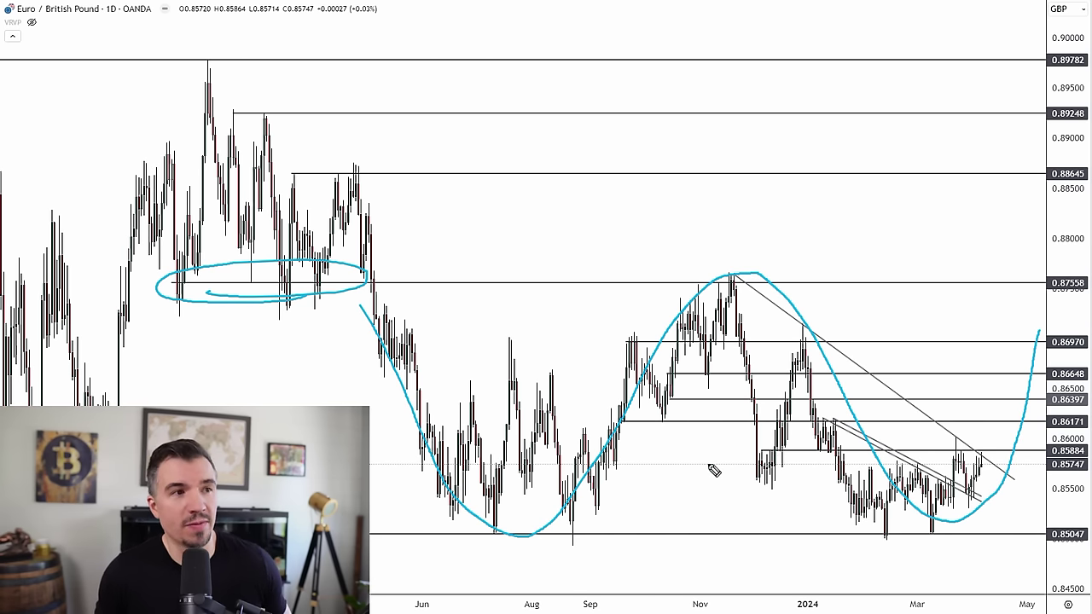
pyautogui.hotkey('ctrl', 'z')
pyautogui.hotkey('ctrl', 'z')
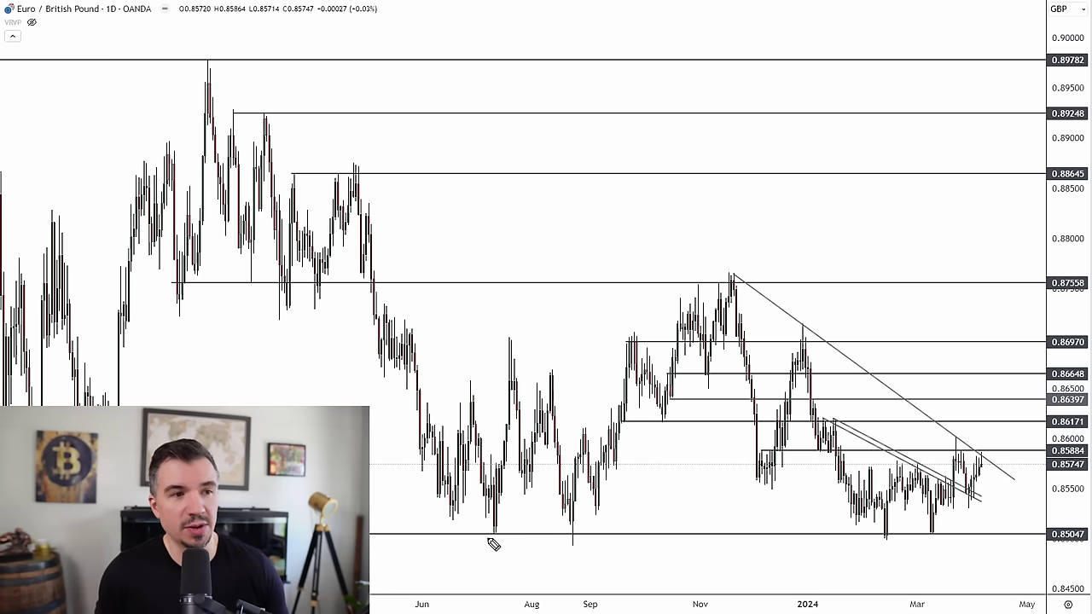
# Circle the two 2023 lows and the two 2024 lows at the 0.85047 support line, and brush an upward arrow from each pair.
pyautogui.moveTo(493, 544); pyautogui.dragTo(499, 519)
pyautogui.moveTo(570, 522)
pyautogui.mouseDown()
pyautogui.moveTo(598, 527)
pyautogui.moveTo(699, 379)
pyautogui.moveTo(727, 385)
pyautogui.mouseUp()
pyautogui.moveTo(673, 395); pyautogui.dragTo(707, 359)
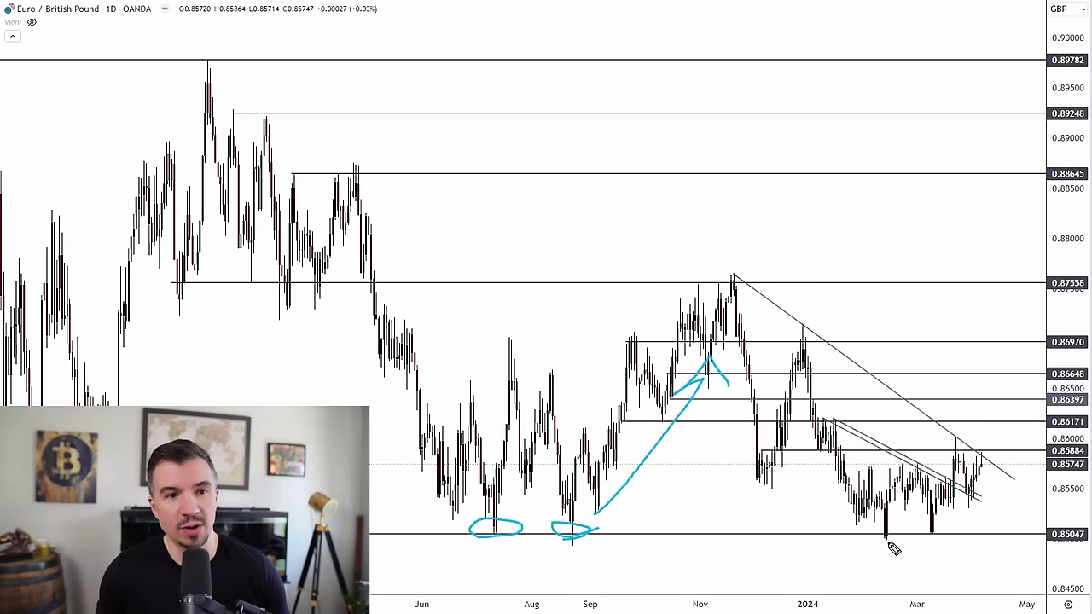
pyautogui.moveTo(887, 540); pyautogui.dragTo(894, 539)
pyautogui.moveTo(927, 536)
pyautogui.mouseDown()
pyautogui.moveTo(938, 540)
pyautogui.moveTo(997, 463)
pyautogui.mouseUp()
pyautogui.moveTo(978, 471); pyautogui.dragTo(1007, 481)
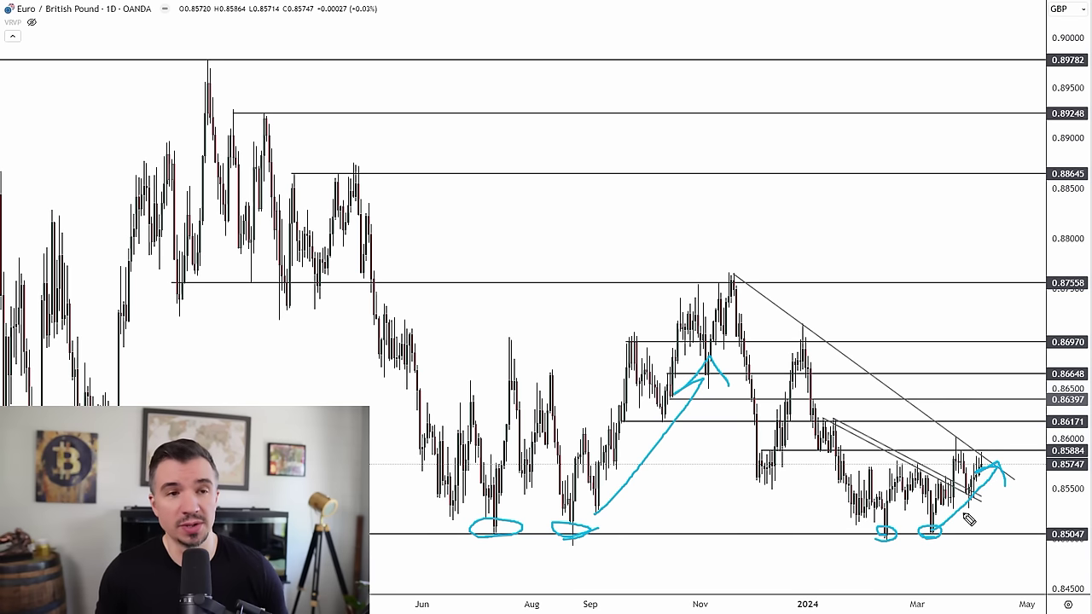
# Undo the circles and upward arrows at the 0.85047 support line.
pyautogui.hotkey('ctrl', 'z')
pyautogui.hotkey('ctrl', 'z')
pyautogui.hotkey('ctrl', 'z')
pyautogui.hotkey('ctrl', 'z')
pyautogui.hotkey('ctrl', 'z')
pyautogui.hotkey('ctrl', 'z')
pyautogui.hotkey('ctrl', 'z')
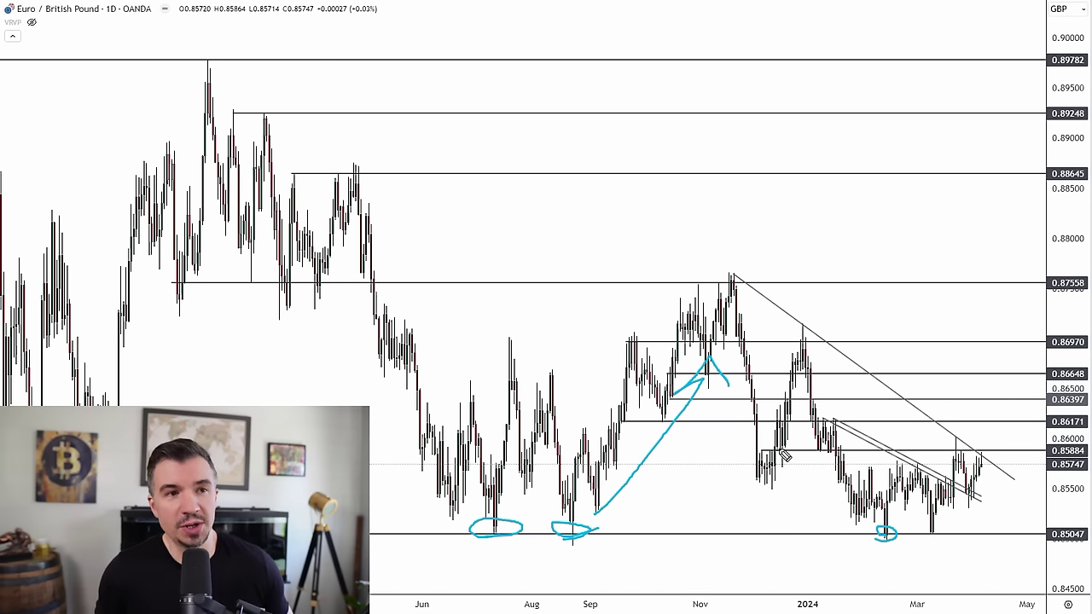
pyautogui.hotkey('ctrl', 'z')
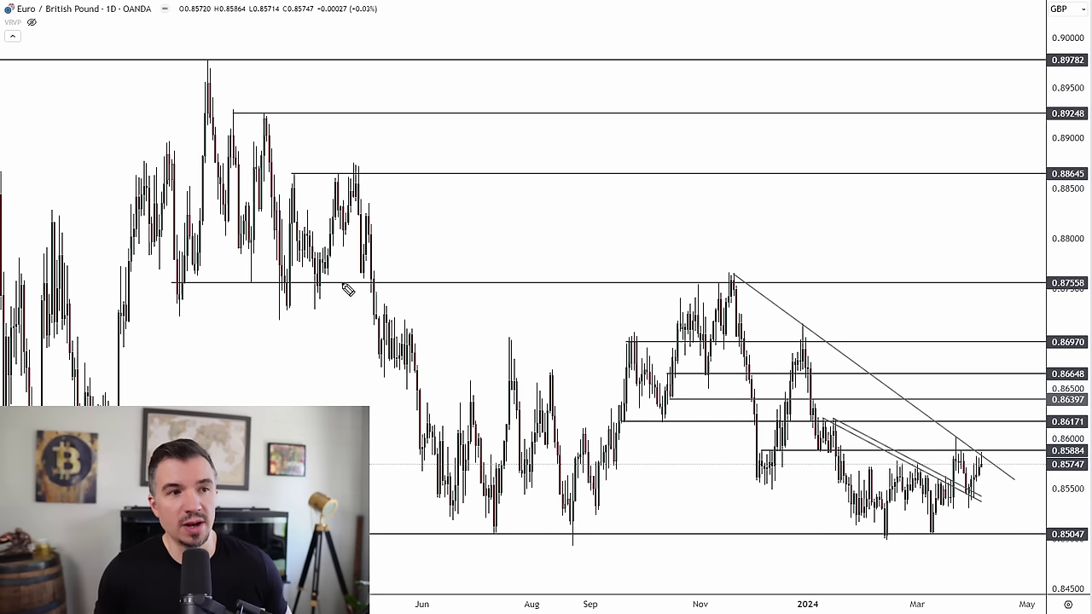
# Brush a continuous wave from 0.87558 through the price swings to above the latest candle, and undo it.
pyautogui.moveTo(343, 284)
pyautogui.mouseDown()
pyautogui.moveTo(568, 483)
pyautogui.moveTo(794, 350)
pyautogui.moveTo(968, 499)
pyautogui.moveTo(1007, 414)
pyautogui.mouseUp()
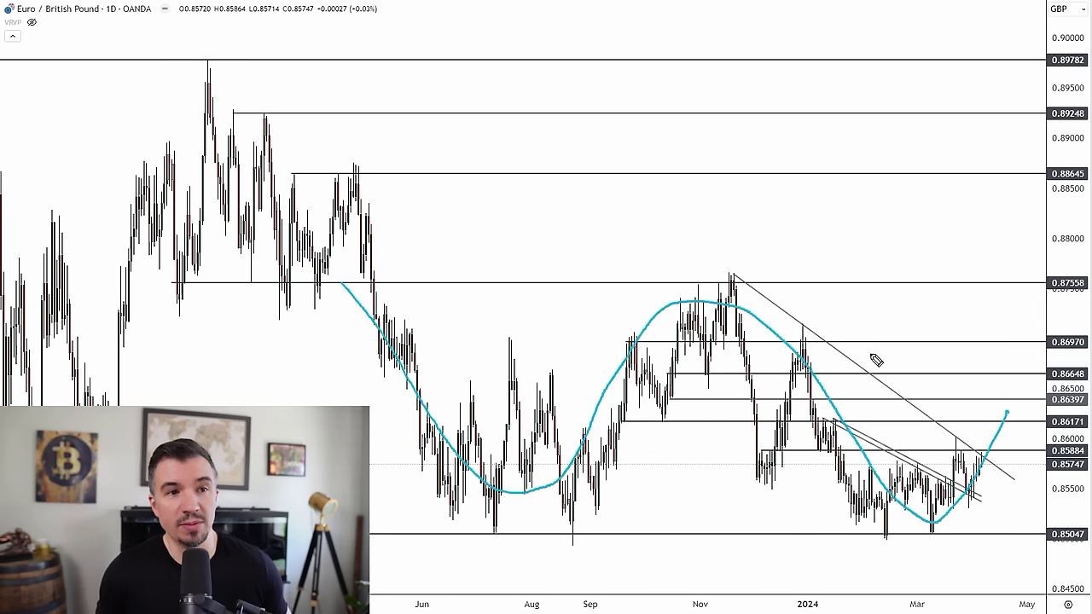
pyautogui.hotkey('ctrl', 'z')
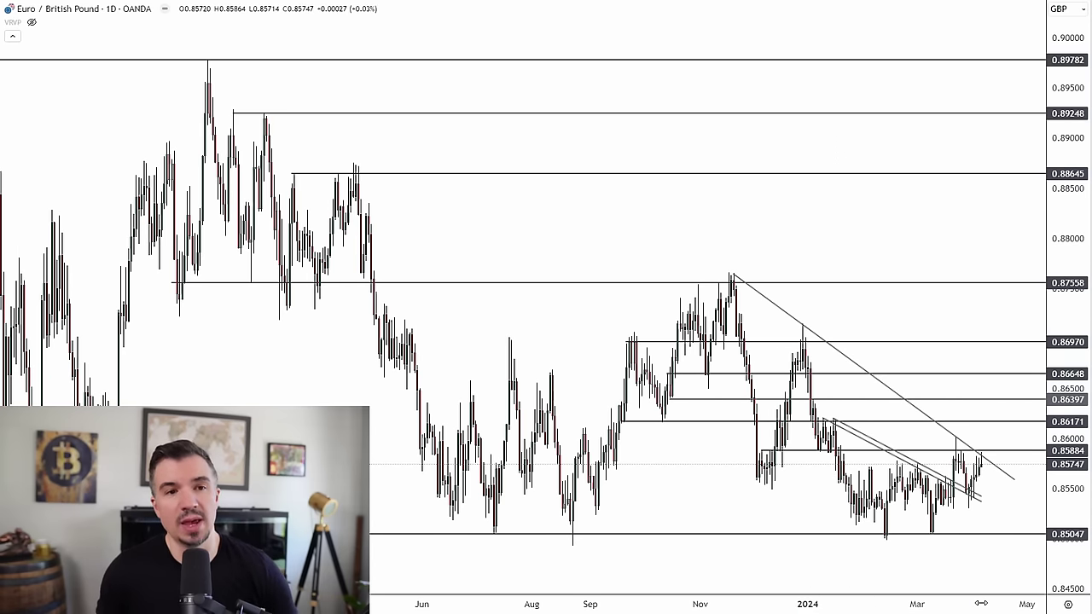
# Enlarge the latest candles, underline the late-March bodies at the two short falling trend lines, and brush a level beneath them.
pyautogui.scroll(5, 927, 558)
pyautogui.click(962, 470)
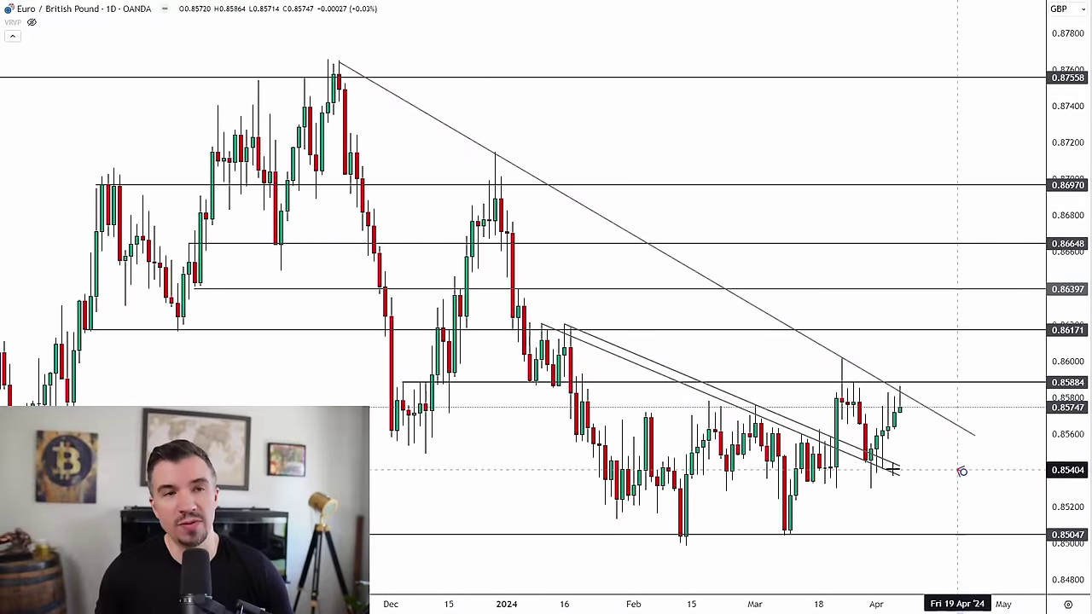
pyautogui.press('Escape')
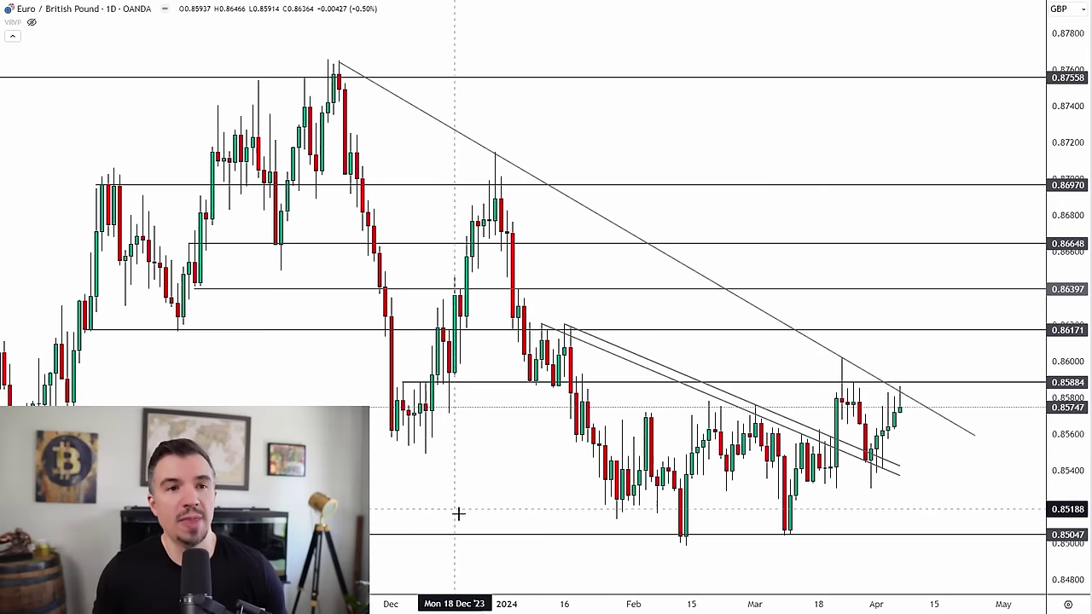
pyautogui.moveTo(936, 439); pyautogui.dragTo(962, 438)
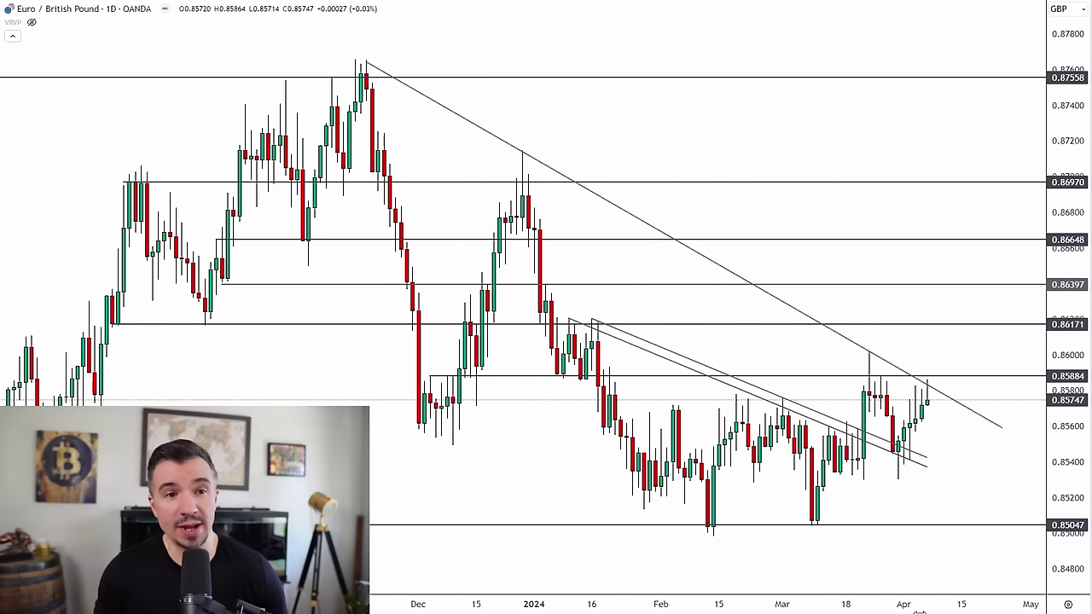
pyautogui.moveTo(934, 605); pyautogui.dragTo(886, 594)
pyautogui.scroll(1, 887, 593)
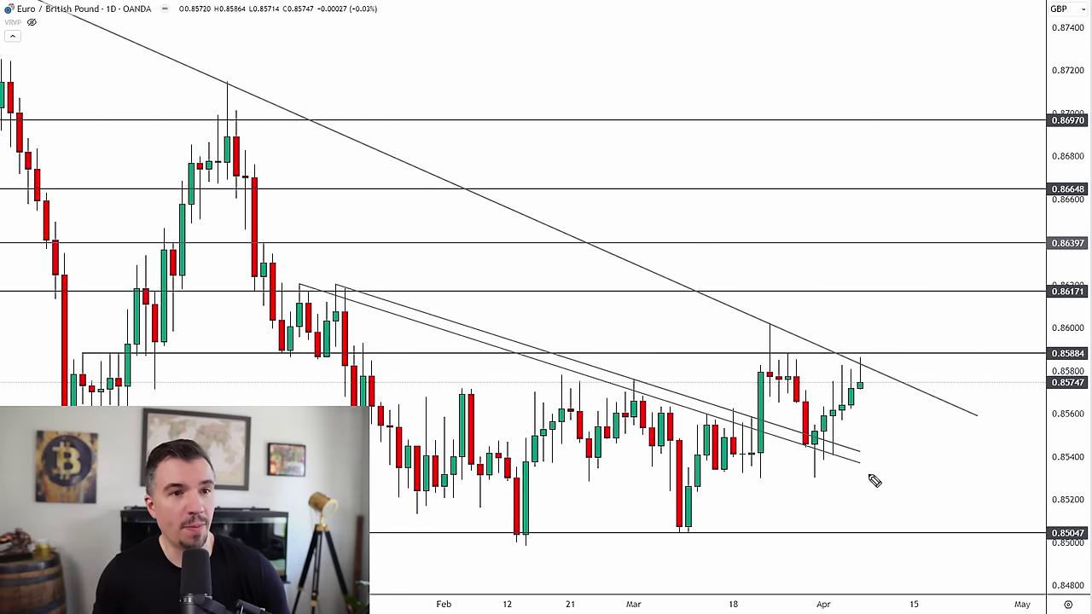
pyautogui.moveTo(793, 442); pyautogui.dragTo(816, 444)
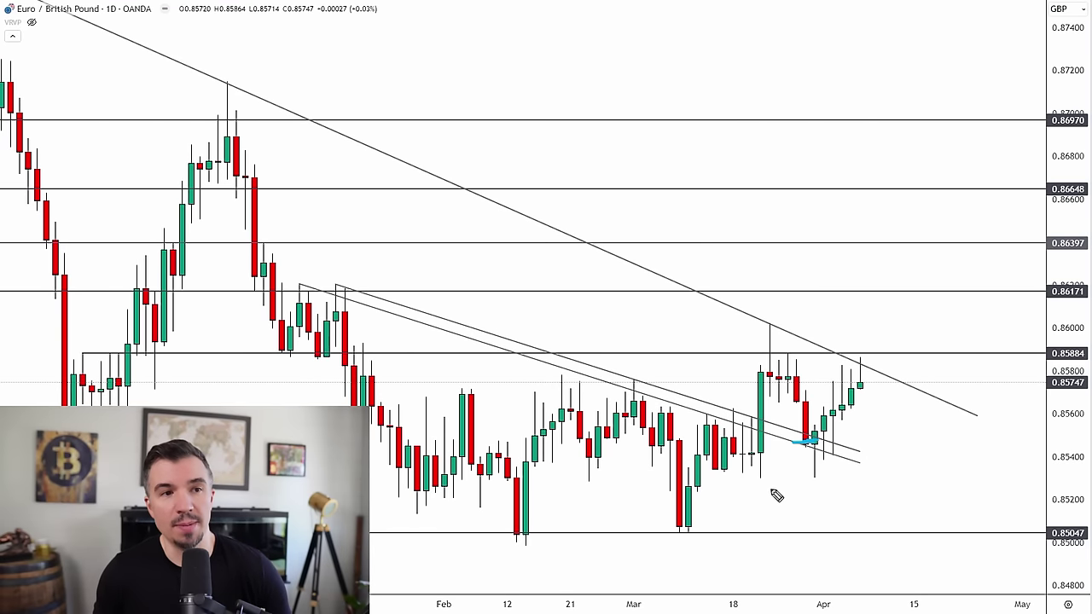
pyautogui.moveTo(713, 489); pyautogui.dragTo(867, 490)
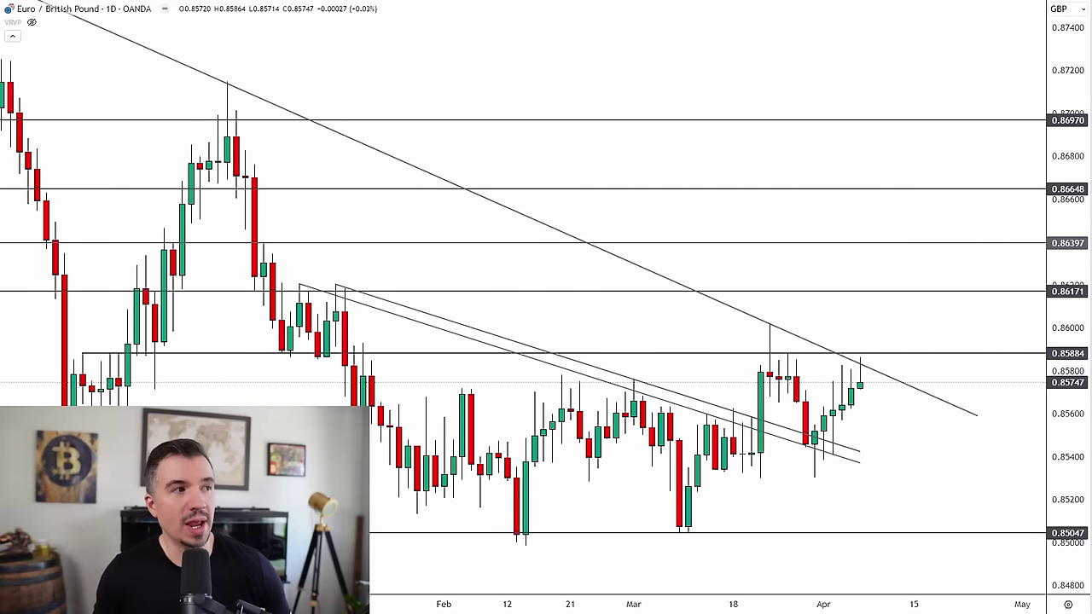
# Circle the November and late-December highs on the long falling trend line, and mark the latest candle and the area above it.
pyautogui.moveTo(549, 610); pyautogui.dragTo(814, 585)
pyautogui.moveTo(818, 111); pyautogui.dragTo(786, 100)
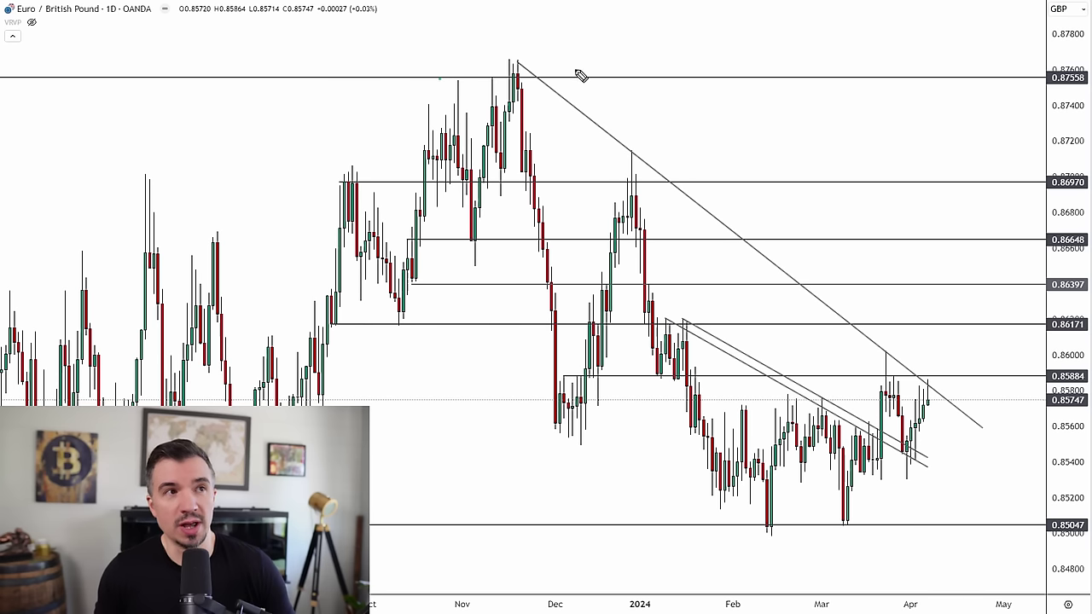
pyautogui.moveTo(577, 74); pyautogui.dragTo(540, 83)
pyautogui.moveTo(611, 164); pyautogui.dragTo(640, 162)
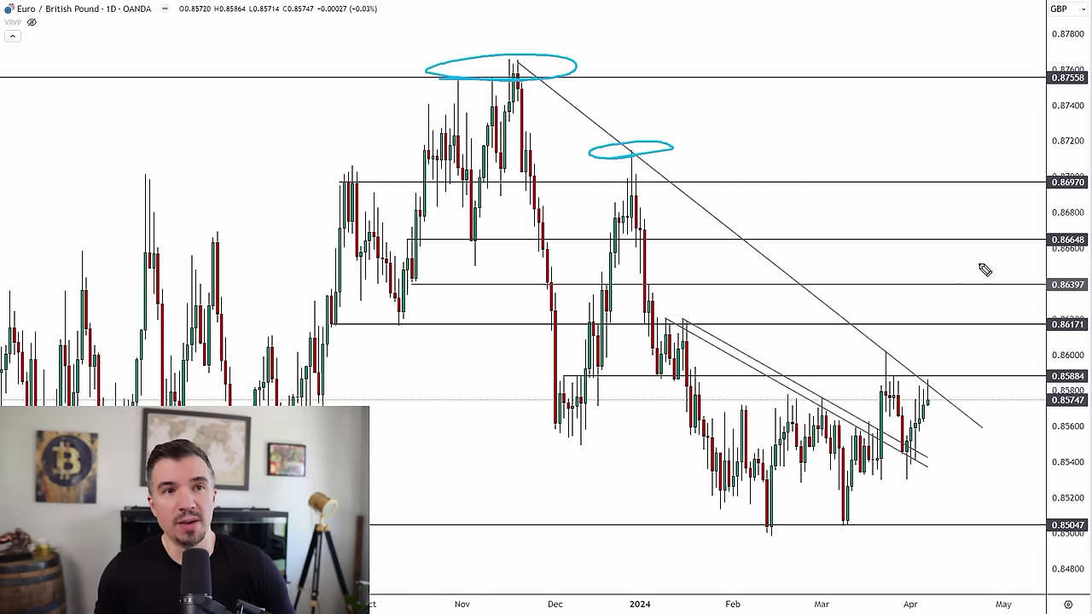
pyautogui.moveTo(932, 404)
pyautogui.mouseDown()
pyautogui.moveTo(920, 377)
pyautogui.moveTo(941, 388)
pyautogui.moveTo(930, 394)
pyautogui.mouseUp()
pyautogui.moveTo(931, 317)
pyautogui.mouseDown()
pyautogui.moveTo(936, 342)
pyautogui.moveTo(955, 319)
pyautogui.moveTo(932, 318)
pyautogui.moveTo(965, 285)
pyautogui.moveTo(934, 294)
pyautogui.mouseUp()
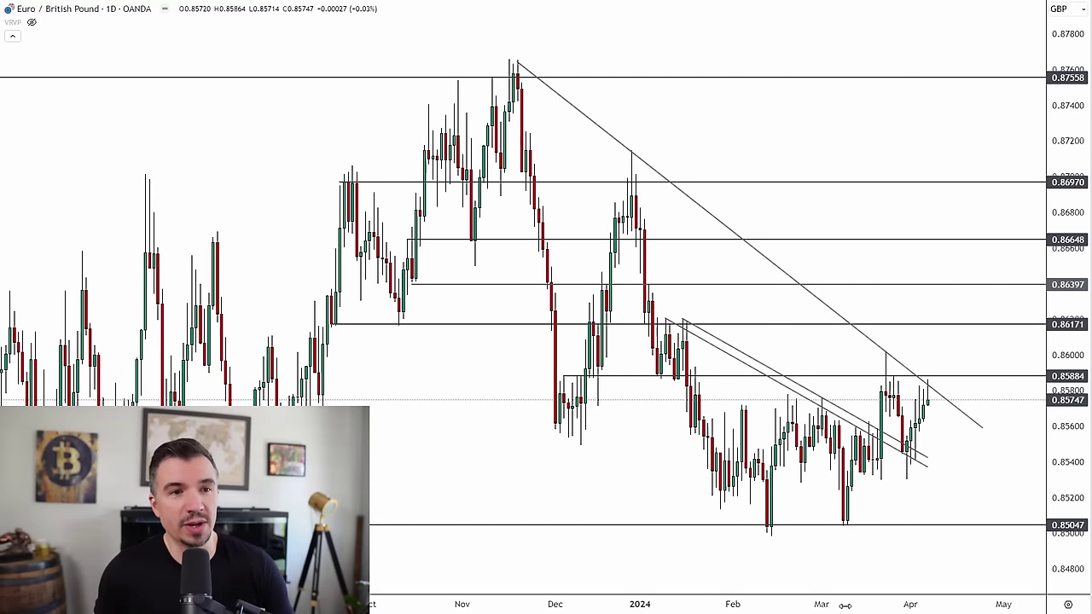
# Enlarge the candles, circle the touches along the two short falling trend lines, and mark the high and low of the late-March breakout candle.
pyautogui.moveTo(845, 606); pyautogui.dragTo(643, 585)
pyautogui.moveTo(740, 511); pyautogui.dragTo(852, 483)
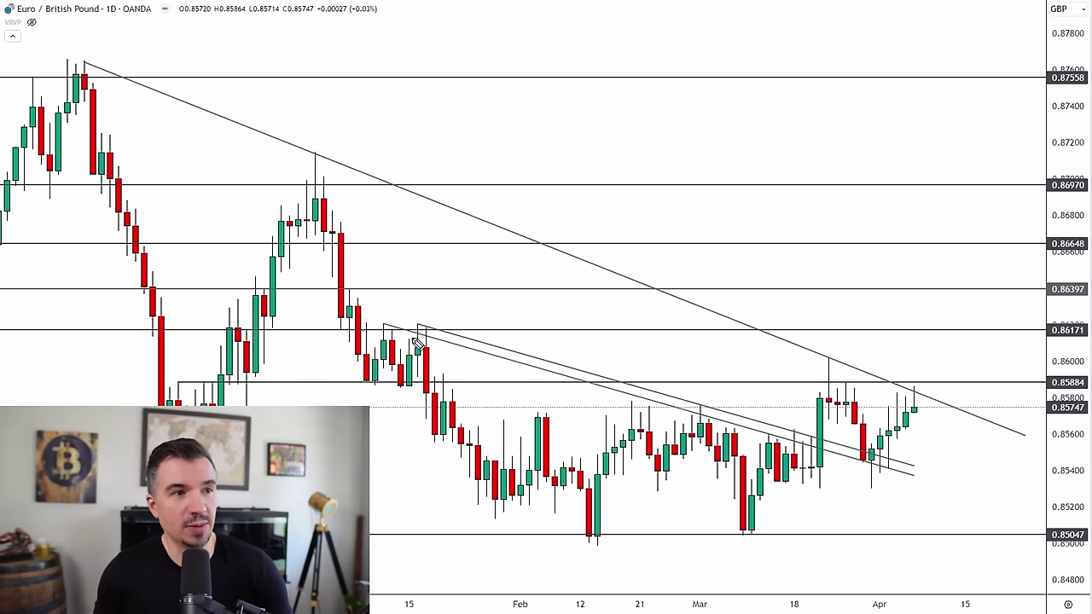
pyautogui.moveTo(416, 343); pyautogui.dragTo(380, 322)
pyautogui.moveTo(672, 408); pyautogui.dragTo(671, 406)
pyautogui.moveTo(770, 434)
pyautogui.mouseDown()
pyautogui.moveTo(760, 427)
pyautogui.moveTo(802, 442)
pyautogui.mouseUp()
pyautogui.moveTo(867, 467)
pyautogui.mouseDown()
pyautogui.moveTo(894, 461)
pyautogui.moveTo(886, 476)
pyautogui.mouseUp()
pyautogui.moveTo(808, 396); pyautogui.dragTo(828, 394)
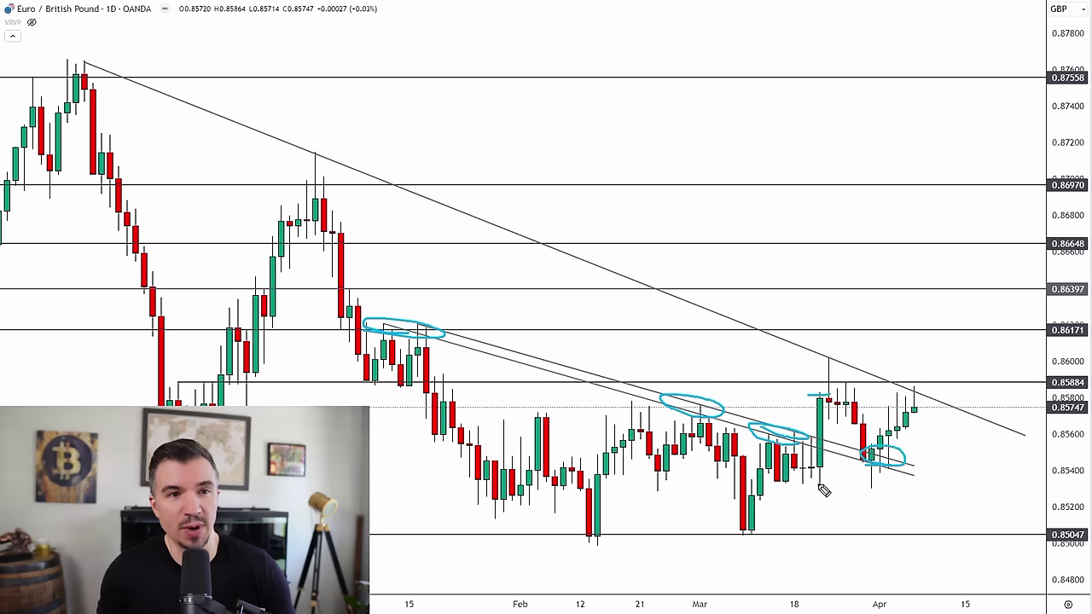
pyautogui.moveTo(809, 484); pyautogui.dragTo(836, 480)
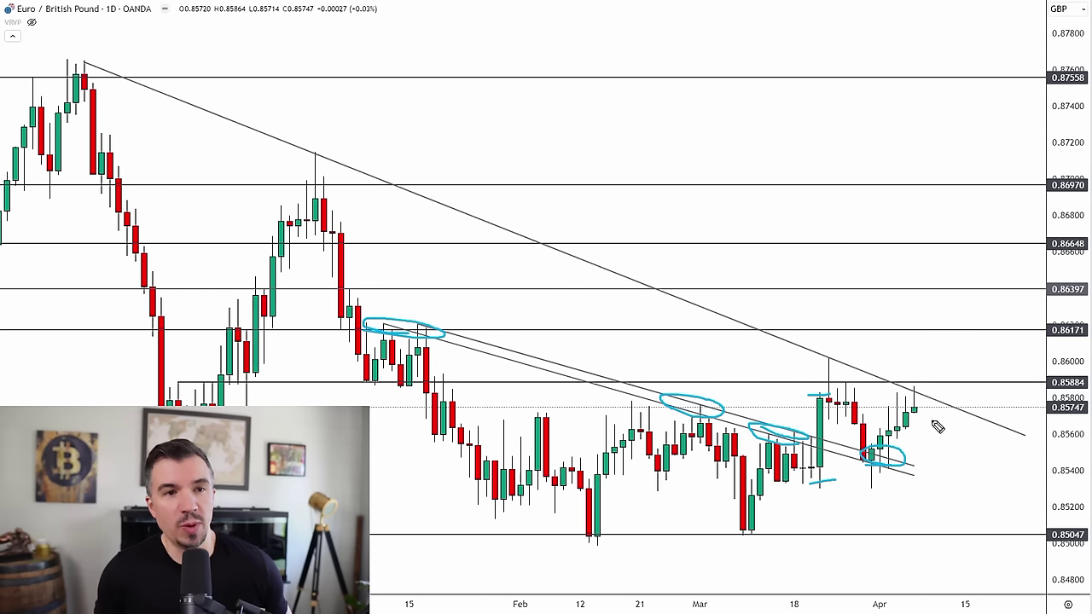
# Undo the circles along the two short falling trend lines and the marks on the late-March breakout candle.
pyautogui.hotkey('ctrl', 'z')
pyautogui.hotkey('ctrl', 'z')
pyautogui.hotkey('ctrl', 'z')
pyautogui.hotkey('ctrl', 'z')
pyautogui.hotkey('ctrl', 'z')
pyautogui.hotkey('ctrl', 'z')
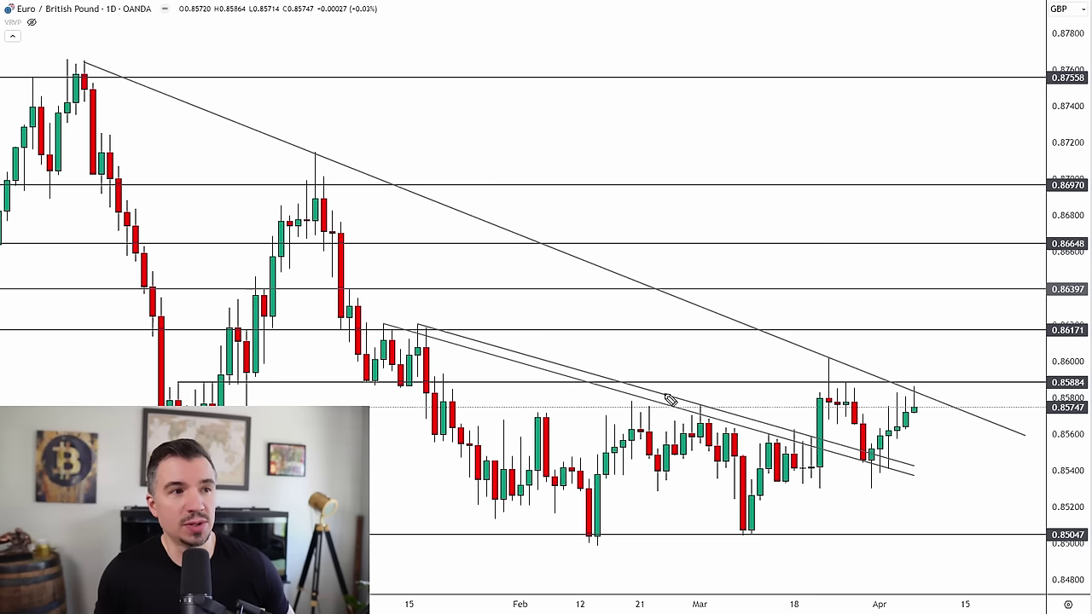
# Circle the November, late-December and late-March highs on the long falling trend line, and mark the latest candle beside it.
pyautogui.moveTo(112, 56); pyautogui.dragTo(82, 65)
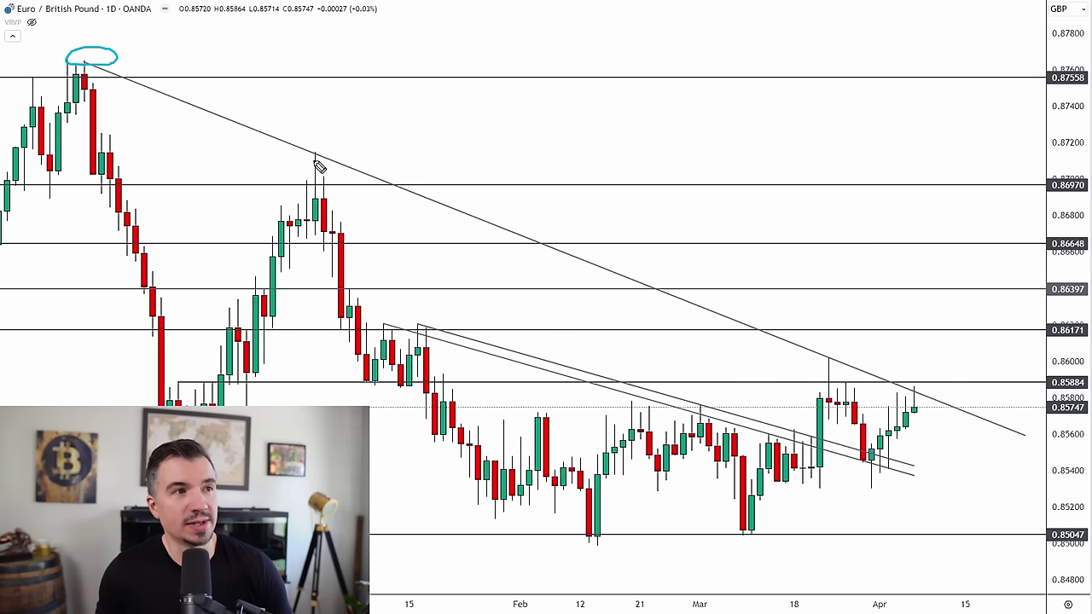
pyautogui.moveTo(324, 157); pyautogui.dragTo(310, 162)
pyautogui.moveTo(846, 353)
pyautogui.mouseDown()
pyautogui.moveTo(826, 365)
pyautogui.moveTo(843, 351)
pyautogui.mouseUp()
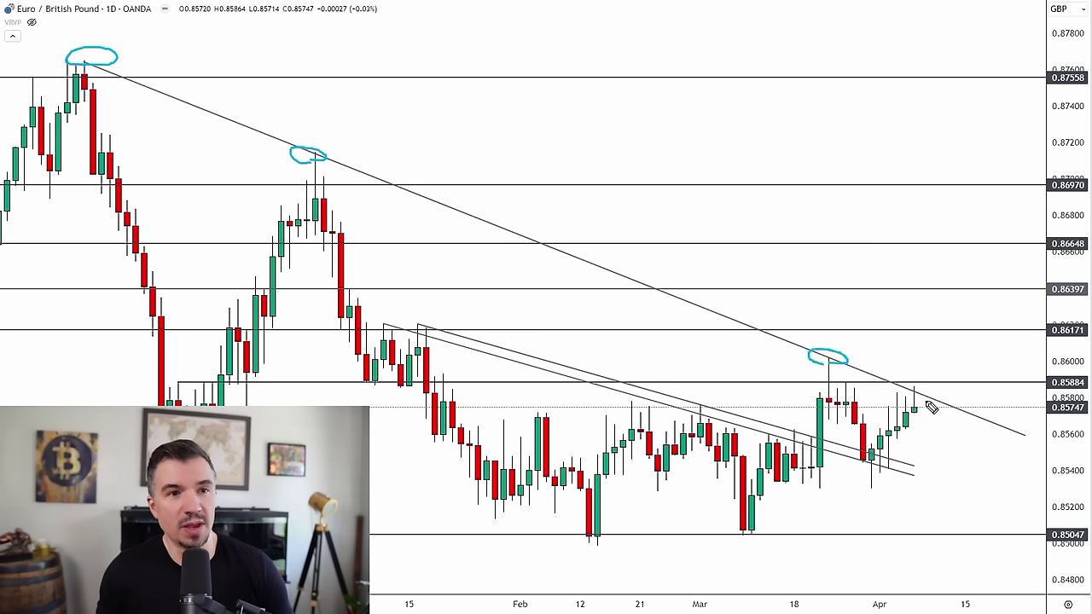
pyautogui.moveTo(925, 397)
pyautogui.mouseDown()
pyautogui.moveTo(913, 389)
pyautogui.moveTo(924, 396)
pyautogui.mouseUp()
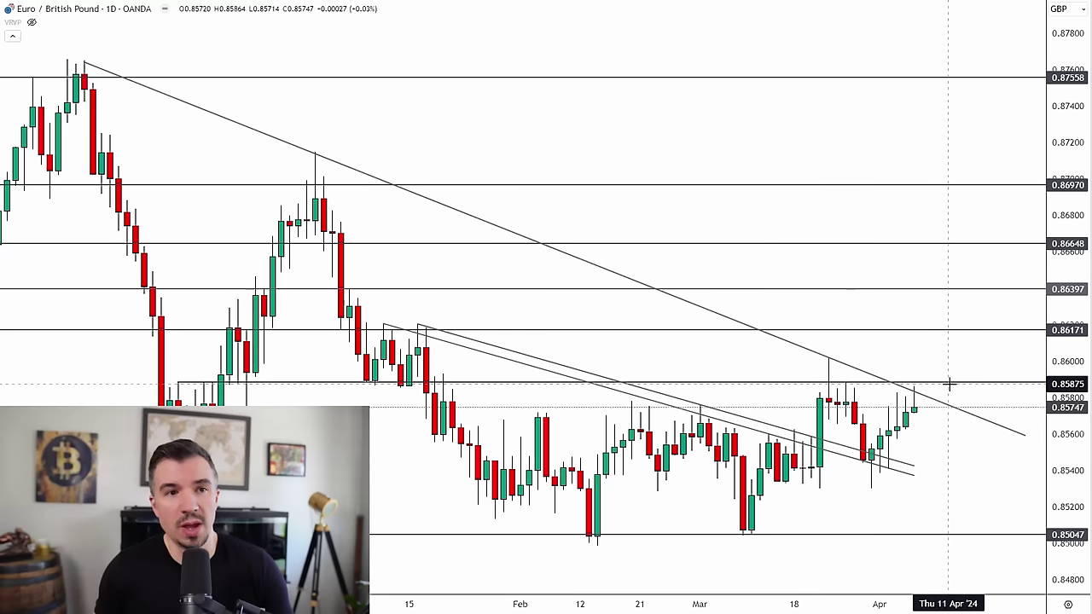
# Draw a projected path from the latest candle up to about 0.85816, down to about 0.85494, and back up to the long falling trend line.
pyautogui.click(914, 411)
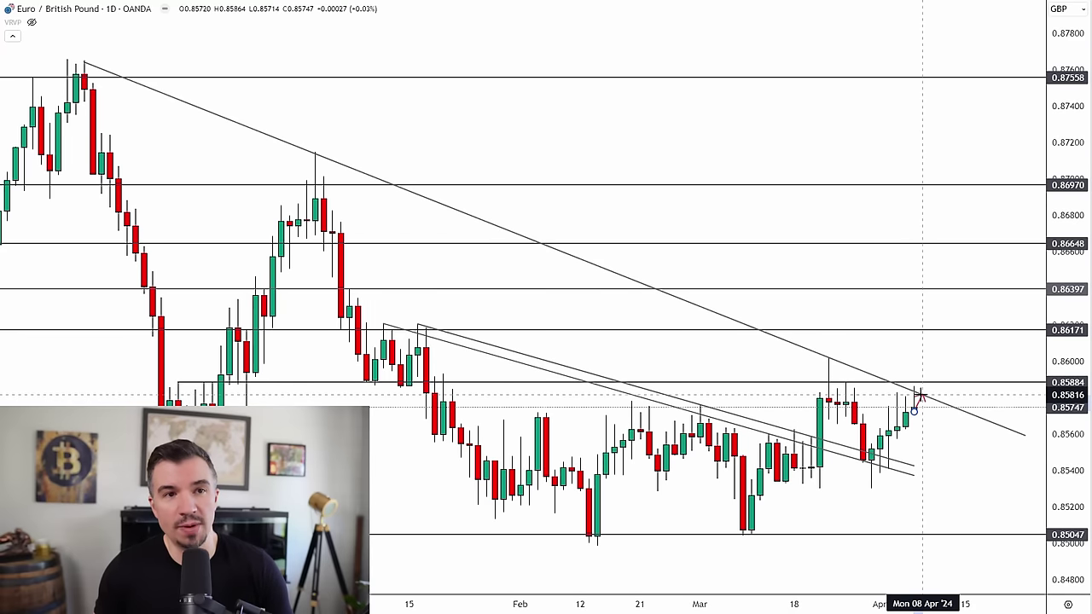
pyautogui.click(922, 396)
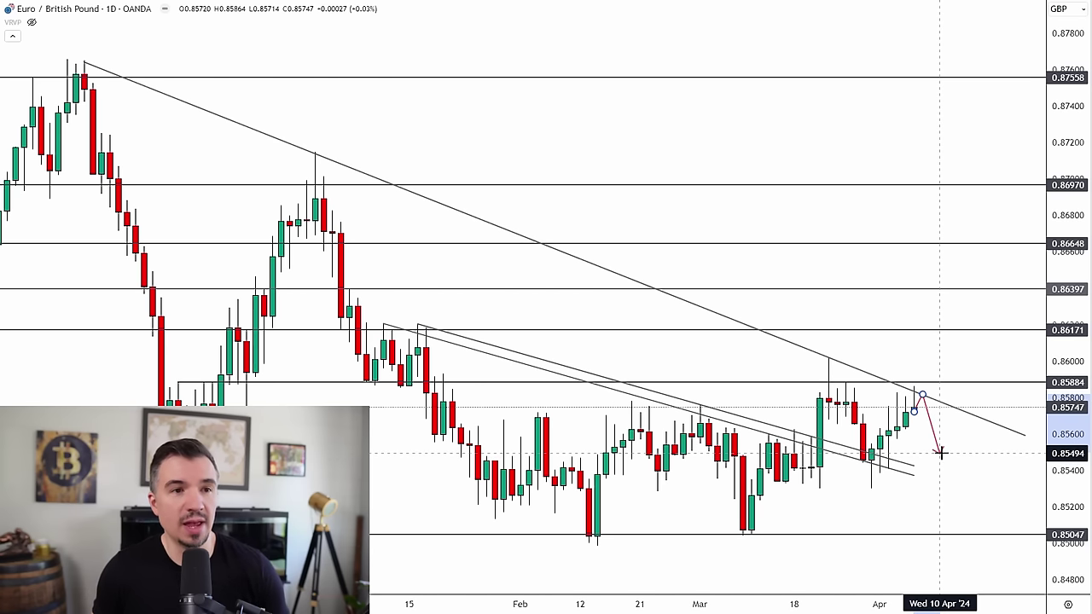
pyautogui.click(939, 454)
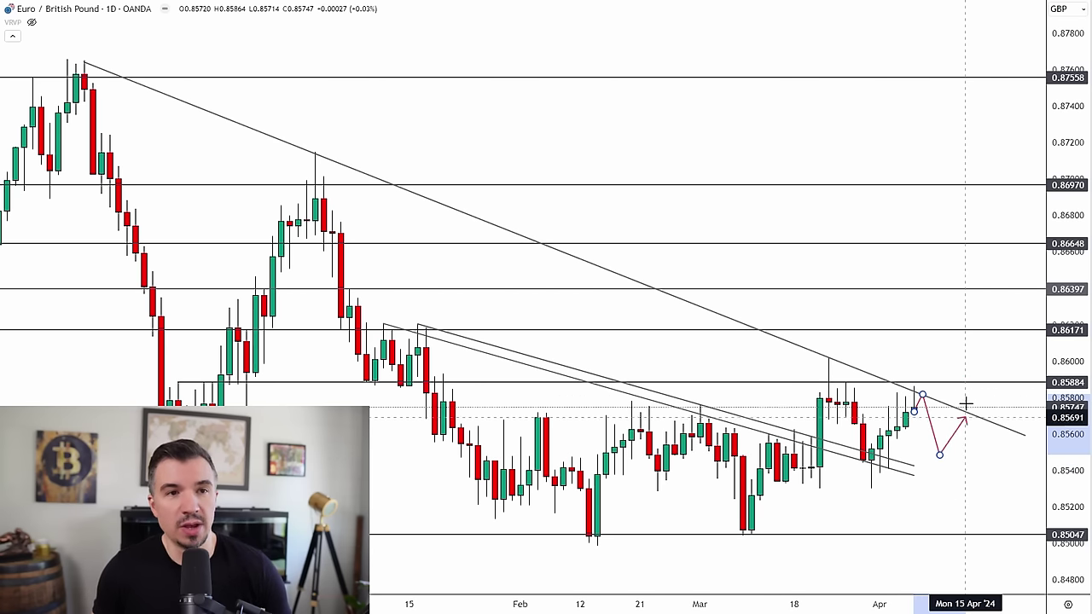
pyautogui.doubleClick(964, 401)
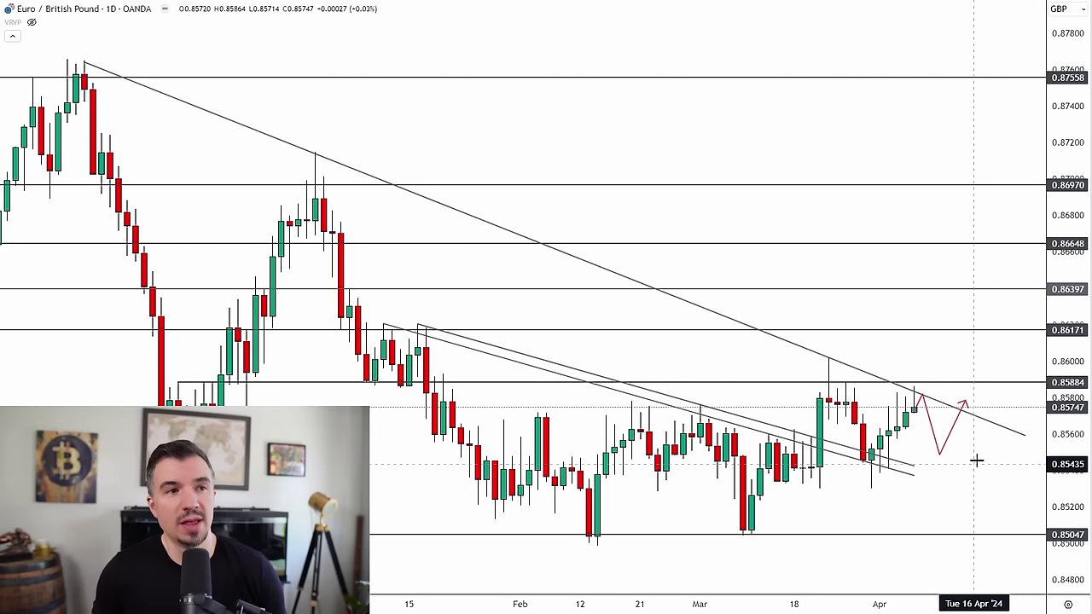
# Draw a second path from the first path's end up to about 0.86036, zigzagging above 0.85884 and ending just below 0.86171.
pyautogui.moveTo(977, 461); pyautogui.dragTo(960, 462)
pyautogui.scroll(-5, 877, 580)
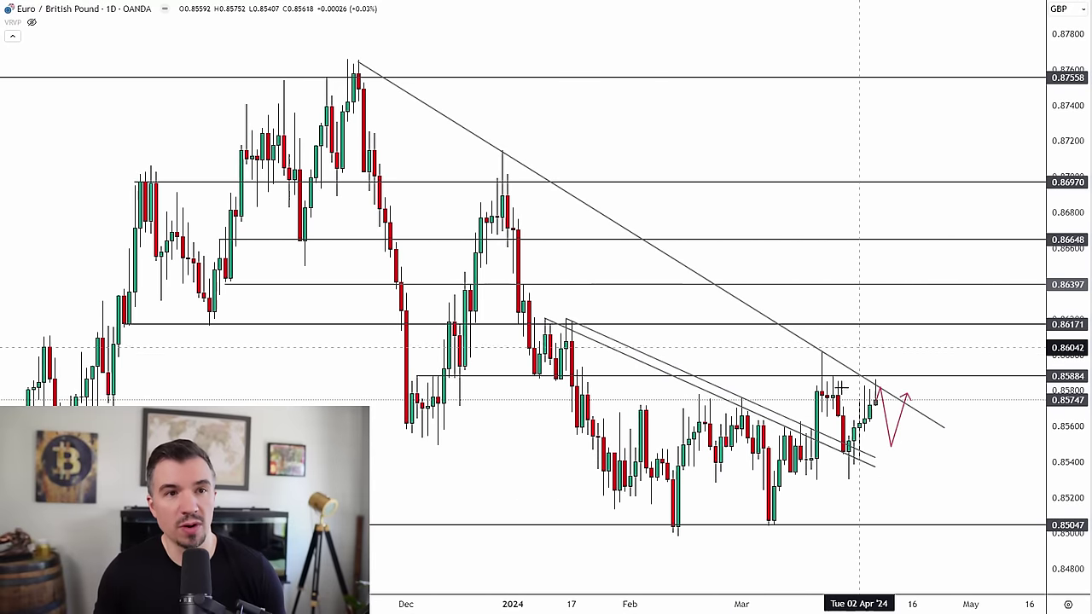
pyautogui.click(906, 399)
pyautogui.click(917, 348)
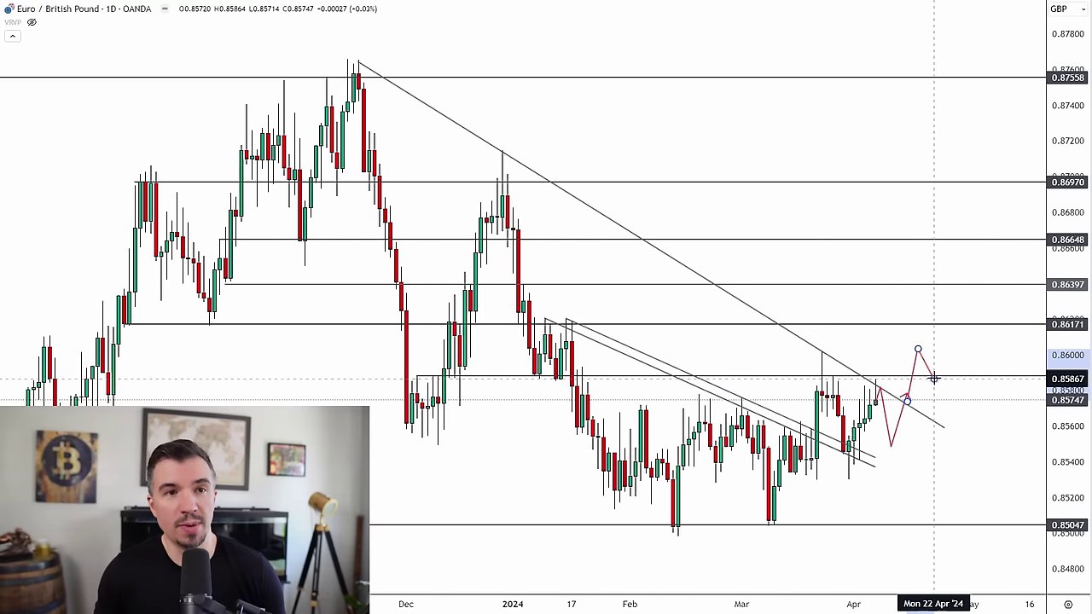
pyautogui.click(934, 378)
pyautogui.click(938, 344)
pyautogui.click(955, 369)
pyautogui.click(971, 331)
pyautogui.press('Escape')
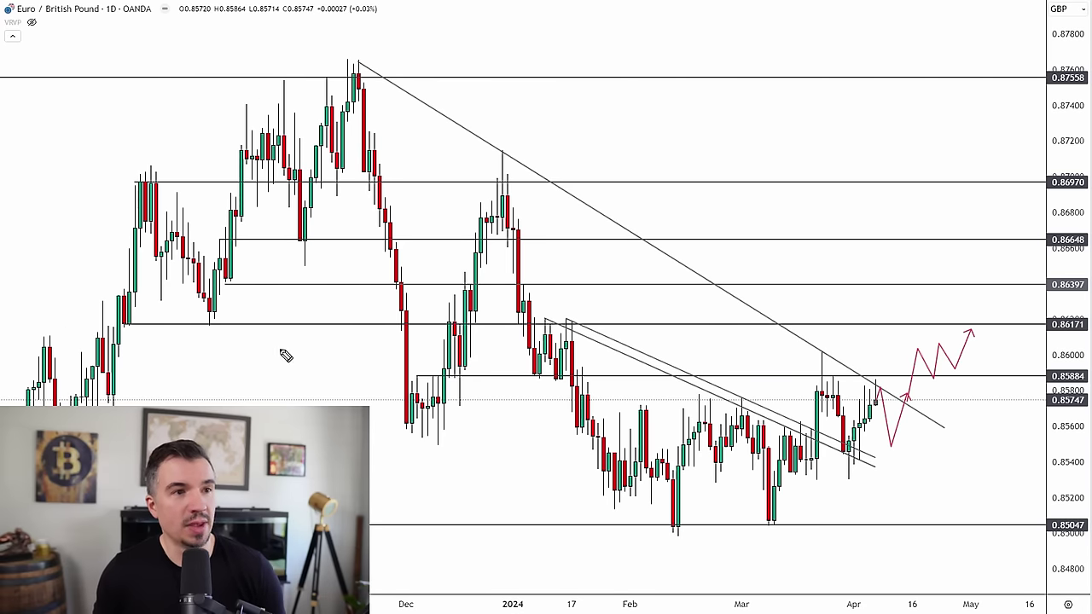
# Circle the price touches along the 0.85884 level and the three major highs on the long falling trend line.
pyautogui.moveTo(437, 382); pyautogui.dragTo(481, 374)
pyautogui.moveTo(568, 390); pyautogui.dragTo(516, 380)
pyautogui.moveTo(817, 381); pyautogui.dragTo(812, 375)
pyautogui.moveTo(891, 378); pyautogui.dragTo(862, 380)
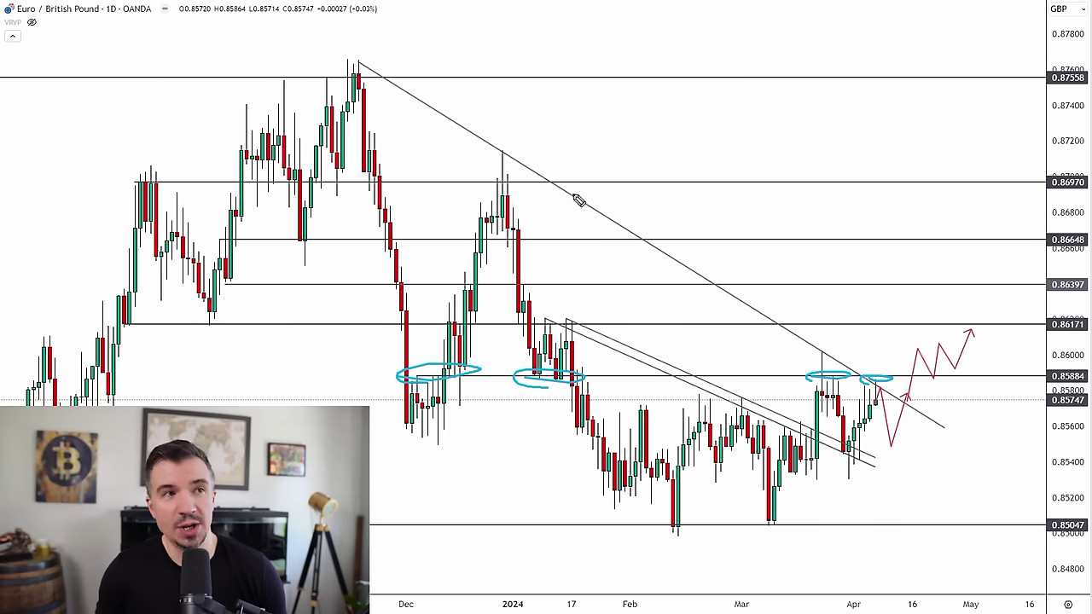
pyautogui.moveTo(349, 57); pyautogui.dragTo(354, 57)
pyautogui.moveTo(499, 155); pyautogui.dragTo(503, 154)
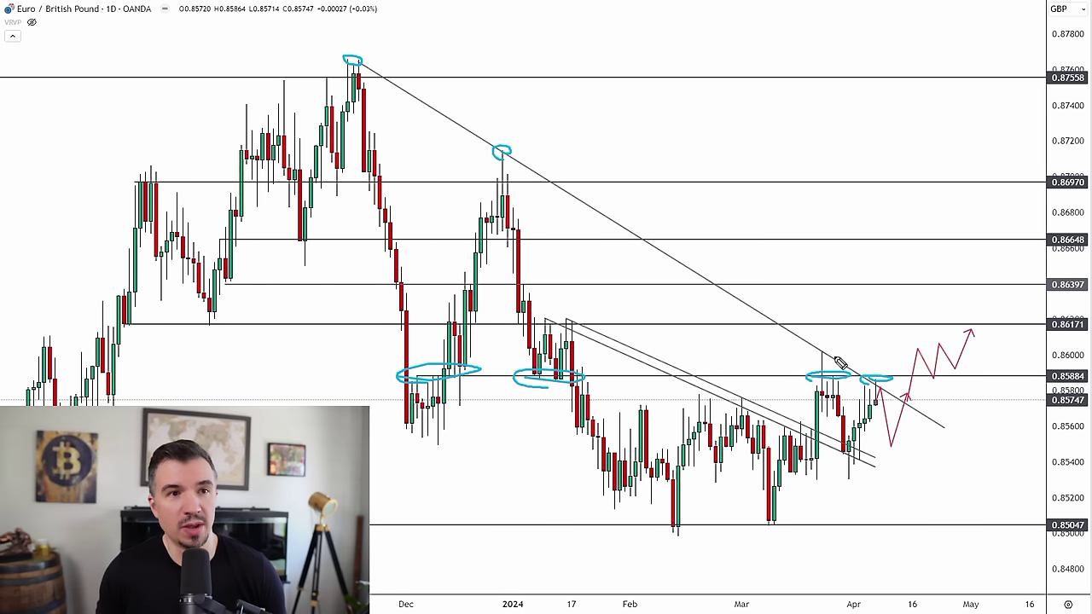
pyautogui.moveTo(838, 362); pyautogui.dragTo(821, 365)
# Brush a box around the zigzag above 0.85884, and bracket and box the pullback low of the first path.
pyautogui.moveTo(912, 344)
pyautogui.mouseDown()
pyautogui.moveTo(973, 356)
pyautogui.moveTo(912, 341)
pyautogui.mouseUp()
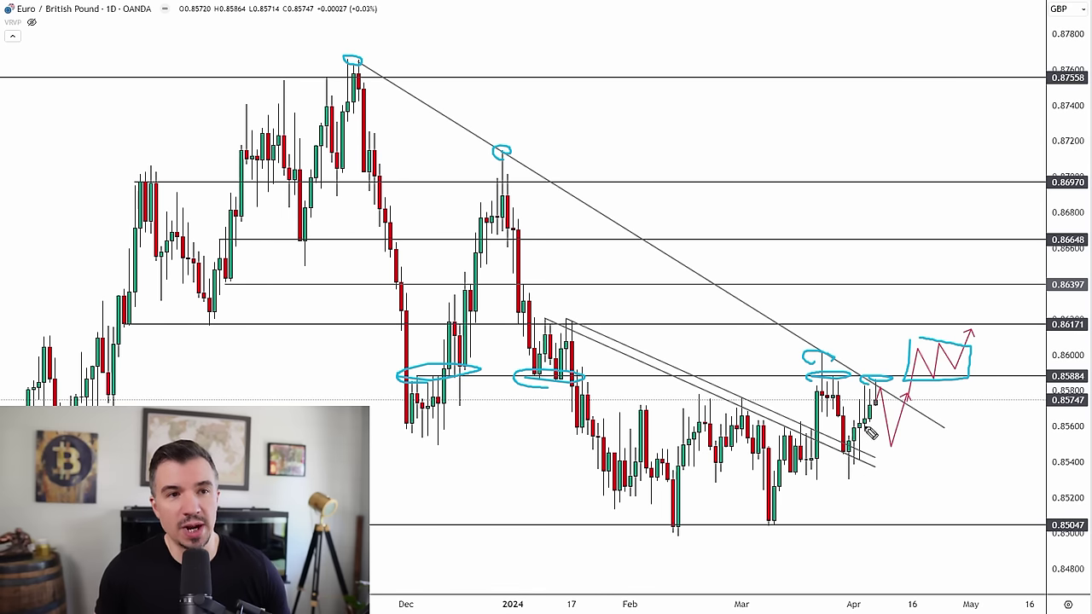
pyautogui.moveTo(862, 426); pyautogui.dragTo(928, 427)
pyautogui.moveTo(856, 459)
pyautogui.mouseDown()
pyautogui.moveTo(923, 457)
pyautogui.moveTo(881, 428)
pyautogui.mouseUp()
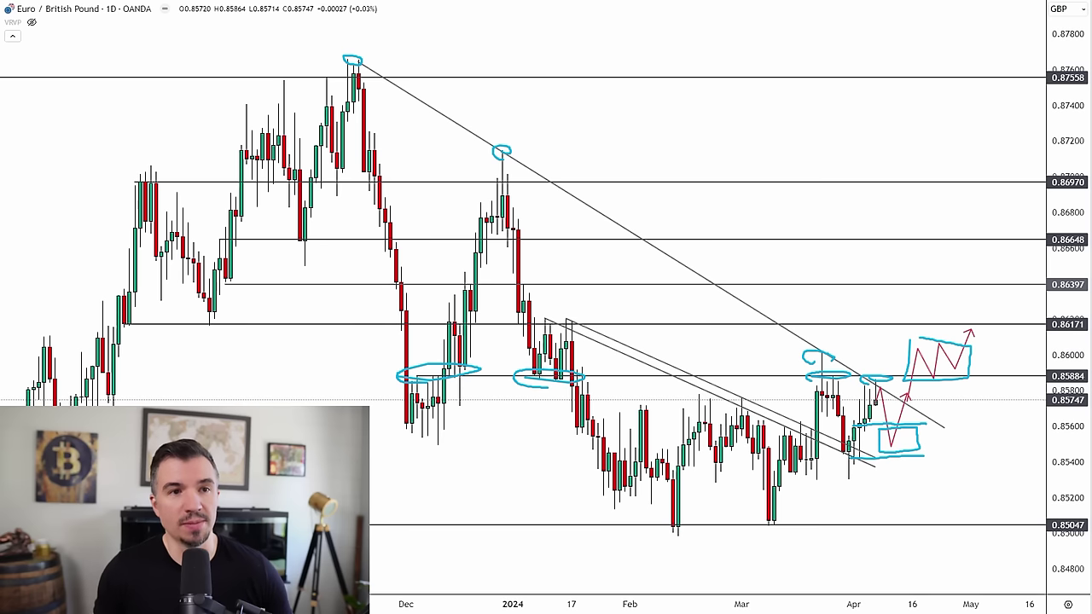
# Undo all the brush marks and remove both projected paths beyond the latest candle.
pyautogui.hotkey('ctrl', 'z')
pyautogui.hotkey('ctrl', 'z')
pyautogui.hotkey('ctrl', 'z')
pyautogui.hotkey('ctrl', 'z')
pyautogui.hotkey('ctrl', 'z')
pyautogui.hotkey('ctrl', 'z')
pyautogui.hotkey('ctrl', 'z')
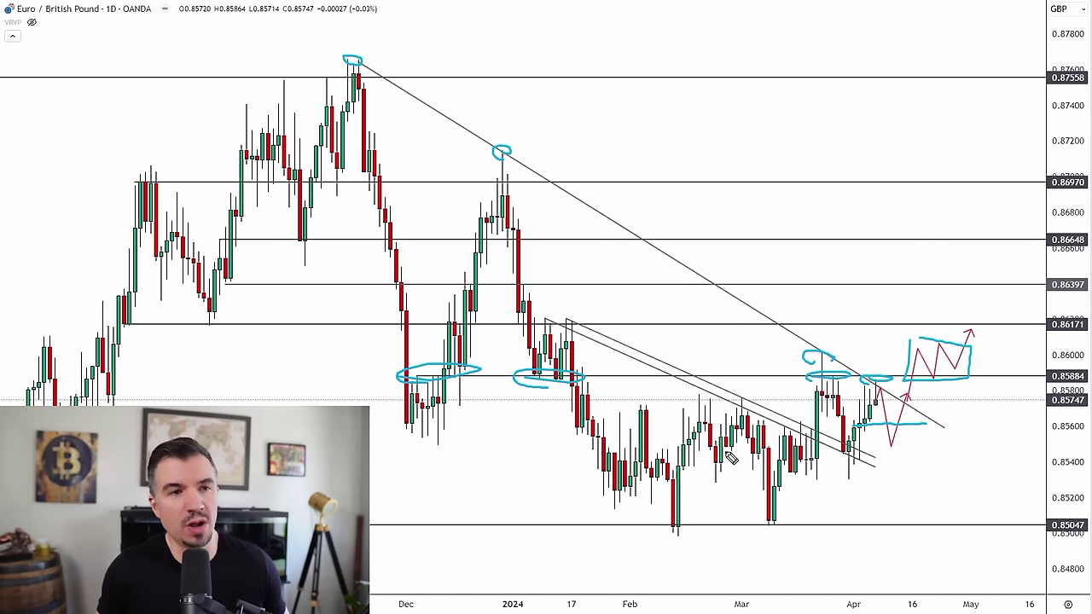
pyautogui.hotkey('ctrl', 'z')
pyautogui.hotkey('ctrl', 'z')
pyautogui.hotkey('ctrl', 'z')
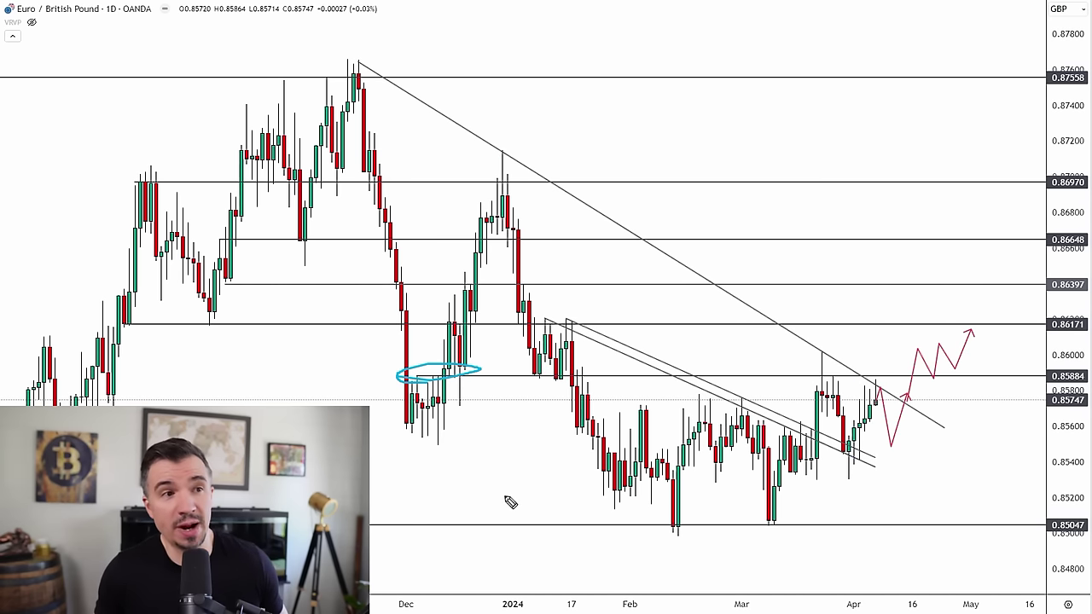
pyautogui.hotkey('ctrl', 'z')
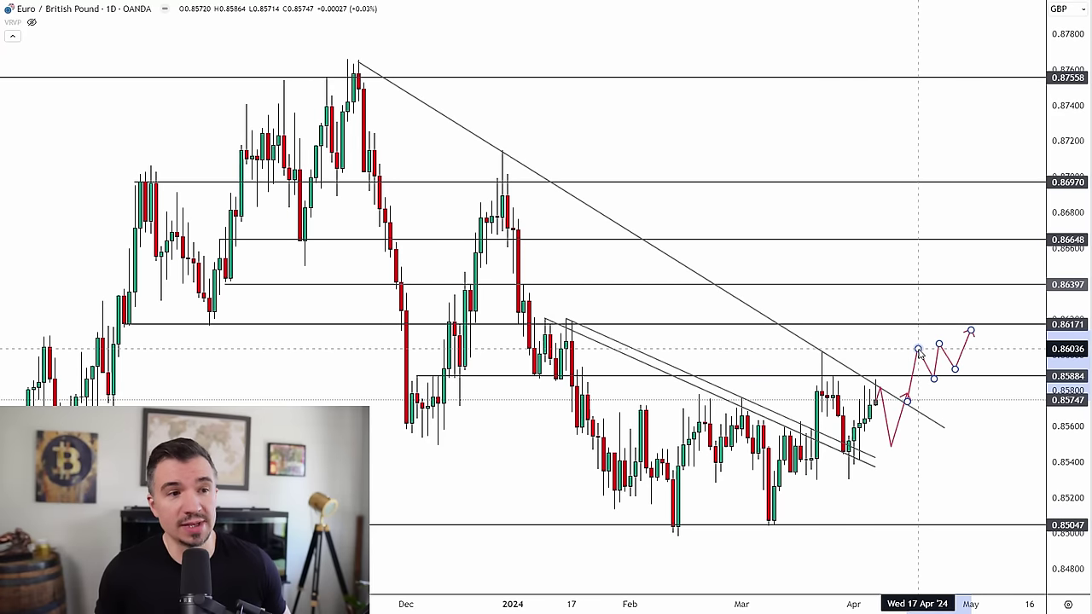
pyautogui.hotkey('ctrl', 'z')
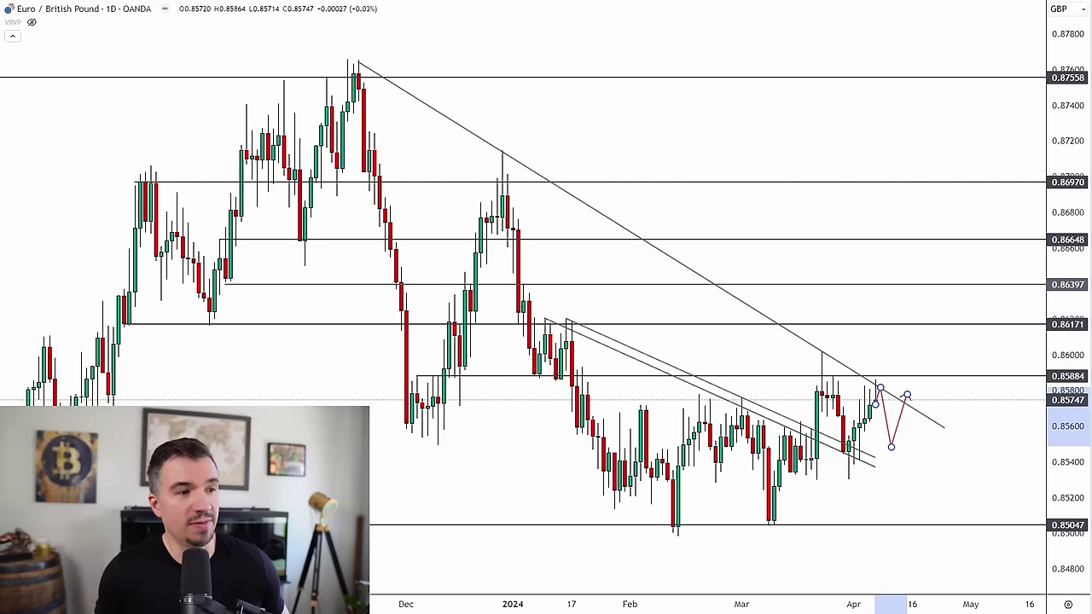
pyautogui.press('Delete')
# Underline the late-March bodies at the short falling trend lines, and brush possible moves and swing marks around the latest candles.
pyautogui.scroll(6, 769, 524)
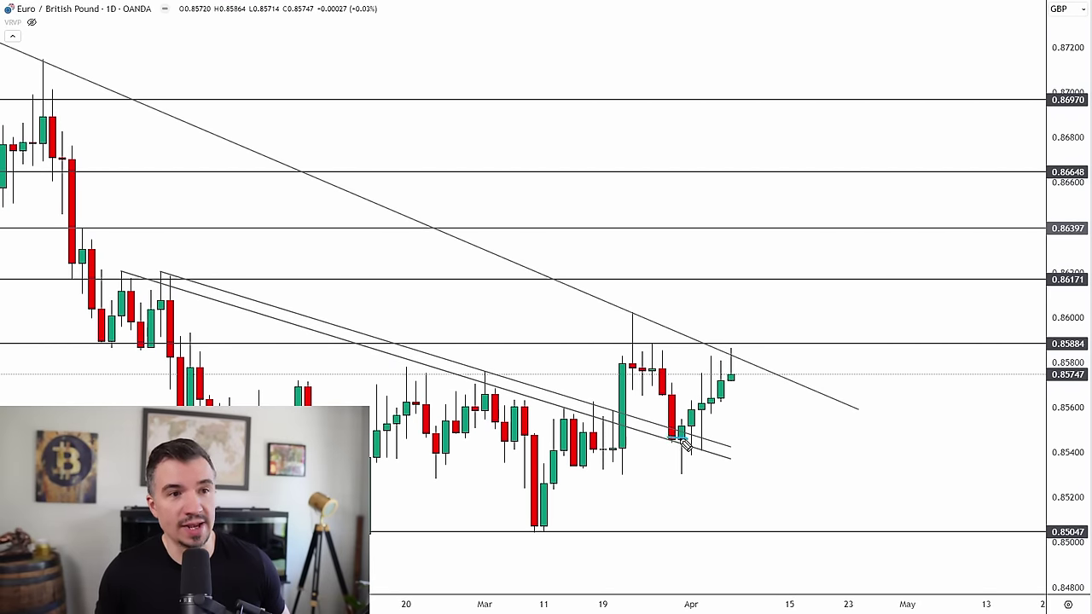
pyautogui.moveTo(680, 440); pyautogui.dragTo(701, 451)
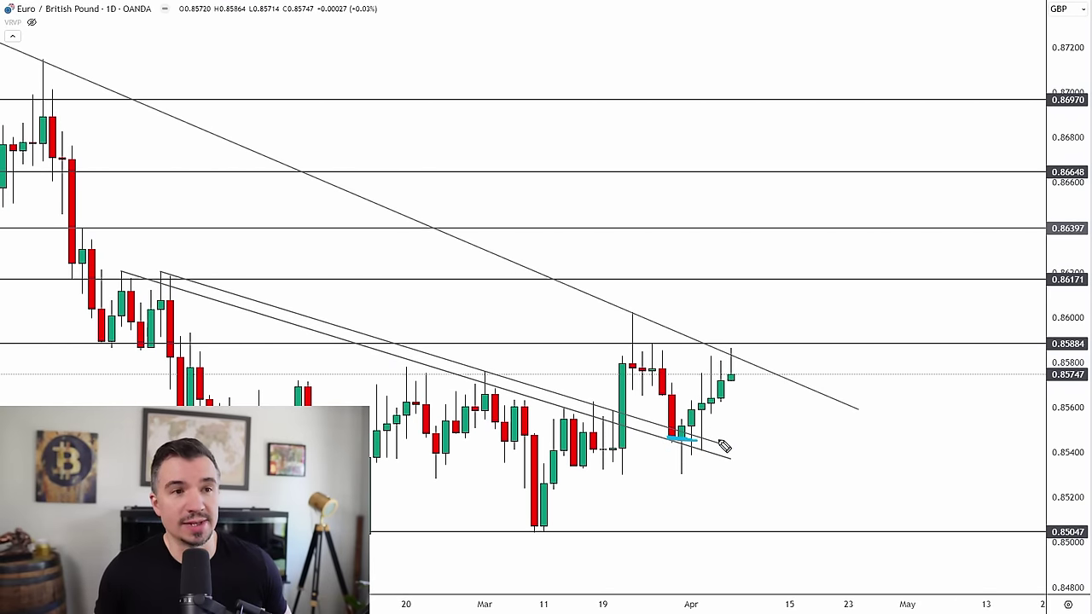
pyautogui.moveTo(731, 365); pyautogui.dragTo(764, 430)
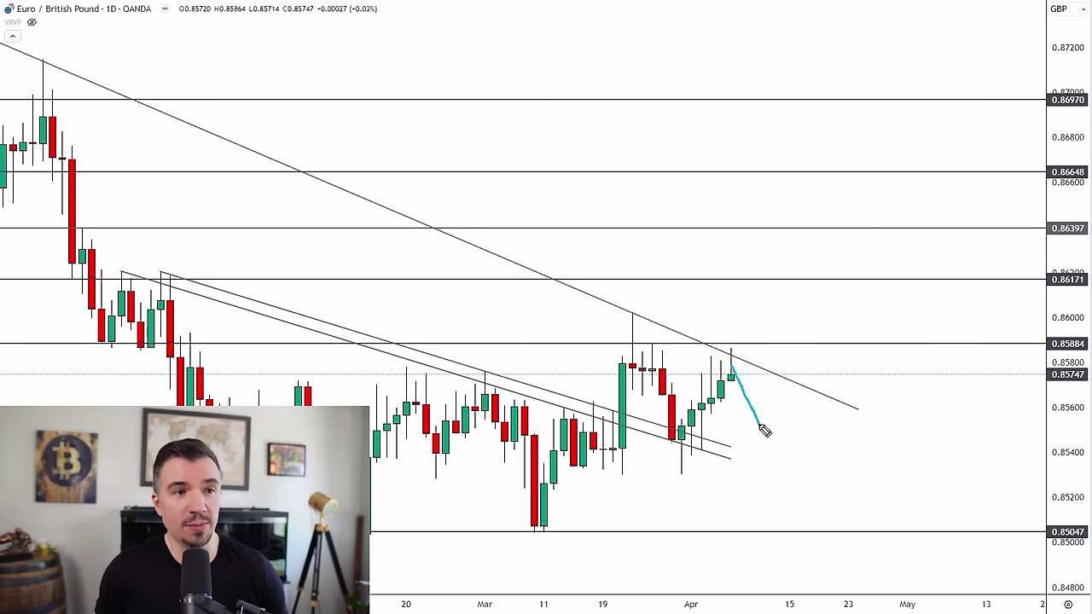
pyautogui.moveTo(739, 376)
pyautogui.mouseDown()
pyautogui.moveTo(753, 307)
pyautogui.moveTo(772, 359)
pyautogui.moveTo(701, 352)
pyautogui.mouseUp()
pyautogui.moveTo(710, 446); pyautogui.dragTo(704, 452)
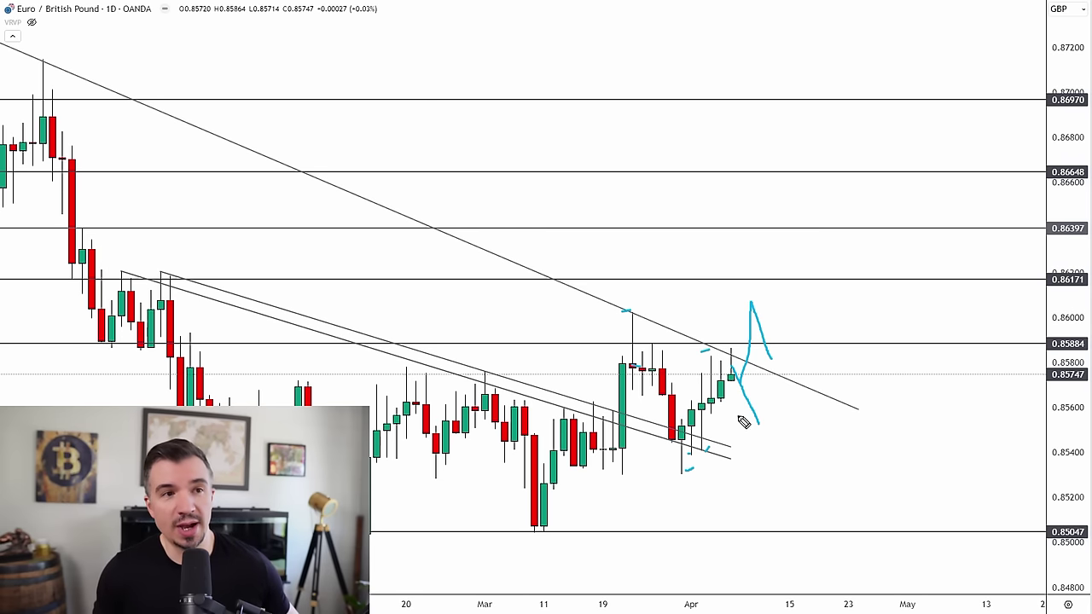
# Undo the brushed moves and swing marks around the latest candles.
pyautogui.hotkey('ctrl', 'z')
pyautogui.hotkey('ctrl', 'z')
pyautogui.hotkey('ctrl', 'z')
pyautogui.hotkey('ctrl', 'z')
pyautogui.hotkey('ctrl', 'z')
pyautogui.hotkey('ctrl', 'z')
pyautogui.hotkey('ctrl', 'z')
pyautogui.hotkey('ctrl', 'z')
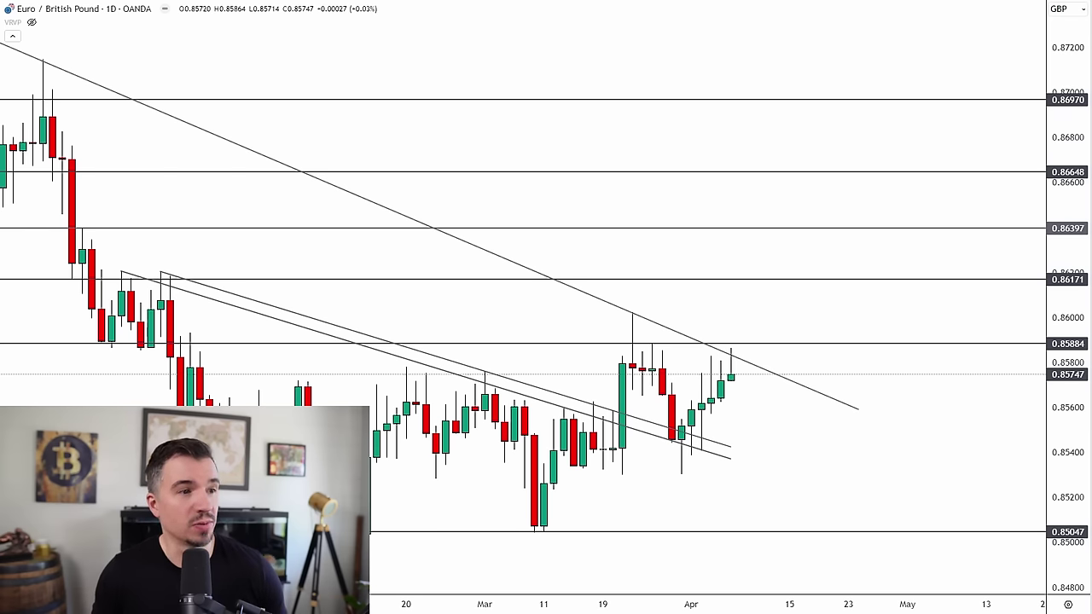
# Place a long position with entry 0.85885, stop 0.85625 and target 0.86928 at the latest candles, and delete it.
pyautogui.scroll(-5, 550, 597)
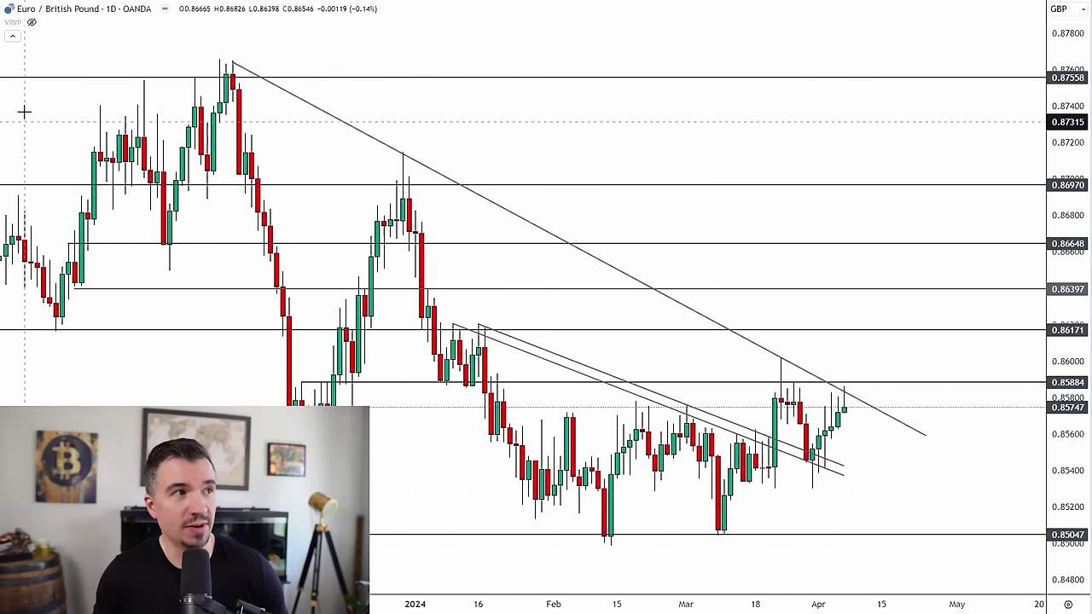
pyautogui.click(2, 108)
pyautogui.click(36, 110)
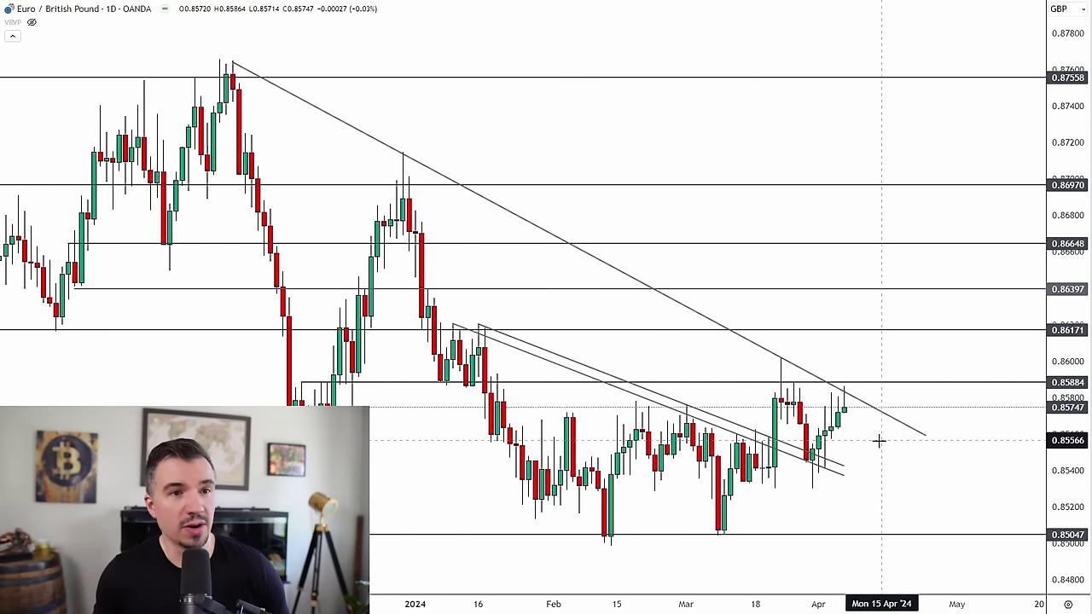
pyautogui.click(851, 443)
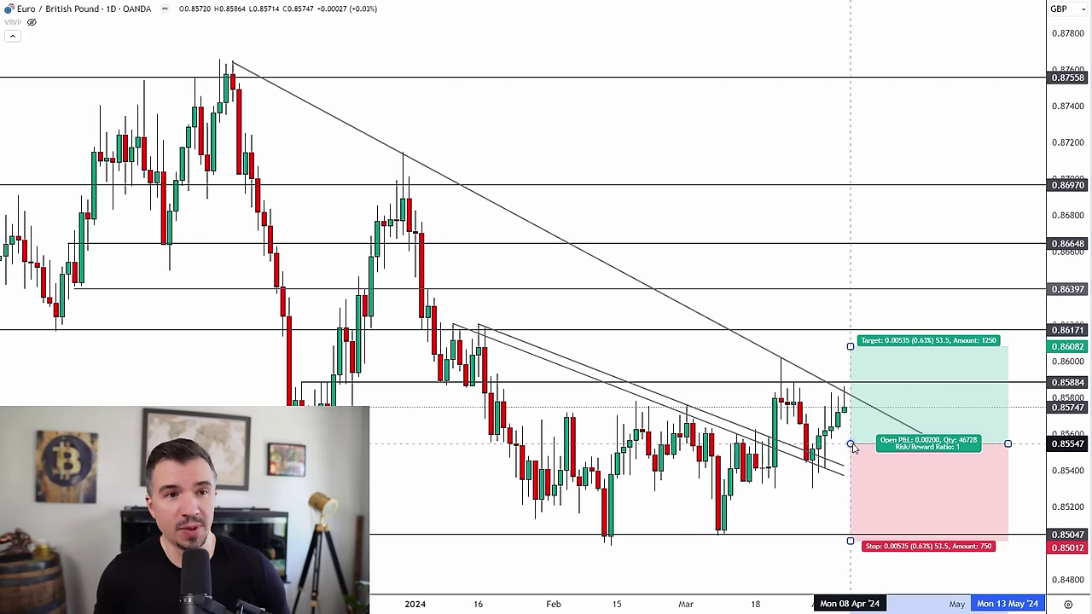
pyautogui.moveTo(851, 444); pyautogui.dragTo(831, 382)
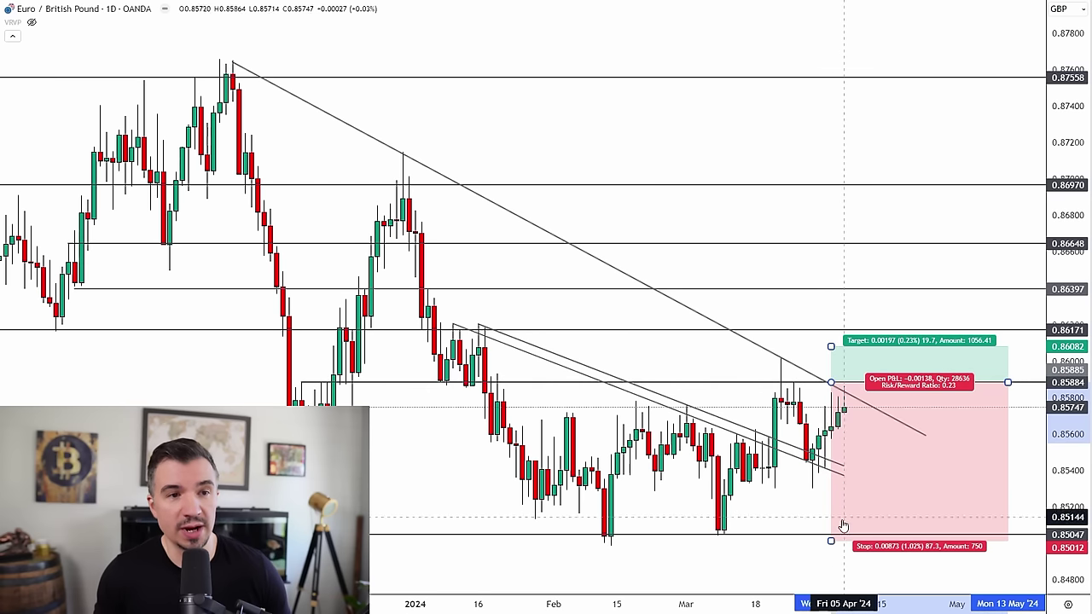
pyautogui.moveTo(830, 542); pyautogui.dragTo(831, 429)
pyautogui.moveTo(830, 348); pyautogui.dragTo(840, 192)
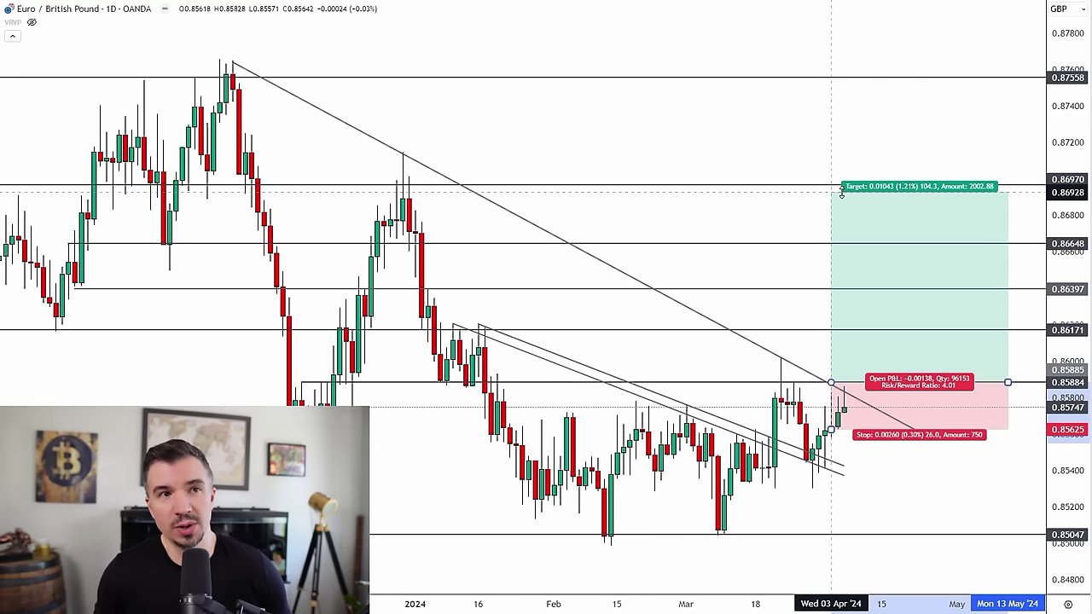
pyautogui.press('Delete')
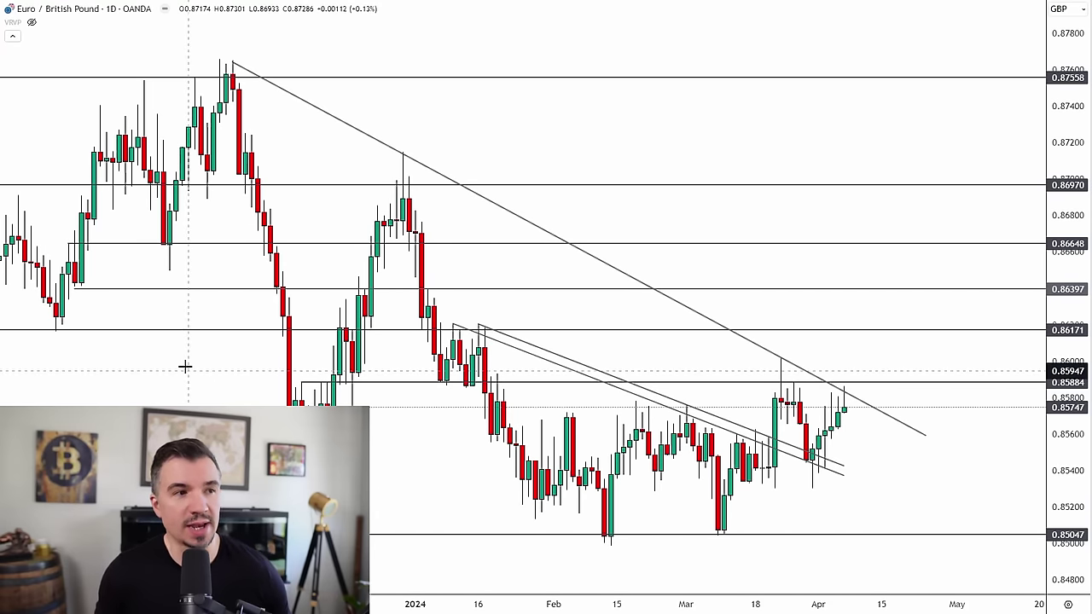
pyautogui.moveTo(234, 348); pyautogui.dragTo(290, 333)
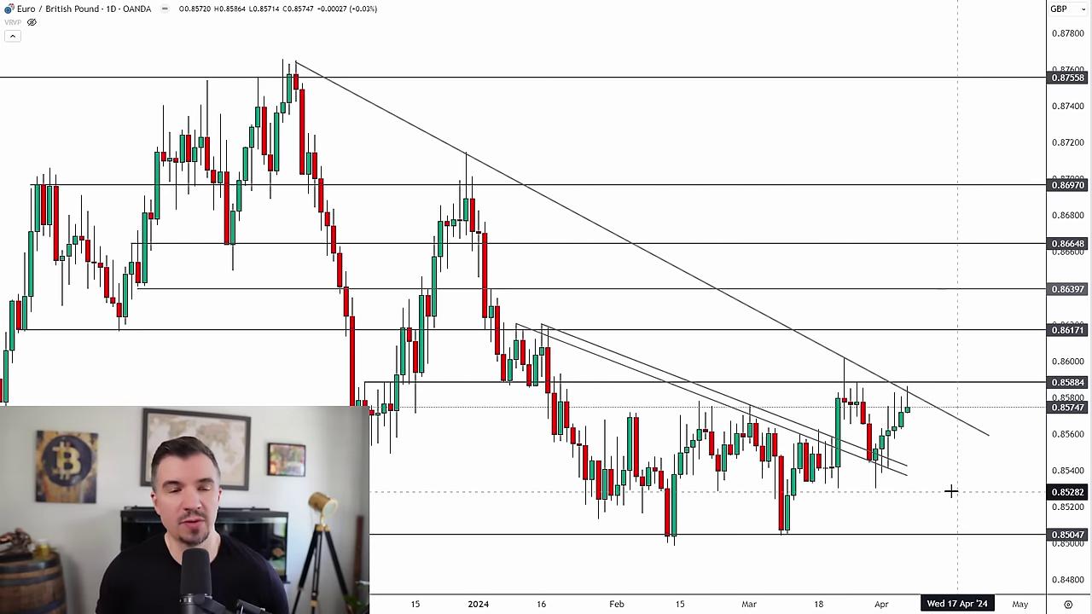
pyautogui.moveTo(762, 602); pyautogui.dragTo(753, 602)
pyautogui.scroll(-4, 753, 603)
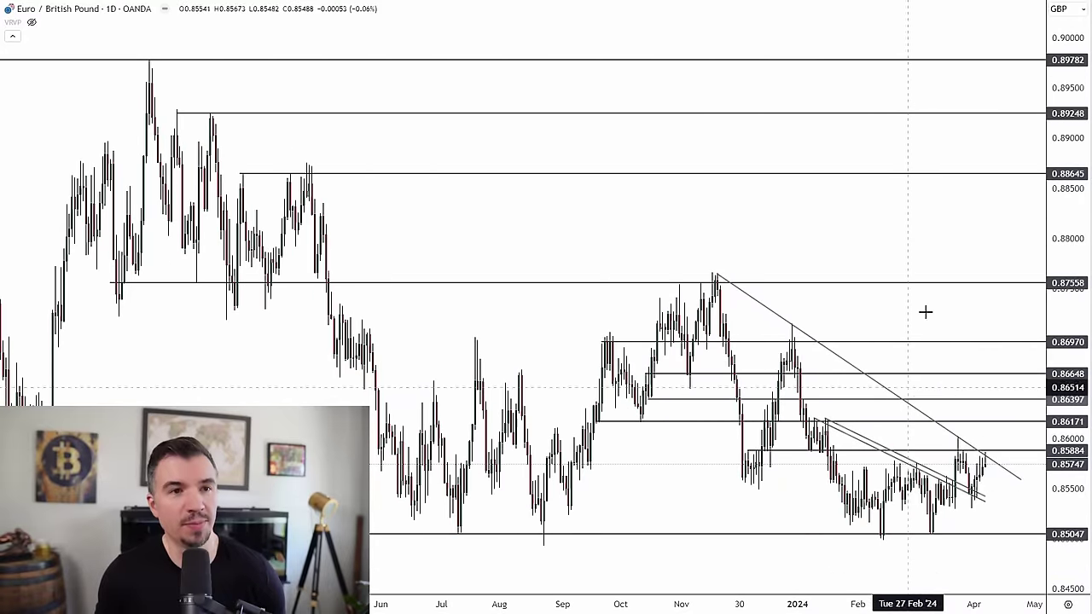
# Draw a projected path zigzagging between the 0.87558 and 0.85047 levels from mid-2023, ending with an arrow at about 0.87325 in late April 2024.
pyautogui.click(330, 282)
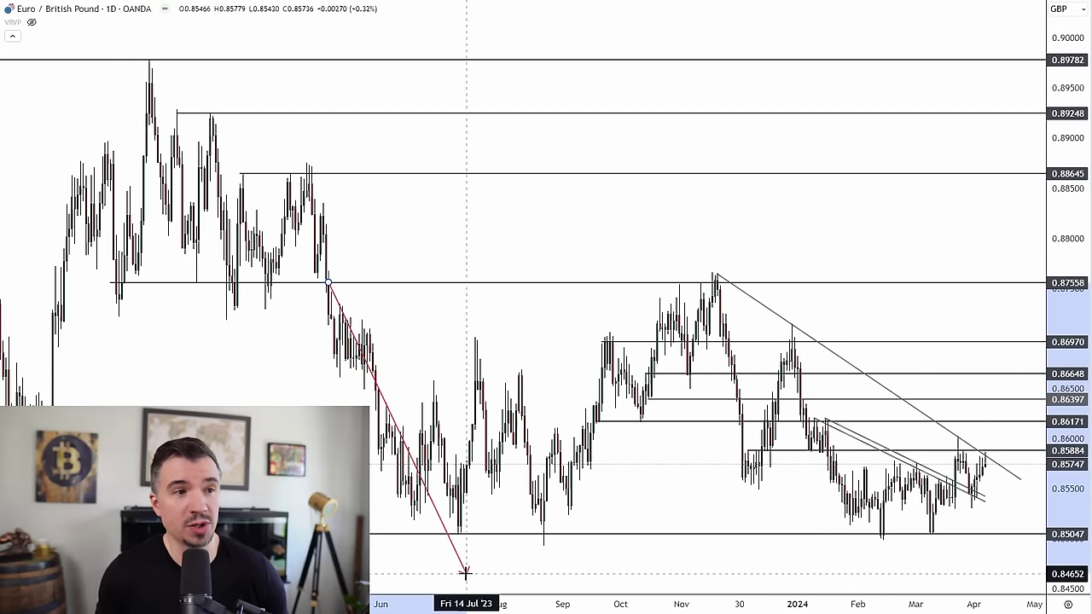
pyautogui.click(499, 537)
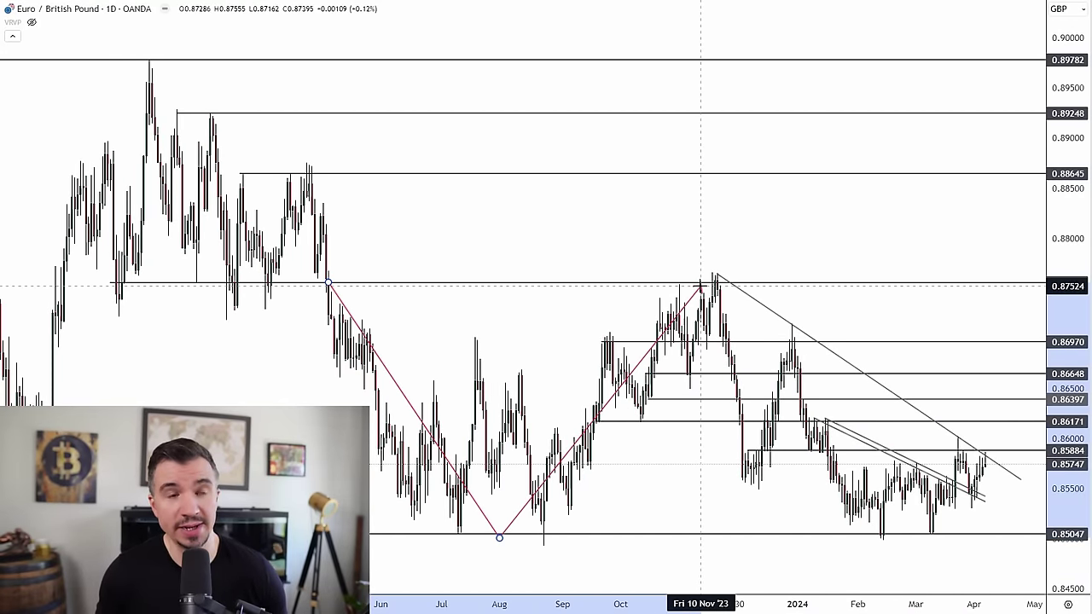
pyautogui.click(702, 286)
pyautogui.click(915, 531)
pyautogui.doubleClick(930, 508)
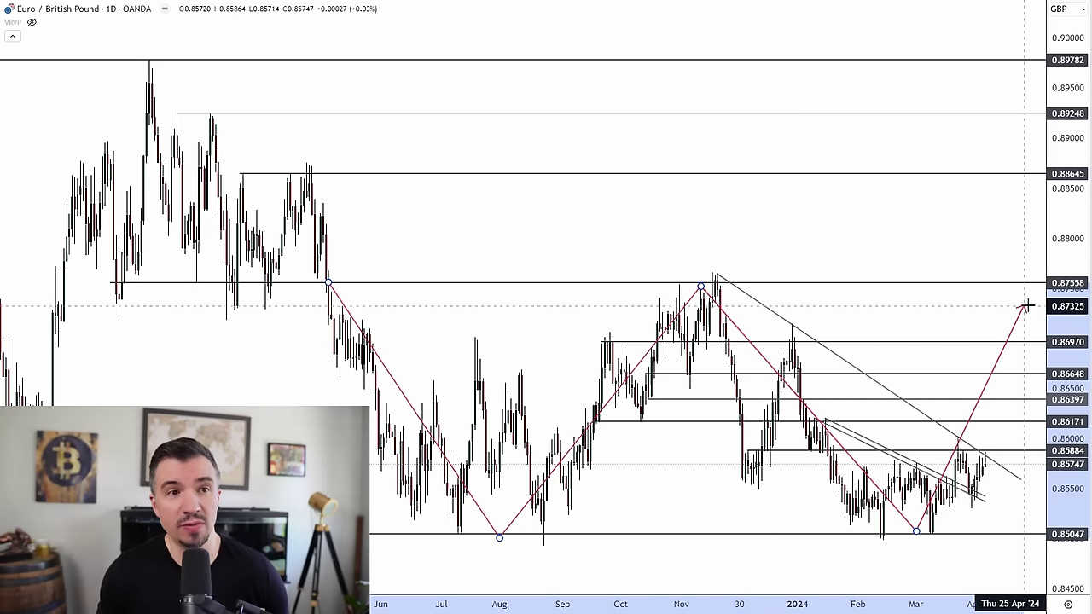
pyautogui.doubleClick(1028, 304)
# Brush circles around the four swing lows at the 0.85047 level and an upward arrow beneath the September–November rally.
pyautogui.moveTo(898, 221); pyautogui.dragTo(864, 219)
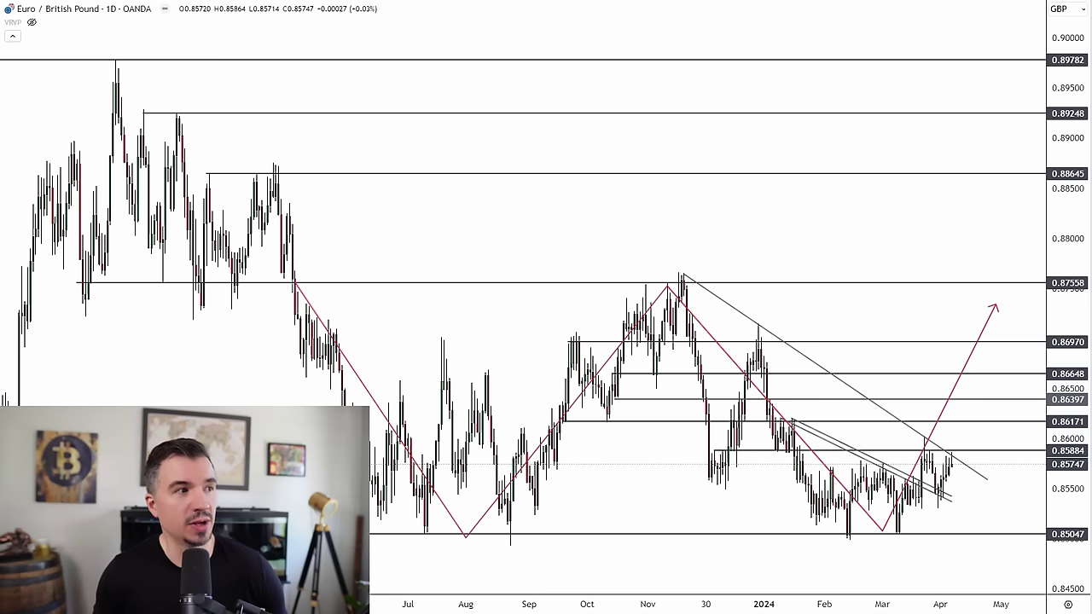
pyautogui.moveTo(414, 533)
pyautogui.mouseDown()
pyautogui.moveTo(444, 525)
pyautogui.moveTo(434, 533)
pyautogui.moveTo(510, 537)
pyautogui.mouseUp()
pyautogui.moveTo(855, 525); pyautogui.dragTo(845, 538)
pyautogui.moveTo(913, 530); pyautogui.dragTo(902, 543)
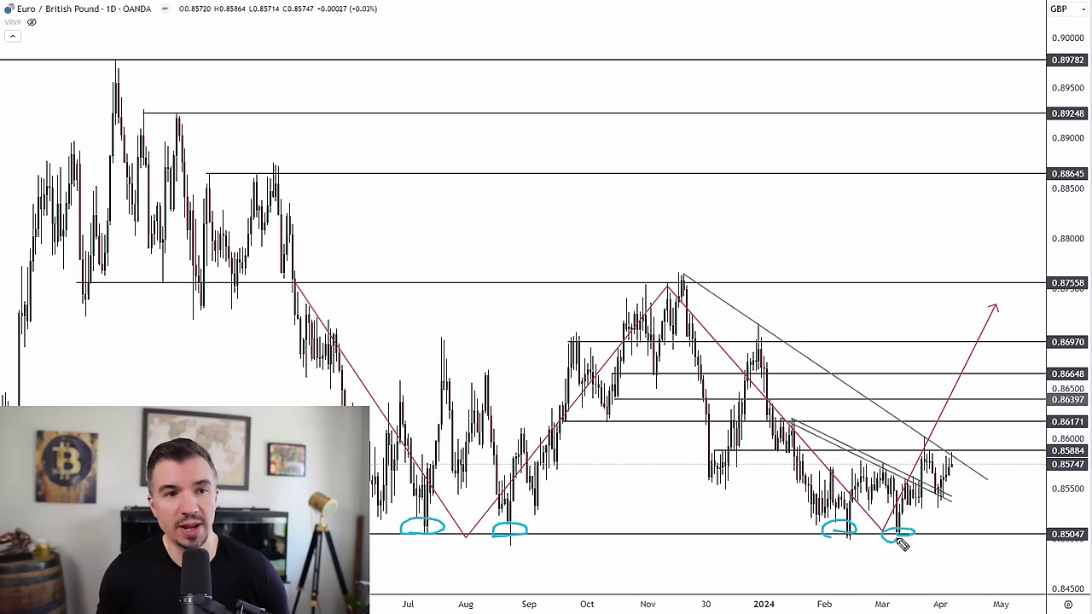
pyautogui.moveTo(542, 534)
pyautogui.mouseDown()
pyautogui.moveTo(646, 395)
pyautogui.moveTo(695, 378)
pyautogui.mouseUp()
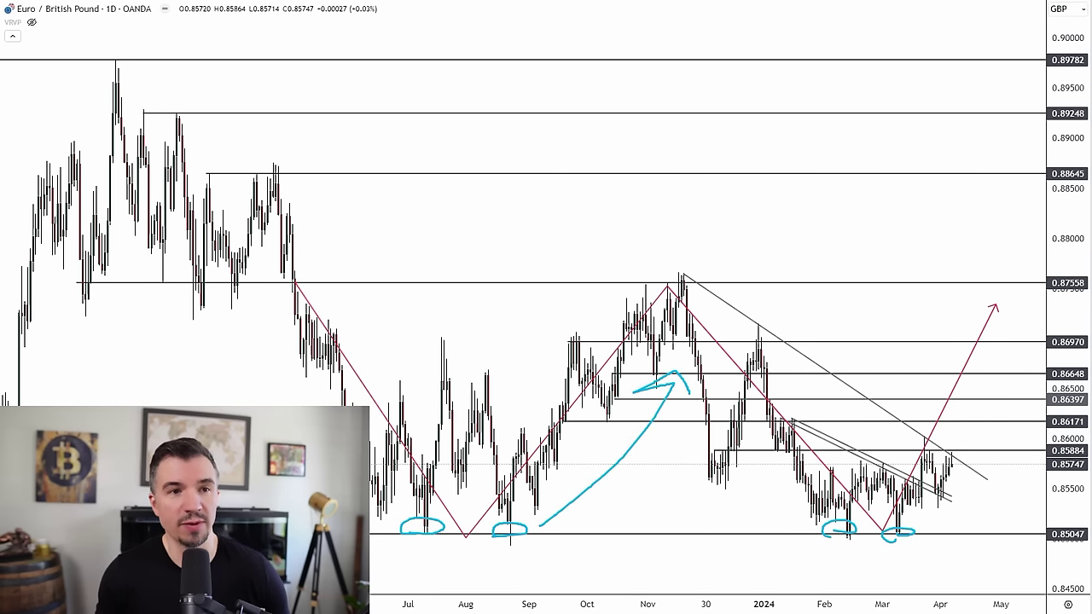